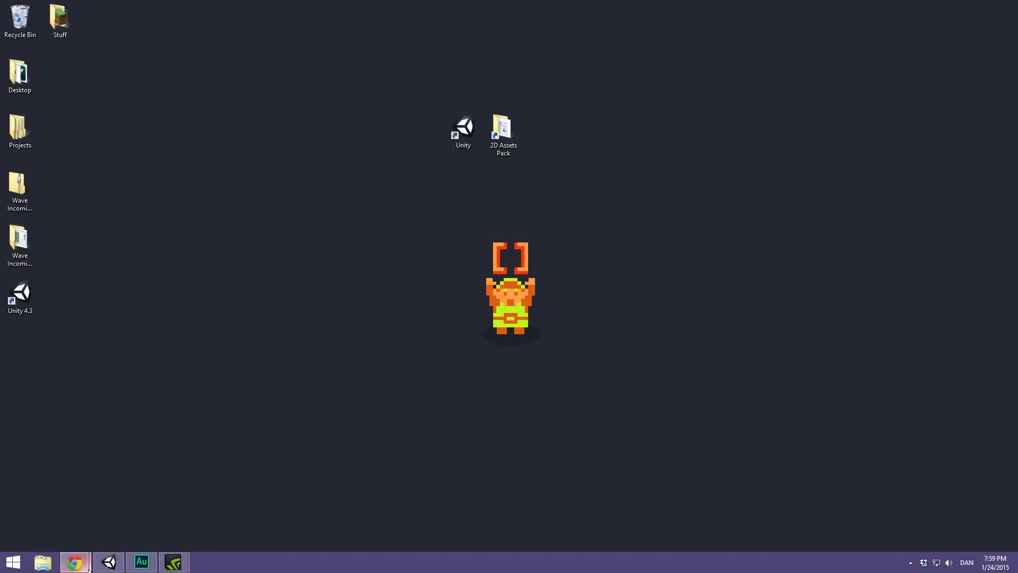
# Step: Switch to Chrome and examine the UPA Toolkit page on the Asset Store, including its description and screenshots
pyautogui.click(57, 483)
pyautogui.scroll(4, 138, 278)
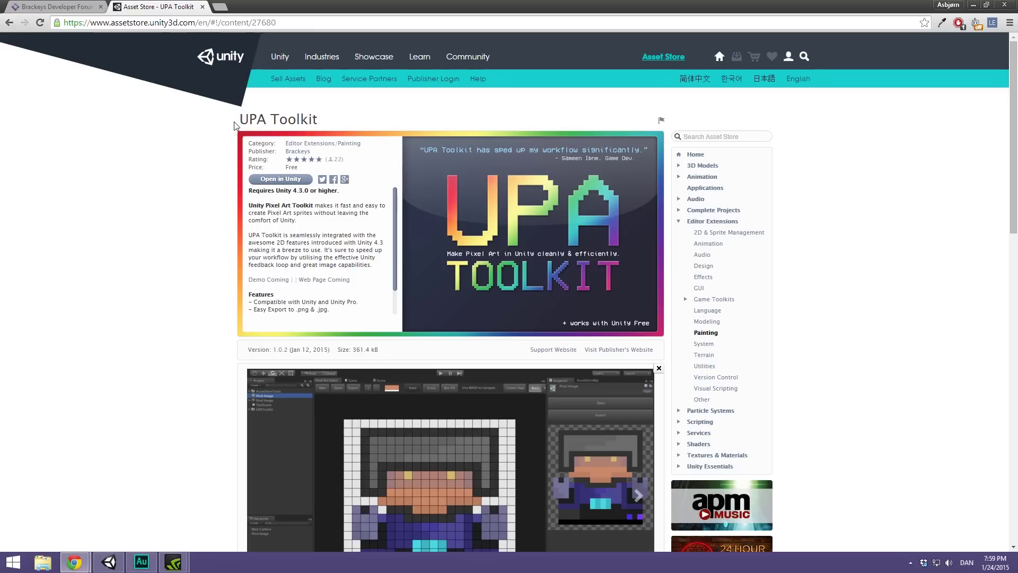
pyautogui.moveTo(235, 122); pyautogui.dragTo(349, 125)
pyautogui.click(139, 209)
pyautogui.scroll(-4, 141, 225)
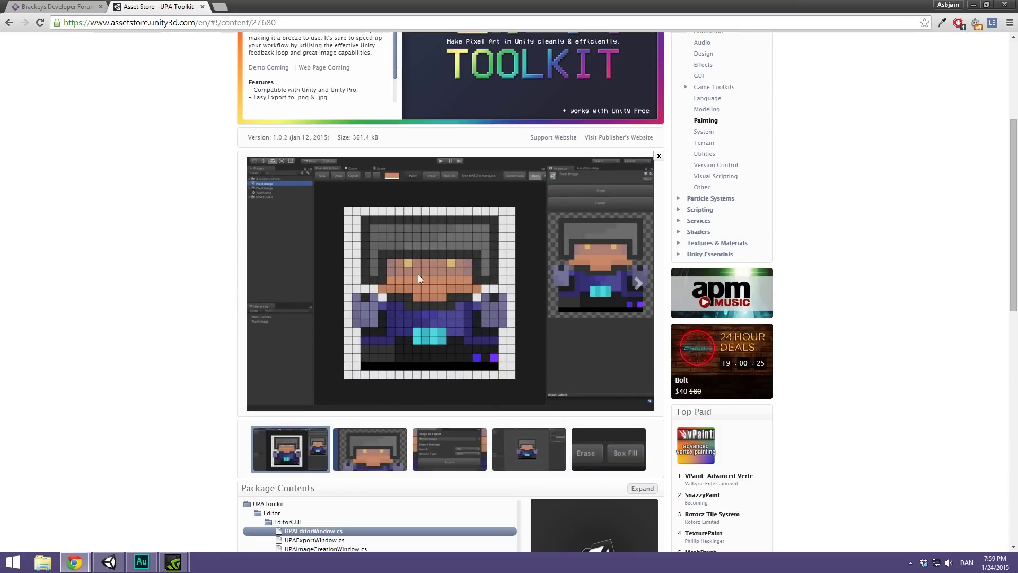
pyautogui.scroll(4, 154, 238)
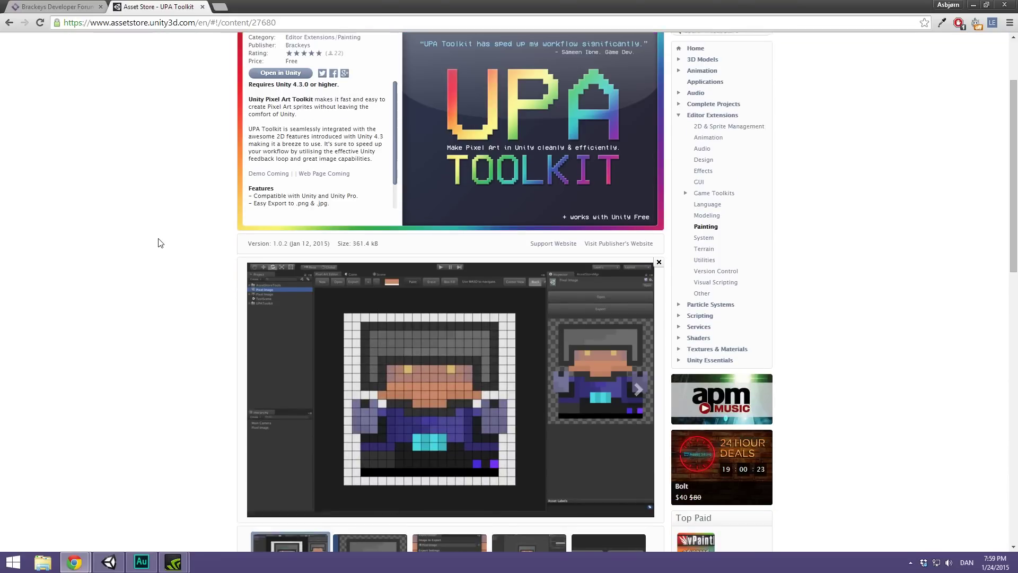
pyautogui.scroll(-1, 146, 293)
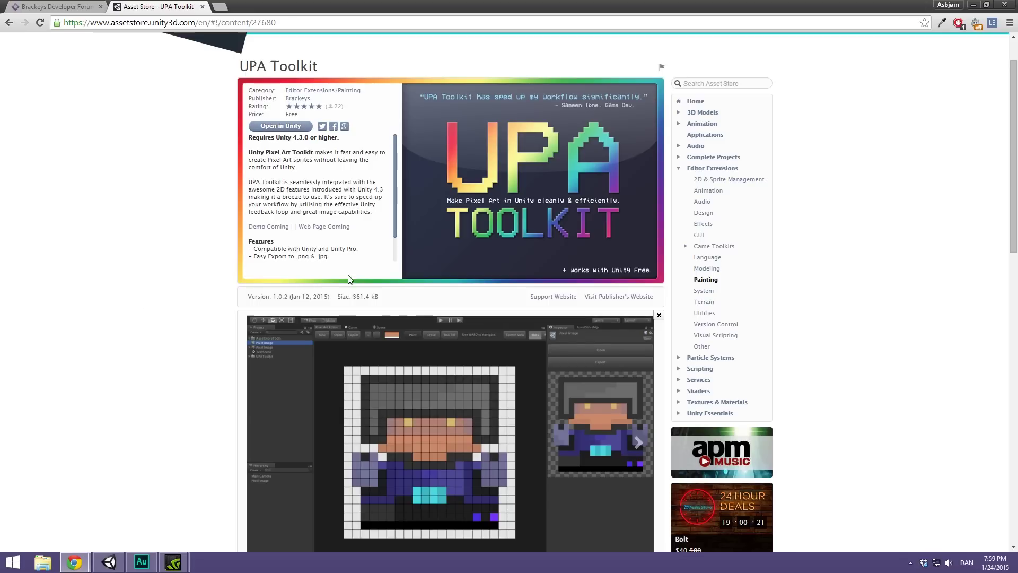
pyautogui.scroll(-2, 181, 271)
pyautogui.scroll(2, 154, 177)
pyautogui.scroll(-1, 202, 281)
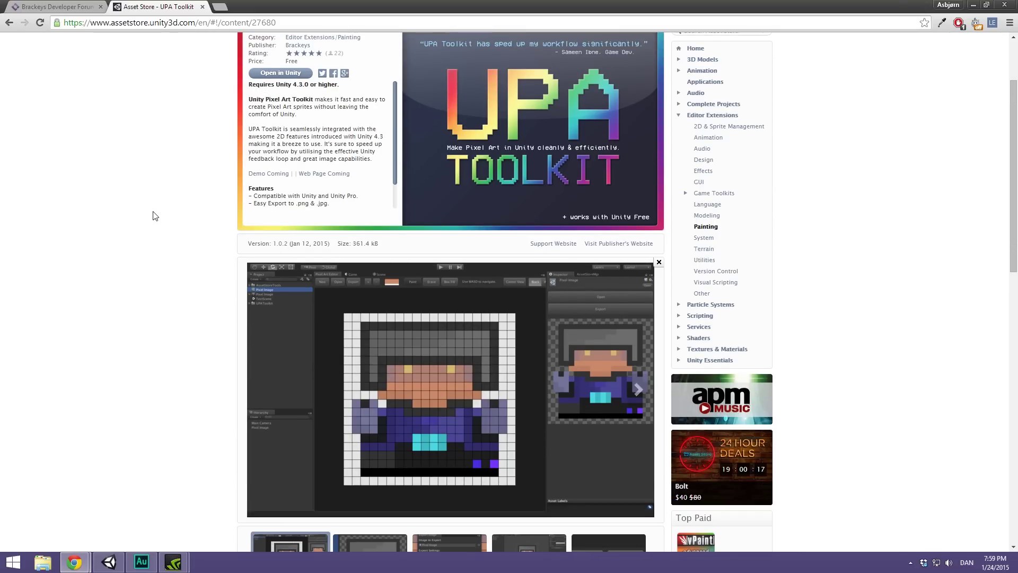
pyautogui.scroll(-1, 199, 262)
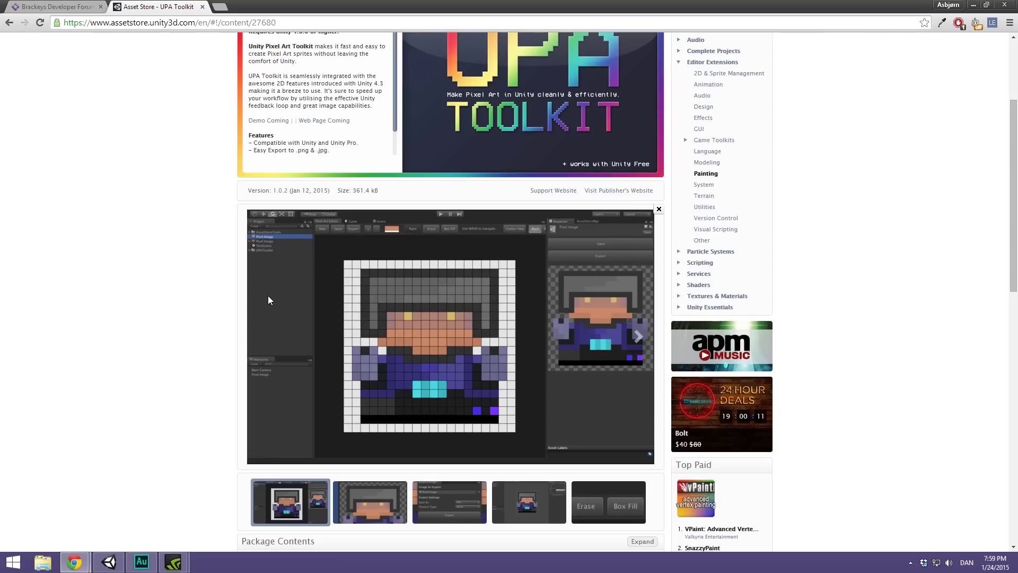
pyautogui.scroll(2, 234, 288)
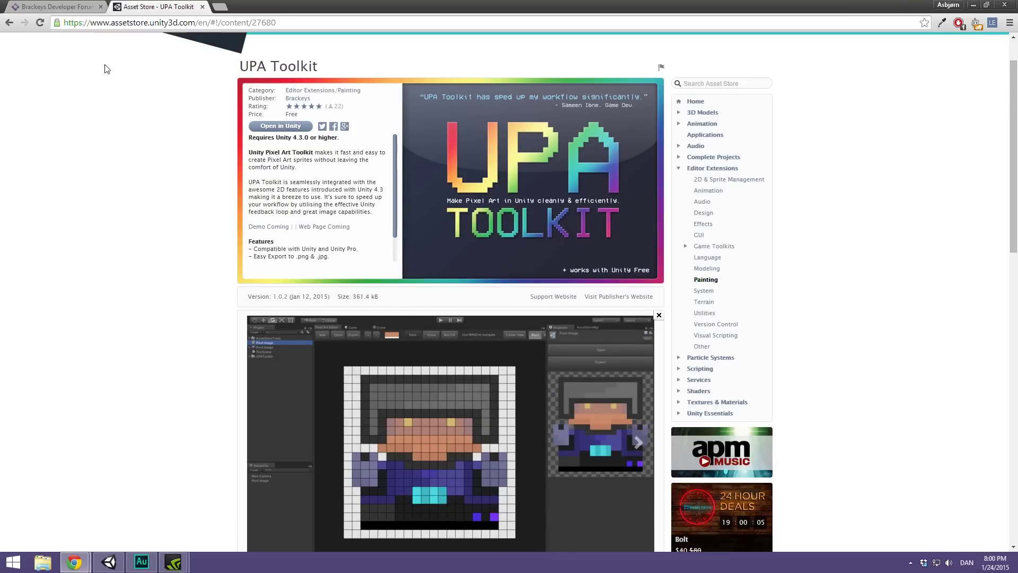
pyautogui.scroll(1, 136, 123)
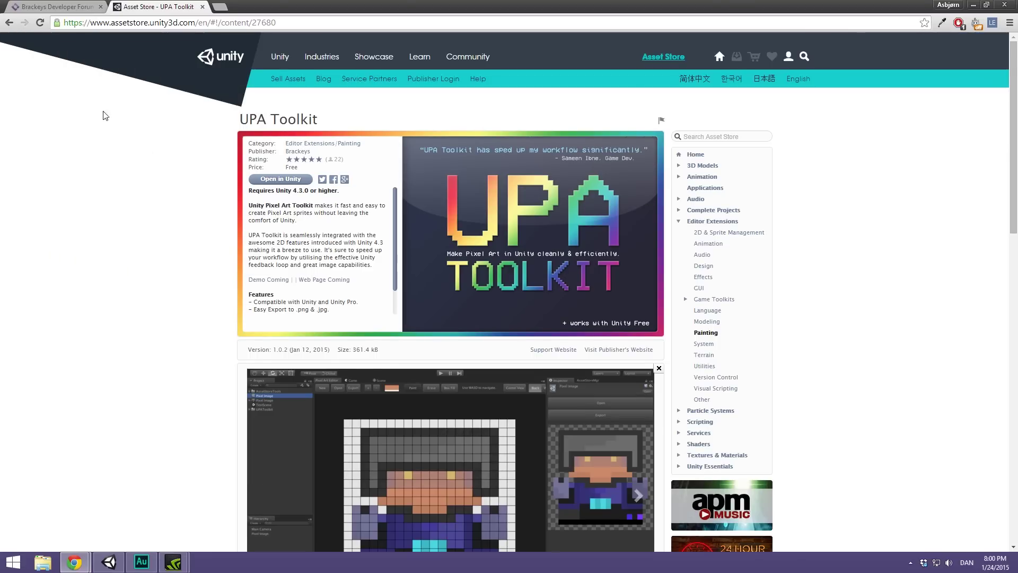
# Step: Switch to the Brackeys Developer Forum page and look through its list of topics
pyautogui.click(26, 5)
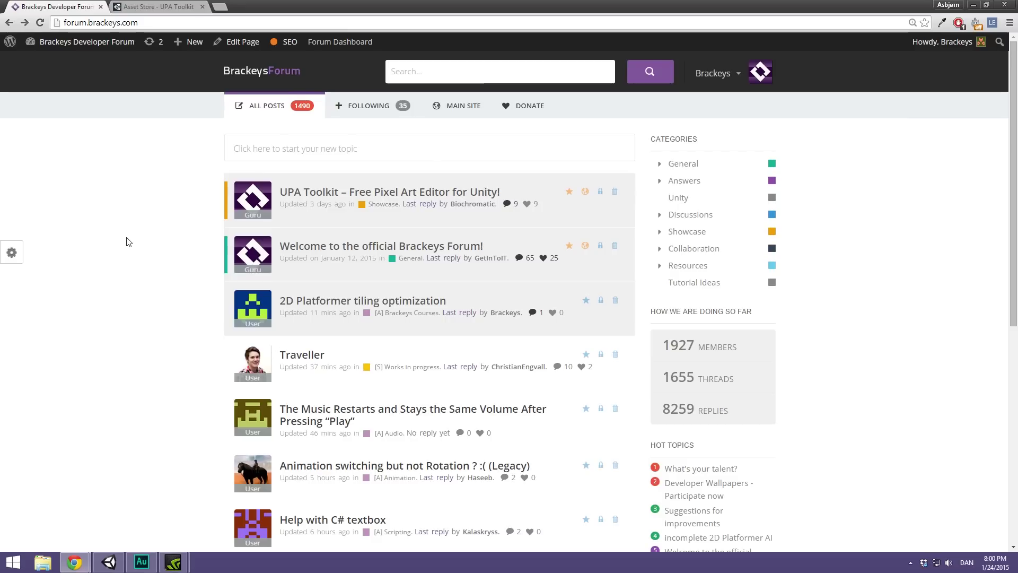
pyautogui.scroll(-2, 150, 163)
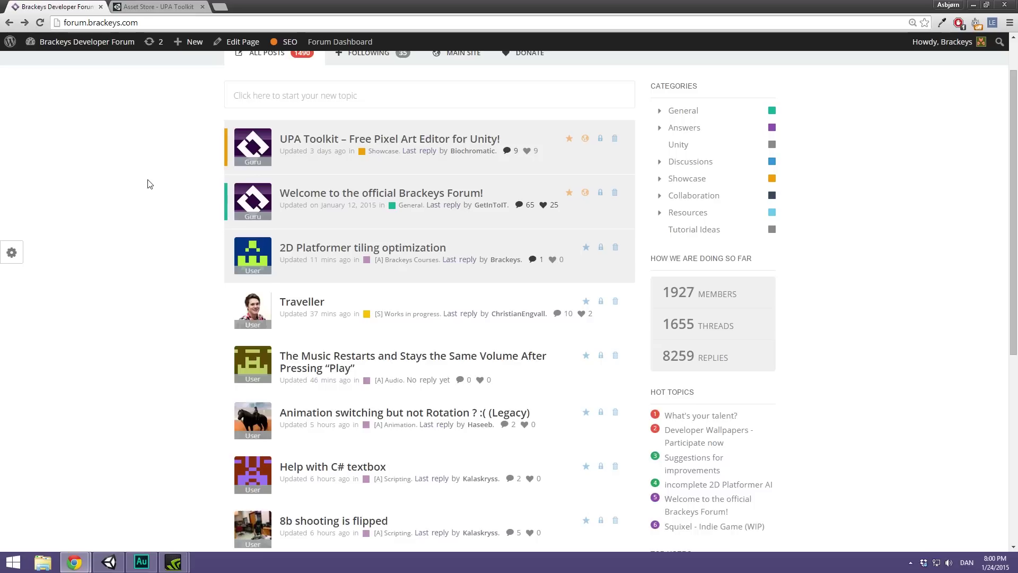
pyautogui.scroll(-1, 150, 163)
pyautogui.scroll(-2, 228, 244)
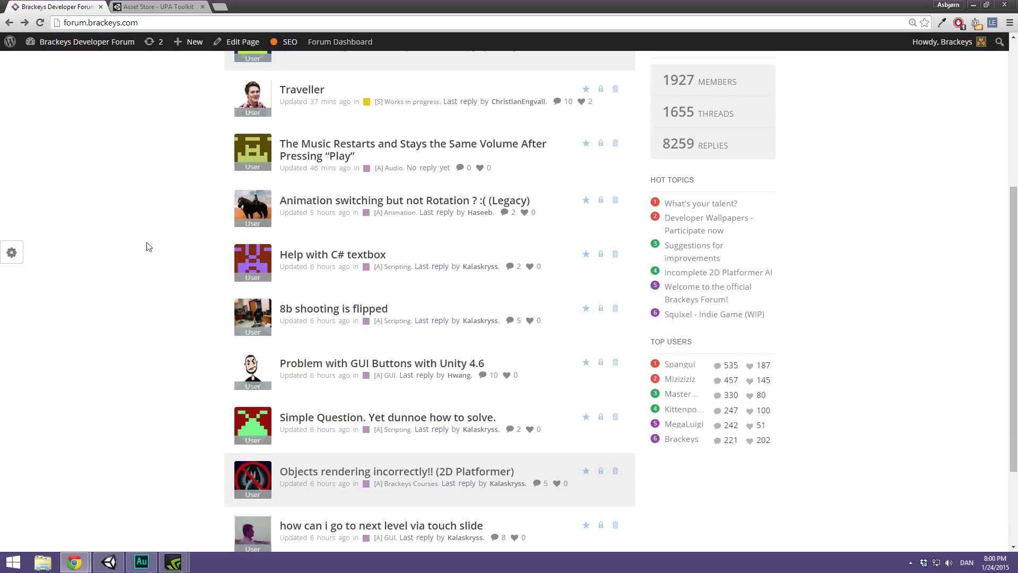
pyautogui.scroll(-1, 116, 238)
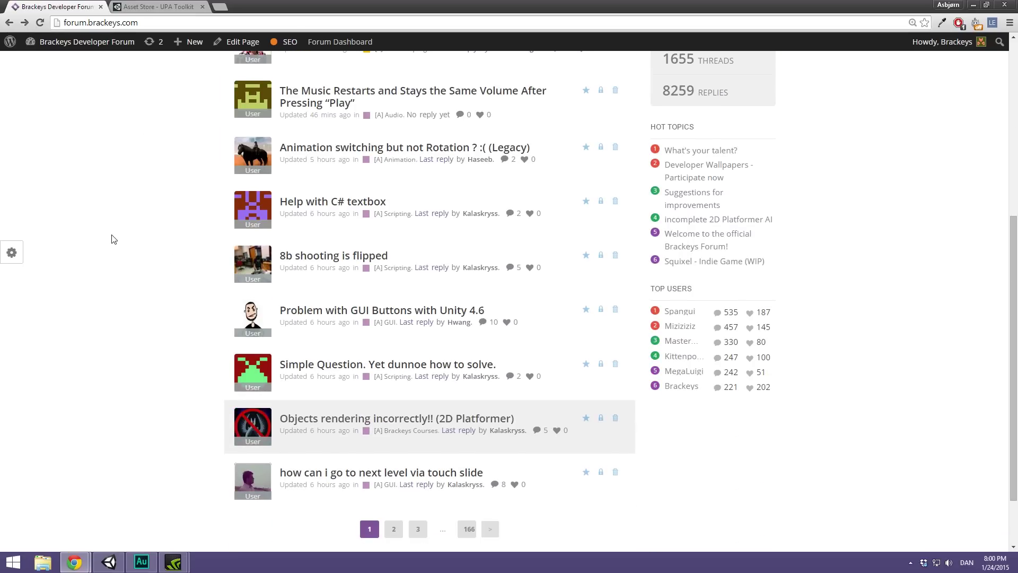
pyautogui.scroll(4, 113, 236)
pyautogui.scroll(2, 113, 236)
# Step: Minimise Chrome, switch to Unity and open the Level01 scene in the Scene view
pyautogui.click(973, 5)
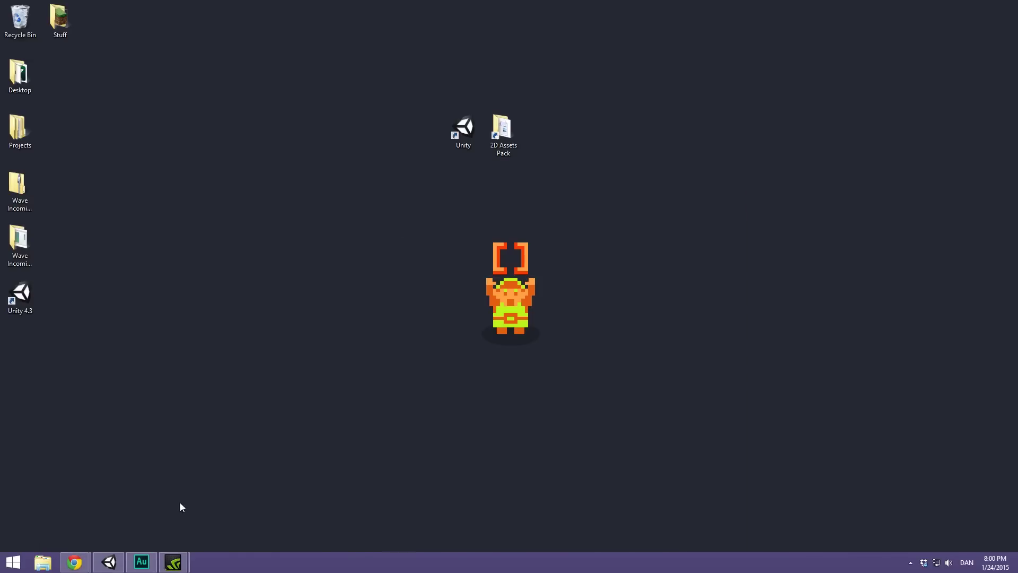
pyautogui.click(109, 563)
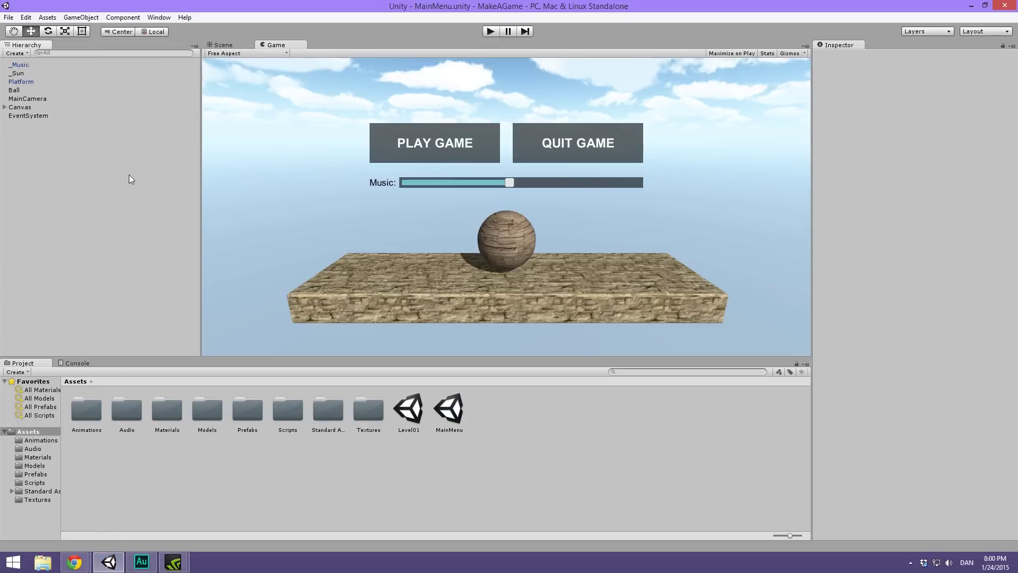
pyautogui.click(416, 411)
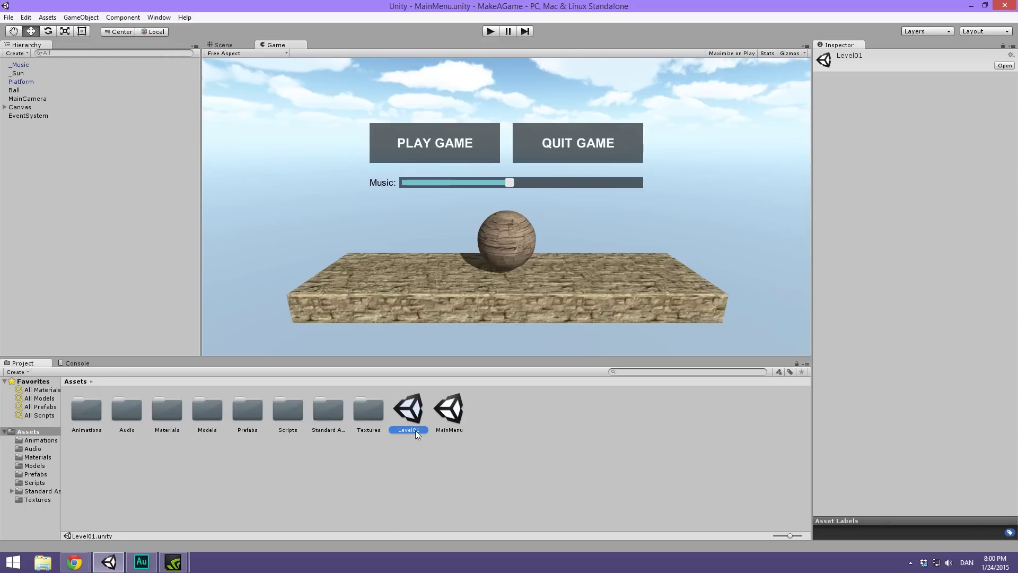
pyautogui.doubleClick(414, 409)
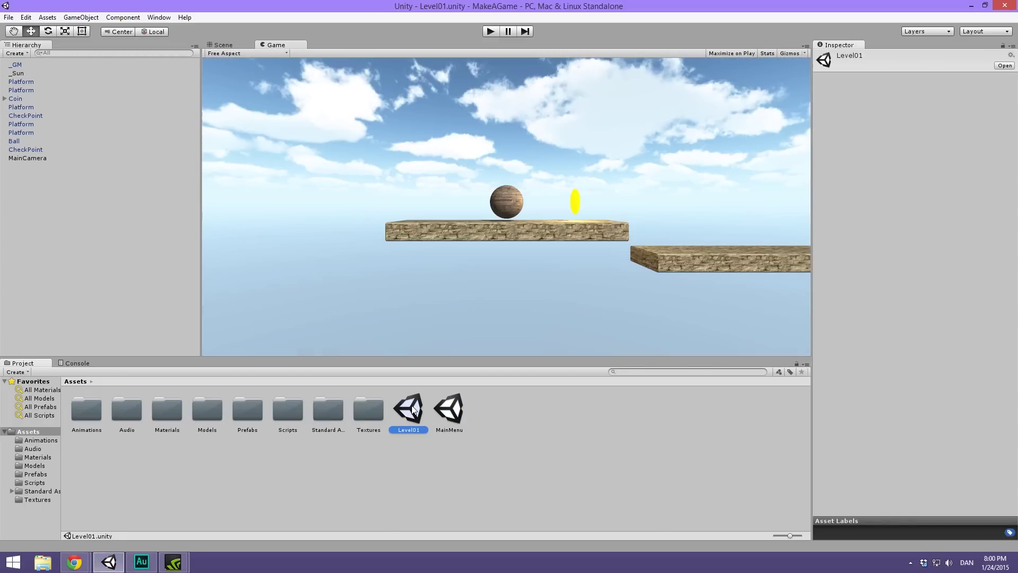
pyautogui.click(241, 43)
# Step: Examine the layout of the platforms, ball and coin in Level01 from several angles and distances
pyautogui.moveTo(500, 166); pyautogui.dragTo(451, 215, button='middle')
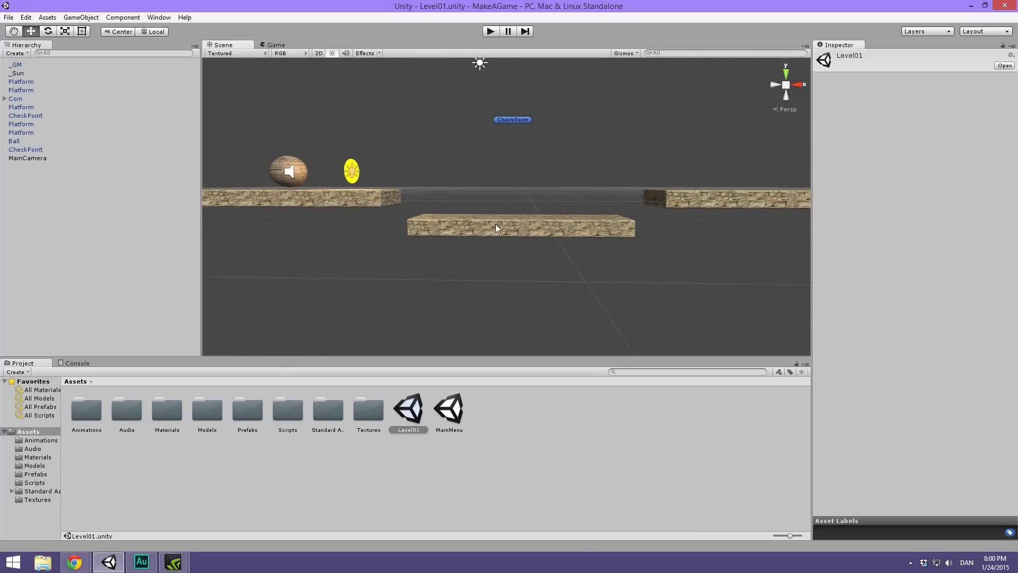
pyautogui.keyDown('alt'); pyautogui.moveTo(442, 216); pyautogui.dragTo(595, 275); pyautogui.keyUp('alt')
pyautogui.moveTo(600, 232); pyautogui.dragTo(548, 222, button='middle')
pyautogui.scroll(6, 514, 229)
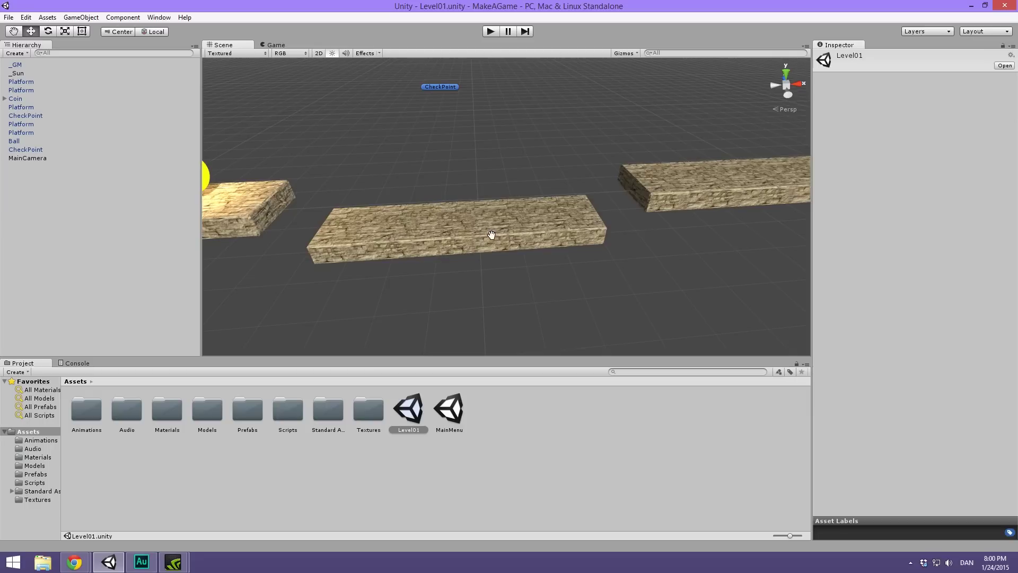
pyautogui.moveTo(488, 239); pyautogui.dragTo(511, 223, button='middle')
pyautogui.scroll(1, 511, 223)
pyautogui.scroll(5, 511, 222)
pyautogui.keyDown('alt'); pyautogui.moveTo(443, 205); pyautogui.dragTo(452, 173); pyautogui.keyUp('alt')
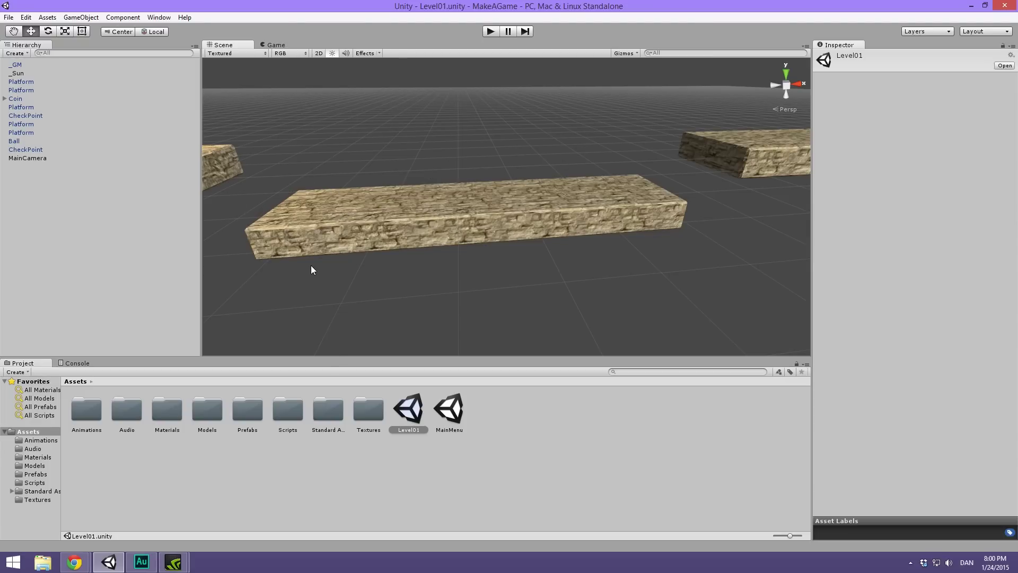
pyautogui.click(139, 233)
pyautogui.scroll(-6, 385, 244)
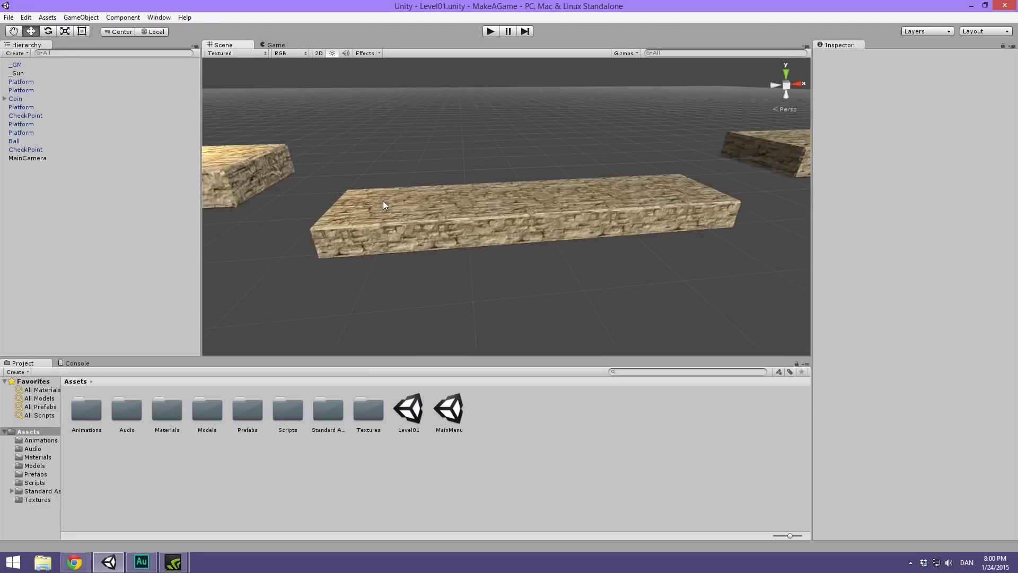
pyautogui.scroll(-1, 409, 180)
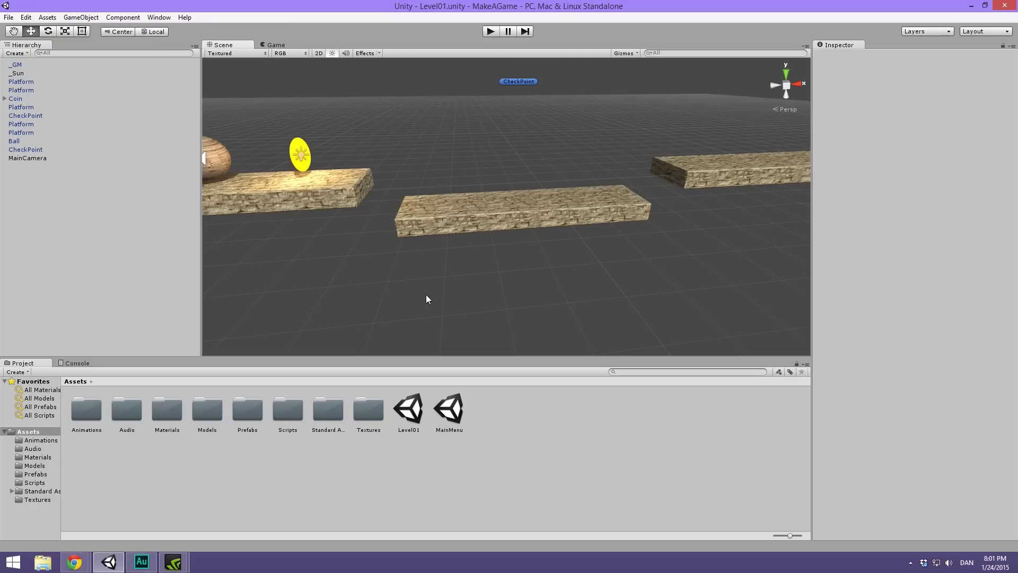
pyautogui.moveTo(470, 250); pyautogui.dragTo(556, 279, button='middle')
pyautogui.scroll(-2, 515, 247)
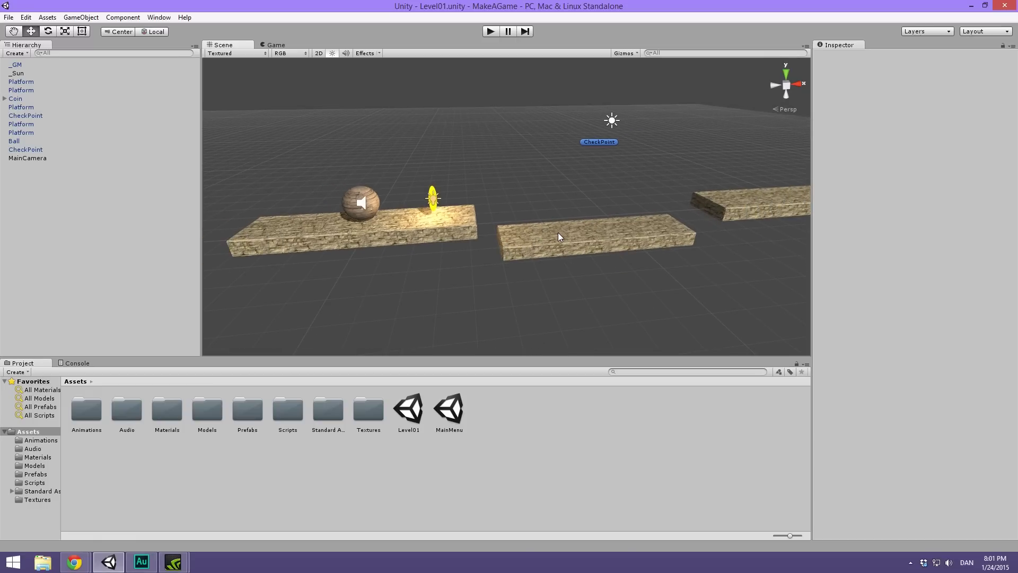
pyautogui.moveTo(558, 232); pyautogui.dragTo(539, 227, button='middle')
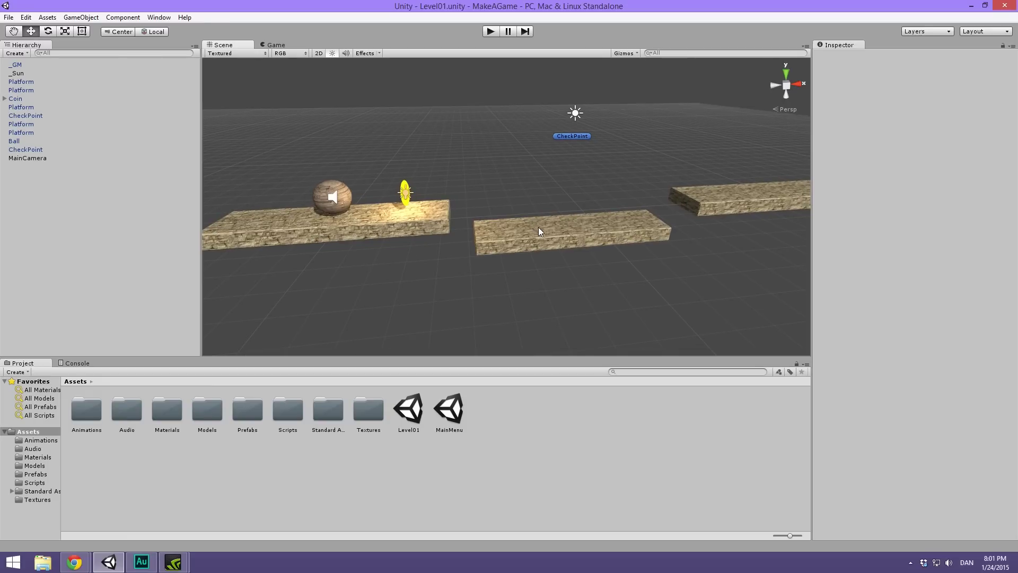
pyautogui.moveTo(514, 228); pyautogui.dragTo(455, 240, button='middle')
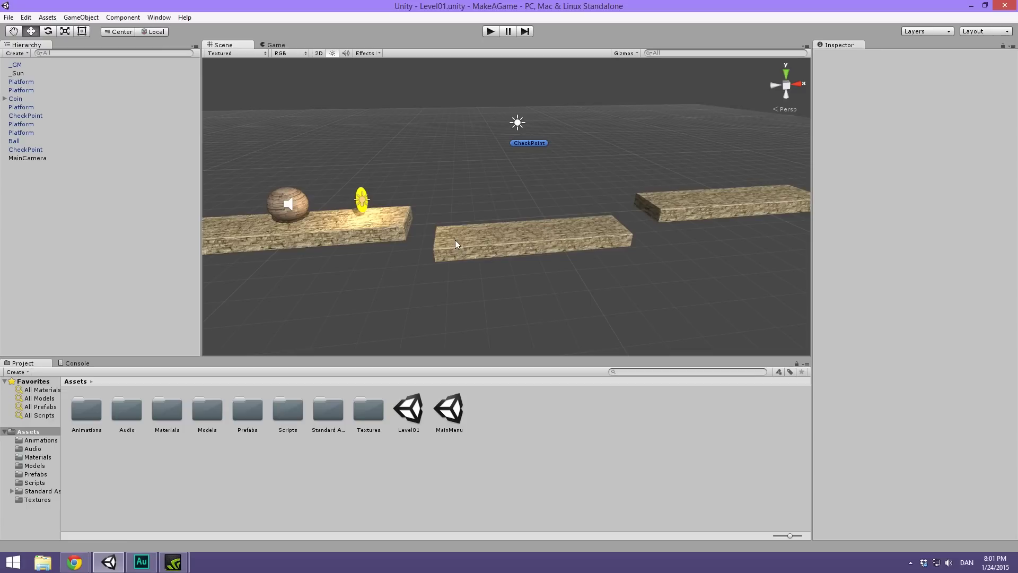
pyautogui.scroll(5, 455, 240)
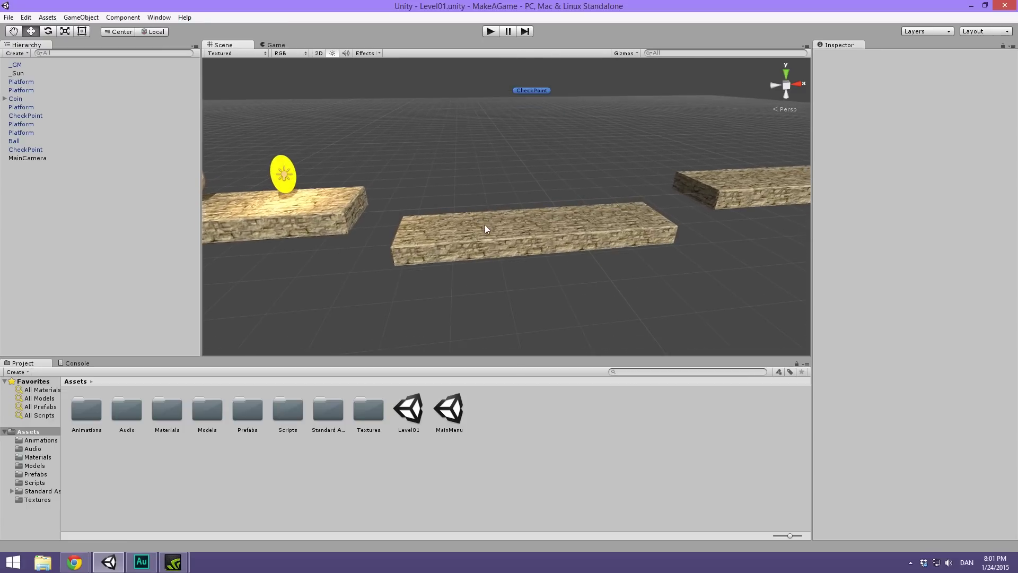
pyautogui.moveTo(483, 224)
pyautogui.keyDown('alt'); pyautogui.mouseDown()
pyautogui.moveTo(429, 211)
pyautogui.moveTo(532, 193)
pyautogui.moveTo(471, 210)
pyautogui.mouseUp(); pyautogui.keyUp('alt')
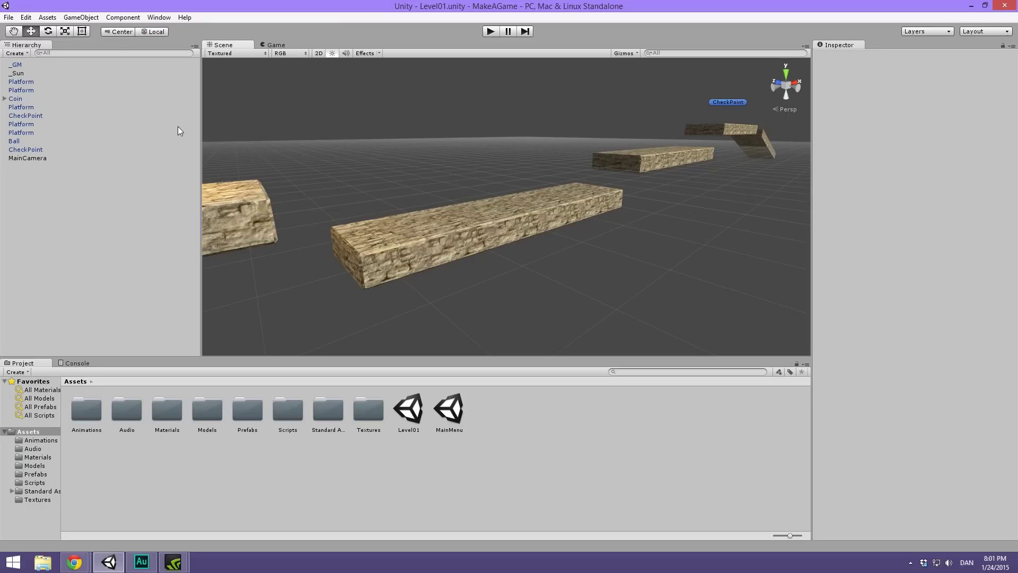
# Step: Add a 3D cube to the scene at the second platform and inspect it up close
pyautogui.click(80, 17)
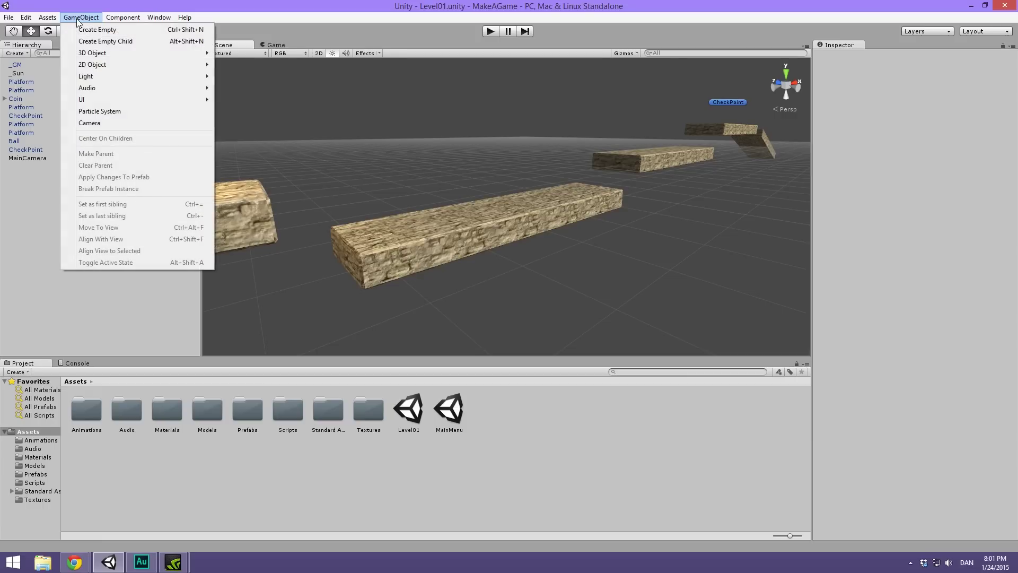
pyautogui.moveTo(106, 55)
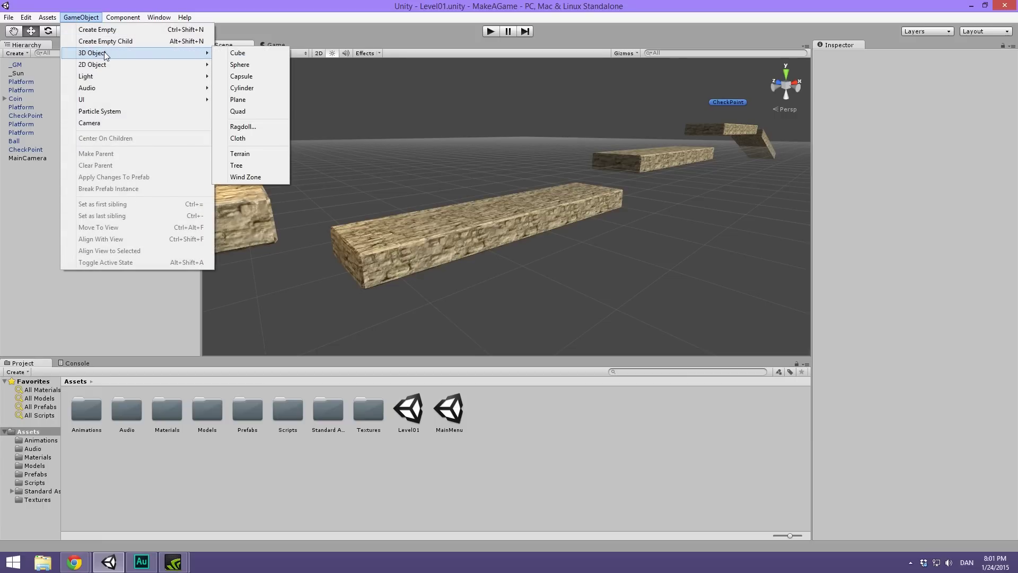
pyautogui.click(271, 54)
pyautogui.keyDown('alt'); pyautogui.moveTo(599, 208); pyautogui.dragTo(485, 253); pyautogui.keyUp('alt')
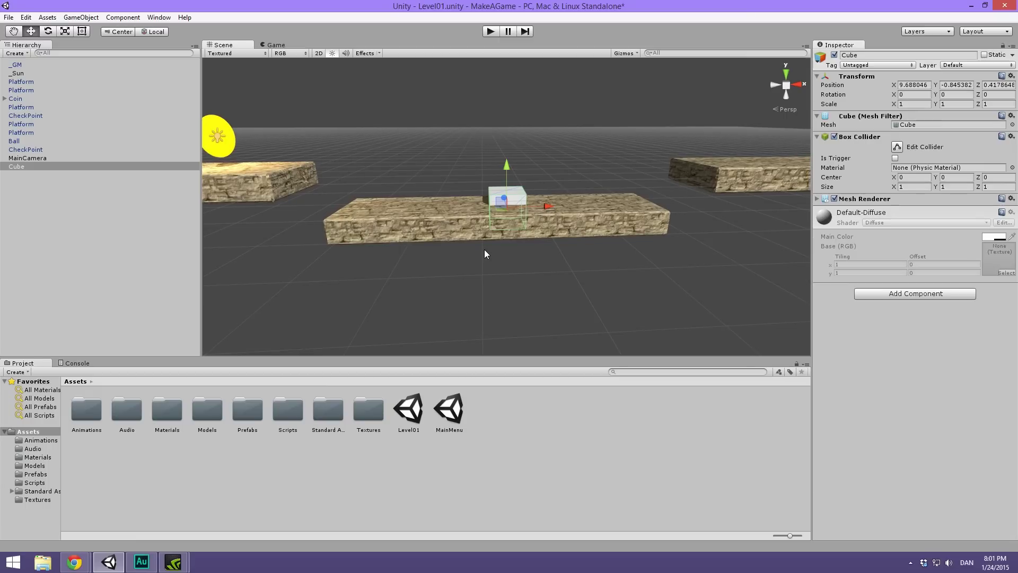
pyautogui.keyDown('alt'); pyautogui.moveTo(443, 171); pyautogui.dragTo(475, 179); pyautogui.keyUp('alt')
pyautogui.scroll(3, 536, 191)
pyautogui.keyDown('alt'); pyautogui.moveTo(419, 197); pyautogui.dragTo(291, 225); pyautogui.keyUp('alt')
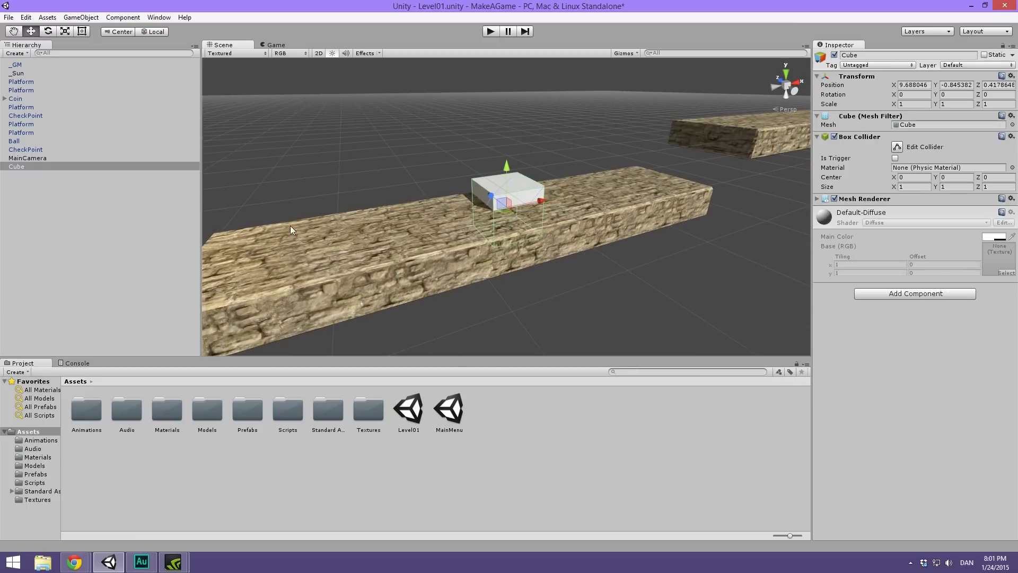
# Step: Create an empty game object in the scene with nothing else selected
pyautogui.click(118, 259)
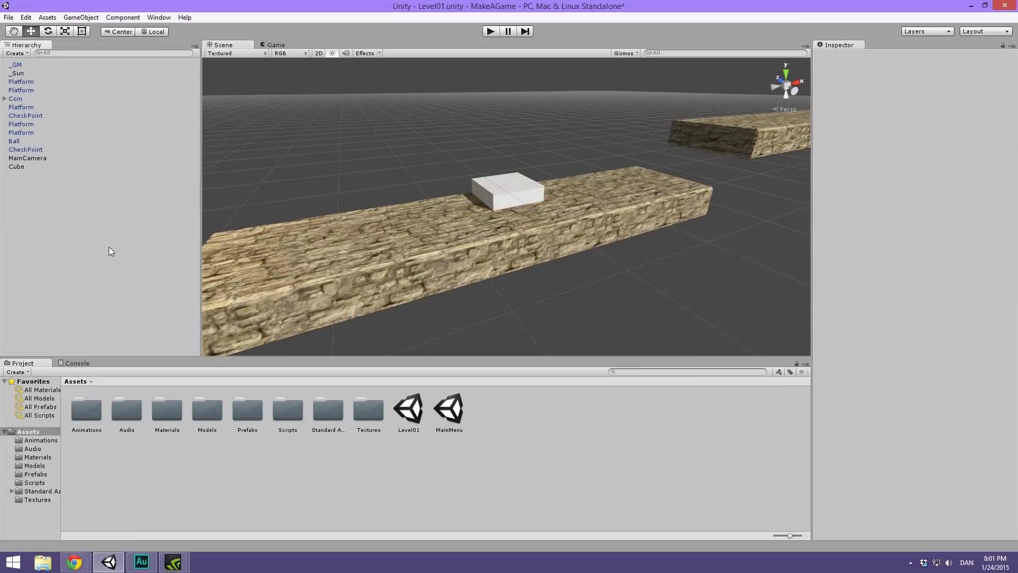
pyautogui.hotkey('ctrl', 'shift', 'n')
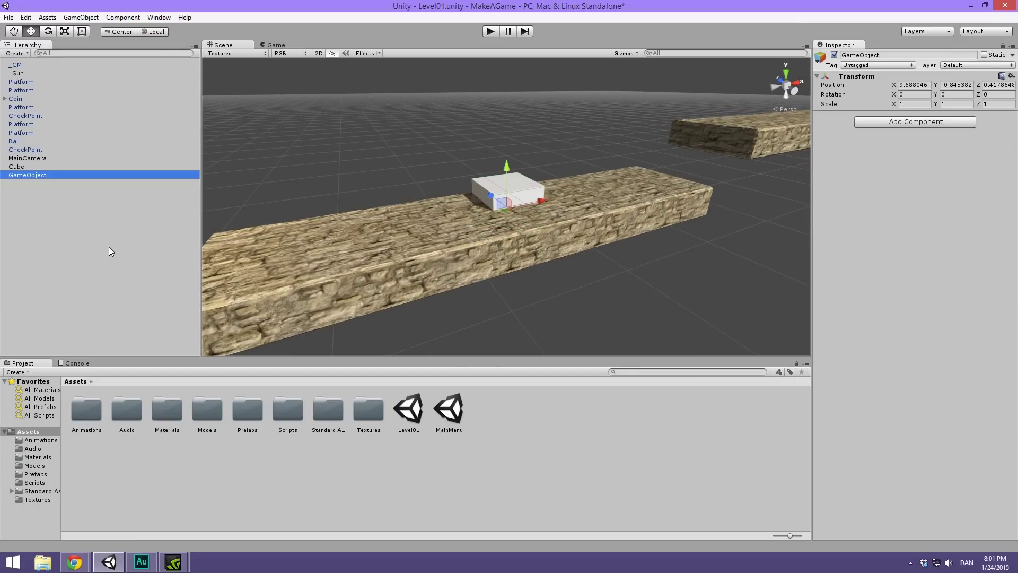
pyautogui.keyDown('alt'); pyautogui.moveTo(559, 158); pyautogui.dragTo(589, 183); pyautogui.keyUp('alt')
pyautogui.click(24, 53)
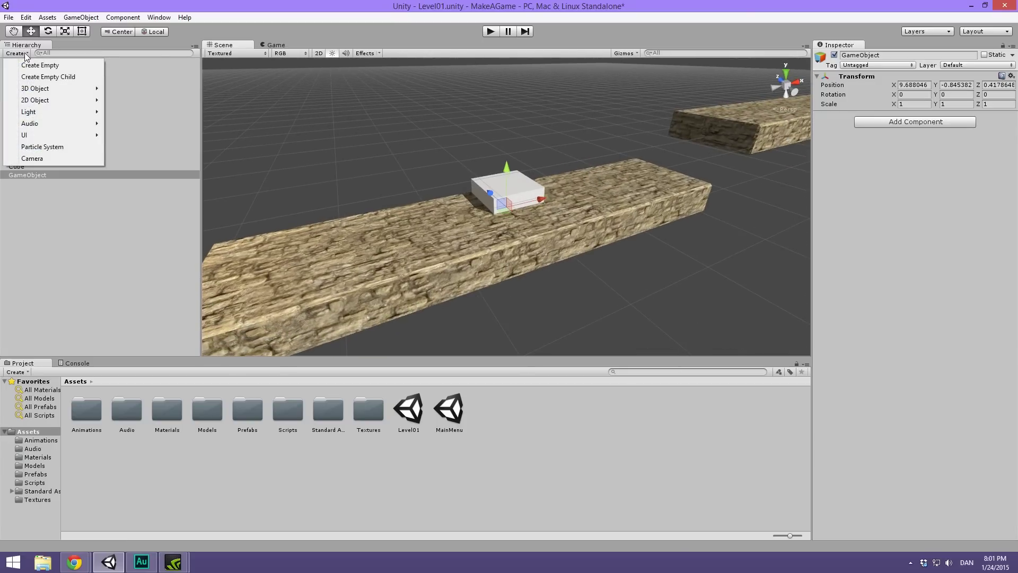
pyautogui.click(153, 304)
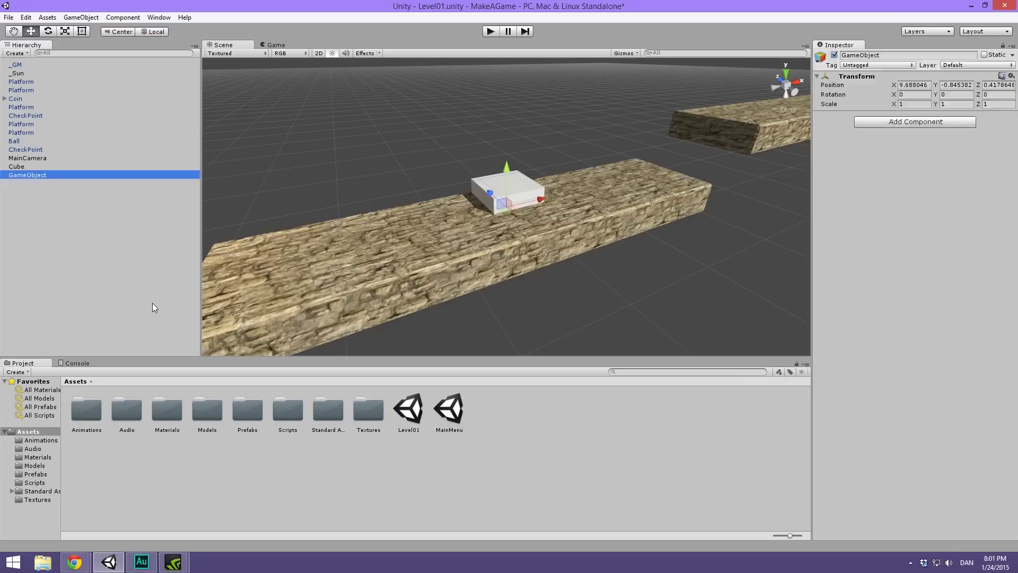
pyautogui.click(153, 304)
# Step: Reset the position of the empty game object to 0, 0, 0
pyautogui.click(45, 176)
pyautogui.rightClick(846, 79)
pyautogui.click(880, 84)
pyautogui.click(49, 168)
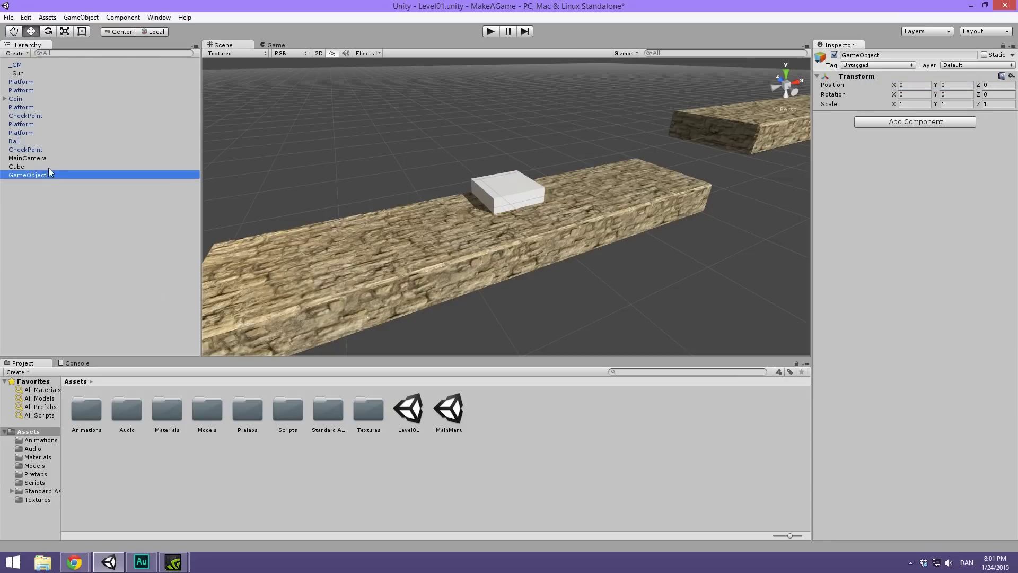
# Step: Reset the cube's transform to position it at the origin and frame it in the scene
pyautogui.click(49, 167)
pyautogui.rightClick(848, 77)
pyautogui.click(864, 85)
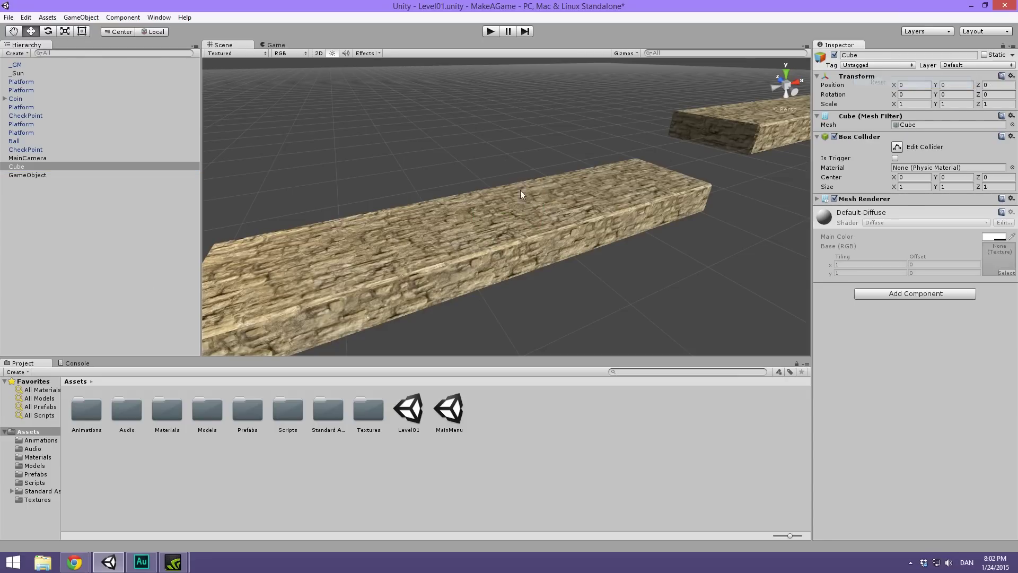
pyautogui.press('f')
pyautogui.scroll(-5, 514, 147)
pyautogui.keyDown('alt'); pyautogui.moveTo(527, 154); pyautogui.dragTo(489, 160); pyautogui.keyUp('alt')
# Step: Rename the empty game object as EnemyCenter
pyautogui.click(53, 175)
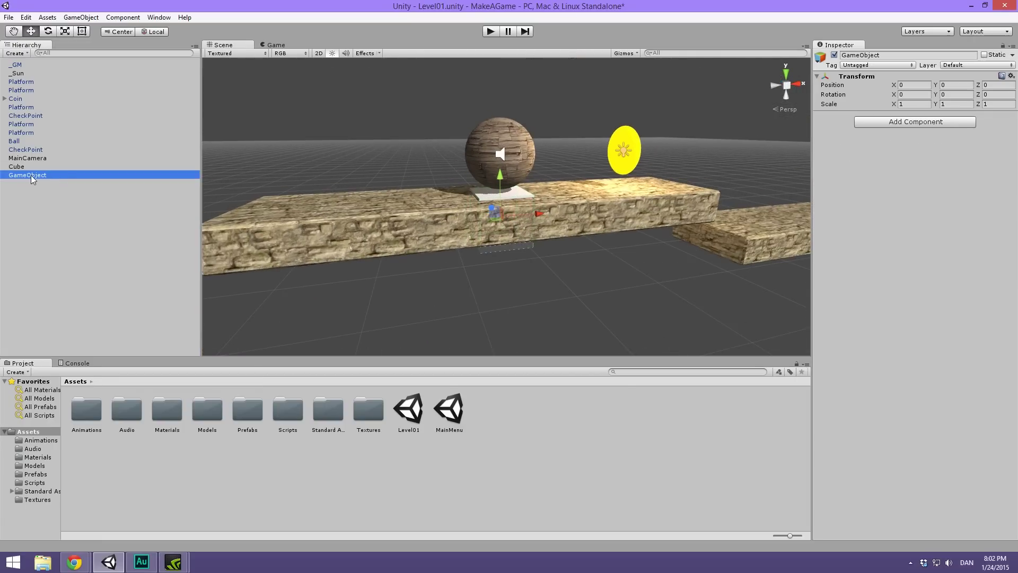
pyautogui.click(68, 174)
pyautogui.write('EnemyCenter')
pyautogui.press('Return')
# Step: Rename the cube as Graphics
pyautogui.click(53, 158)
pyautogui.click(50, 166)
pyautogui.click(50, 166)
pyautogui.write('Graphics')
pyautogui.press('Return')
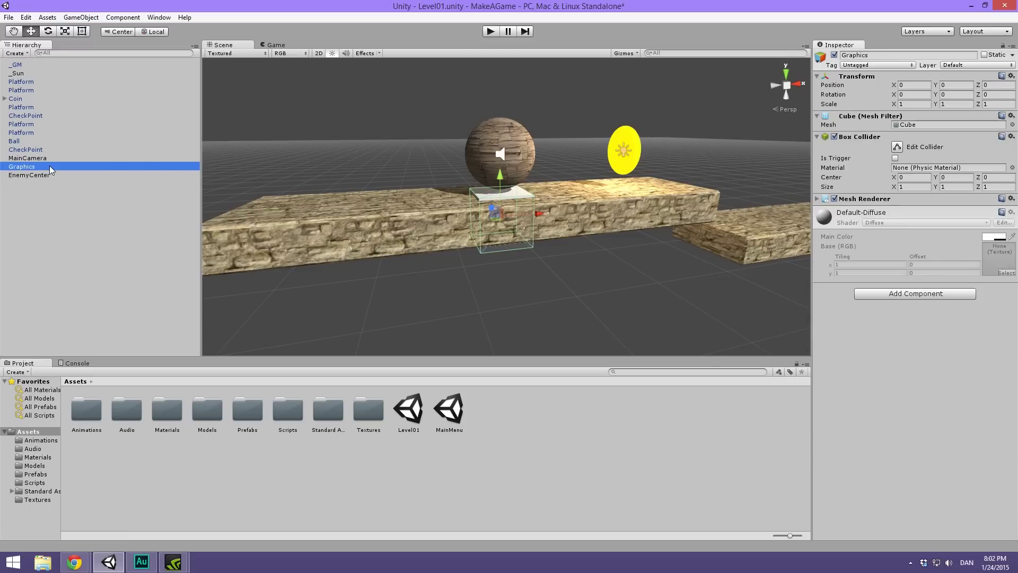
# Step: Create another empty game object, reset its transform to the origin, and compare it with Graphics and EnemyCenter
pyautogui.click(39, 176)
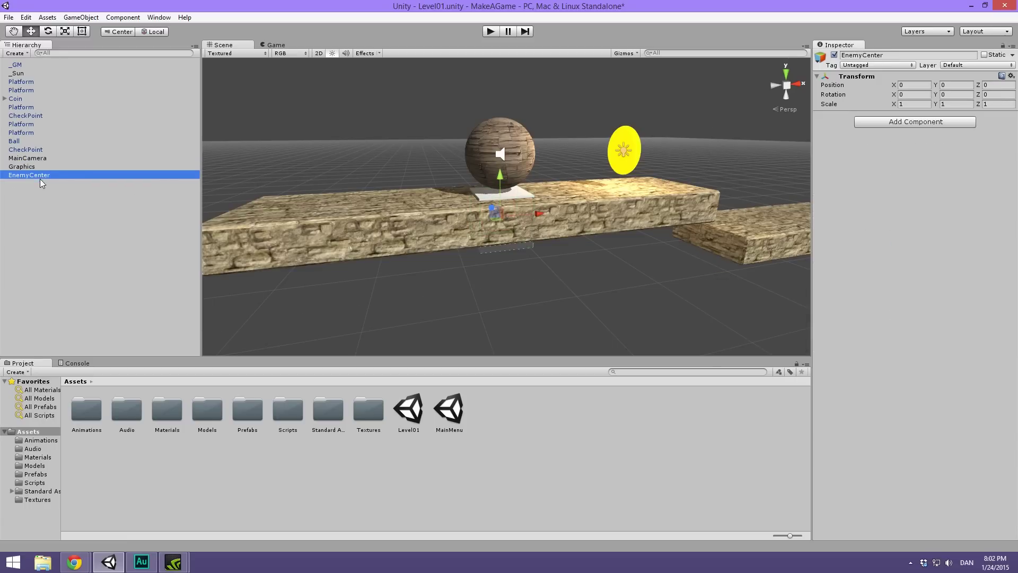
pyautogui.hotkey('ctrl', 'shift', 'n')
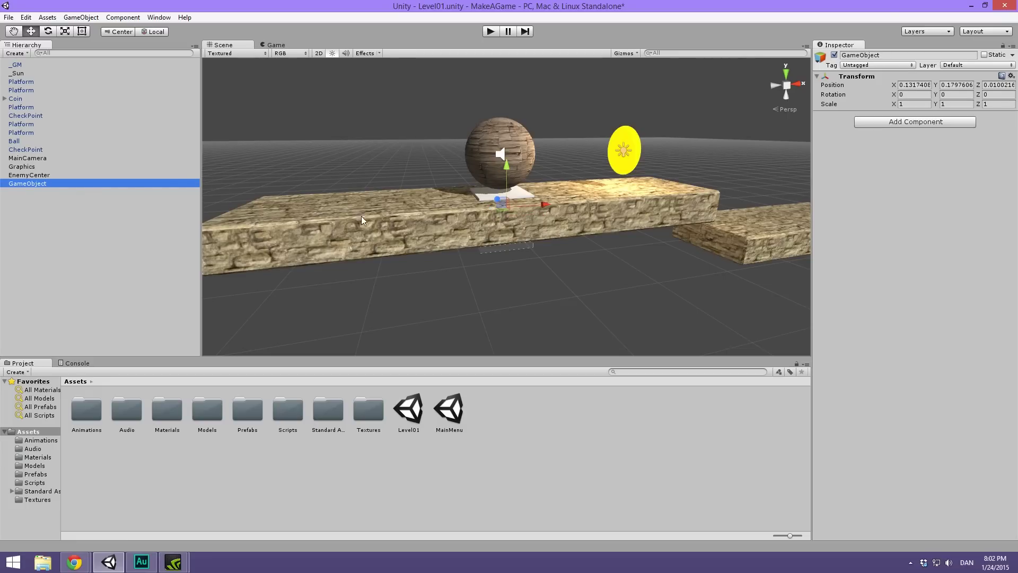
pyautogui.click(1011, 75)
pyautogui.click(876, 80)
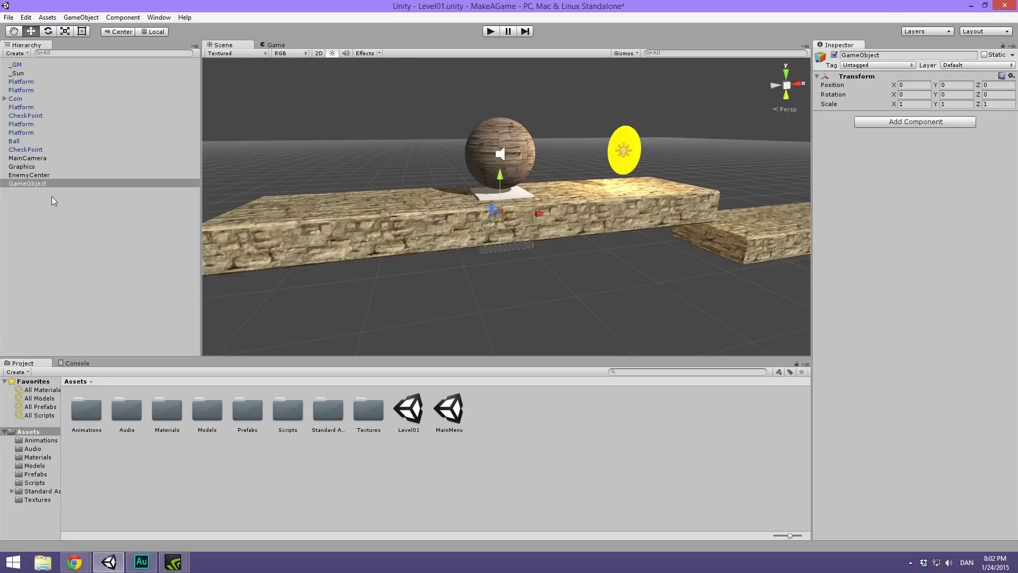
pyautogui.click(50, 167)
pyautogui.keyDown('shift'); pyautogui.click(43, 182); pyautogui.keyUp('shift')
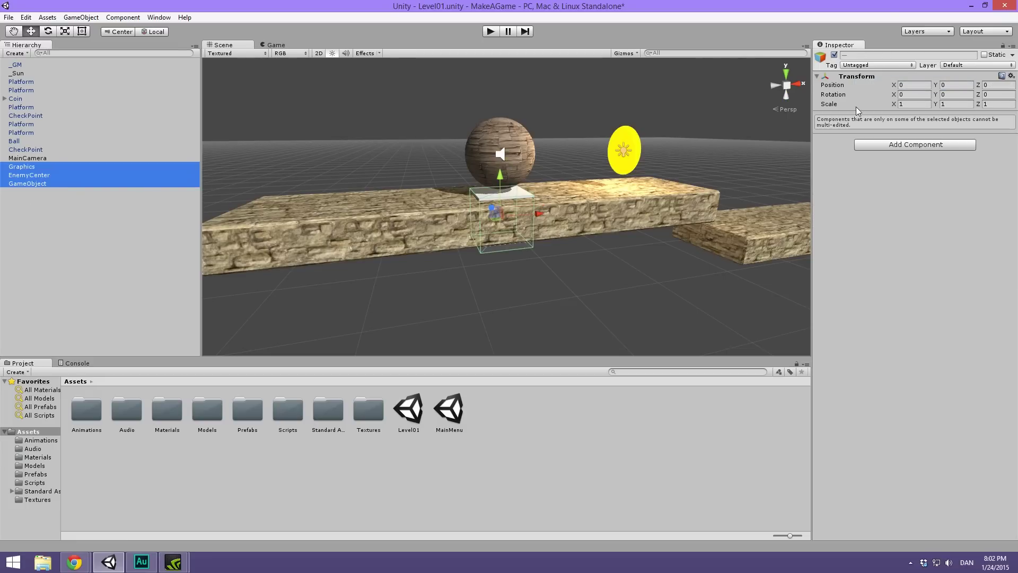
# Step: Rename the new empty game object as Enemy
pyautogui.click(29, 184)
pyautogui.press('F2')
pyautogui.press('BackSpace')
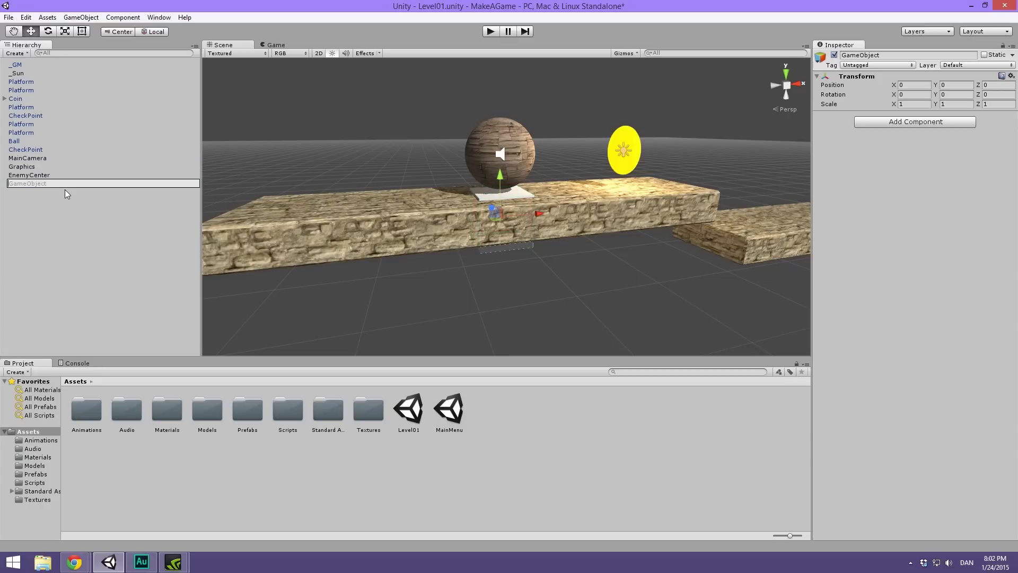
pyautogui.write('Enemy')
pyautogui.press('Return')
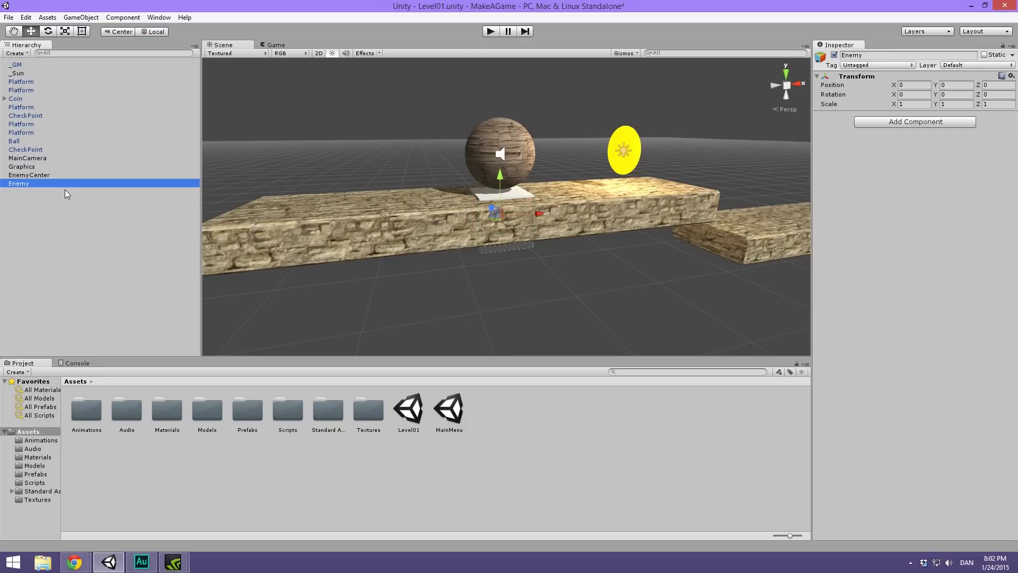
# Step: Parent Graphics to Enemy and Enemy to EnemyCenter, and expand the nested objects
pyautogui.moveTo(42, 183)
pyautogui.mouseDown()
pyautogui.moveTo(38, 174)
pyautogui.moveTo(40, 184)
pyautogui.mouseUp()
pyautogui.click(41, 195)
pyautogui.click(30, 167)
pyautogui.click(34, 175)
pyautogui.click(38, 184)
pyautogui.click(37, 174)
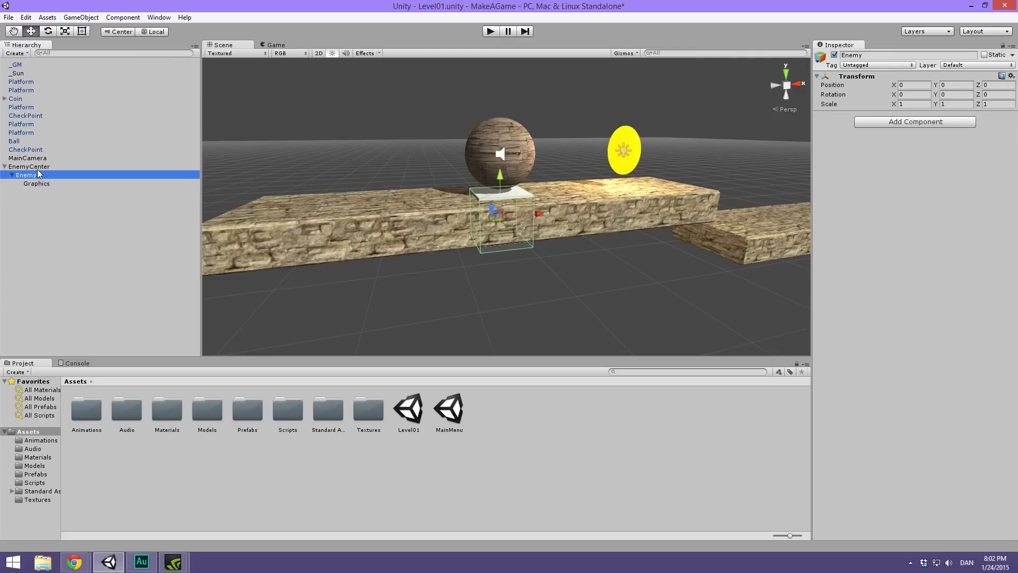
# Step: Review the transforms and components of EnemyCenter, Enemy and Graphics in turn
pyautogui.click(37, 168)
pyautogui.scroll(-3, 383, 187)
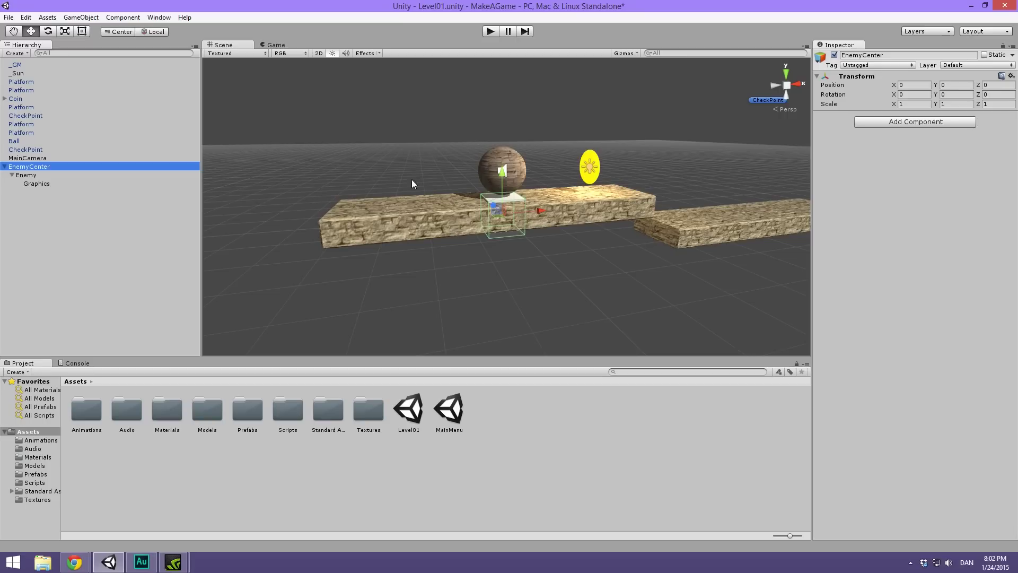
pyautogui.click(26, 176)
pyautogui.click(42, 182)
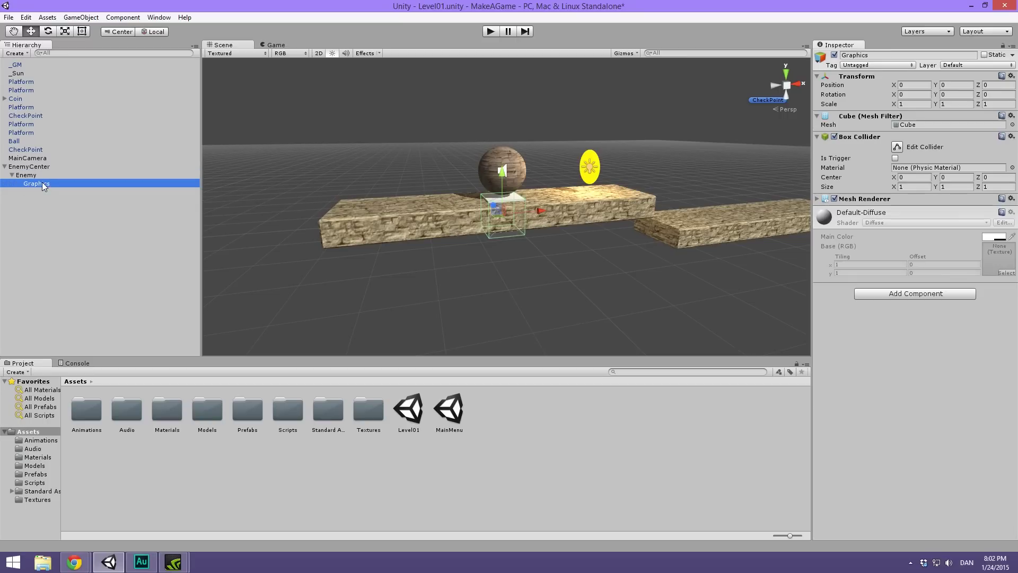
pyautogui.click(39, 169)
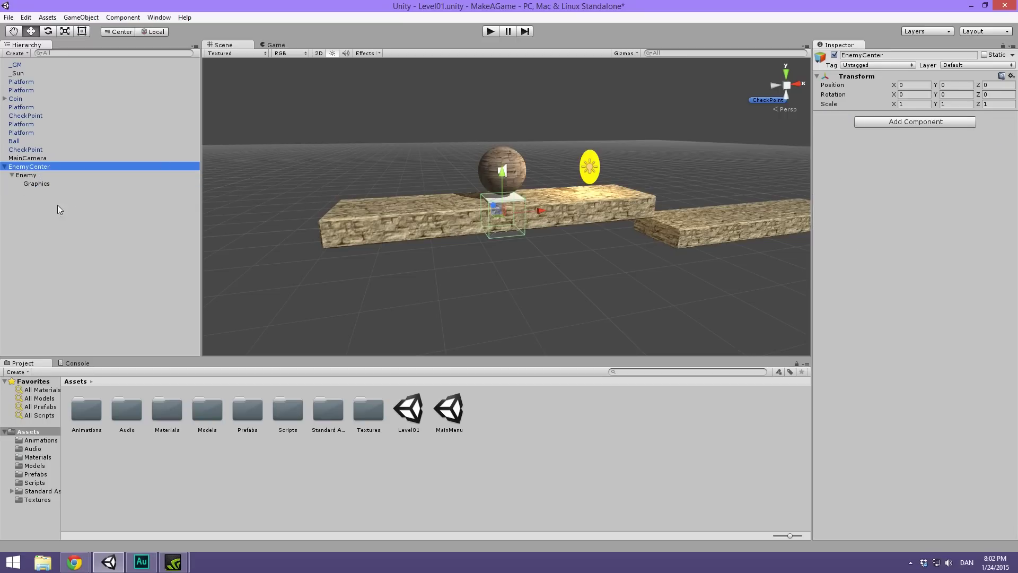
# Step: Examine the enemy objects and the surrounding platforms from several angles and distances
pyautogui.press('alt')
pyautogui.keyDown('alt'); pyautogui.moveTo(646, 237); pyautogui.dragTo(575, 243); pyautogui.keyUp('alt')
pyautogui.moveTo(646, 211); pyautogui.dragTo(495, 164, button='middle')
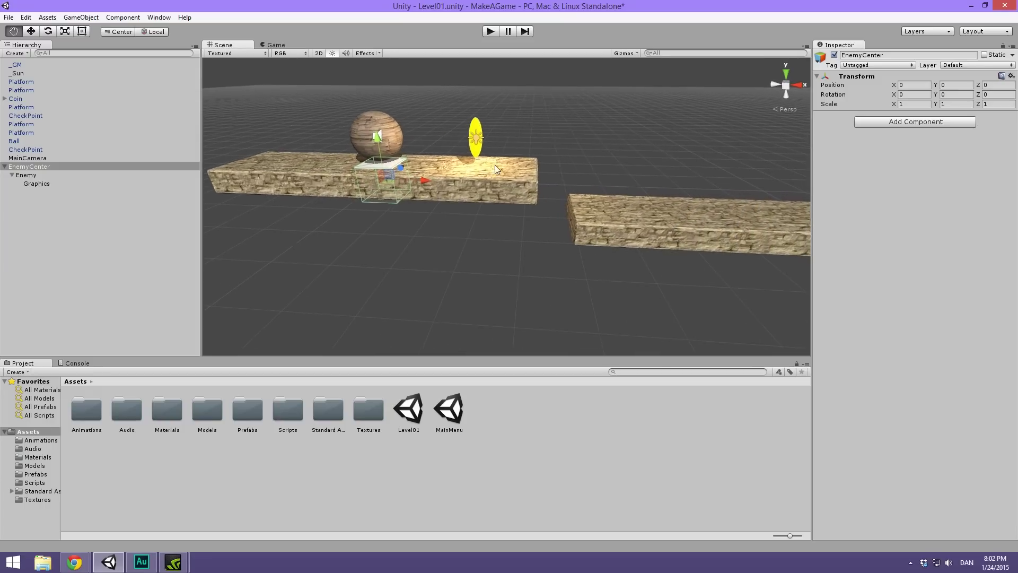
pyautogui.scroll(-6, 448, 188)
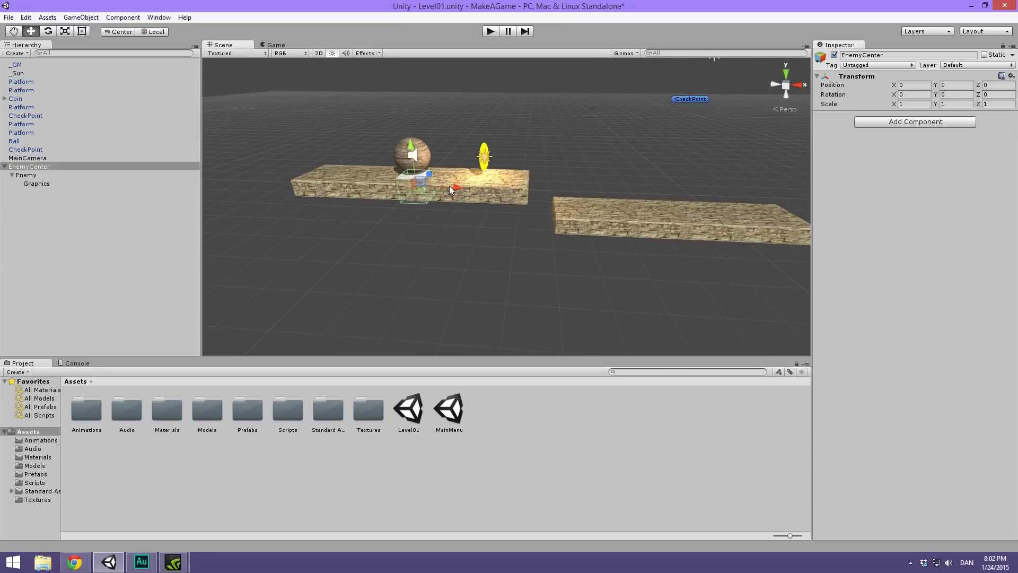
pyautogui.scroll(-2, 450, 185)
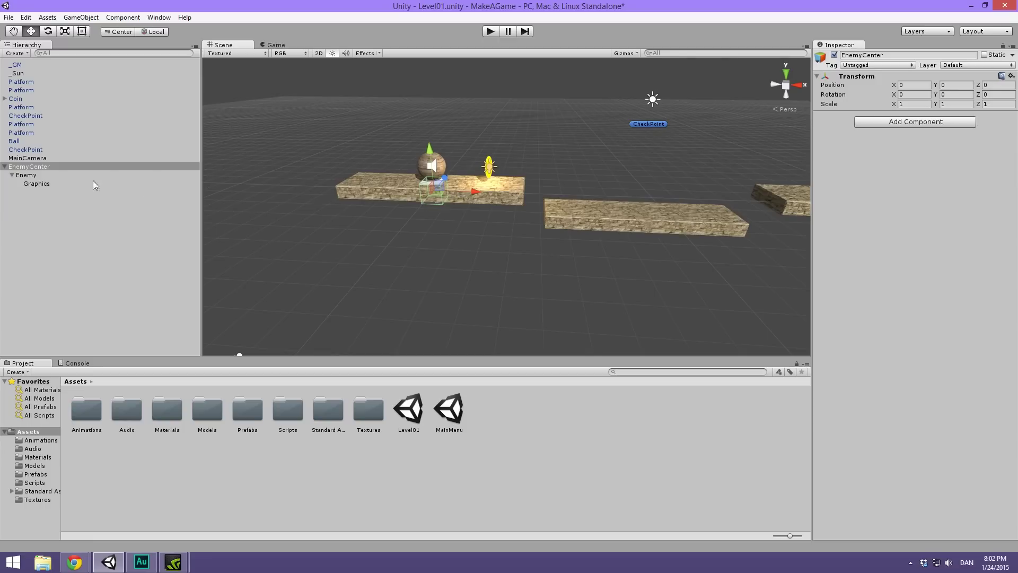
pyautogui.click(43, 166)
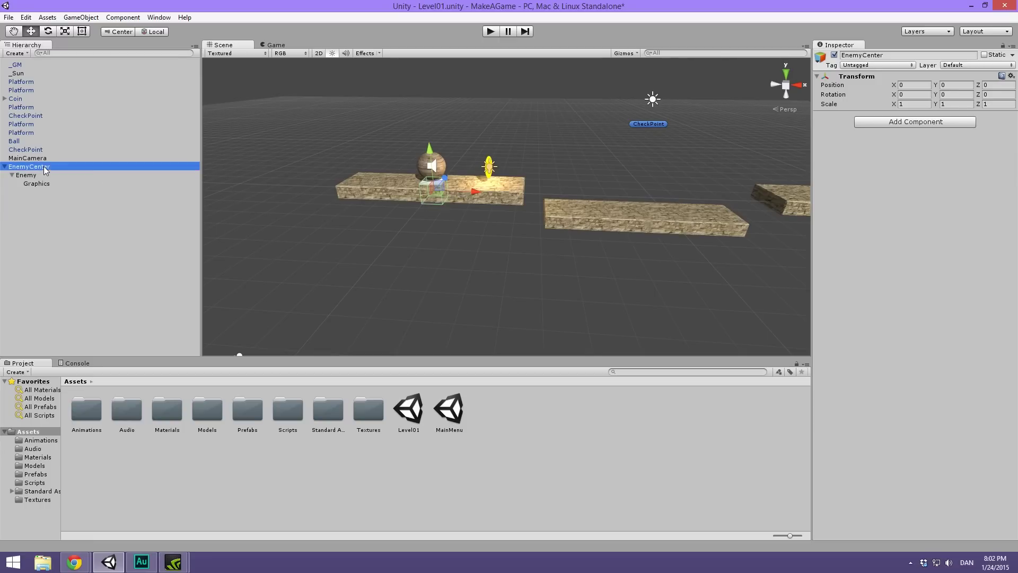
pyautogui.scroll(1, 449, 172)
pyautogui.moveTo(448, 171); pyautogui.dragTo(581, 201, button='middle')
pyautogui.scroll(4, 580, 201)
pyautogui.moveTo(670, 240); pyautogui.dragTo(524, 209, button='middle')
pyautogui.scroll(5, 526, 206)
pyautogui.keyDown('alt'); pyautogui.moveTo(473, 197); pyautogui.dragTo(454, 163); pyautogui.keyUp('alt')
pyautogui.click(24, 168)
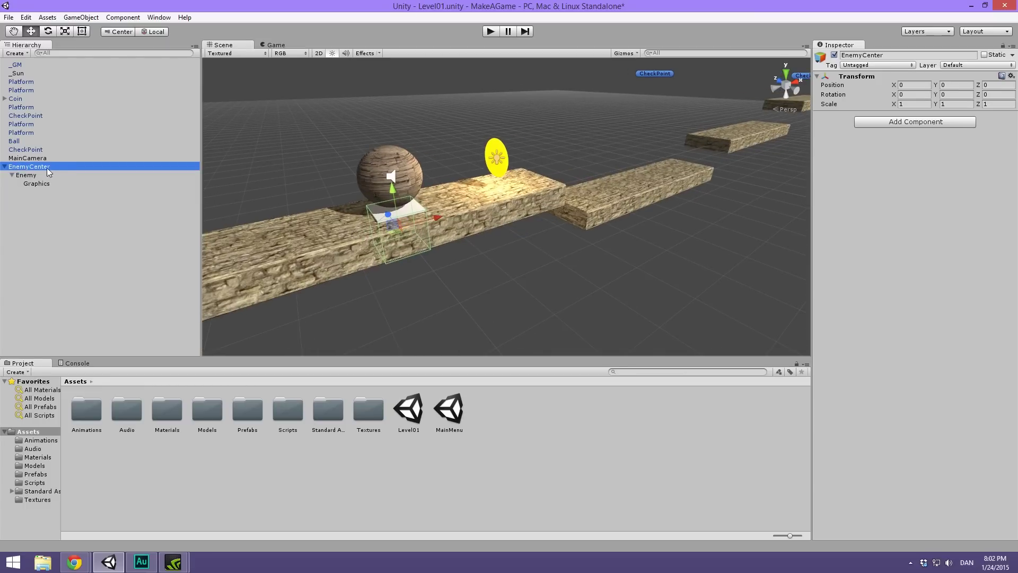
pyautogui.click(45, 174)
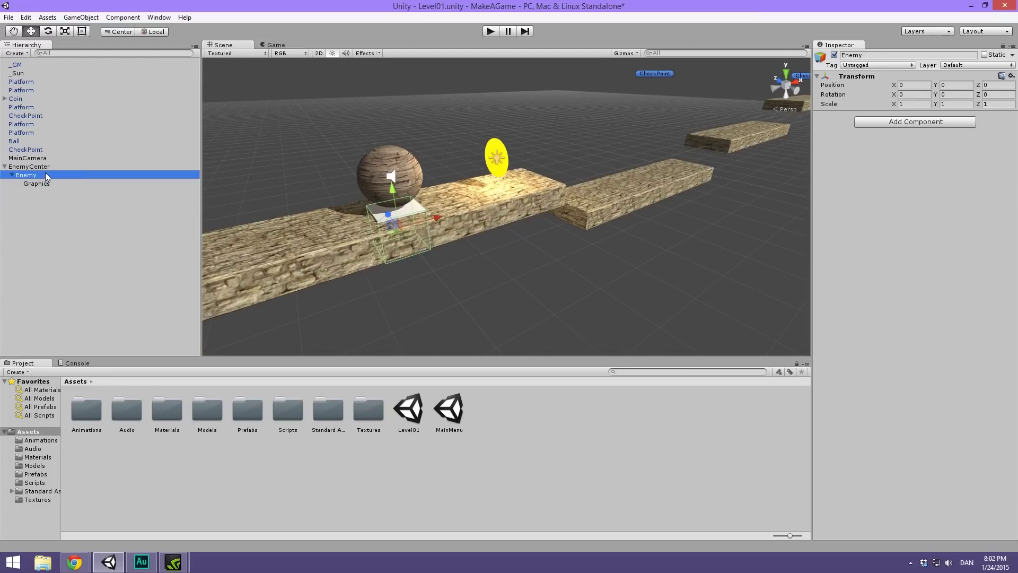
pyautogui.click(52, 186)
# Step: Move EnemyCenter along the X axis to about 9.49, centring it over the second platform
pyautogui.click(61, 173)
pyautogui.click(65, 167)
pyautogui.moveTo(434, 217); pyautogui.dragTo(788, 137)
pyautogui.press('f')
pyautogui.keyDown('alt'); pyautogui.moveTo(523, 265); pyautogui.dragTo(485, 185); pyautogui.keyUp('alt')
pyautogui.scroll(-12, 484, 186)
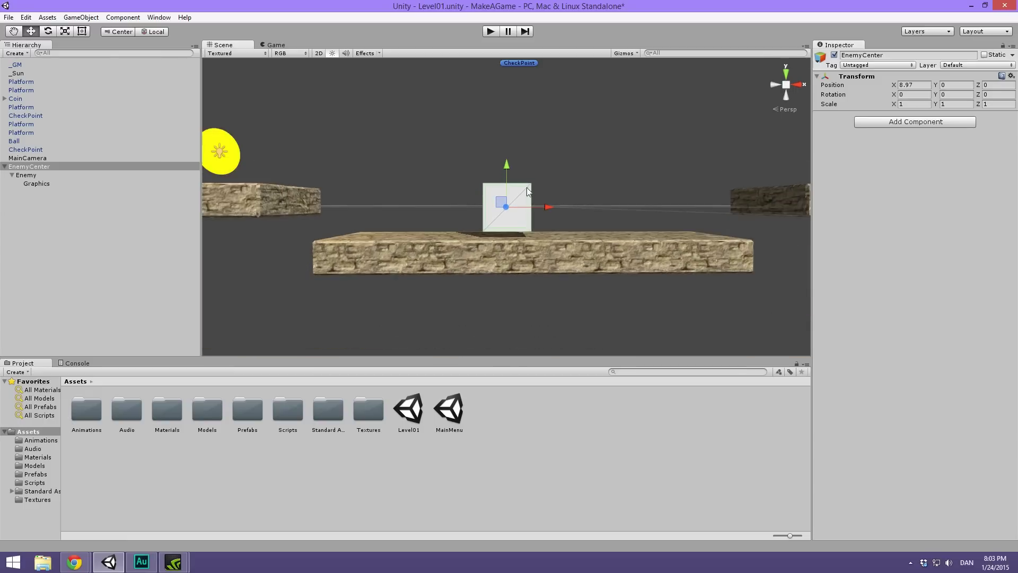
pyautogui.moveTo(602, 206); pyautogui.dragTo(578, 205, button='middle')
pyautogui.moveTo(523, 206); pyautogui.dragTo(542, 205)
# Step: Lower EnemyCenter along the Y axis to about -0.118 so the cube rests on the platform
pyautogui.scroll(4, 562, 262)
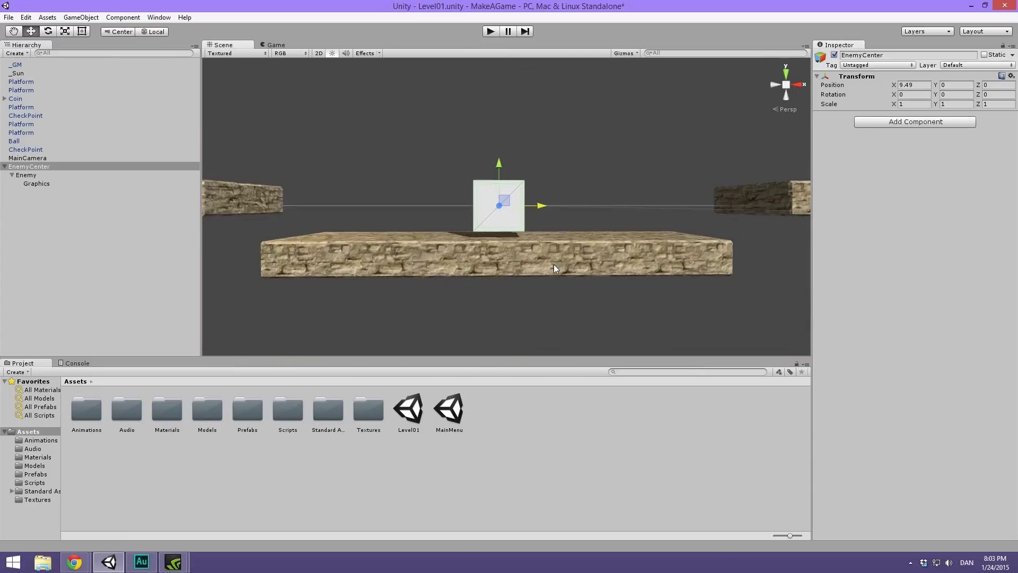
pyautogui.scroll(3, 527, 270)
pyautogui.keyDown('alt'); pyautogui.moveTo(484, 282); pyautogui.dragTo(486, 207); pyautogui.keyUp('alt')
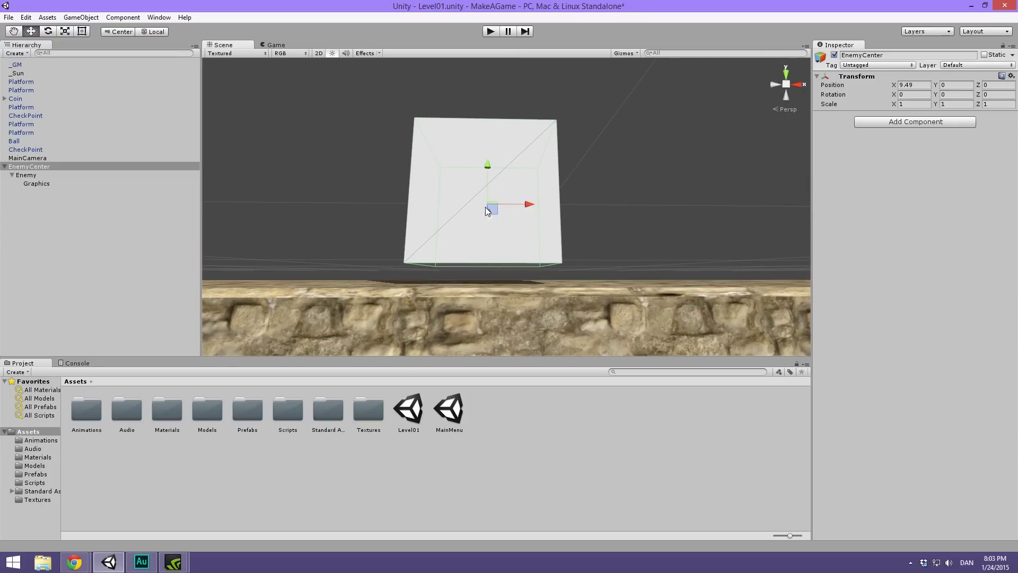
pyautogui.moveTo(488, 162); pyautogui.dragTo(541, 291)
pyautogui.scroll(-6, 555, 244)
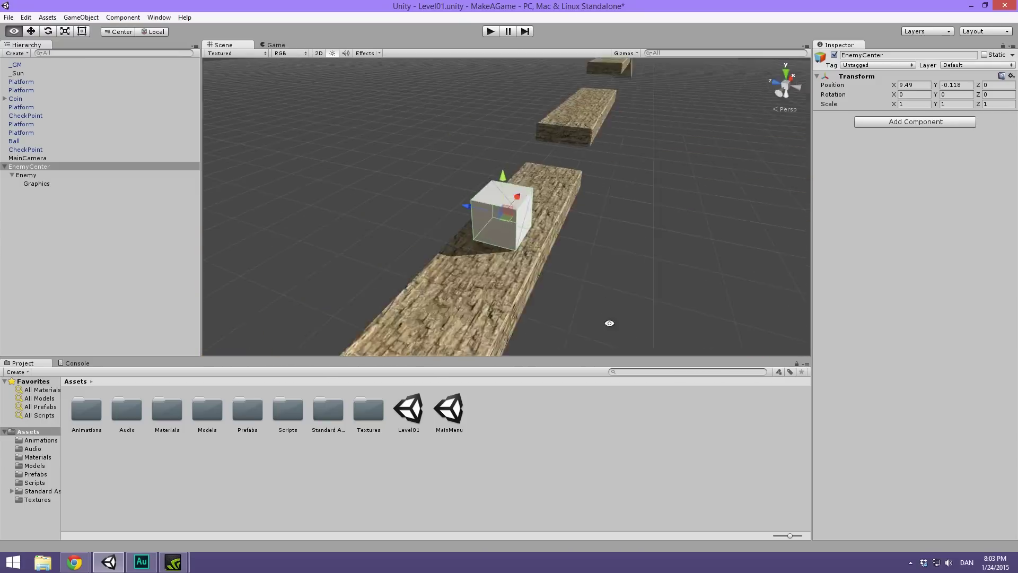
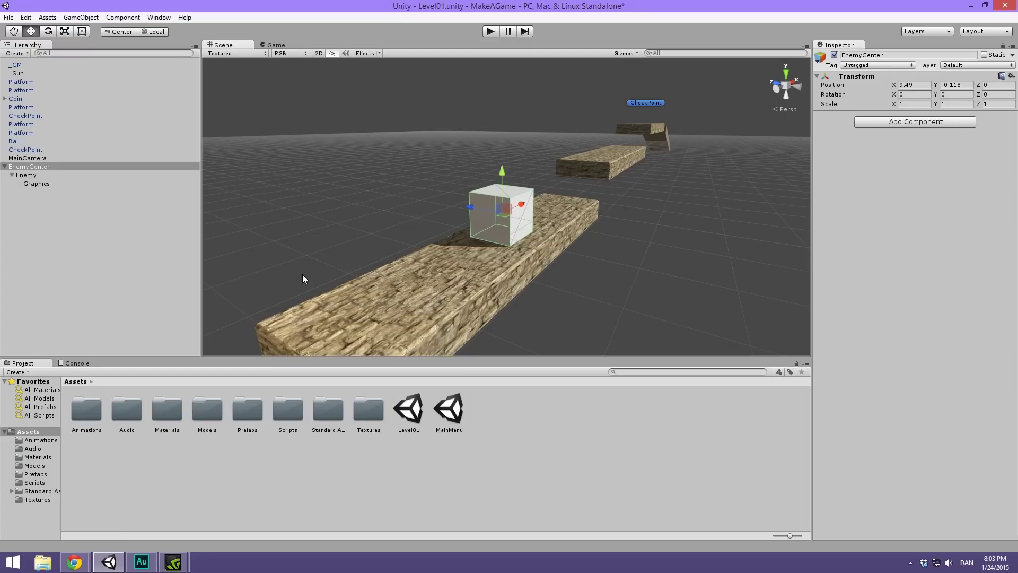
# Step: Slide EnemyCenter along the X axis to about 12.98, near the far end of the second platform
pyautogui.keyDown('alt'); pyautogui.moveTo(621, 255); pyautogui.dragTo(472, 247); pyautogui.keyUp('alt')
pyautogui.moveTo(564, 207)
pyautogui.keyDown('alt'); pyautogui.mouseDown()
pyautogui.moveTo(550, 202)
pyautogui.moveTo(559, 225)
pyautogui.moveTo(543, 210)
pyautogui.mouseUp(); pyautogui.keyUp('alt')
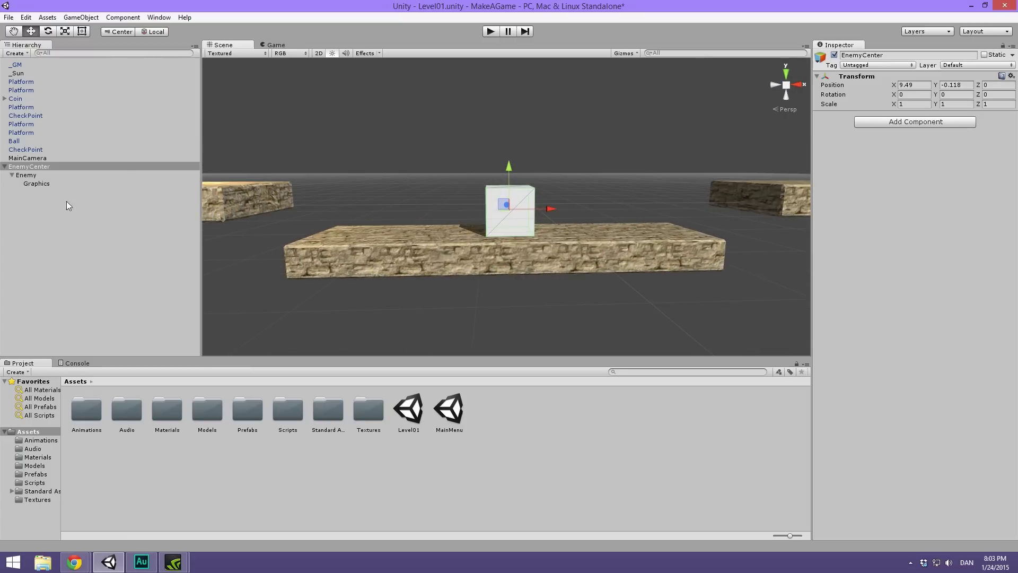
pyautogui.click(37, 168)
pyautogui.scroll(-2, 487, 218)
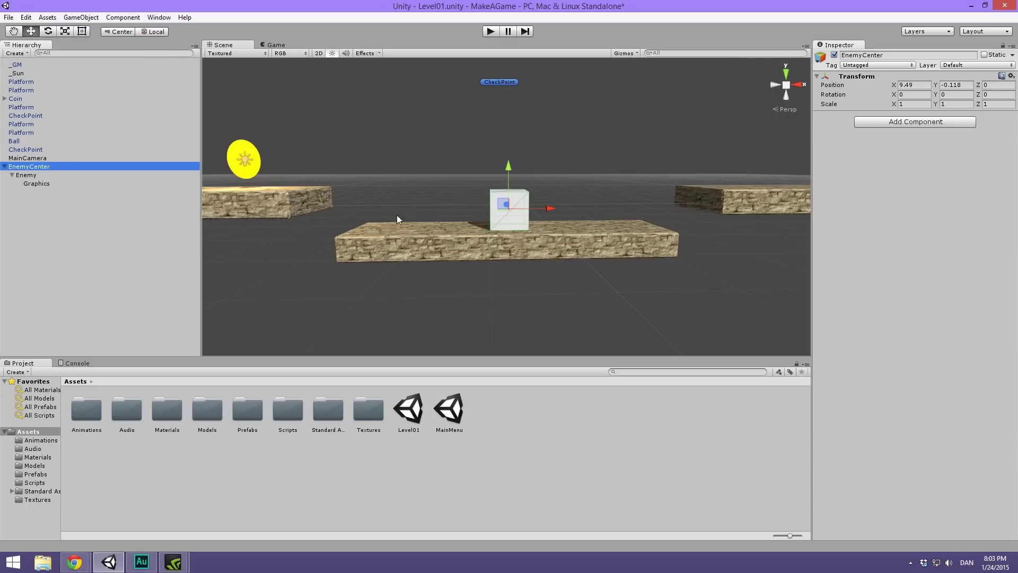
pyautogui.moveTo(548, 209); pyautogui.dragTo(674, 208)
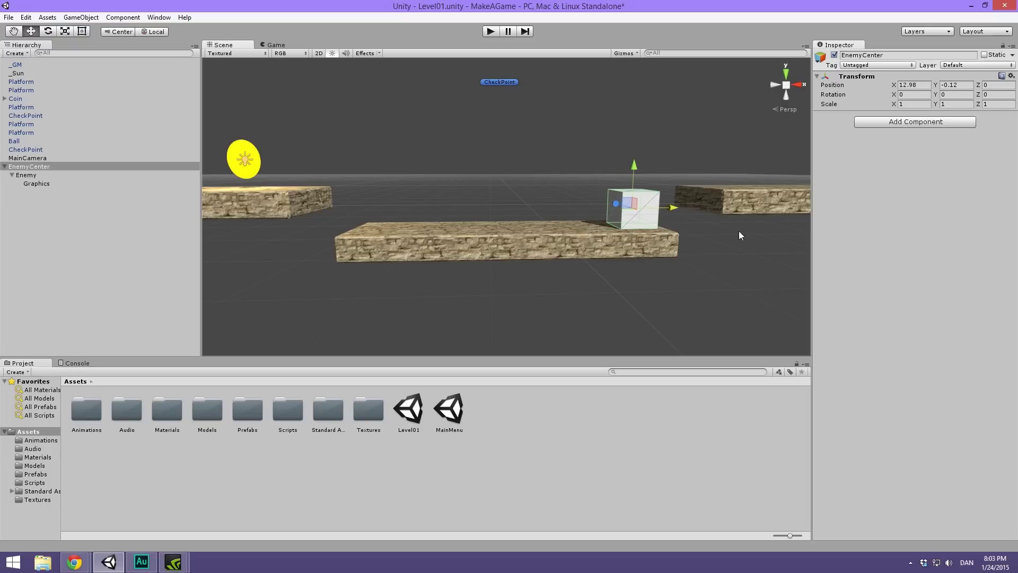
# Step: Move EnemyCenter onto the next platform at about X 17.92 and Y 0.99
pyautogui.moveTo(740, 235); pyautogui.dragTo(473, 265, button='middle')
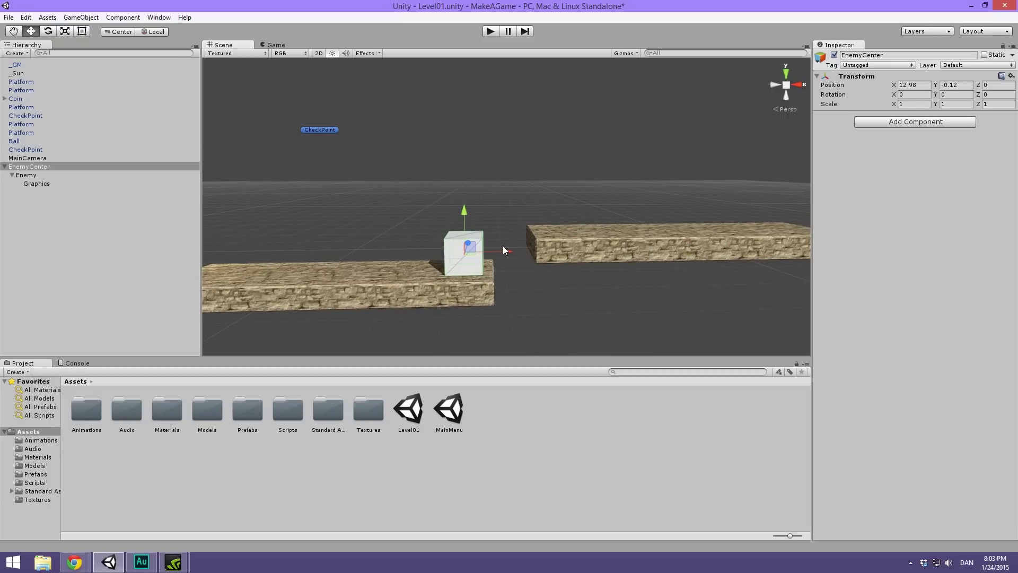
pyautogui.moveTo(503, 250); pyautogui.dragTo(647, 168)
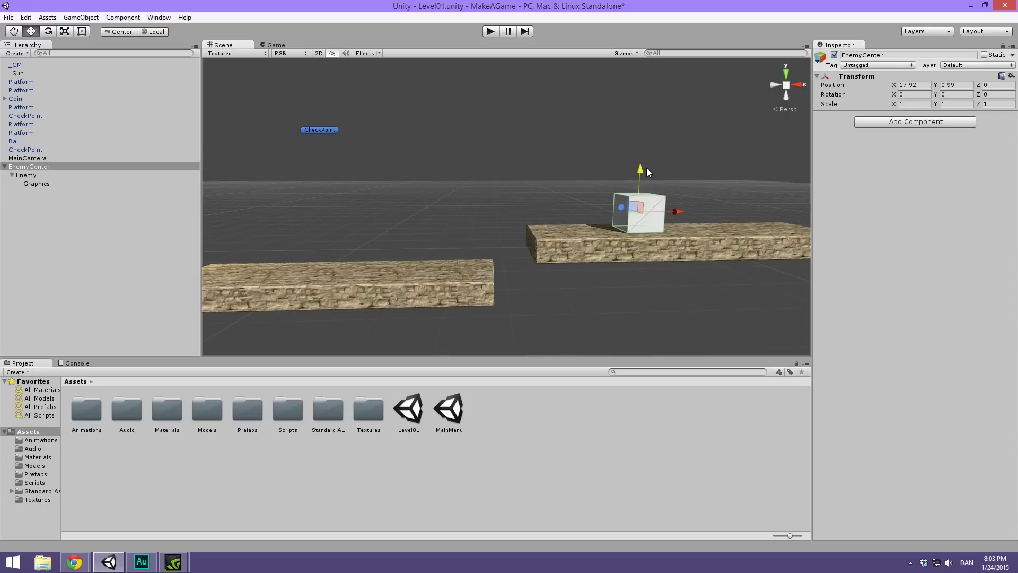
pyautogui.press('f')
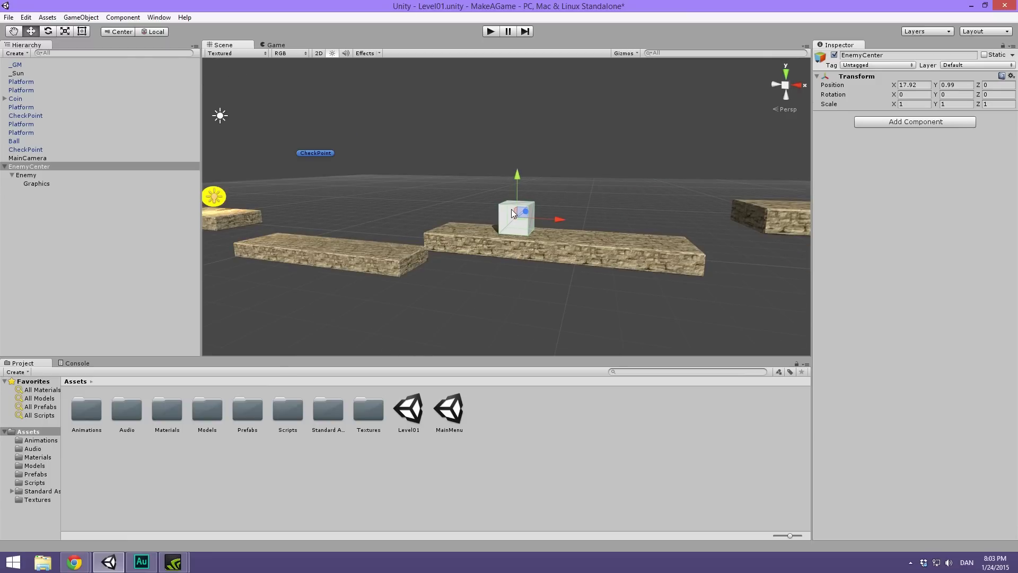
pyautogui.keyDown('alt'); pyautogui.moveTo(511, 209); pyautogui.dragTo(311, 252); pyautogui.keyUp('alt')
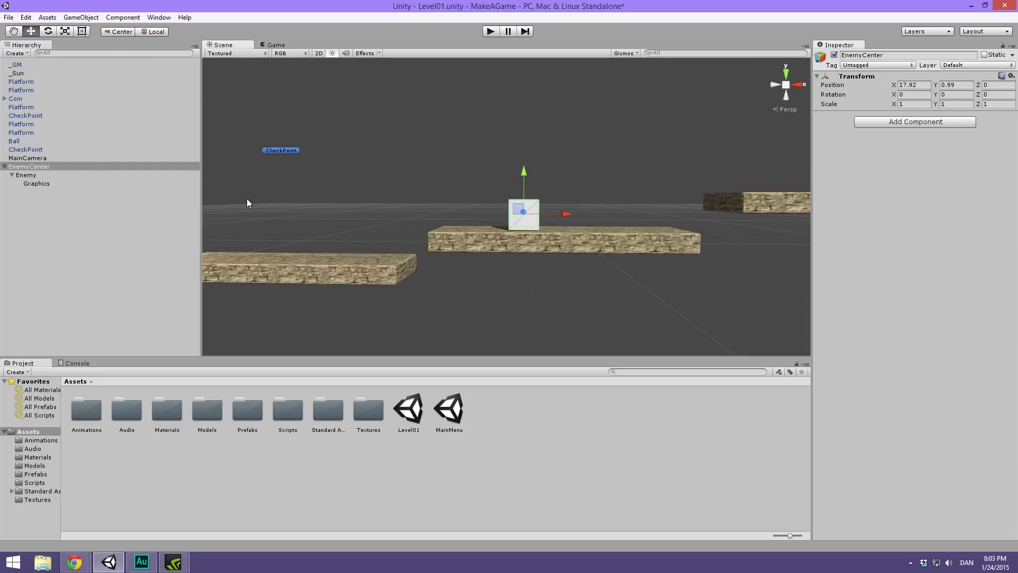
pyautogui.keyDown('alt'); pyautogui.moveTo(386, 128); pyautogui.dragTo(489, 114); pyautogui.keyUp('alt')
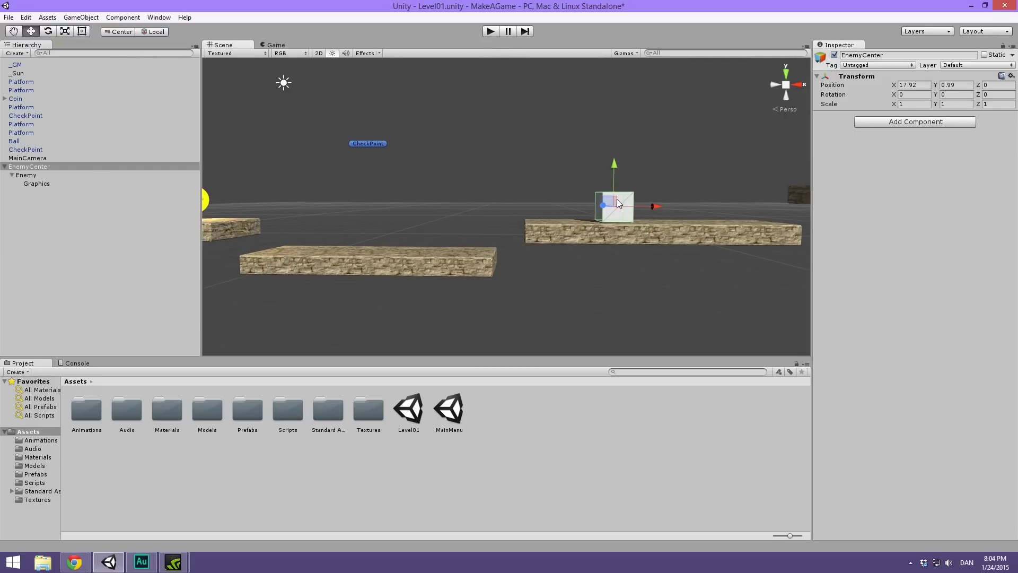
# Step: Shift EnemyCenter back along the X axis to about 6.68, and undo the recent EnemyCenter moves
pyautogui.moveTo(616, 198); pyautogui.dragTo(300, 188)
pyautogui.hotkey('ctrl', 'z')
pyautogui.hotkey('ctrl', 'z')
pyautogui.hotkey('ctrl', 'z')
pyautogui.hotkey('ctrl', 'z')
pyautogui.hotkey('ctrl', 'z')
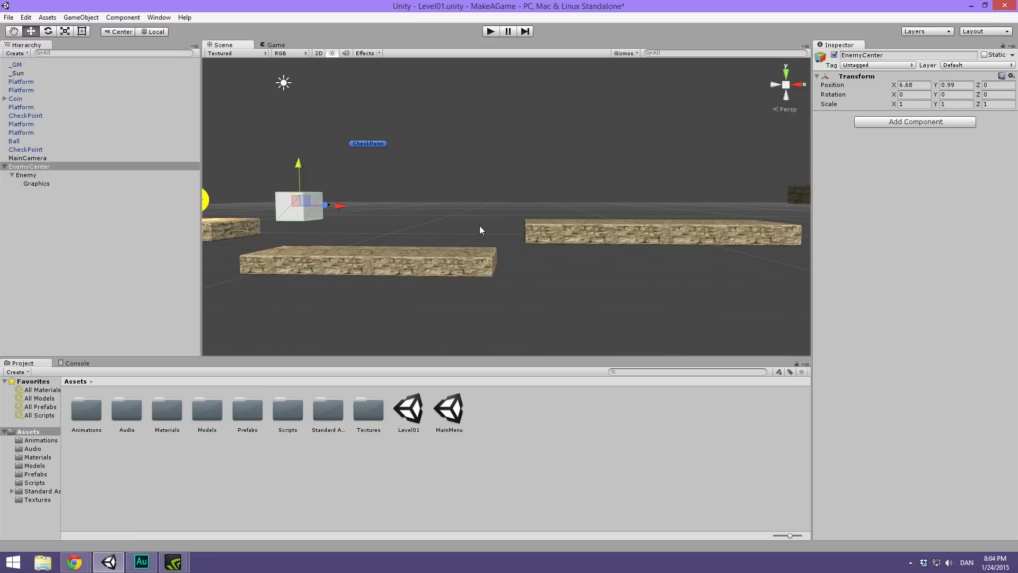
pyautogui.keyDown('alt'); pyautogui.moveTo(345, 249); pyautogui.dragTo(452, 232); pyautogui.keyUp('alt')
pyautogui.moveTo(453, 232); pyautogui.dragTo(515, 227, button='middle')
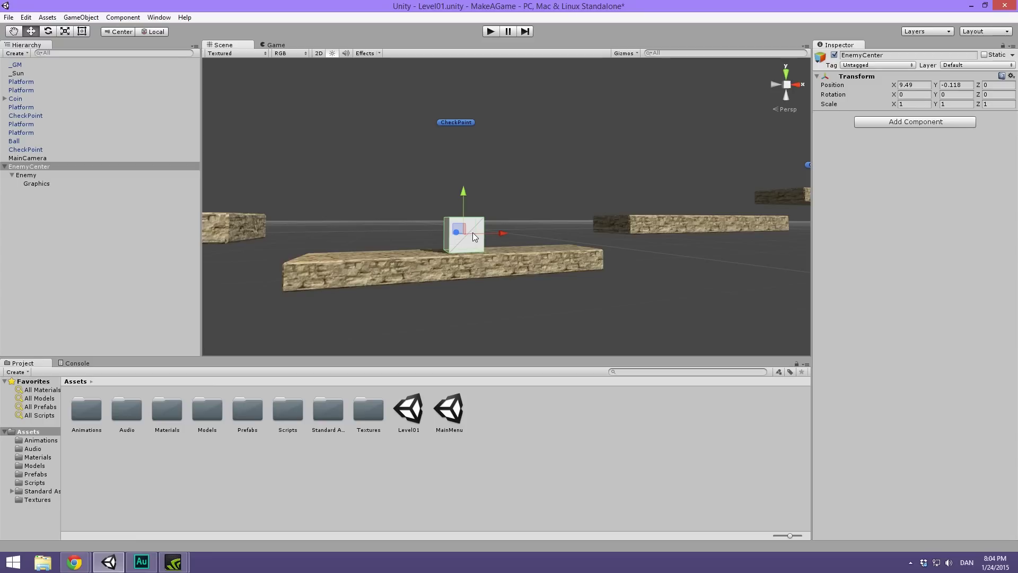
# Step: Compare the Transform position values of EnemyCenter and its child Enemy
pyautogui.click(46, 167)
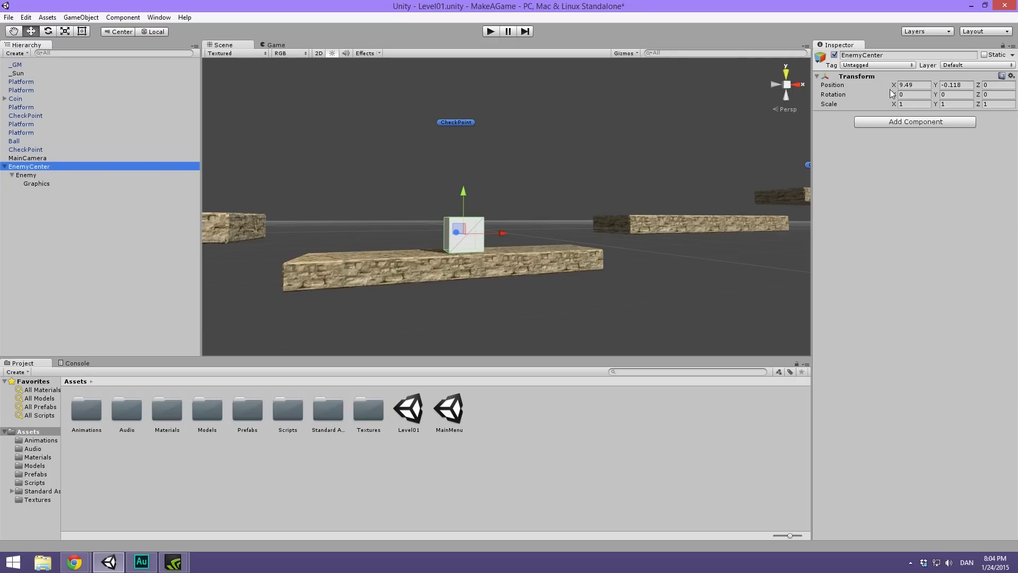
pyautogui.click(40, 175)
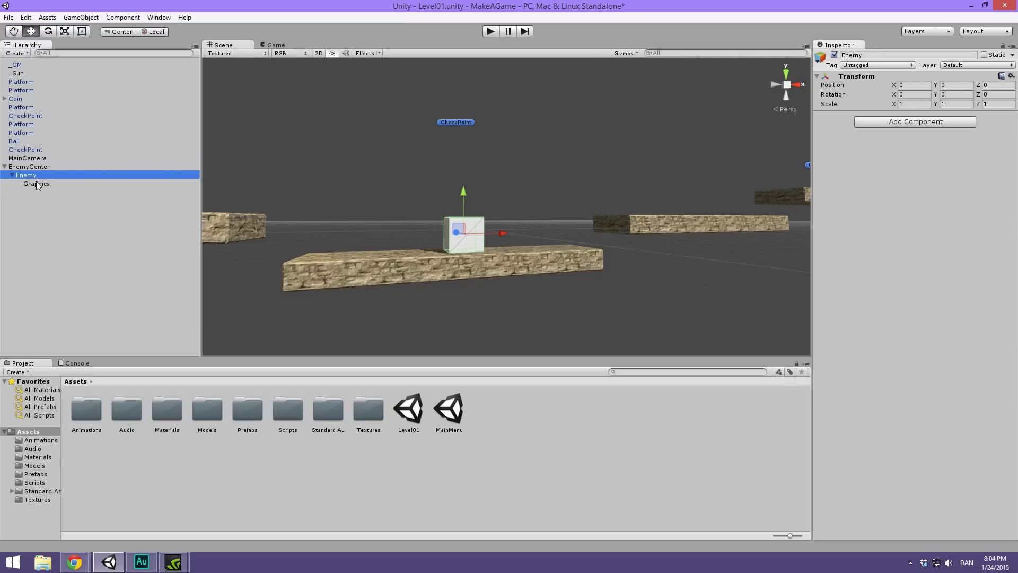
pyautogui.scroll(5, 448, 231)
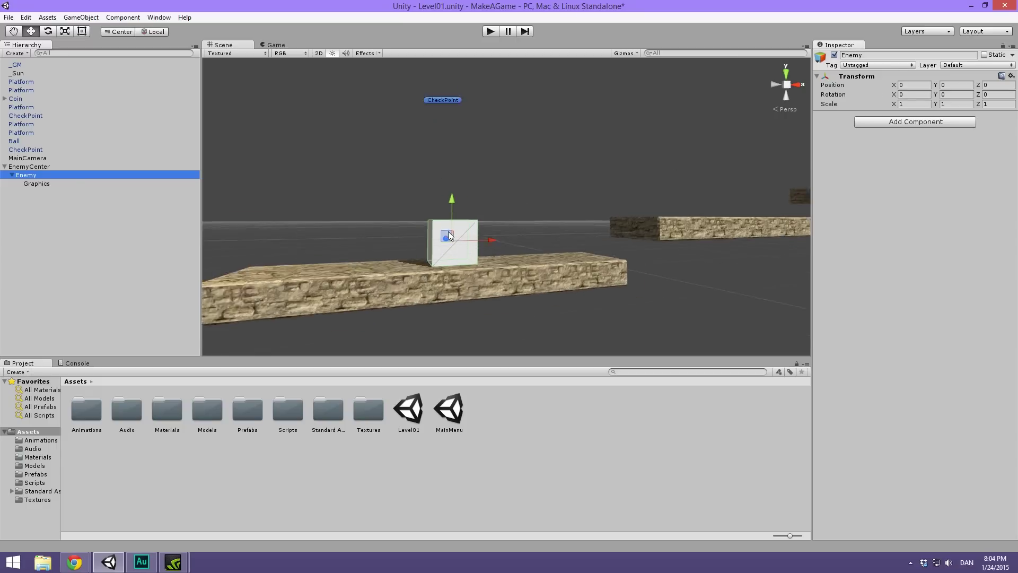
pyautogui.moveTo(488, 224); pyautogui.dragTo(555, 209, button='middle')
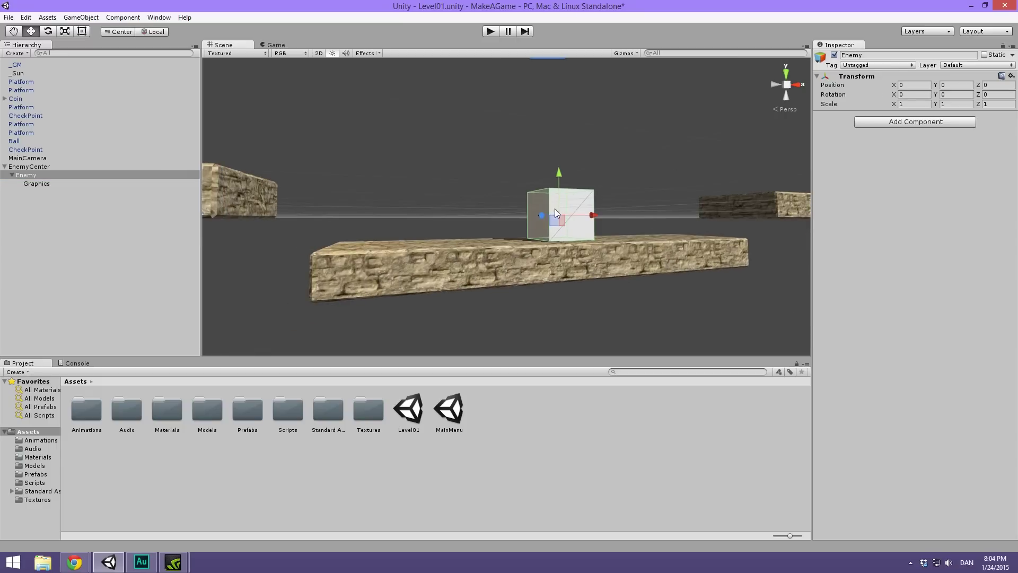
pyautogui.click(34, 167)
pyautogui.click(37, 175)
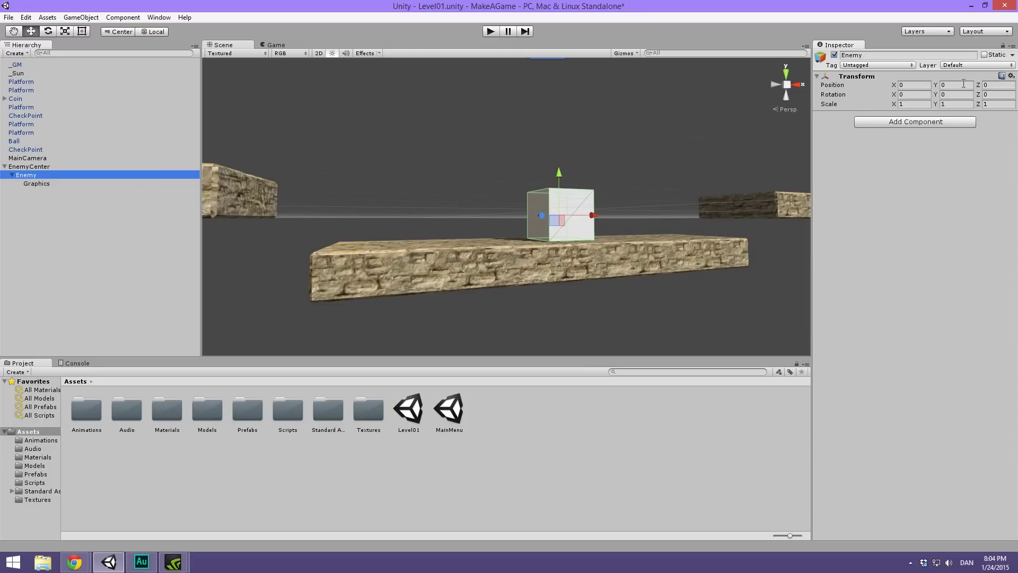
# Step: Offset Enemy along the X axis to about 1.89 and switch the transform gizmo to Pivot mode with EnemyCenter selected
pyautogui.keyDown('alt'); pyautogui.moveTo(638, 189); pyautogui.dragTo(660, 232); pyautogui.keyUp('alt')
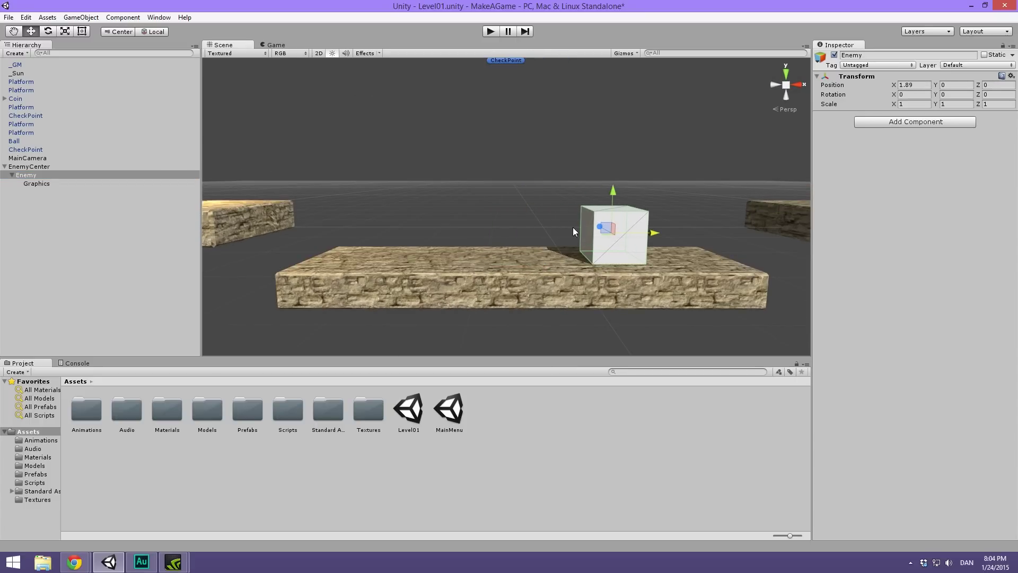
pyautogui.click(30, 166)
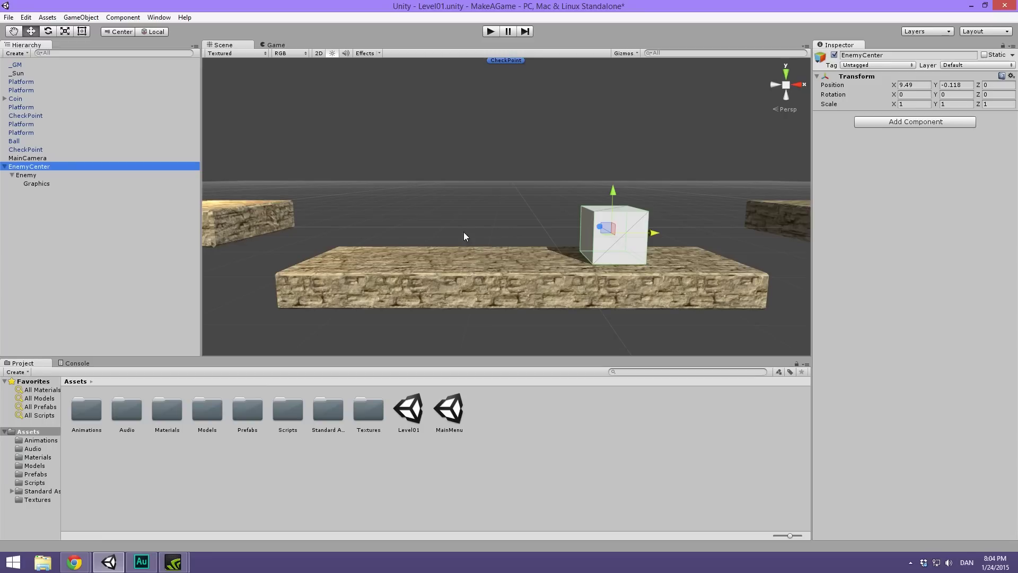
pyautogui.click(126, 32)
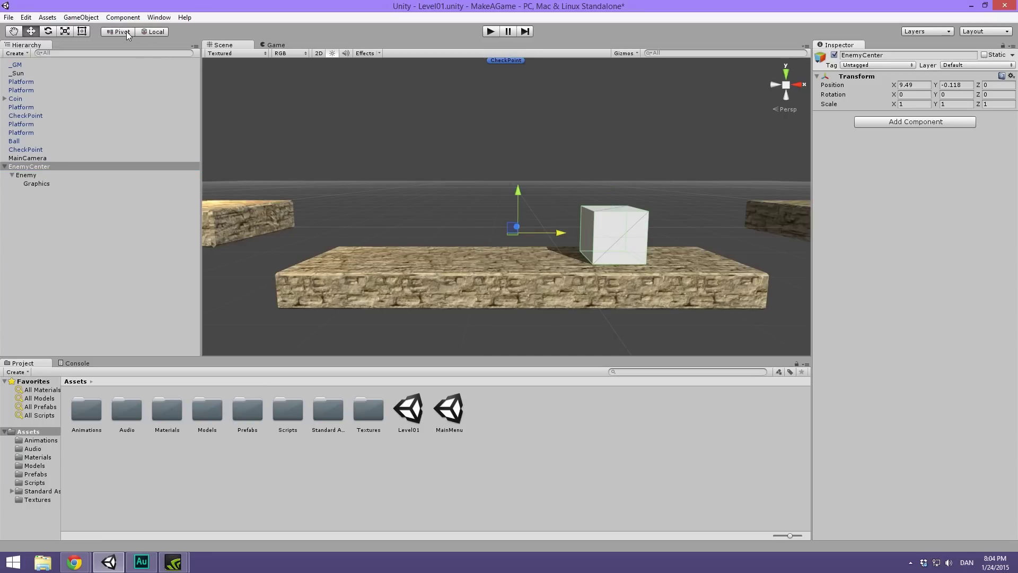
pyautogui.keyDown('alt'); pyautogui.moveTo(425, 254); pyautogui.dragTo(457, 244); pyautogui.keyUp('alt')
# Step: Set Enemy's X position to 0 so it is centred on EnemyCenter
pyautogui.click(26, 175)
pyautogui.click(27, 176)
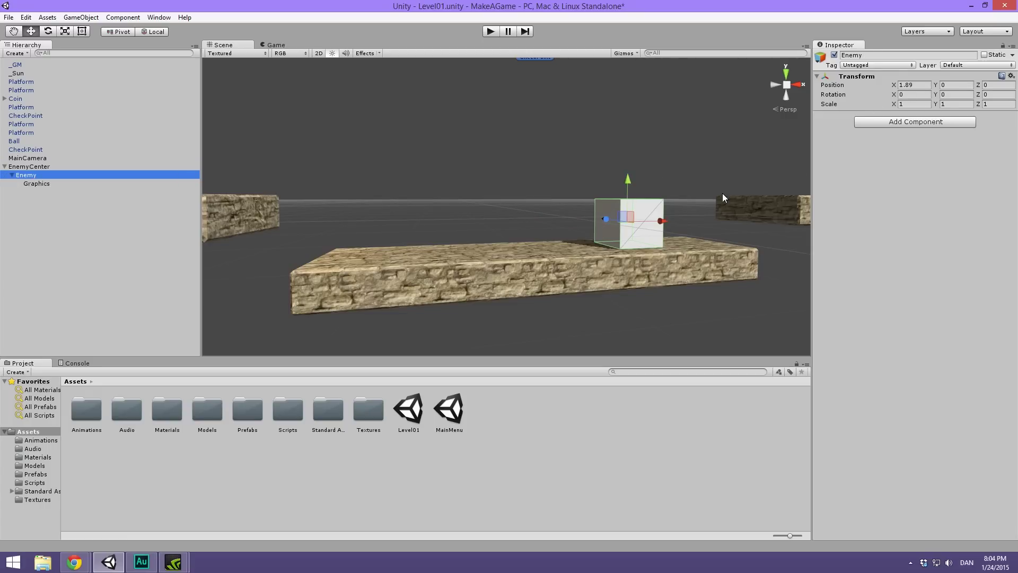
pyautogui.click(922, 85)
pyautogui.write('0')
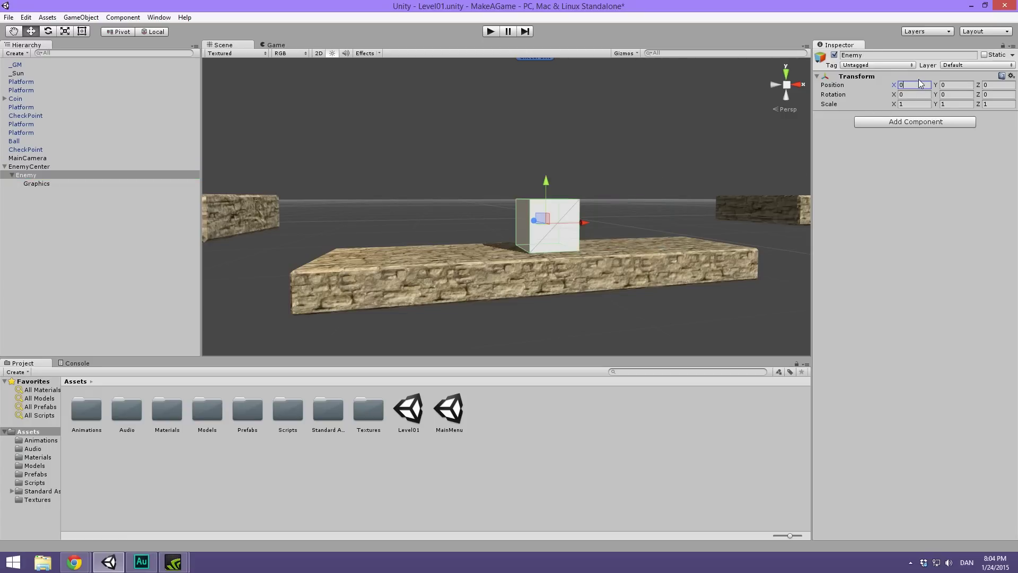
# Step: Assign the red label icon to EnemyCenter and deselect it
pyautogui.click(54, 167)
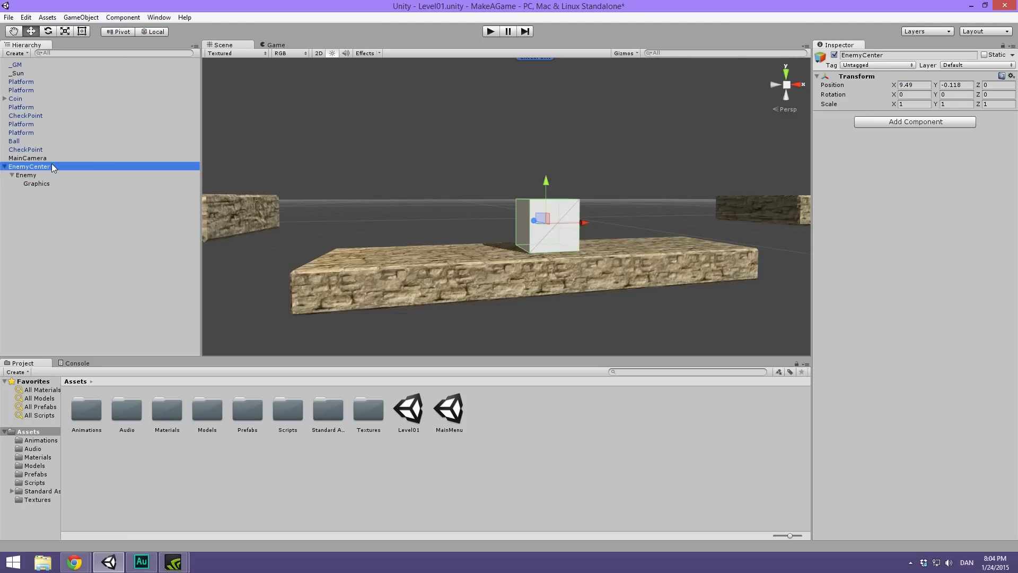
pyautogui.scroll(-5, 415, 173)
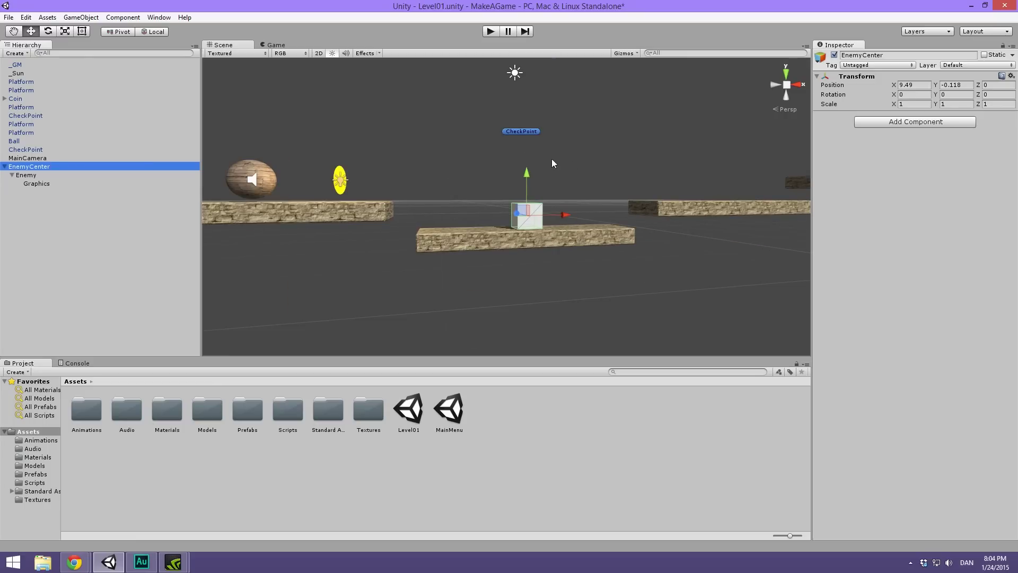
pyautogui.scroll(5, 552, 158)
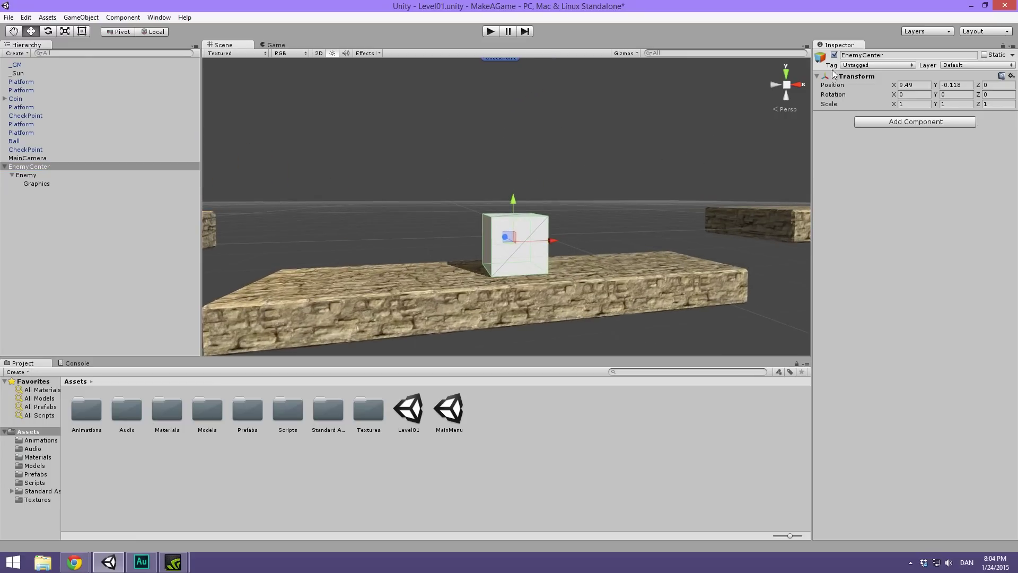
pyautogui.click(821, 58)
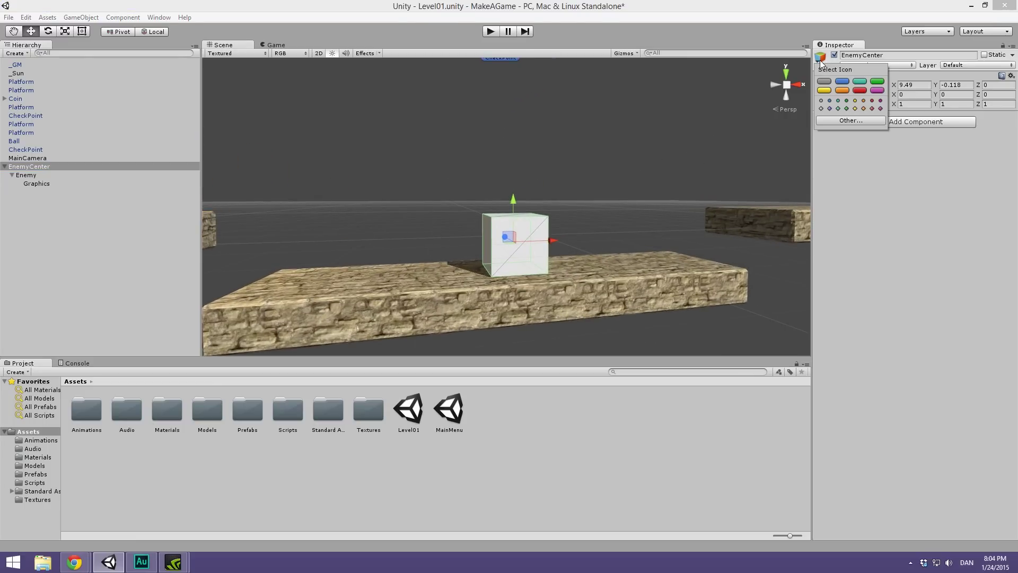
pyautogui.click(859, 90)
pyautogui.scroll(-3, 592, 175)
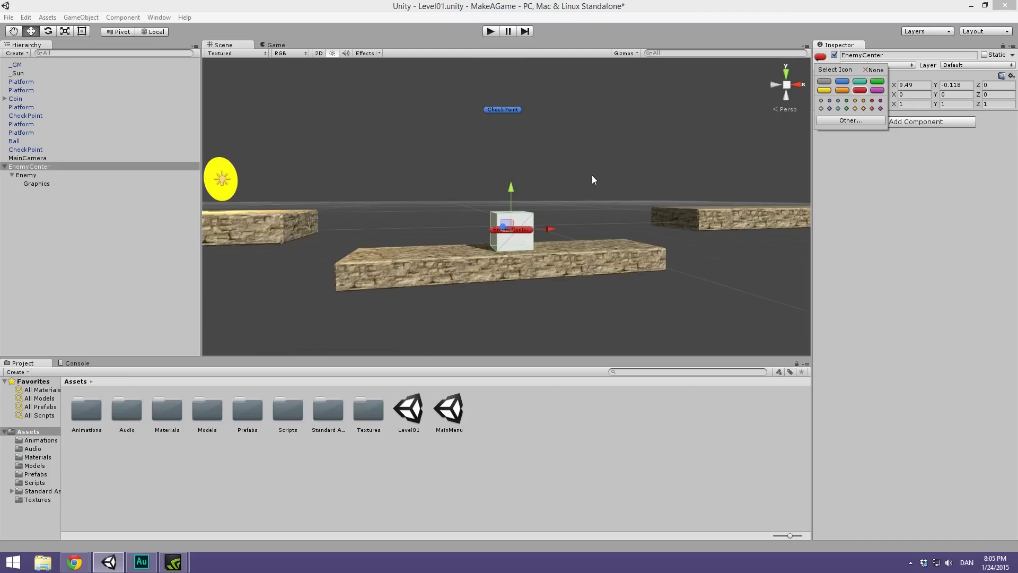
pyautogui.click(644, 206)
pyautogui.keyDown('alt'); pyautogui.moveTo(628, 186); pyautogui.dragTo(602, 184); pyautogui.keyUp('alt')
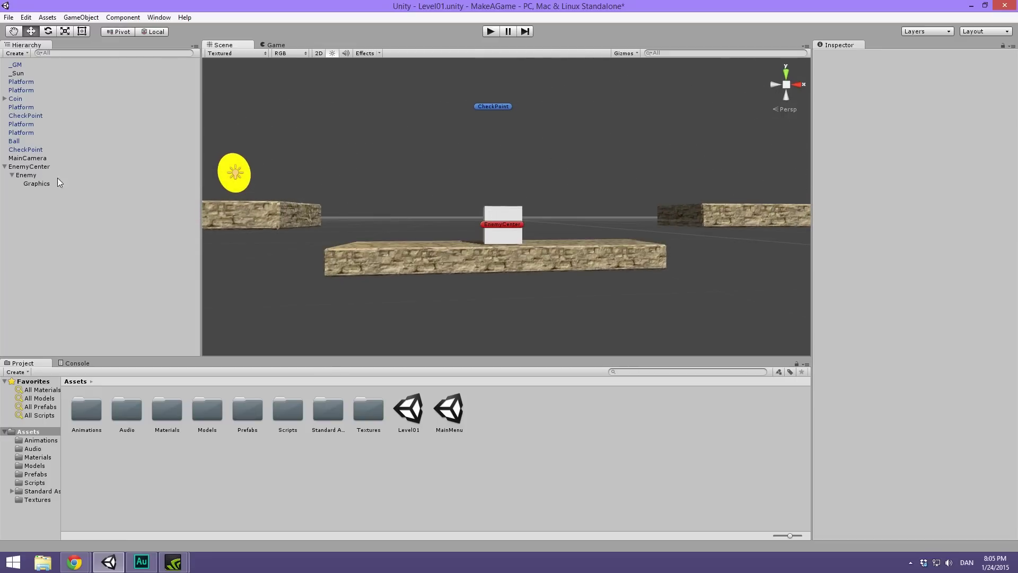
# Step: Try moving Enemy along the X axis away from the EnemyCenter label, and undo the move
pyautogui.click(43, 177)
pyautogui.moveTo(544, 227); pyautogui.dragTo(643, 222)
pyautogui.hotkey('ctrl', 'z')
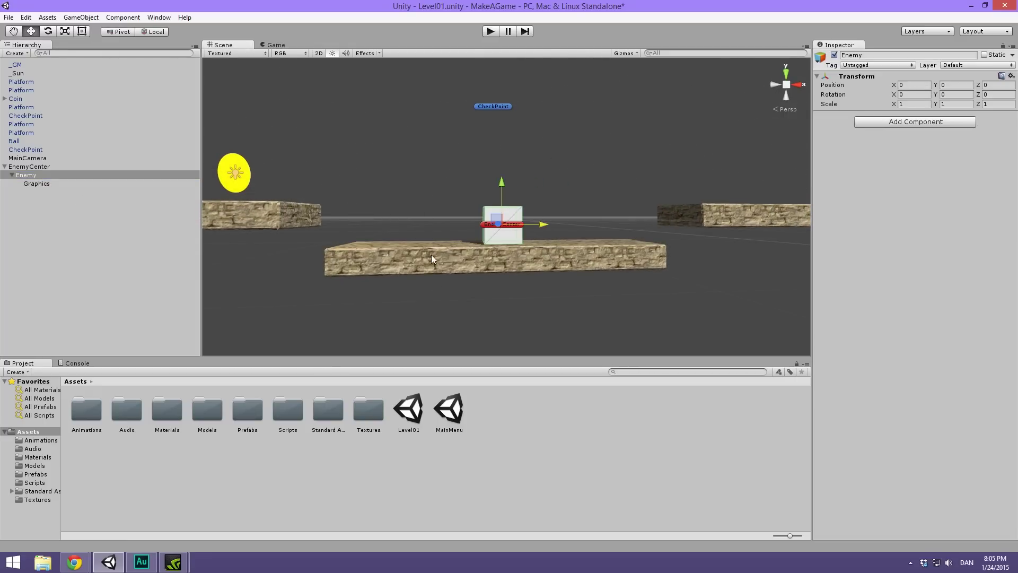
pyautogui.keyDown('alt'); pyautogui.moveTo(431, 255); pyautogui.dragTo(470, 252); pyautogui.keyUp('alt')
pyautogui.scroll(-5, 480, 248)
# Step: Remove the Box Collider component from the Graphics cube
pyautogui.click(51, 177)
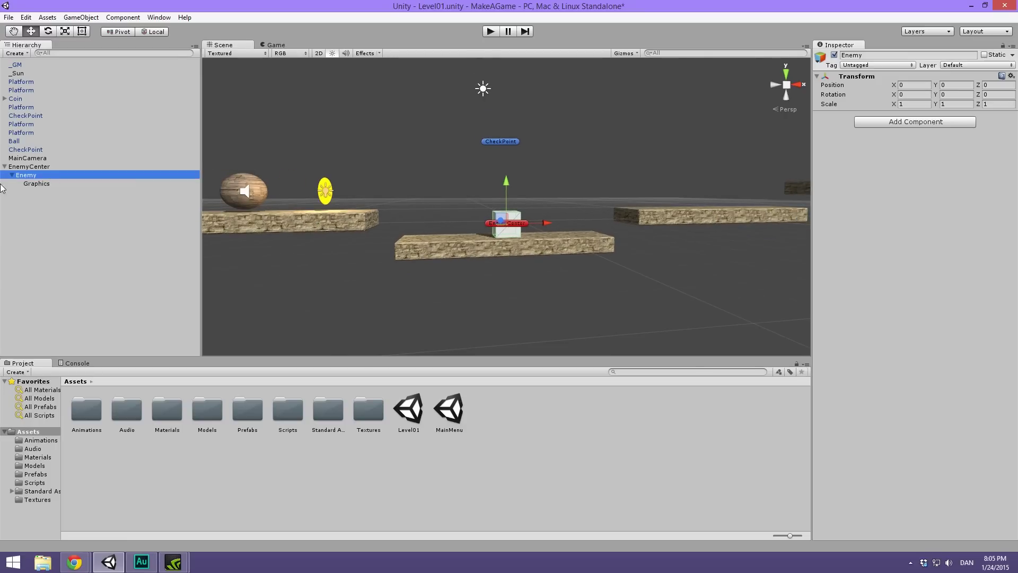
pyautogui.click(63, 183)
pyautogui.scroll(1, 440, 258)
pyautogui.scroll(4, 440, 258)
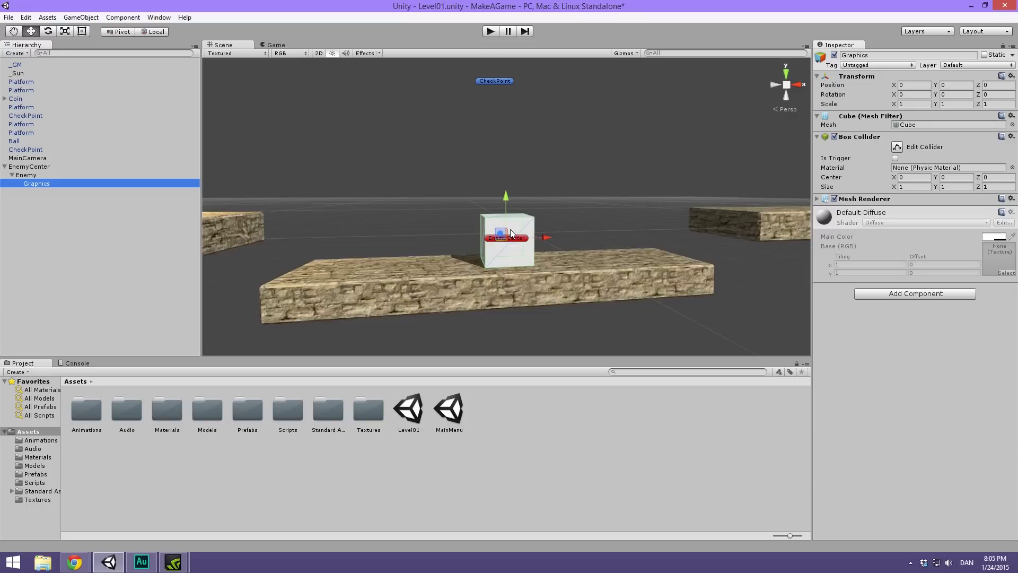
pyautogui.rightClick(868, 136)
pyautogui.click(922, 185)
# Step: Inspect the cube on the platform from several angles and review the components of Graphics, Enemy and EnemyCenter
pyautogui.keyDown('alt'); pyautogui.moveTo(406, 251); pyautogui.dragTo(454, 244); pyautogui.keyUp('alt')
pyautogui.press('f')
pyautogui.keyDown('alt'); pyautogui.moveTo(568, 272); pyautogui.dragTo(536, 339); pyautogui.keyUp('alt')
pyautogui.scroll(-6, 520, 239)
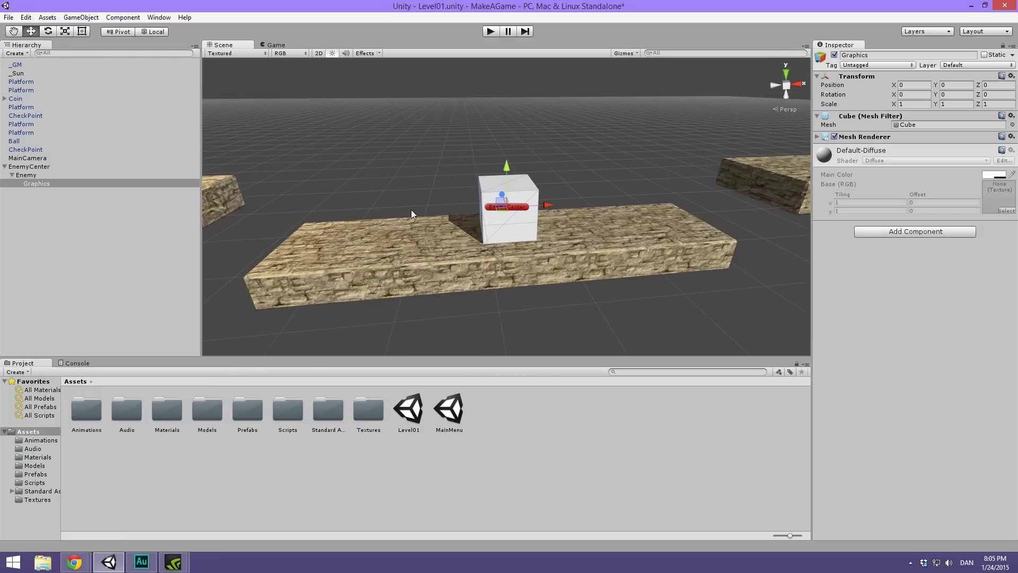
pyautogui.scroll(4, 447, 222)
pyautogui.keyDown('alt'); pyautogui.moveTo(446, 217); pyautogui.dragTo(508, 246); pyautogui.keyUp('alt')
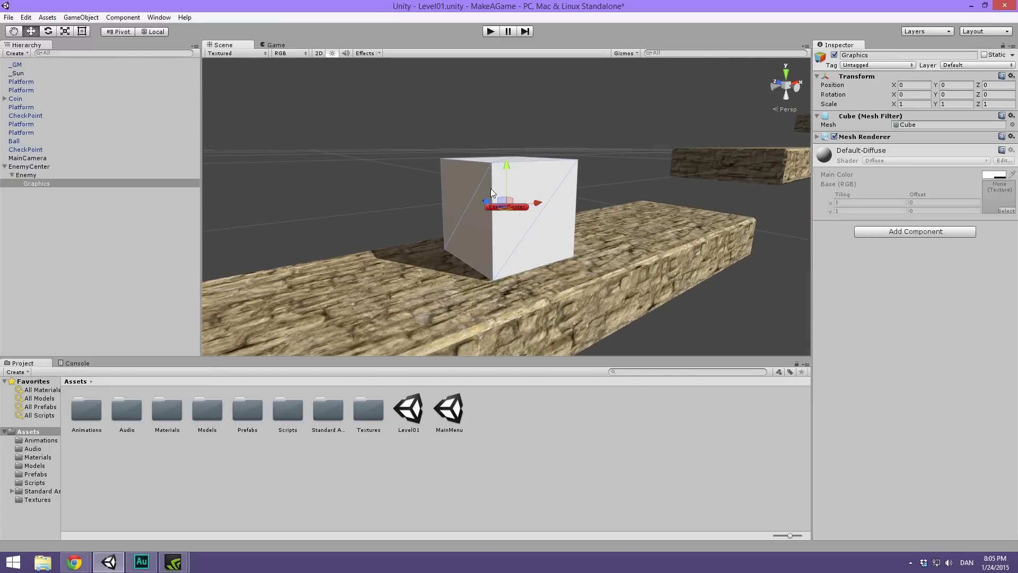
pyautogui.click(43, 176)
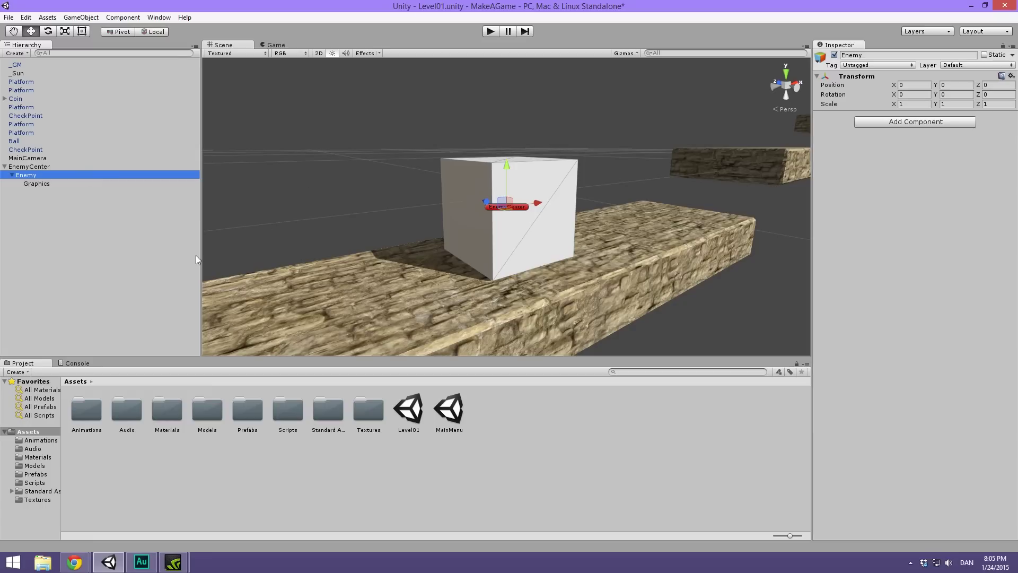
pyautogui.scroll(-1, 281, 182)
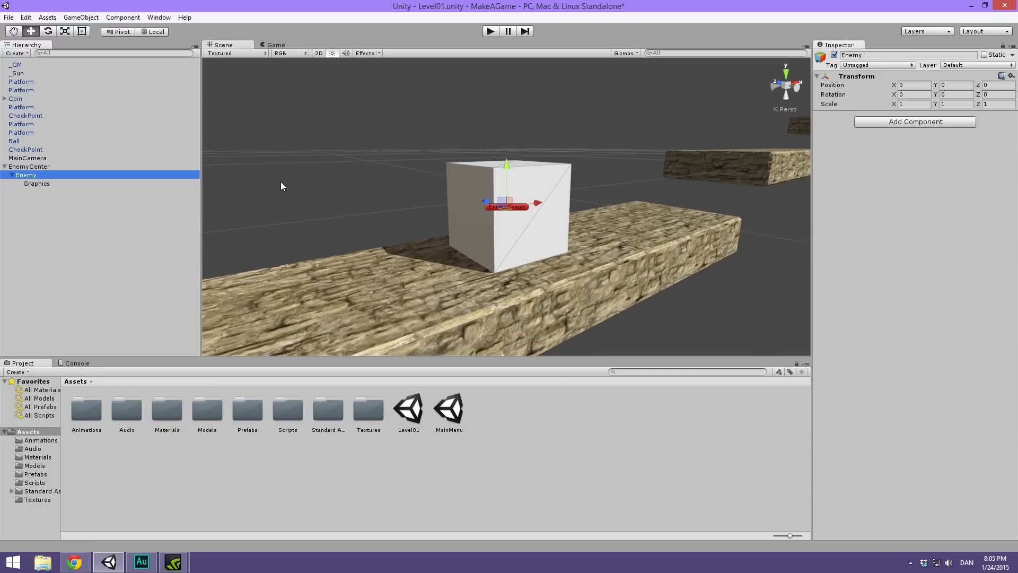
pyautogui.scroll(-3, 282, 185)
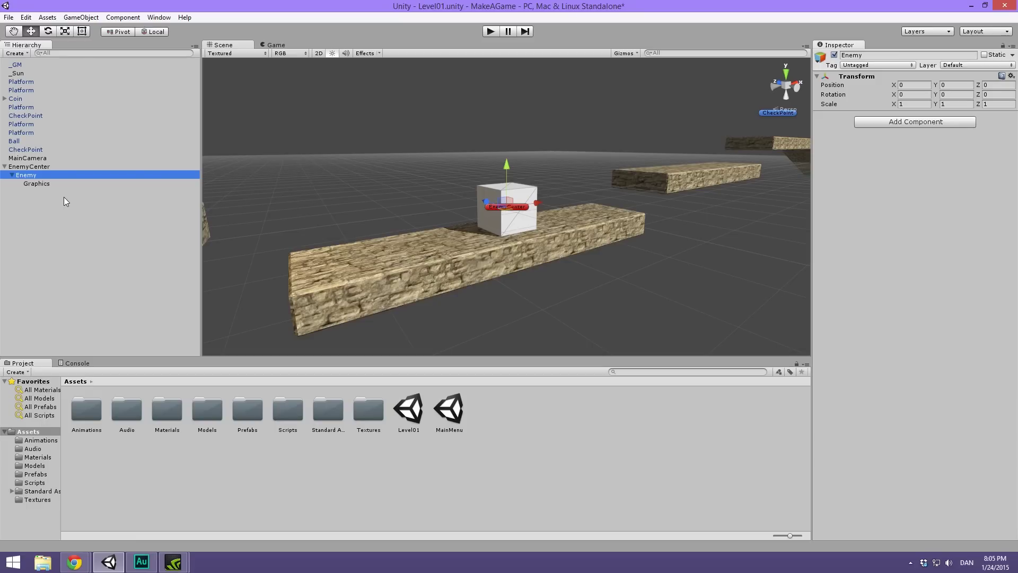
pyautogui.click(52, 182)
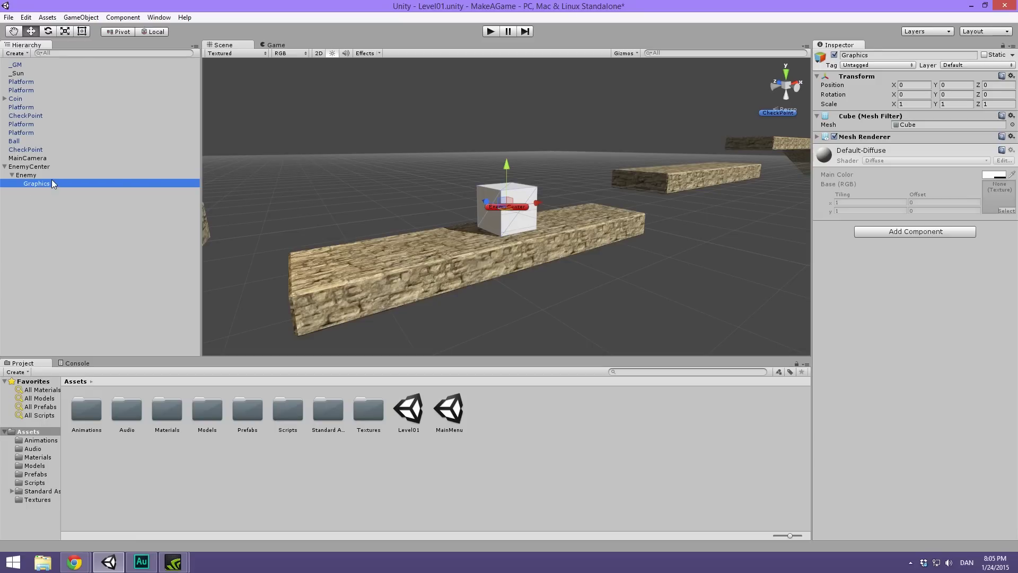
pyautogui.click(53, 175)
pyautogui.click(53, 167)
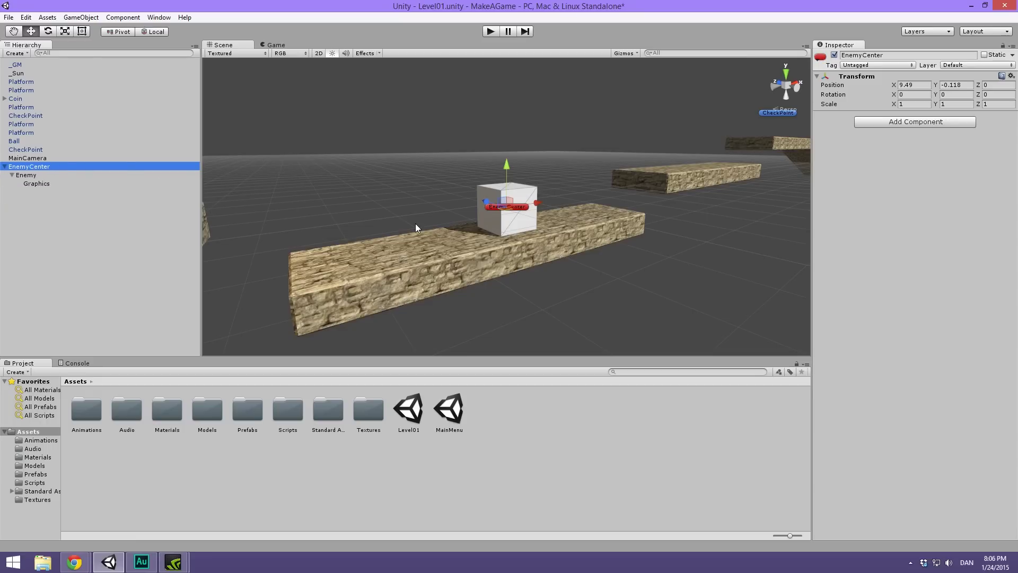
# Step: Open the Animation window with EnemyCenter selected and dock it beside the Project and Console views
pyautogui.moveTo(538, 187); pyautogui.dragTo(510, 187, button='middle')
pyautogui.scroll(6, 431, 186)
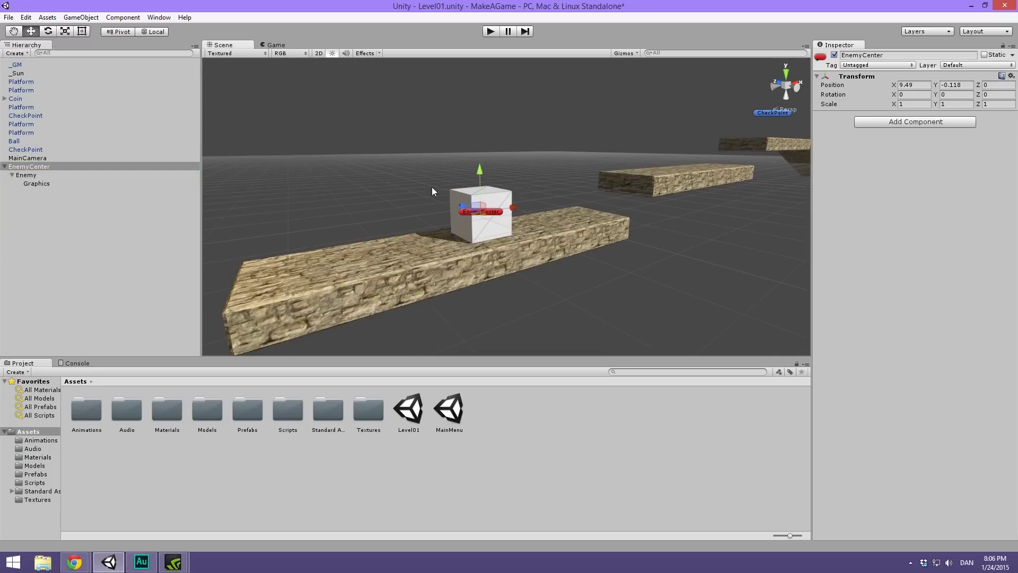
pyautogui.keyDown('alt'); pyautogui.moveTo(345, 165); pyautogui.dragTo(337, 181); pyautogui.keyUp('alt')
pyautogui.keyDown('alt'); pyautogui.scroll(-5, 338, 181); pyautogui.keyUp('alt')
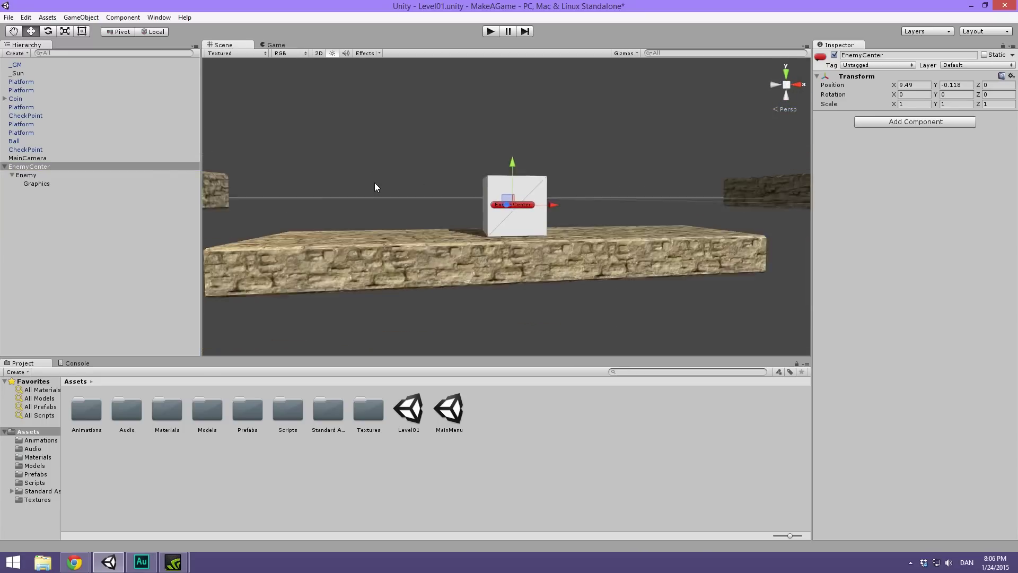
pyautogui.click(47, 167)
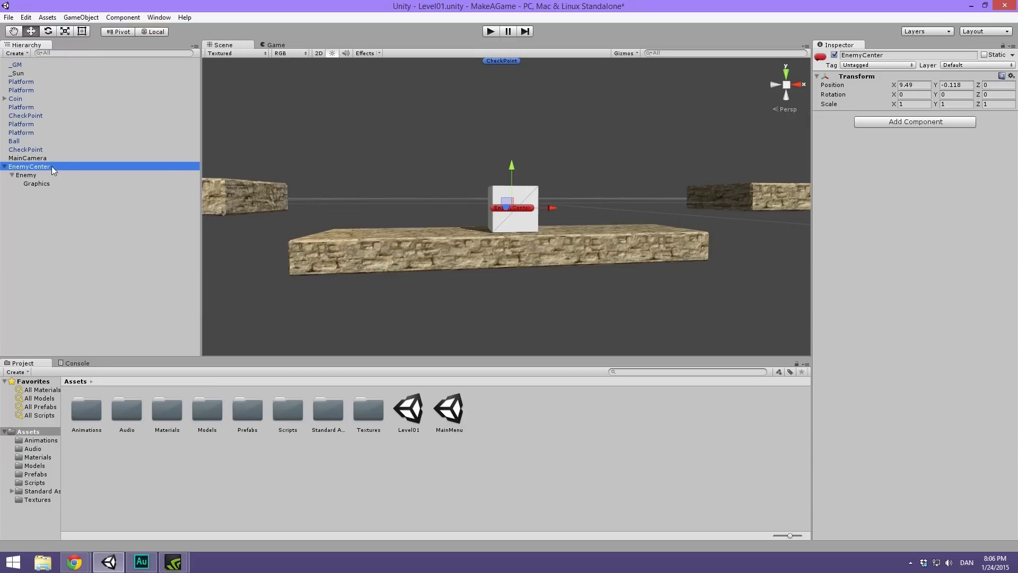
pyautogui.click(159, 18)
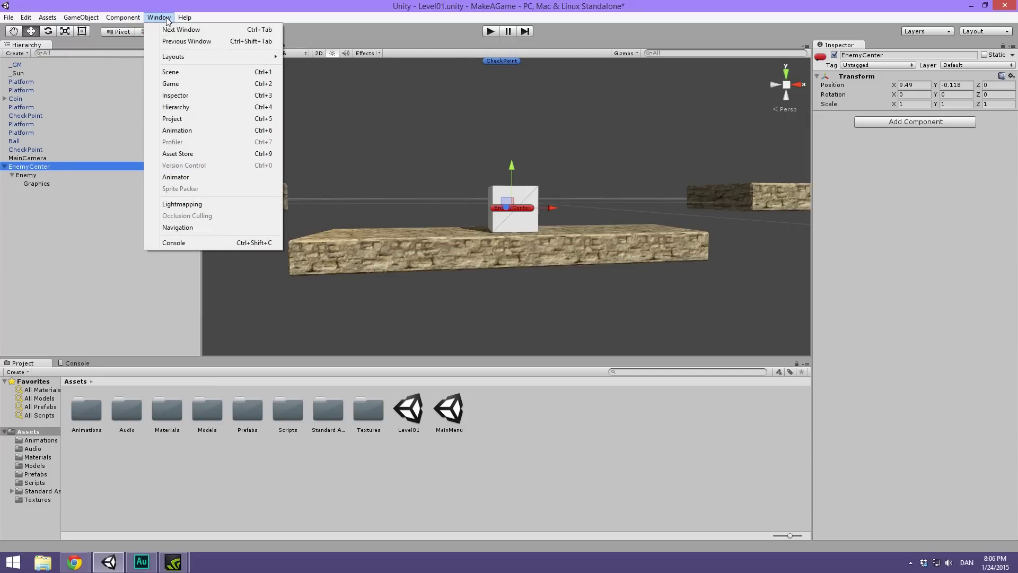
pyautogui.click(237, 132)
pyautogui.moveTo(460, 232); pyautogui.dragTo(123, 365)
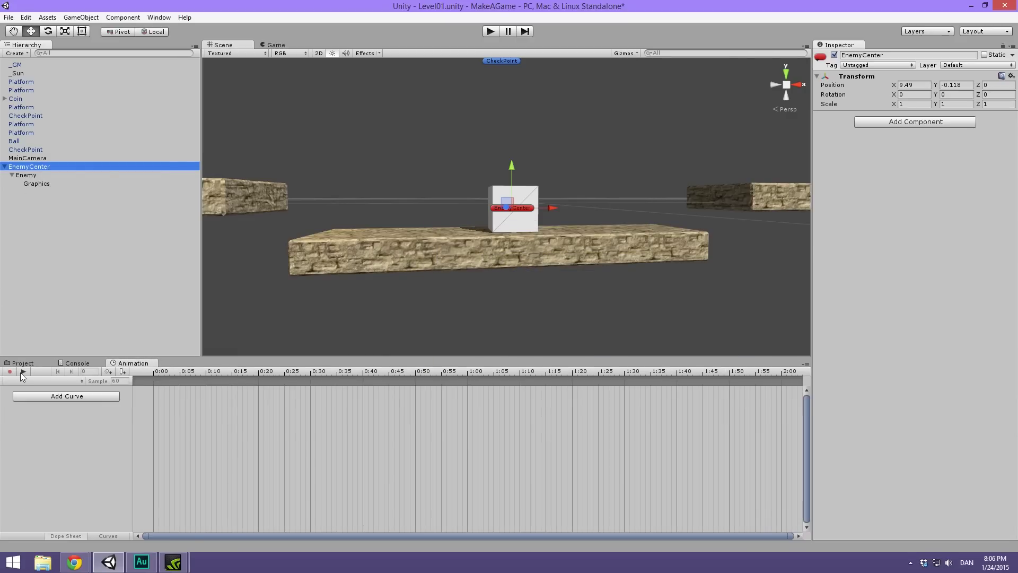
# Step: Start animation recording on EnemyCenter and save its new clip as EnemyMove01 in the Assets folder
pyautogui.click(14, 372)
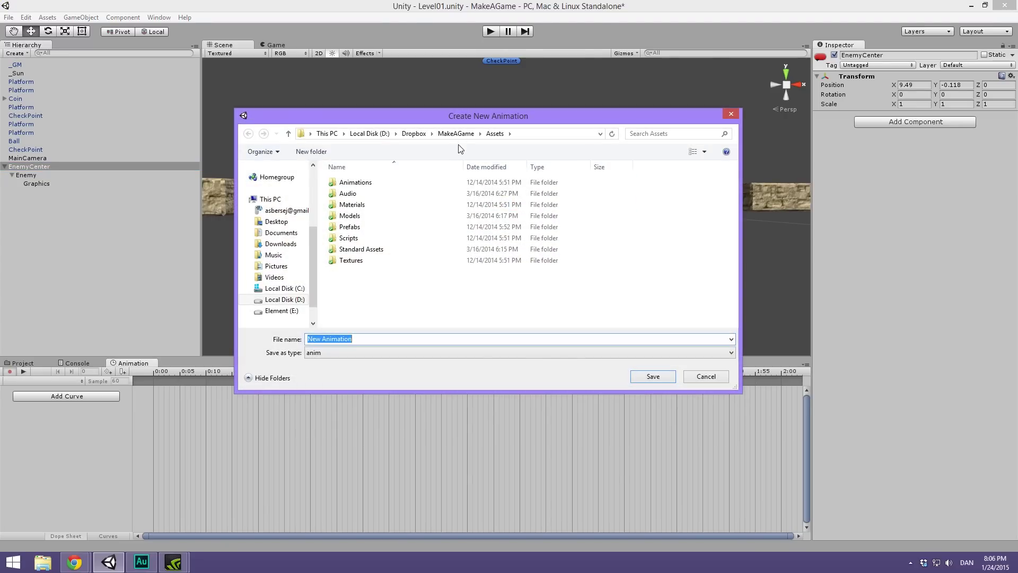
pyautogui.moveTo(506, 117); pyautogui.dragTo(539, 136)
pyautogui.press('BackSpace')
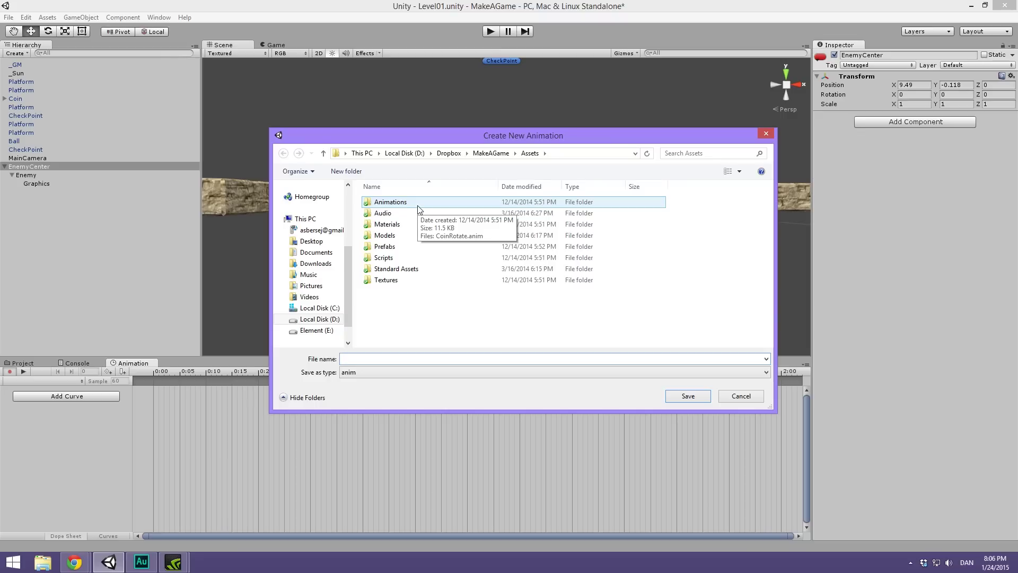
pyautogui.write('Enem')
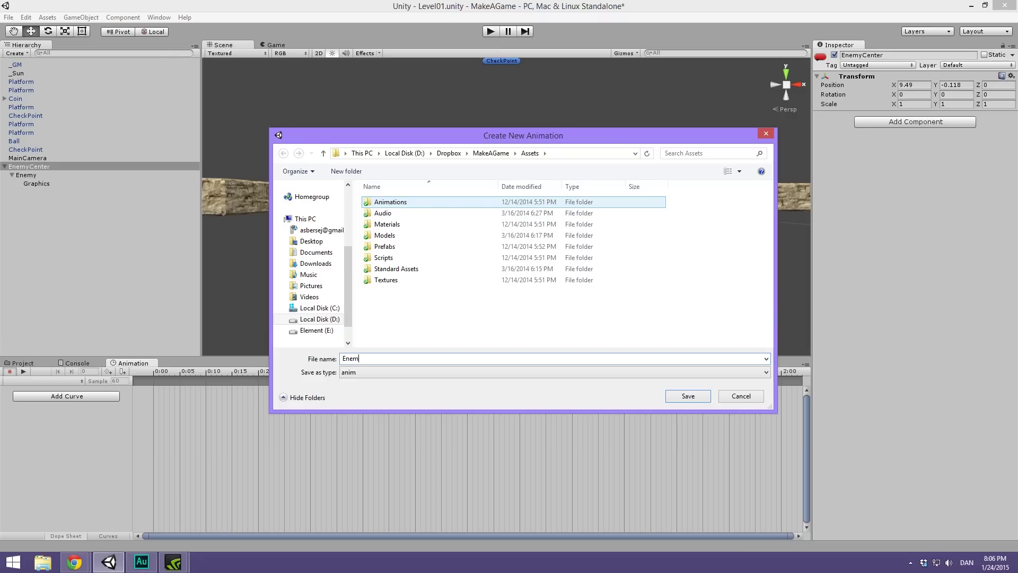
pyautogui.write('yMover01')
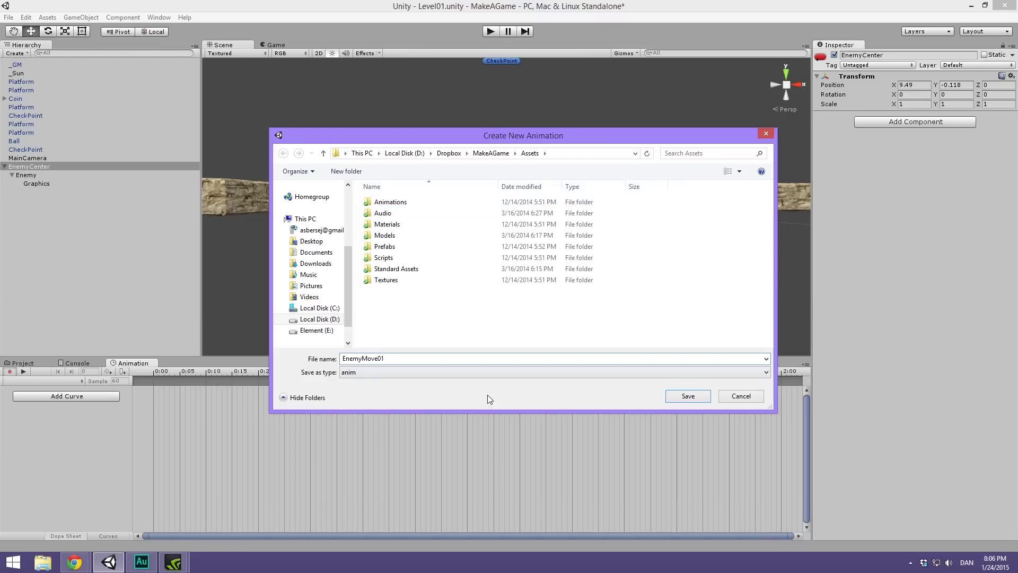
pyautogui.moveTo(385, 359); pyautogui.dragTo(374, 366)
pyautogui.write('veSideToSide')
pyautogui.press('BackSpace')
pyautogui.press('BackSpace')
pyautogui.press('BackSpace')
pyautogui.press('BackSpace')
pyautogui.press('BackSpace')
pyautogui.press('BackSpace')
pyautogui.press('BackSpace')
pyautogui.press('BackSpace')
pyautogui.press('BackSpace')
pyautogui.press('BackSpace')
pyautogui.write('01')
pyautogui.click(689, 396)
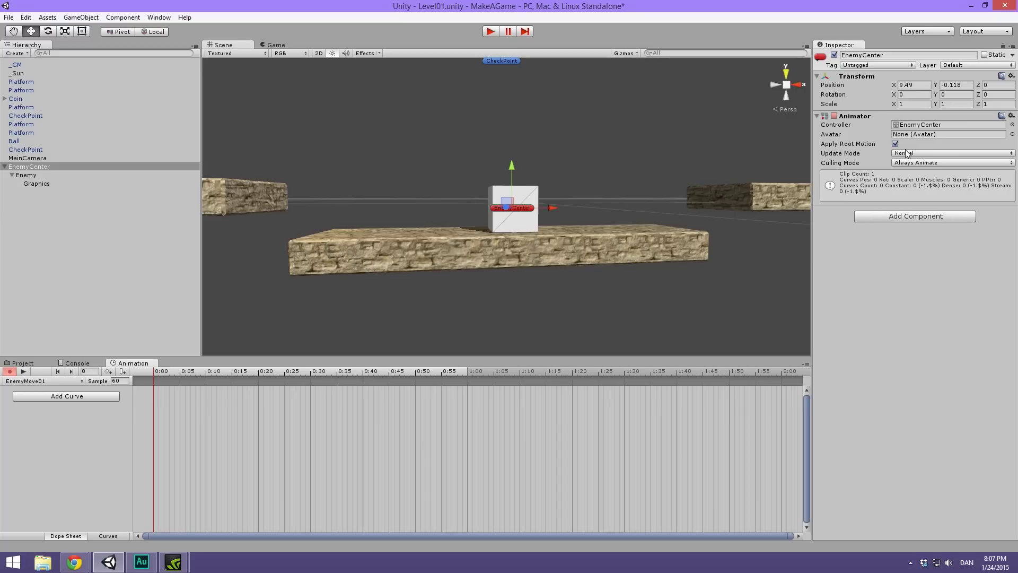
# Step: Check the Assets folder for the newly created animation files and turn off animation recording
pyautogui.click(19, 363)
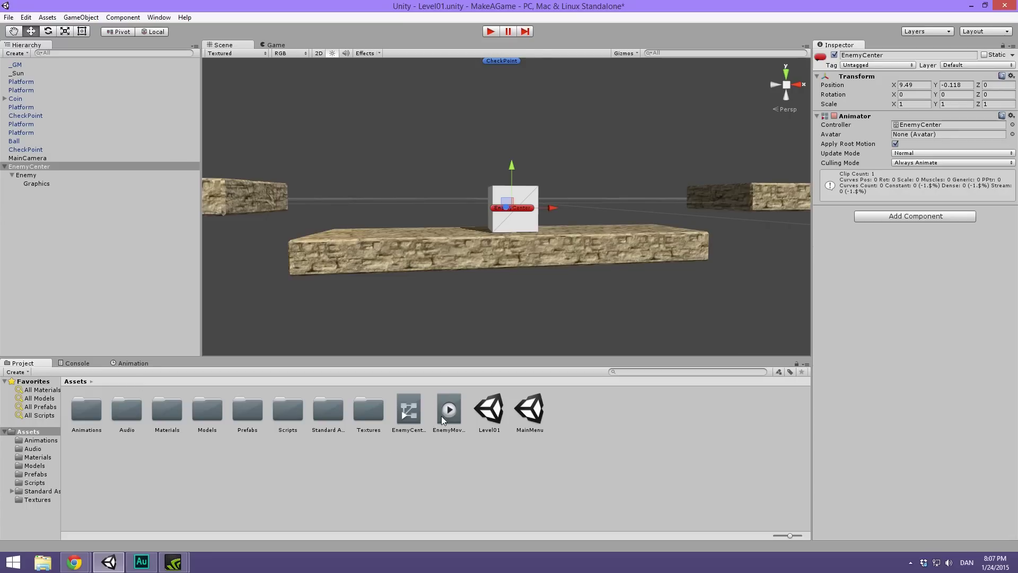
pyautogui.click(88, 365)
pyautogui.click(142, 361)
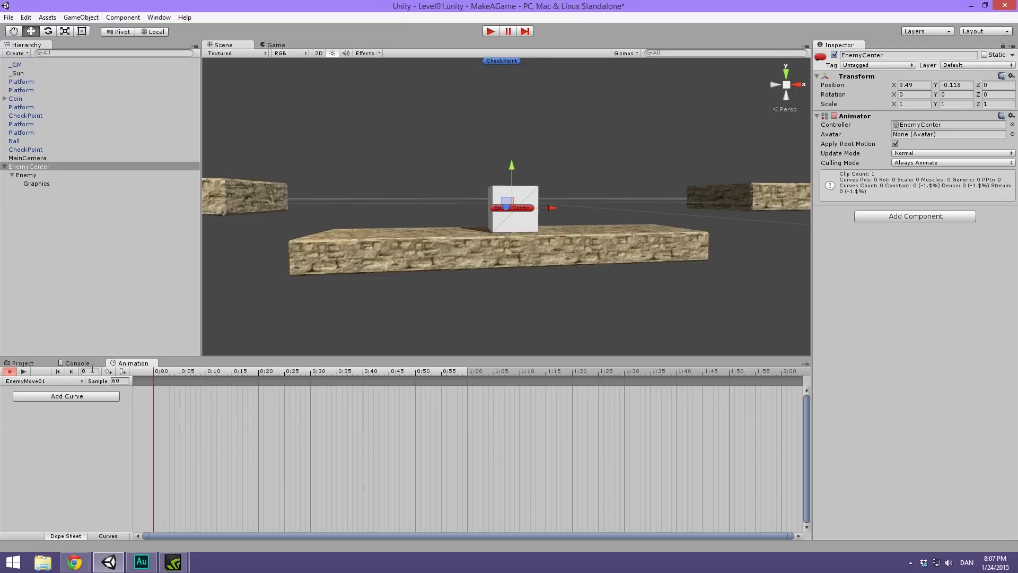
pyautogui.click(10, 371)
# Step: Inspect the EnemyCenter controller and EnemyMove01 clip in the Assets folder, and look inside the Animations folder
pyautogui.click(22, 363)
pyautogui.click(421, 476)
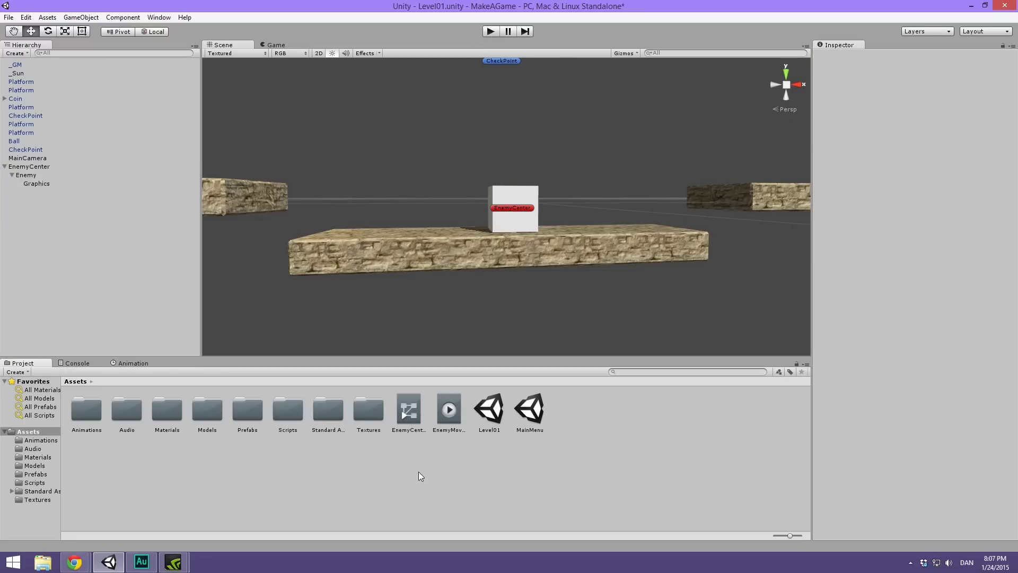
pyautogui.click(415, 417)
pyautogui.click(448, 411)
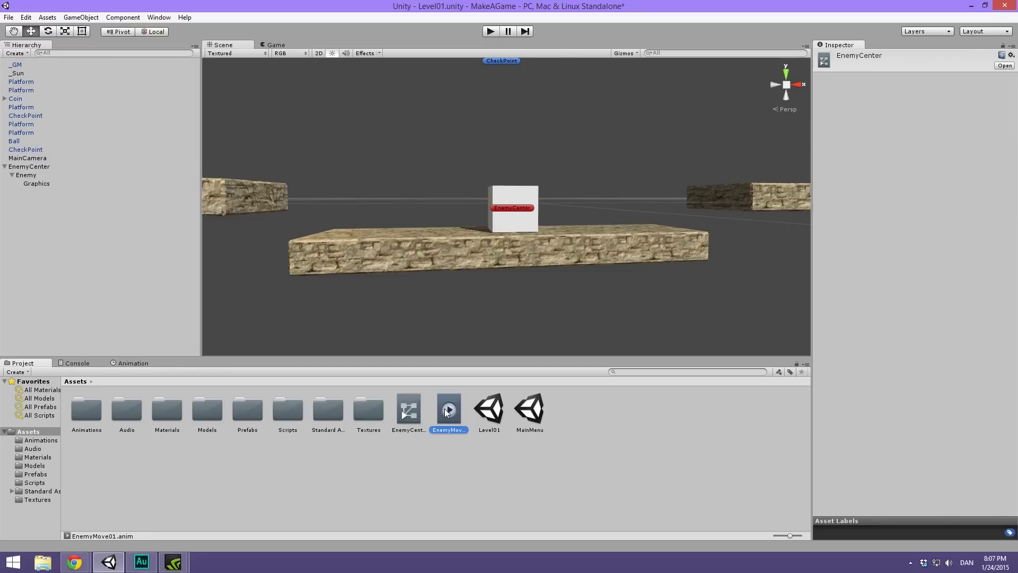
pyautogui.click(413, 410)
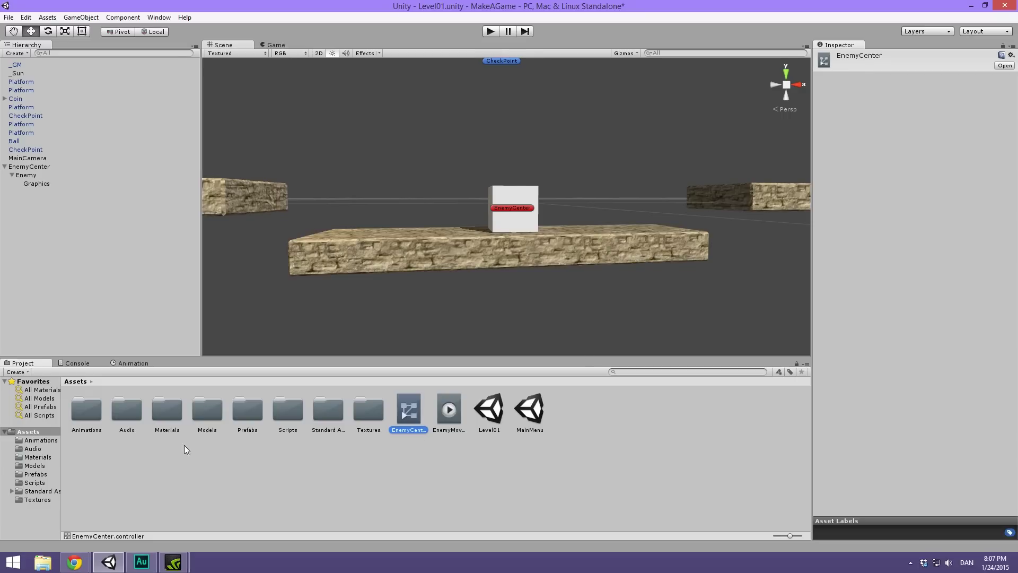
pyautogui.doubleClick(90, 412)
pyautogui.click(79, 381)
# Step: Open the EnemyCenter controller in the Animator and move the EnemyMove01 state clear of Any State
pyautogui.click(408, 411)
pyautogui.doubleClick(409, 405)
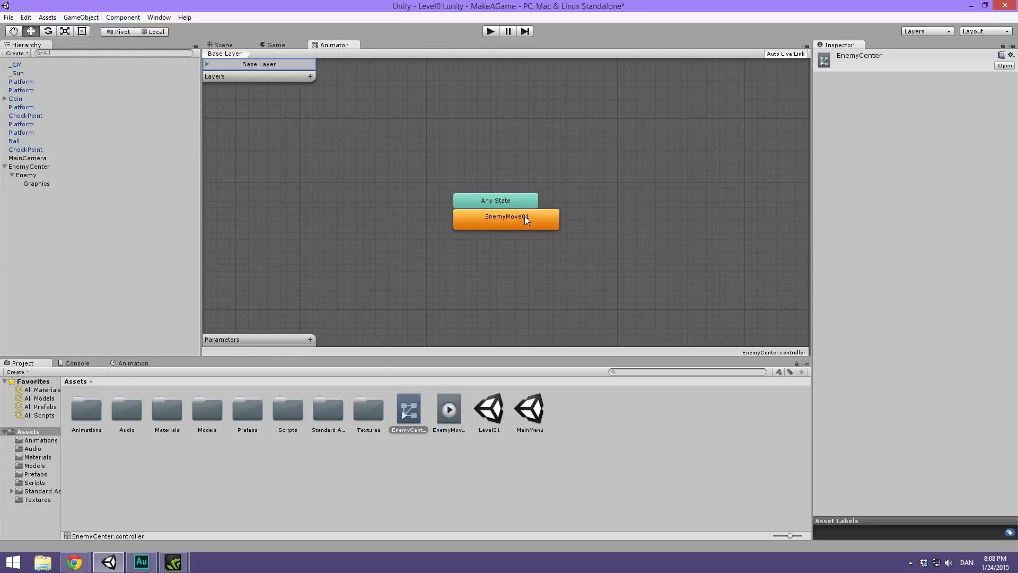
pyautogui.moveTo(524, 216); pyautogui.dragTo(572, 123)
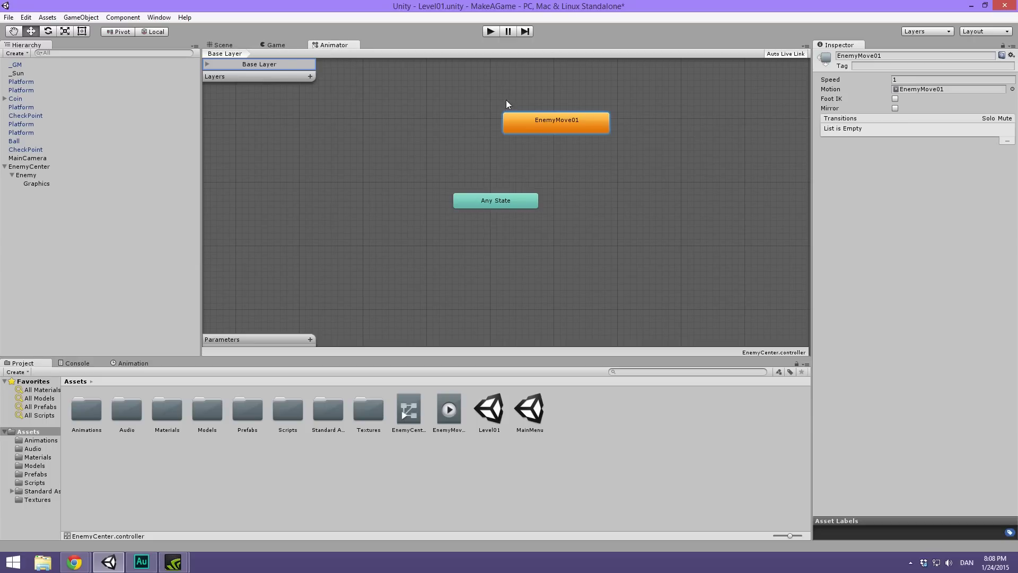
pyautogui.click(658, 183)
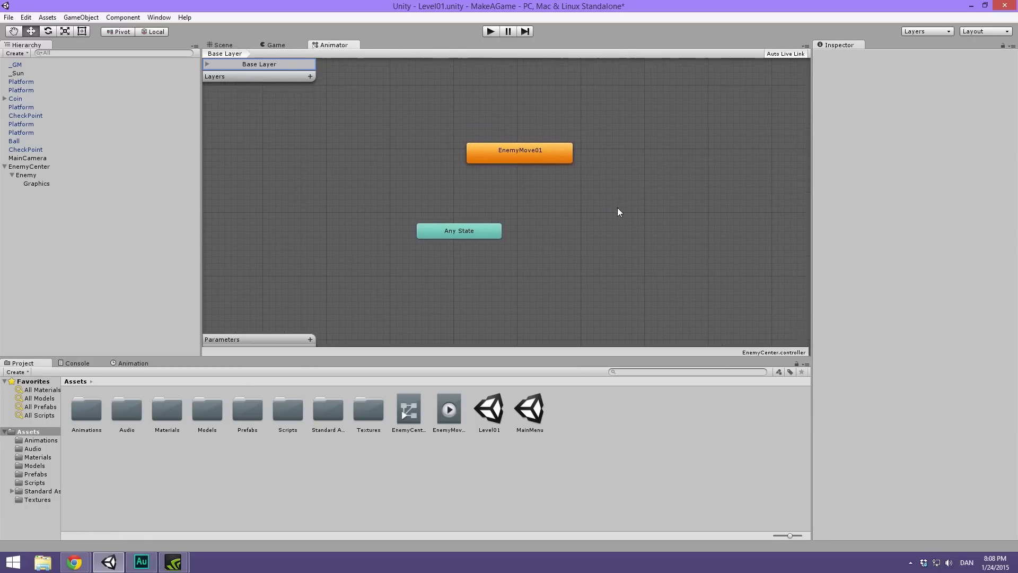
pyautogui.moveTo(511, 173); pyautogui.dragTo(639, 192)
pyautogui.moveTo(480, 241); pyautogui.dragTo(438, 246)
pyautogui.moveTo(636, 187); pyautogui.dragTo(552, 206)
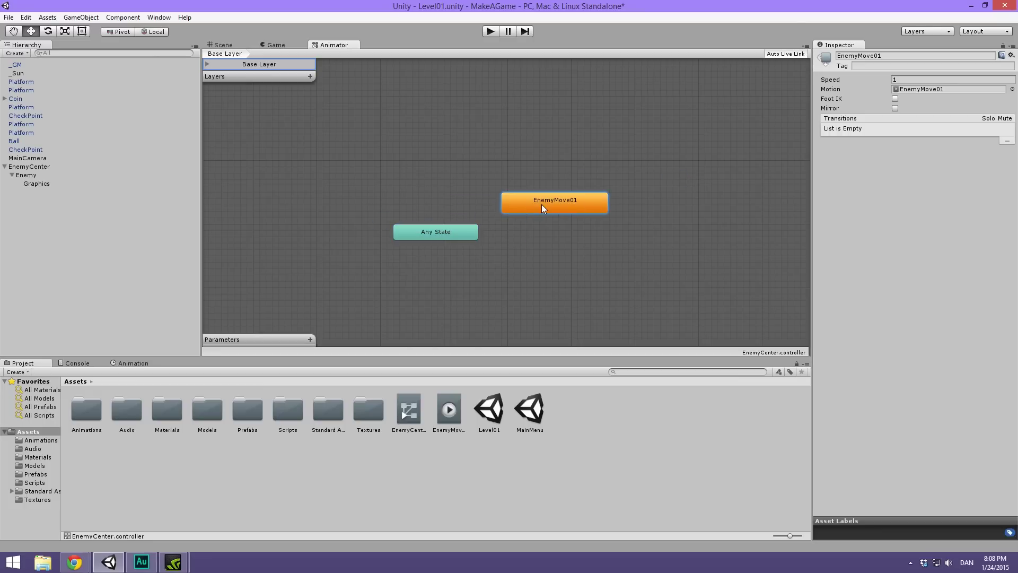
pyautogui.moveTo(537, 243); pyautogui.dragTo(533, 226, button='middle')
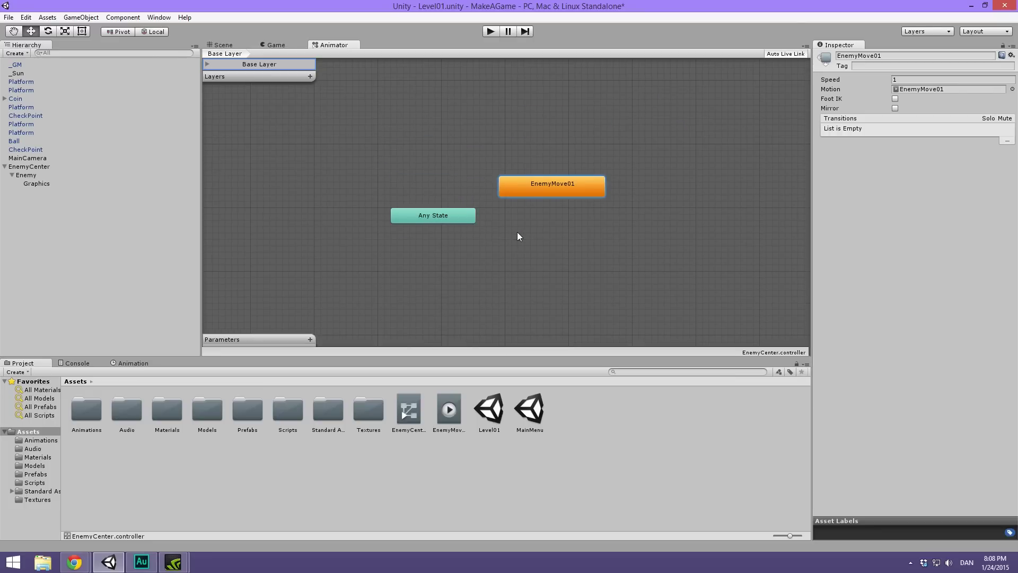
# Step: Review the properties of Any State and EnemyMove01, nudging the EnemyMove01 state slightly upward
pyautogui.click(444, 218)
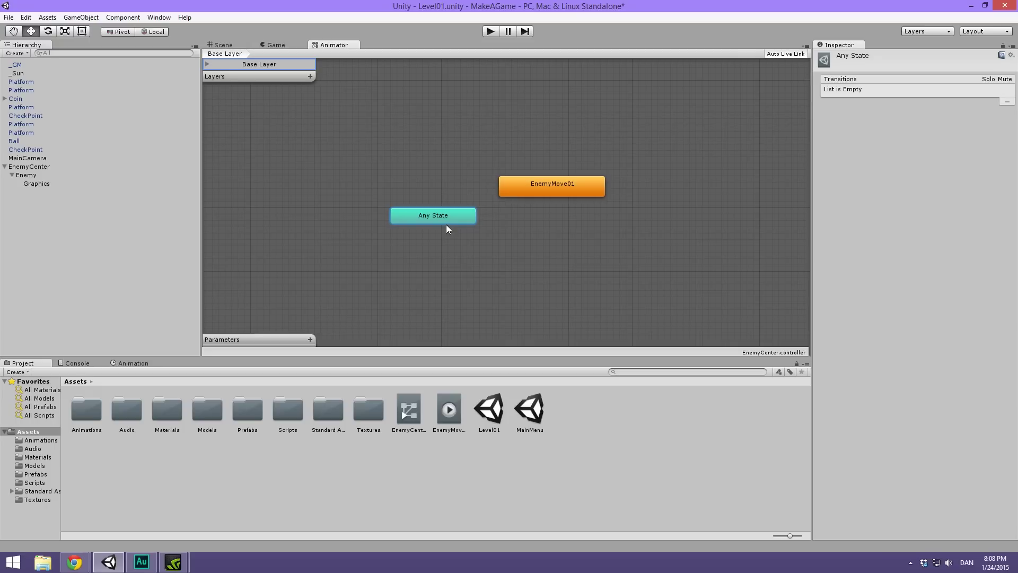
pyautogui.moveTo(538, 196)
pyautogui.mouseDown()
pyautogui.moveTo(553, 195)
pyautogui.moveTo(560, 175)
pyautogui.moveTo(540, 177)
pyautogui.mouseUp()
pyautogui.click(545, 192)
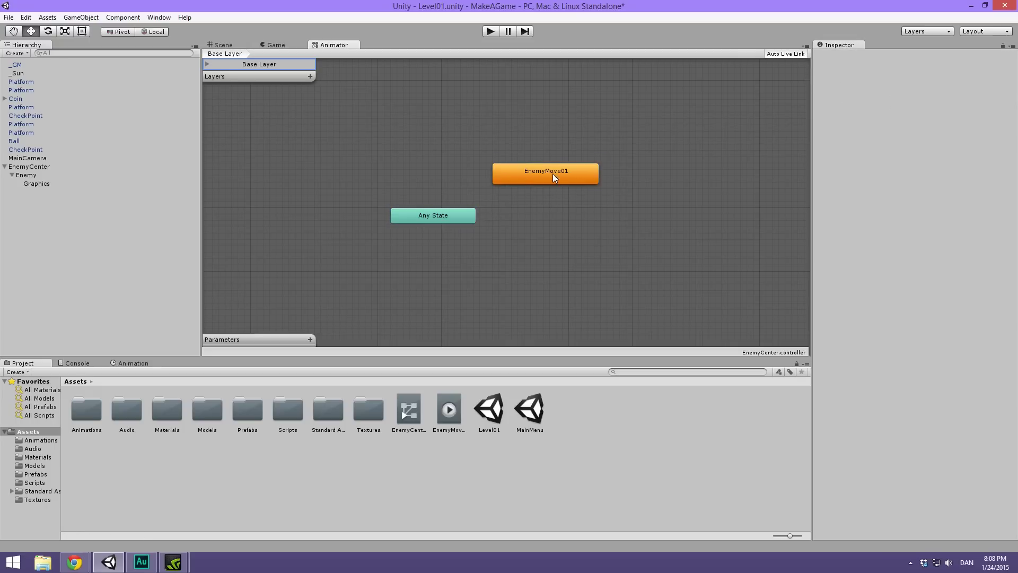
pyautogui.click(555, 177)
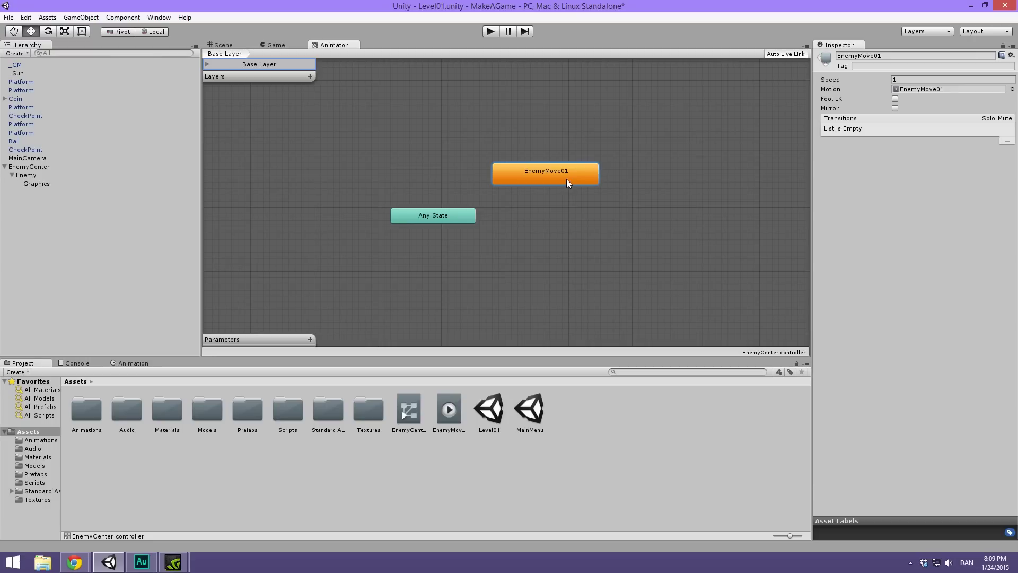
pyautogui.moveTo(562, 177); pyautogui.dragTo(555, 176)
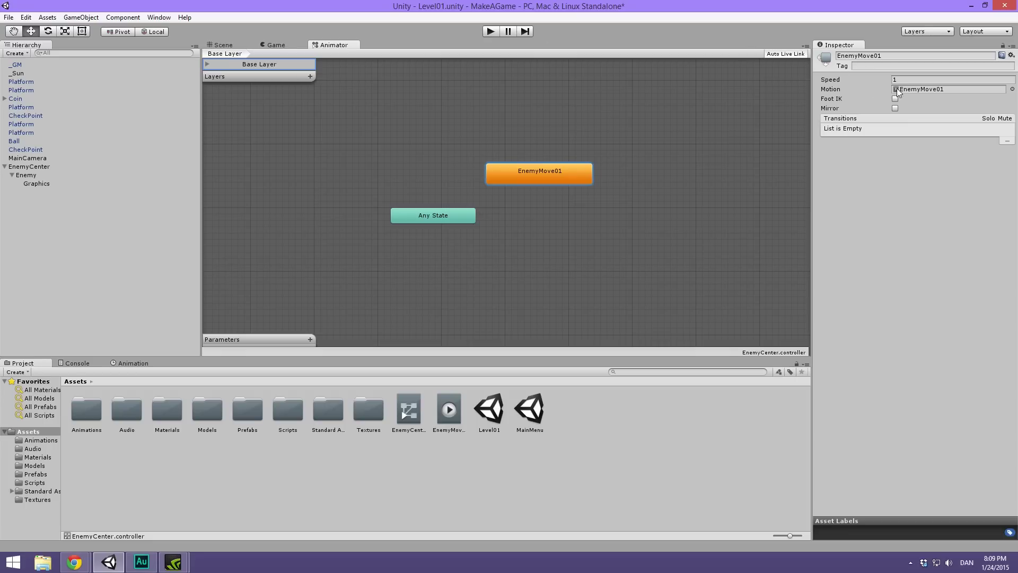
# Step: Compare the inspector settings of the EnemyMove01 clip and the EnemyCenter controller asset alongside the state graph
pyautogui.click(451, 411)
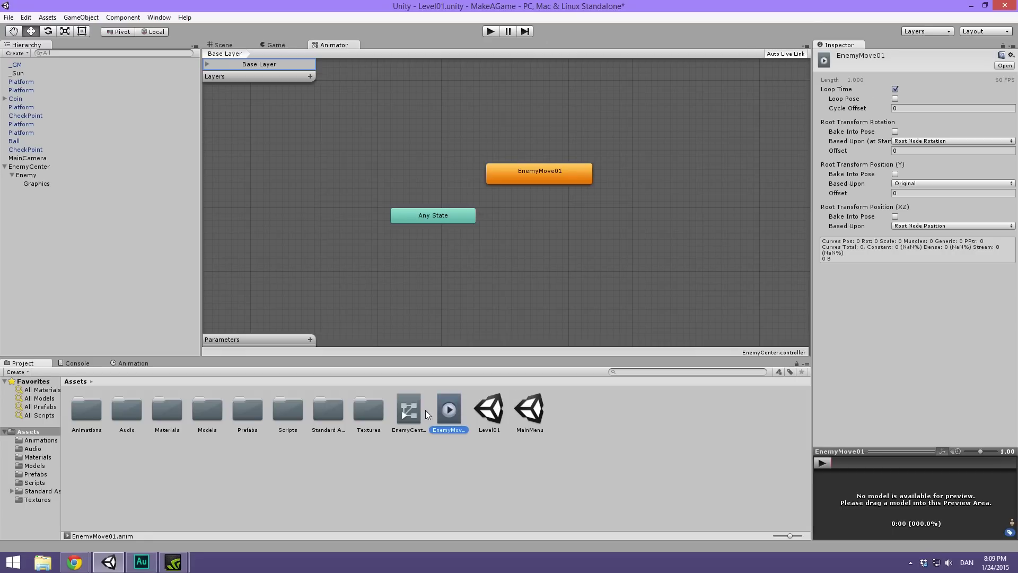
pyautogui.click(414, 410)
pyautogui.click(438, 410)
pyautogui.click(411, 411)
pyautogui.click(451, 408)
pyautogui.click(406, 412)
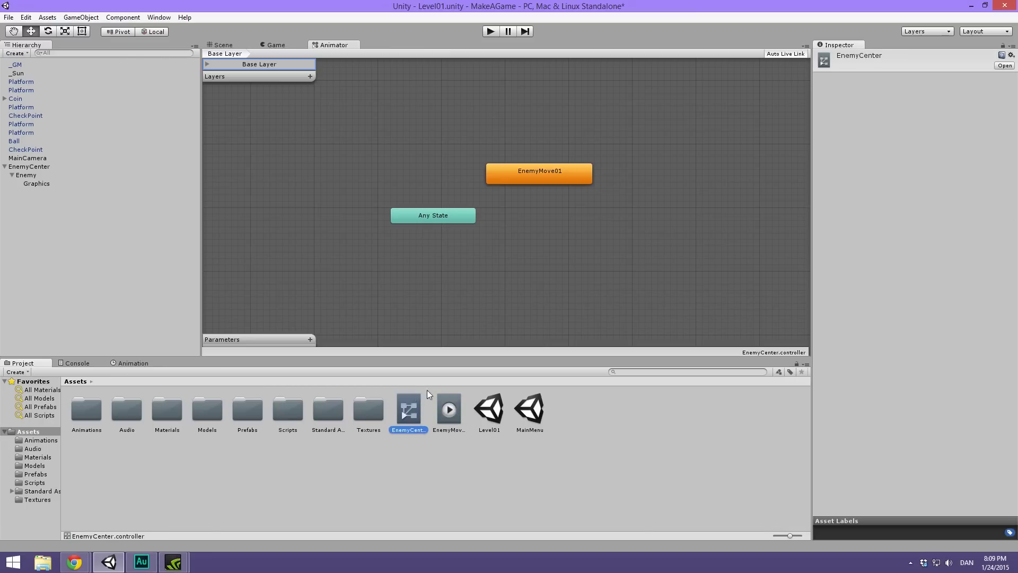
pyautogui.click(451, 409)
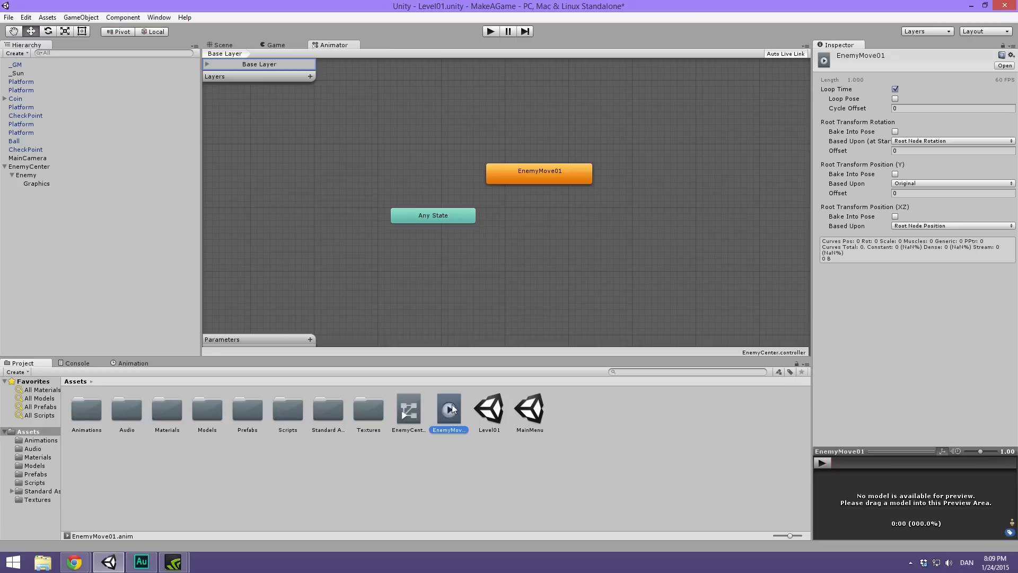
pyautogui.click(523, 211)
pyautogui.moveTo(486, 190); pyautogui.dragTo(465, 202, button='middle')
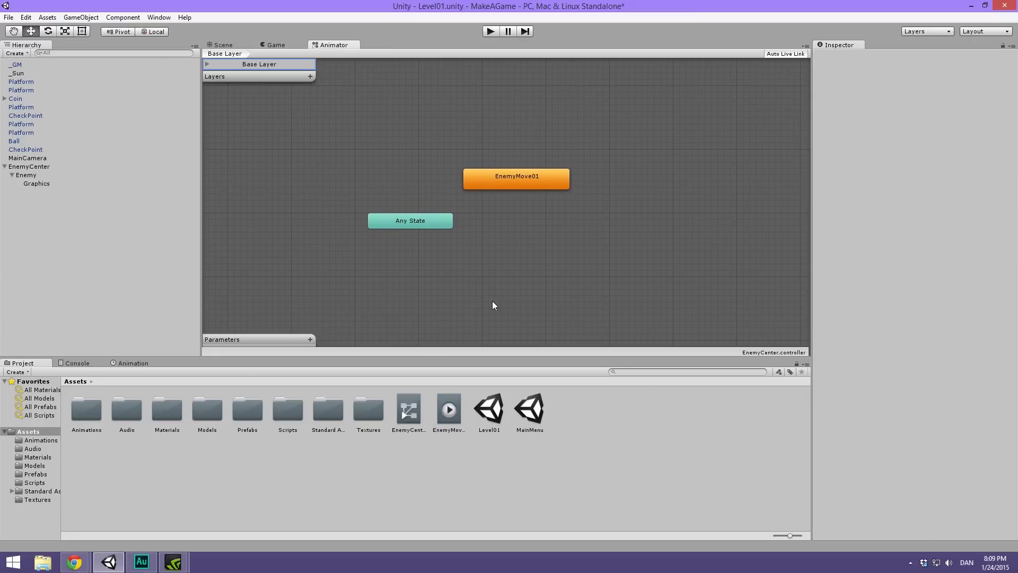
pyautogui.click(441, 422)
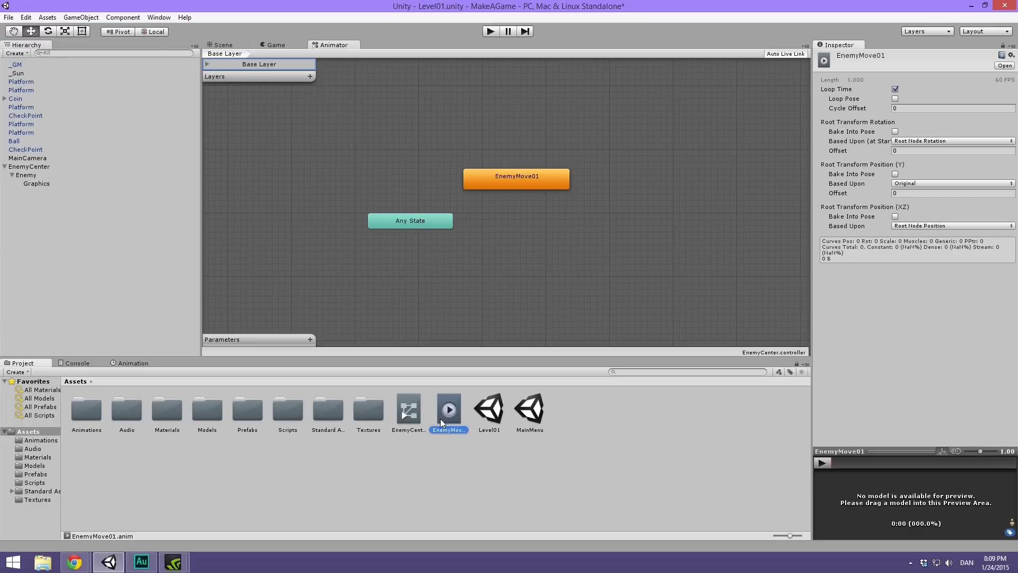
pyautogui.click(496, 244)
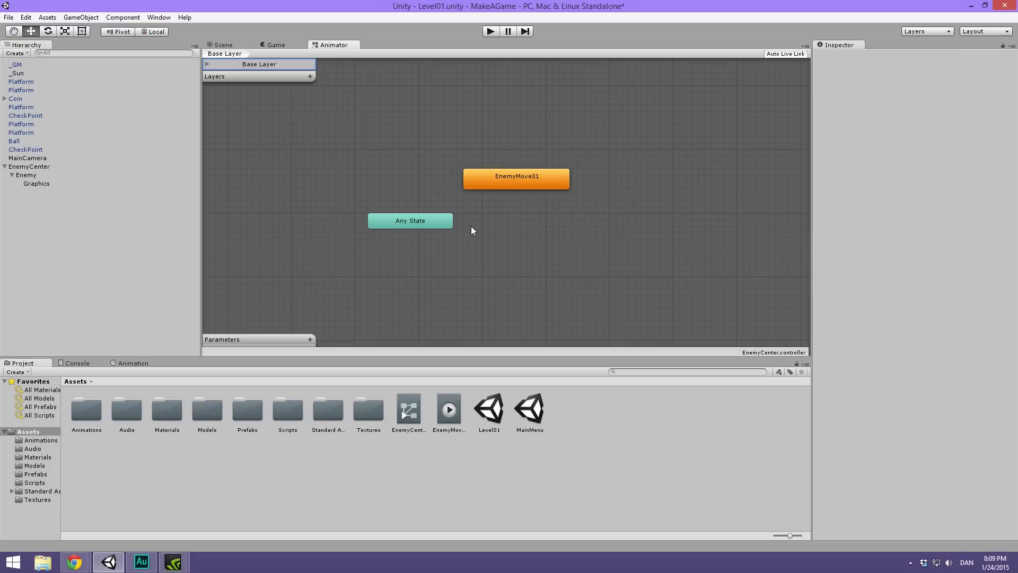
pyautogui.moveTo(489, 232); pyautogui.dragTo(475, 225, button='middle')
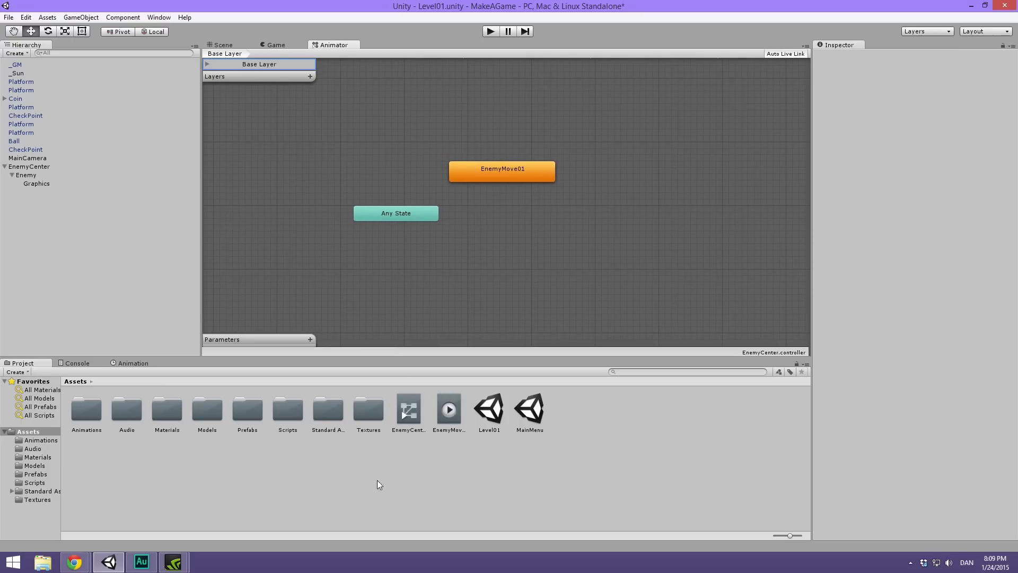
# Step: Add a second state from the EnemyMove01 clip and create a transition to it from the original EnemyMove01 state
pyautogui.moveTo(451, 410); pyautogui.dragTo(476, 330)
pyautogui.moveTo(614, 258); pyautogui.dragTo(506, 233)
pyautogui.rightClick(514, 171)
pyautogui.click(547, 175)
pyautogui.click(513, 233)
pyautogui.click(508, 207)
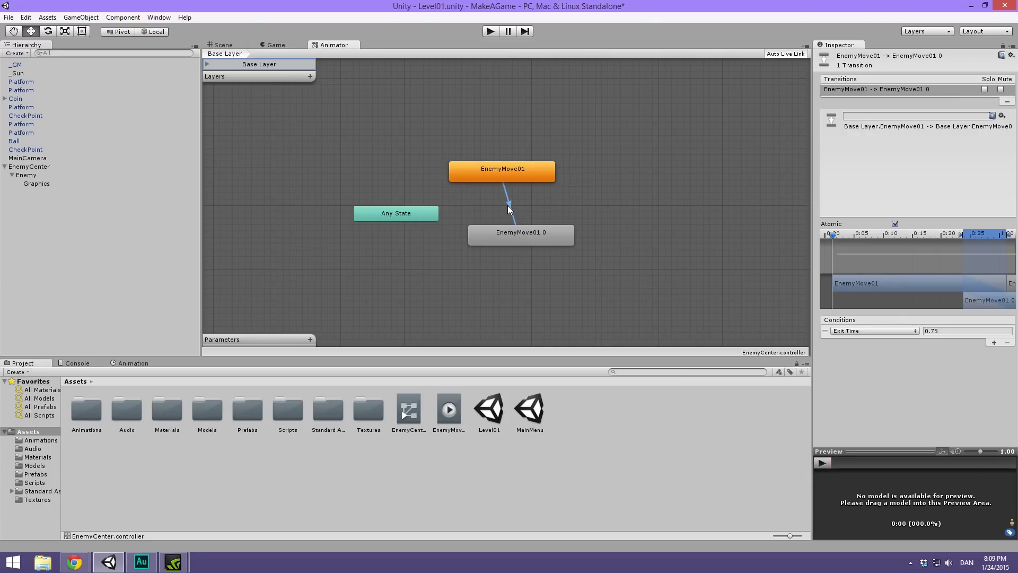
# Step: Delete the transition and the duplicate EnemyMove01 state, and tidy the position of the original state
pyautogui.press('Delete')
pyautogui.click(529, 305)
pyautogui.click(524, 237)
pyautogui.press('Delete')
pyautogui.click(504, 300)
pyautogui.moveTo(505, 173)
pyautogui.mouseDown()
pyautogui.moveTo(524, 154)
pyautogui.moveTo(490, 160)
pyautogui.mouseUp()
pyautogui.click(533, 202)
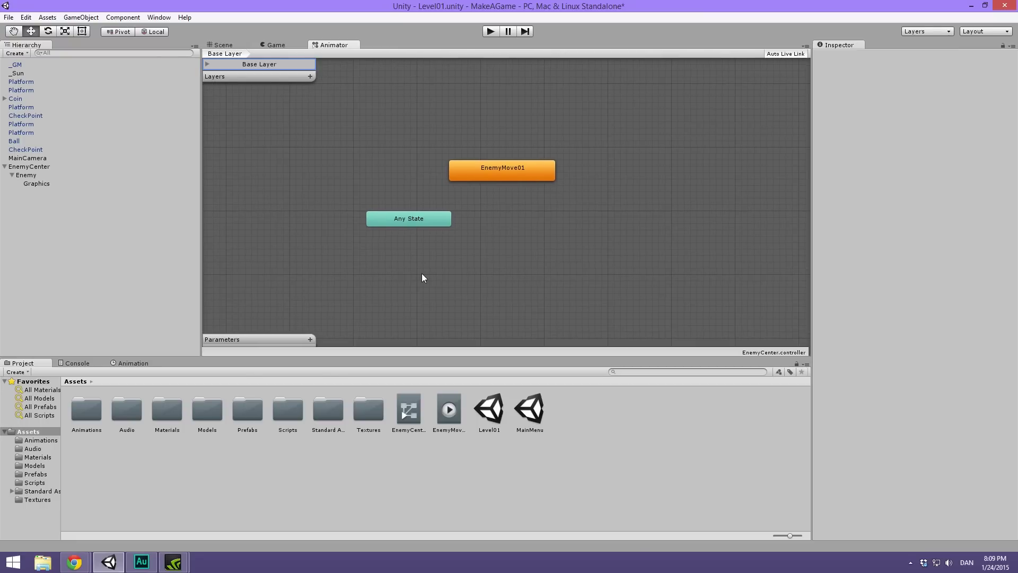
# Step: Review the EnemyMove01 clip's import settings and the Animation window's list of available clips
pyautogui.click(448, 412)
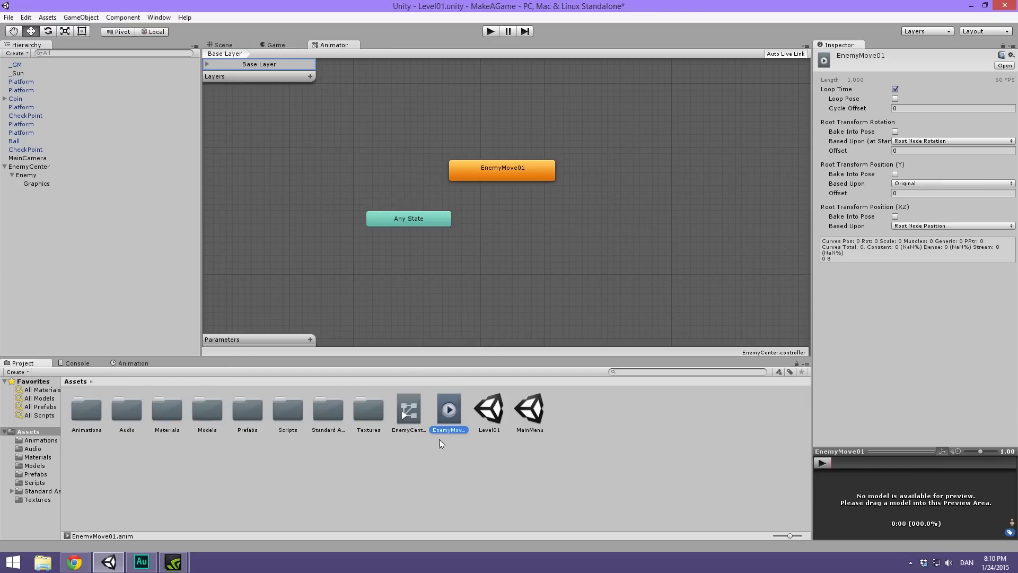
pyautogui.click(133, 363)
pyautogui.click(42, 381)
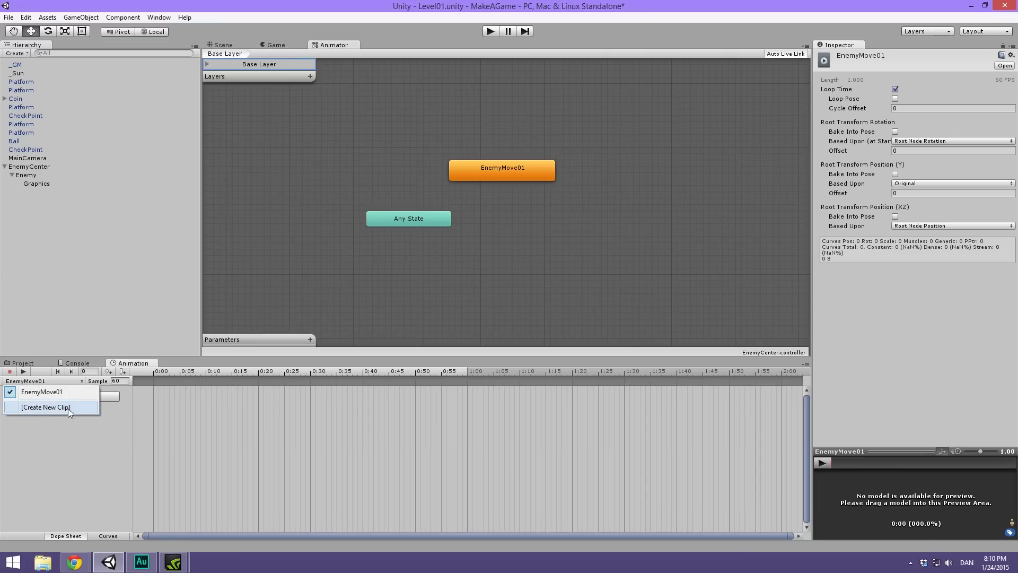
pyautogui.click(12, 363)
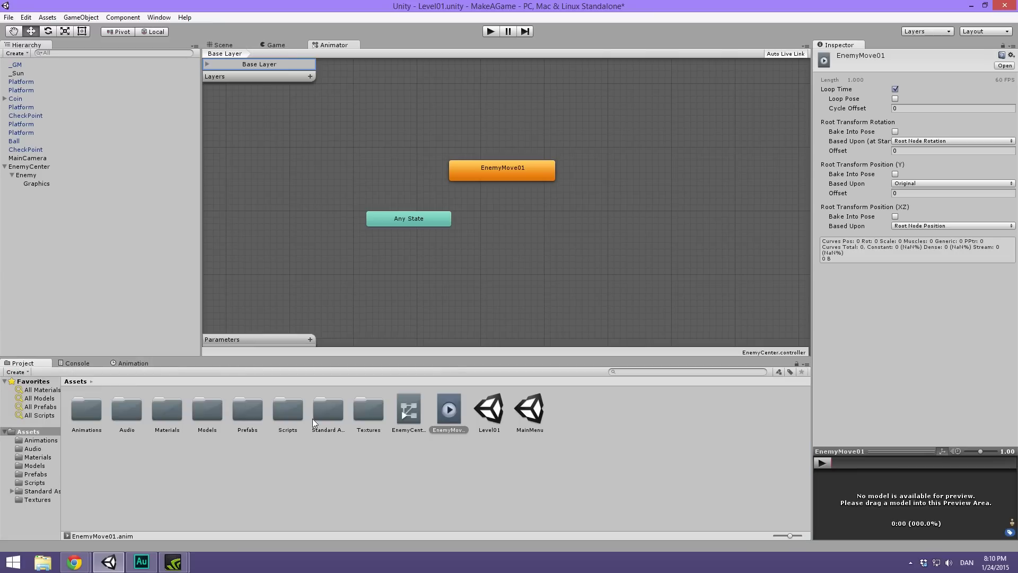
pyautogui.click(473, 456)
# Step: Duplicate the EnemyCenter controller and assign the EnemyMove01 clip as the motion of the copy's EnemyMove01 state
pyautogui.click(408, 411)
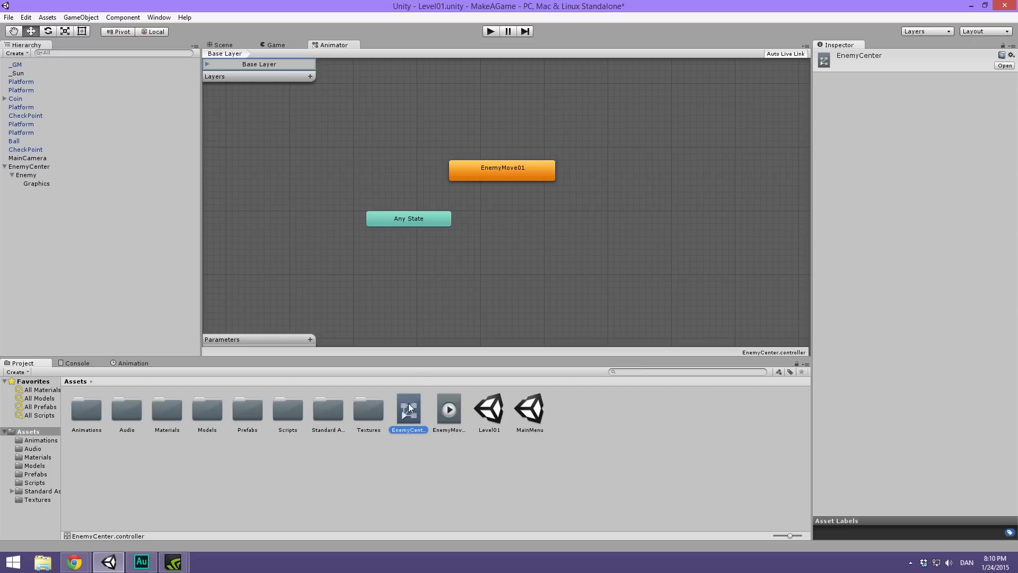
pyautogui.hotkey('ctrl', 'd')
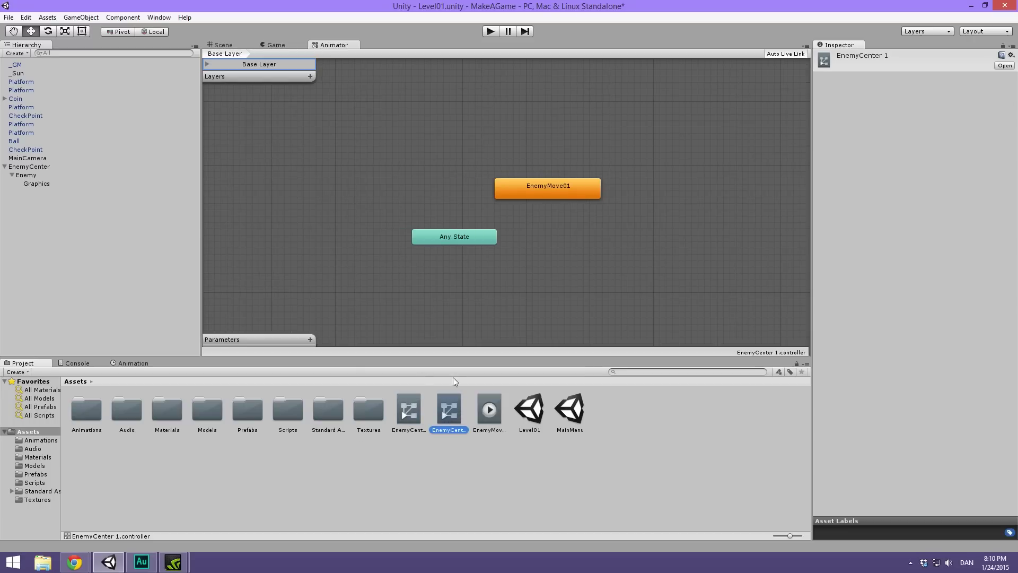
pyautogui.click(558, 189)
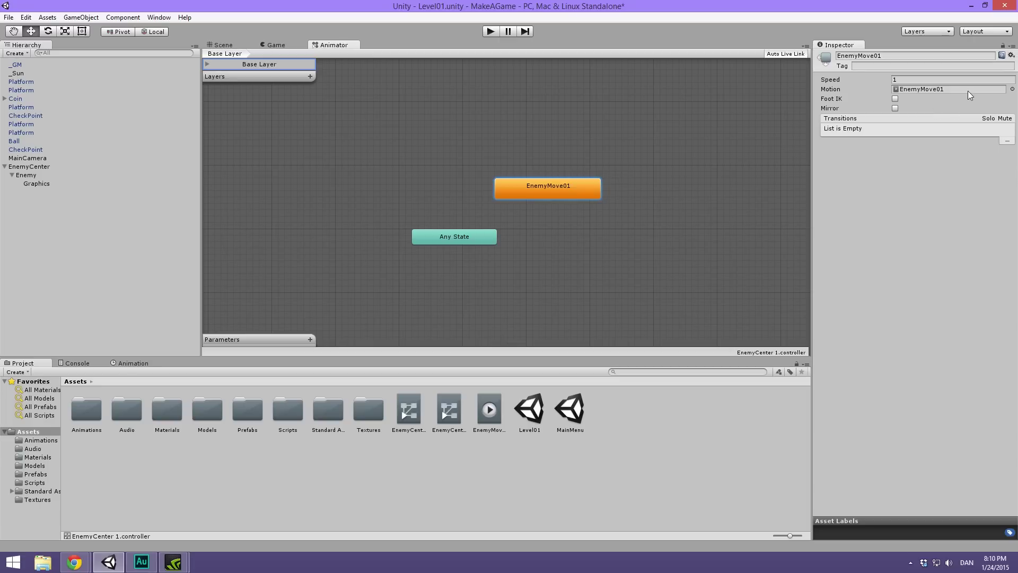
pyautogui.moveTo(489, 410); pyautogui.dragTo(975, 93)
# Step: Delete the duplicated controller EnemyCenter 1 from the project assets
pyautogui.click(449, 408)
pyautogui.press('Delete')
pyautogui.press('Return')
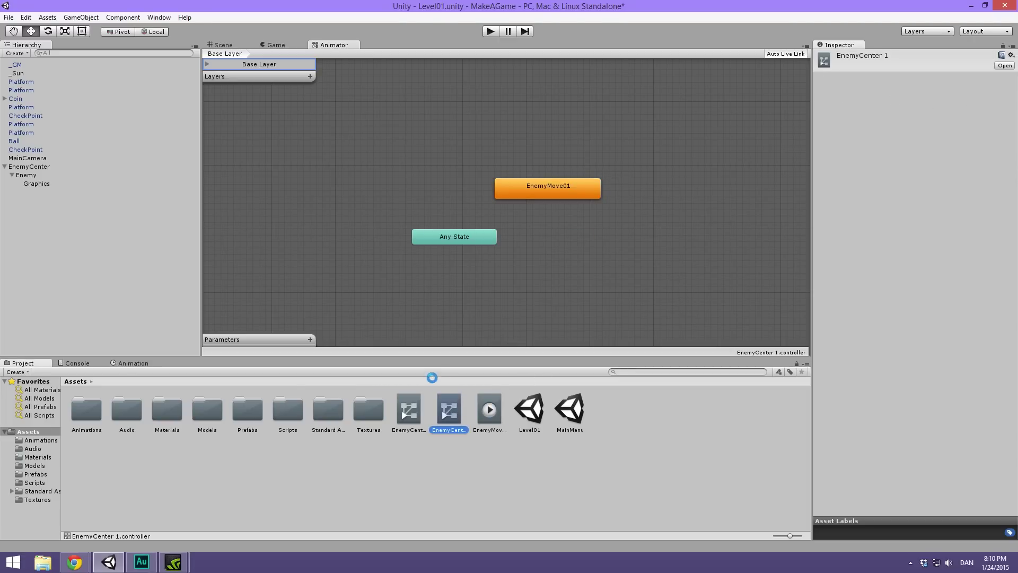
# Step: Check the Graphics and Enemy objects in the scene, and assign the EnemyCenter controller to the EnemyCenter object's Animator component
pyautogui.click(257, 43)
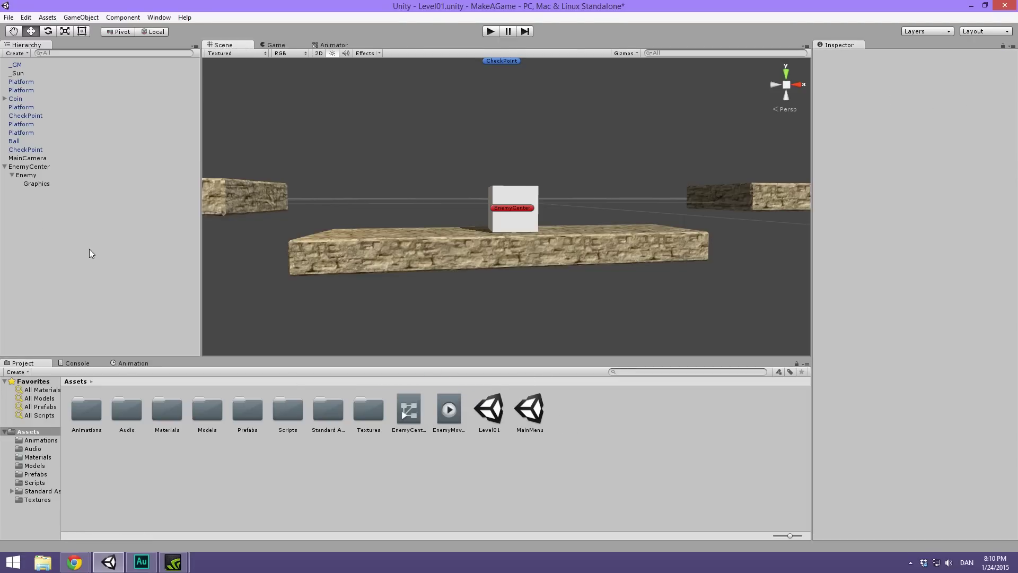
pyautogui.click(58, 183)
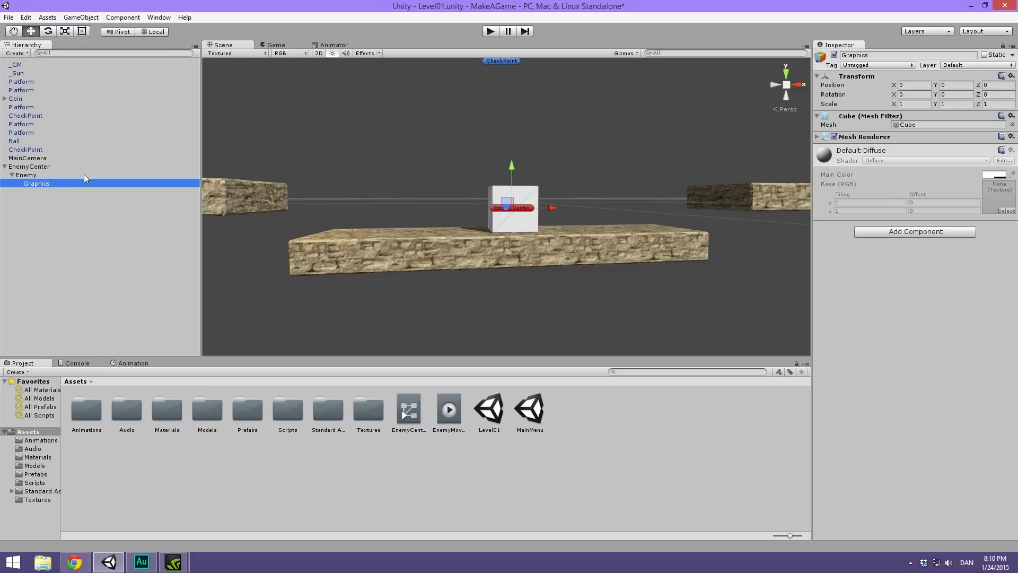
pyautogui.click(37, 175)
pyautogui.click(47, 167)
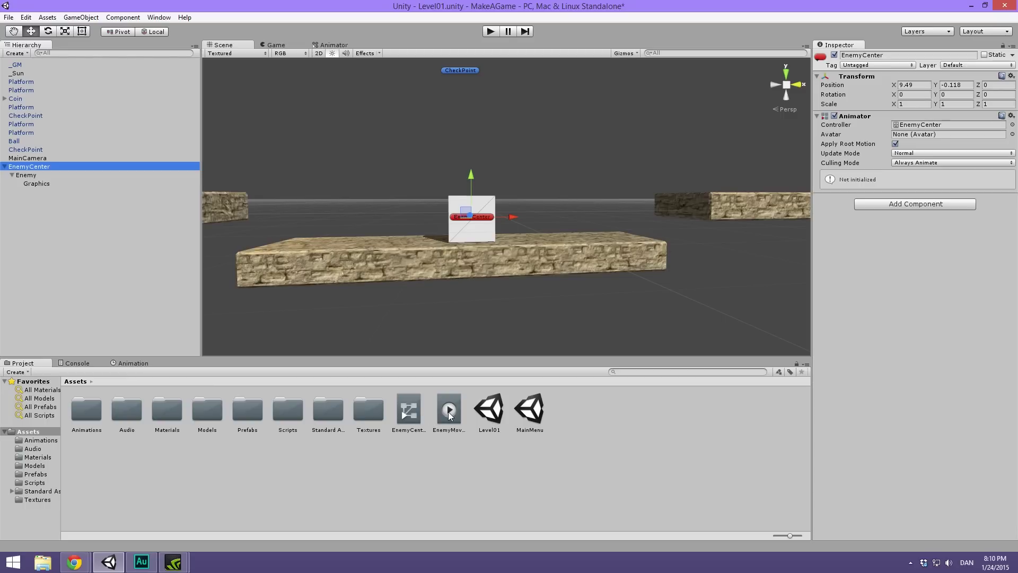
pyautogui.moveTo(415, 414); pyautogui.dragTo(929, 127)
pyautogui.moveTo(404, 414); pyautogui.dragTo(953, 126)
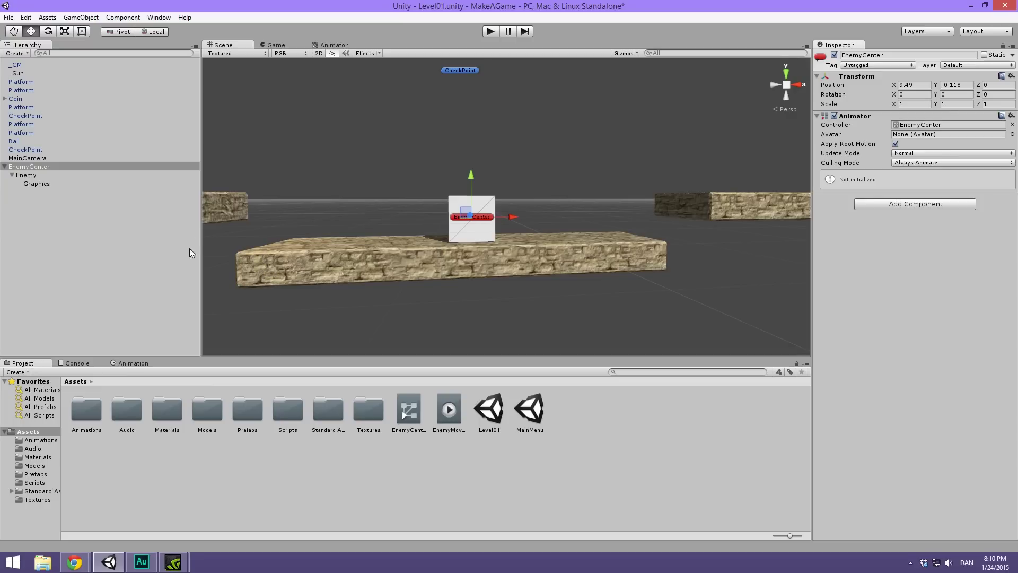
# Step: Start recording EnemyMove01 and key the Enemy object at 0:00 near the platform's left end, at X about -3.44
pyautogui.click(133, 365)
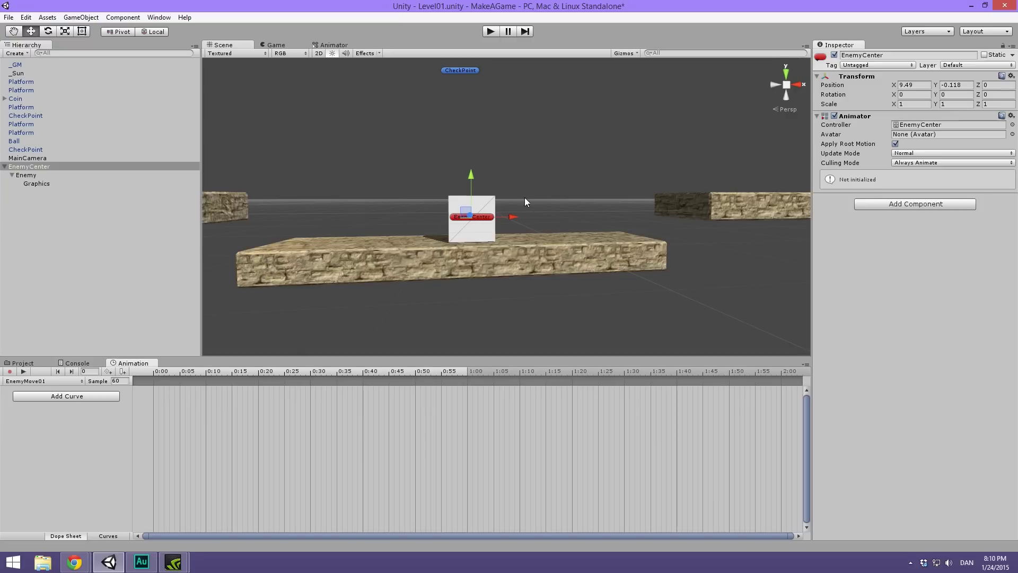
pyautogui.moveTo(524, 197); pyautogui.dragTo(522, 208, button='middle')
pyautogui.click(30, 364)
pyautogui.click(134, 365)
pyautogui.click(11, 373)
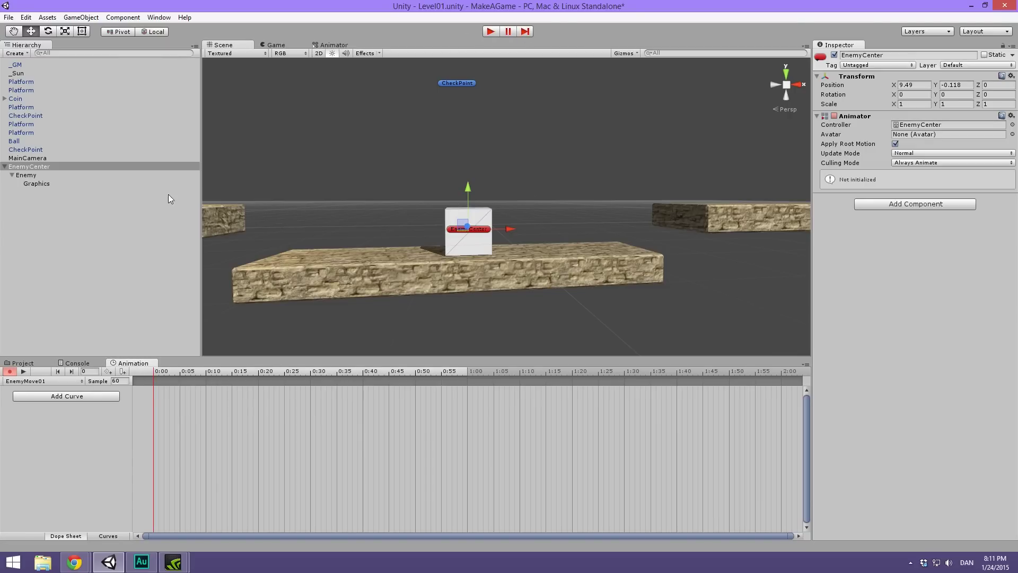
pyautogui.click(34, 176)
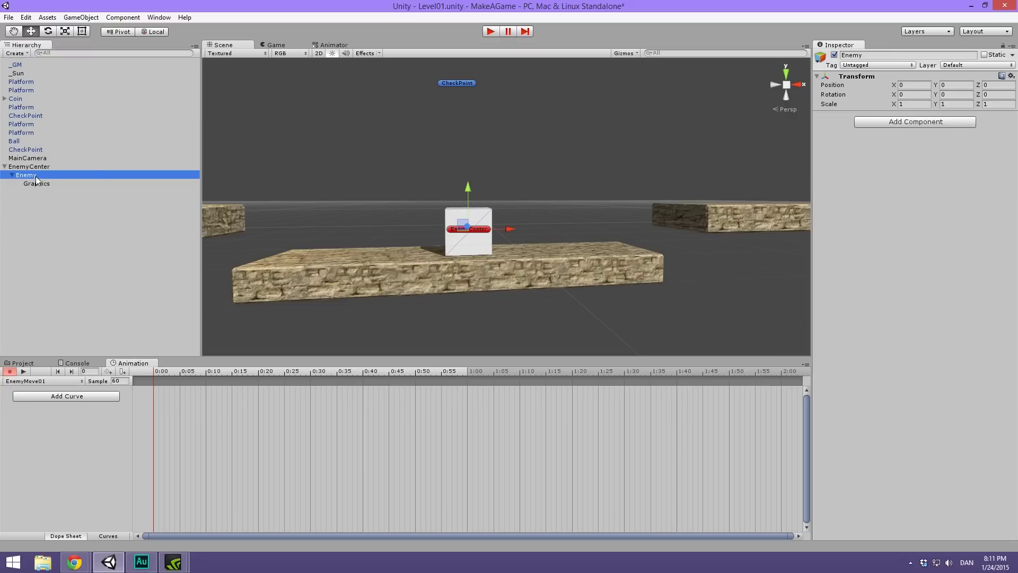
pyautogui.moveTo(491, 224); pyautogui.dragTo(528, 216, button='middle')
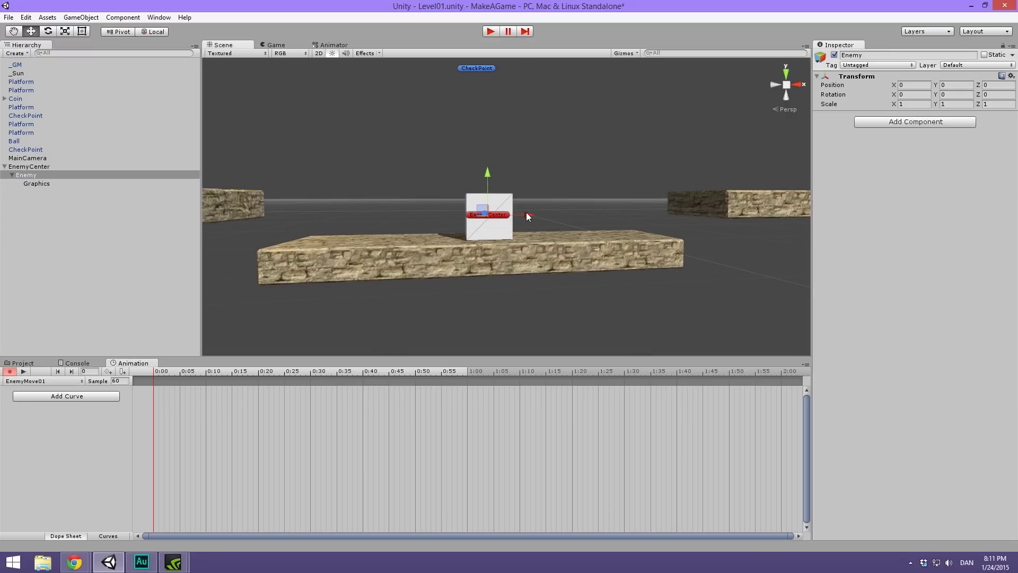
pyautogui.moveTo(527, 215); pyautogui.dragTo(383, 225)
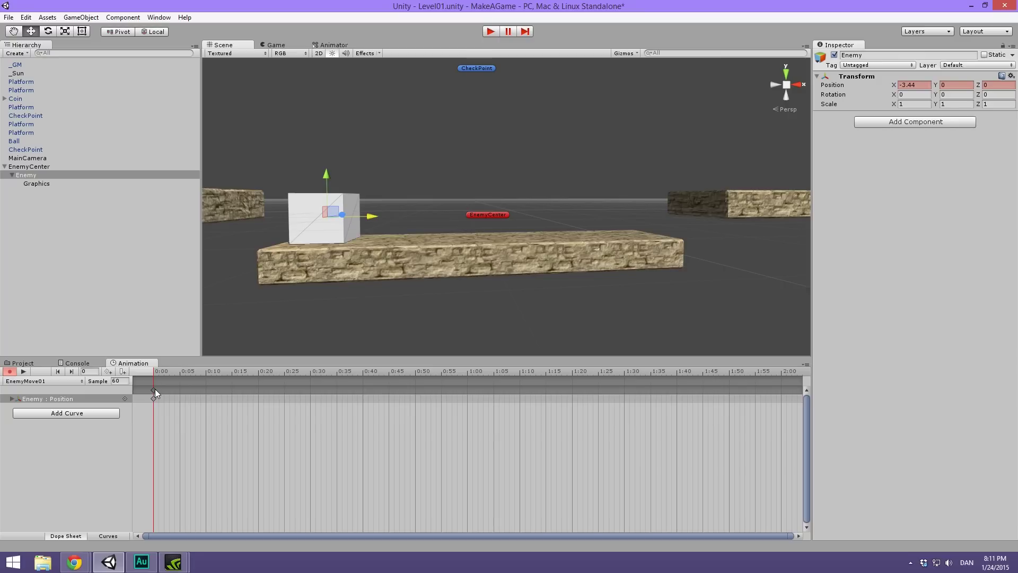
# Step: Key the Enemy object at 2:00 (frame 120) near the platform's right end, at X about 3.49
pyautogui.keyDown('alt'); pyautogui.moveTo(504, 270); pyautogui.dragTo(393, 245); pyautogui.keyUp('alt')
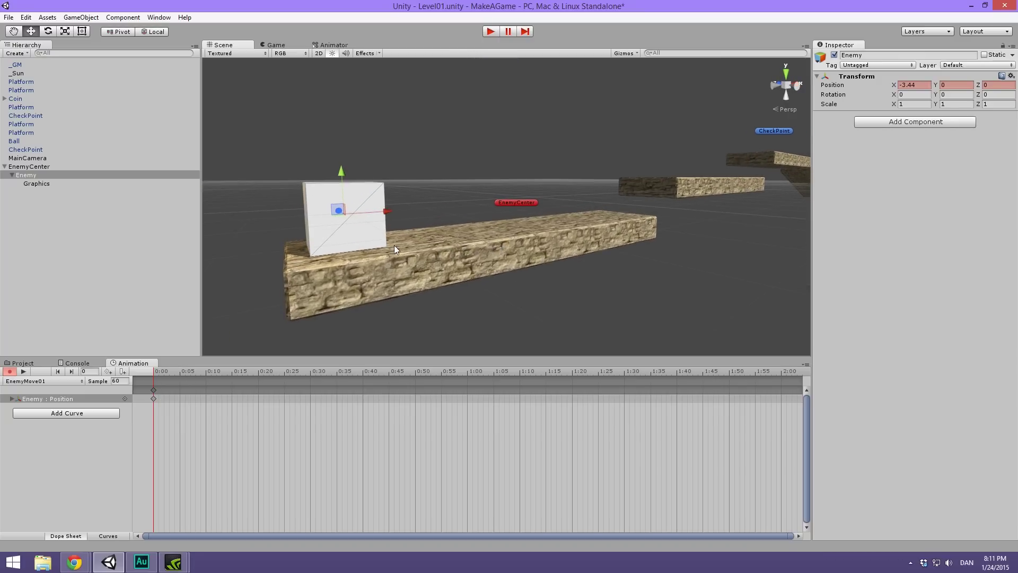
pyautogui.keyDown('alt'); pyautogui.moveTo(328, 248); pyautogui.dragTo(480, 209); pyautogui.keyUp('alt')
pyautogui.moveTo(165, 368); pyautogui.dragTo(525, 367)
pyautogui.scroll(-2, 386, 428)
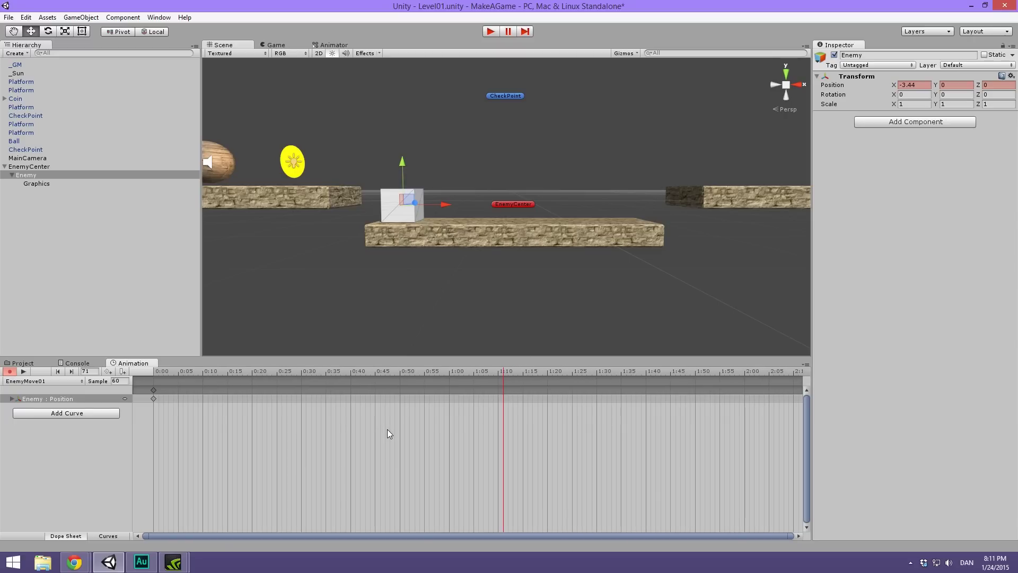
pyautogui.scroll(-5, 364, 432)
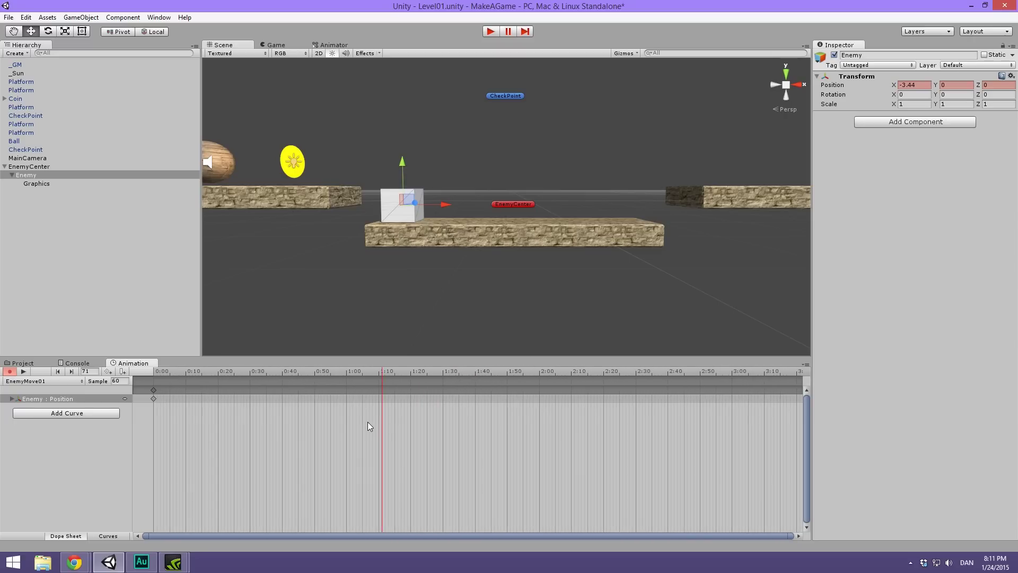
pyautogui.scroll(-2, 359, 408)
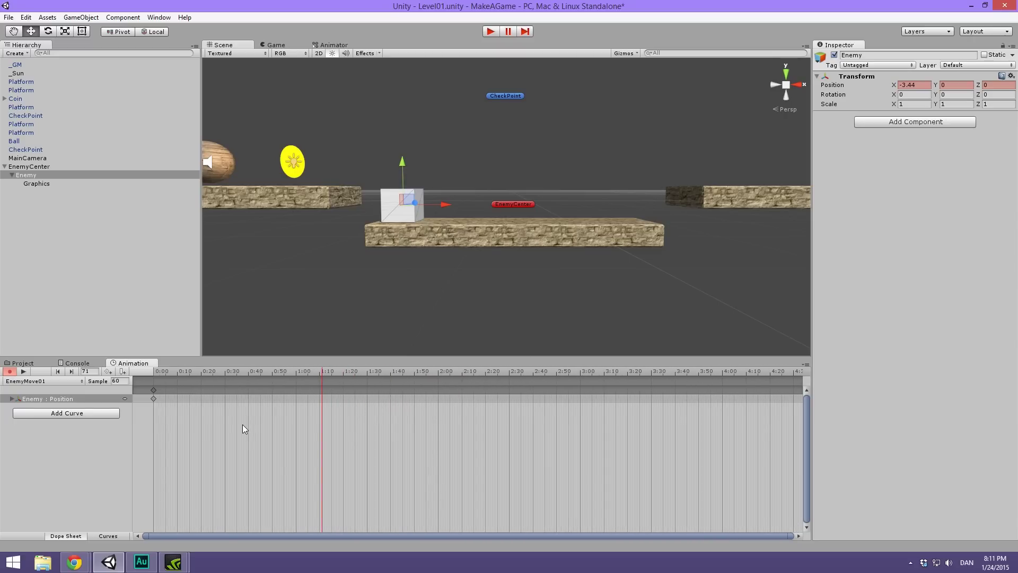
pyautogui.moveTo(340, 368); pyautogui.dragTo(441, 368)
pyautogui.moveTo(443, 207); pyautogui.dragTo(576, 268)
pyautogui.moveTo(667, 227); pyautogui.dragTo(676, 228)
pyautogui.keyDown('alt'); pyautogui.moveTo(531, 276); pyautogui.dragTo(627, 248); pyautogui.keyUp('alt')
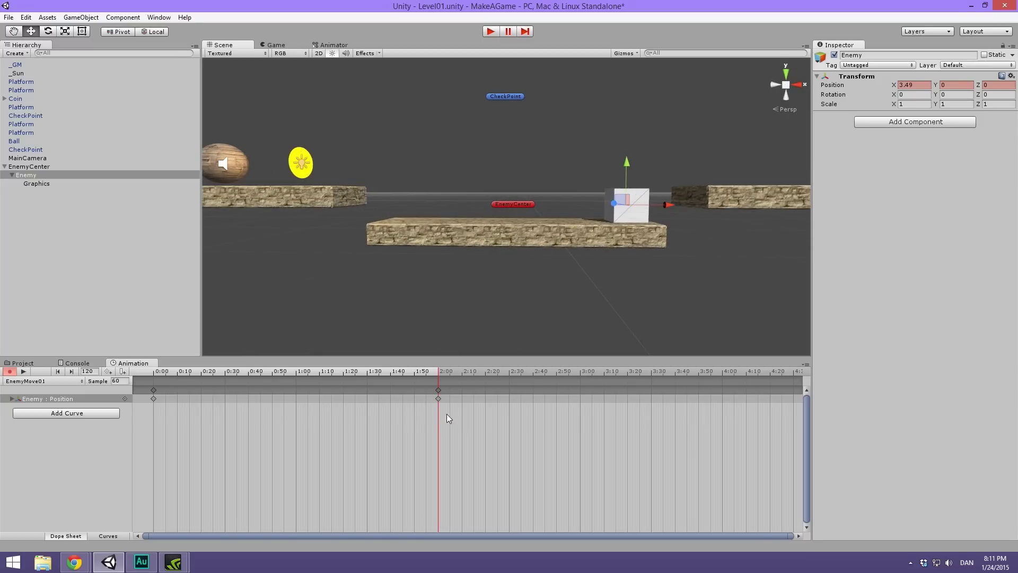
# Step: Expand the Enemy Position property and set its Position.x key at 0:00 to -3.45
pyautogui.click(13, 401)
pyautogui.click(12, 398)
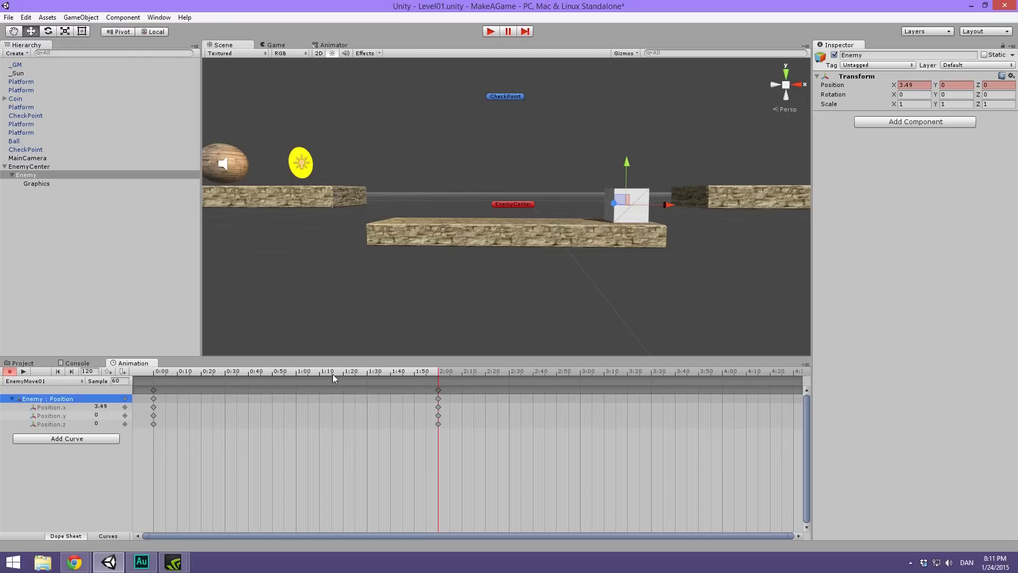
pyautogui.moveTo(436, 372)
pyautogui.mouseDown()
pyautogui.moveTo(147, 379)
pyautogui.moveTo(441, 376)
pyautogui.mouseUp()
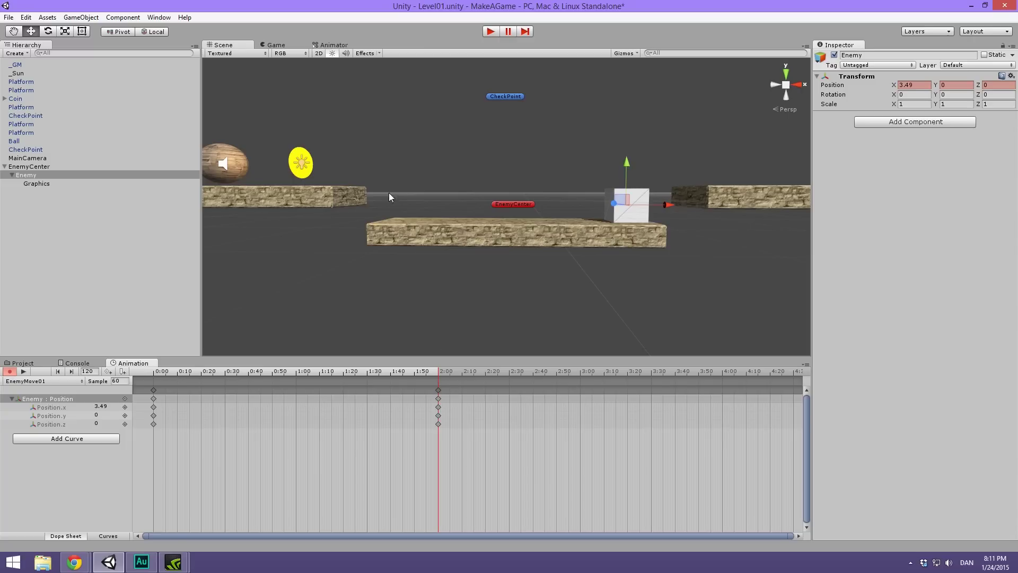
pyautogui.click(155, 373)
pyautogui.click(106, 406)
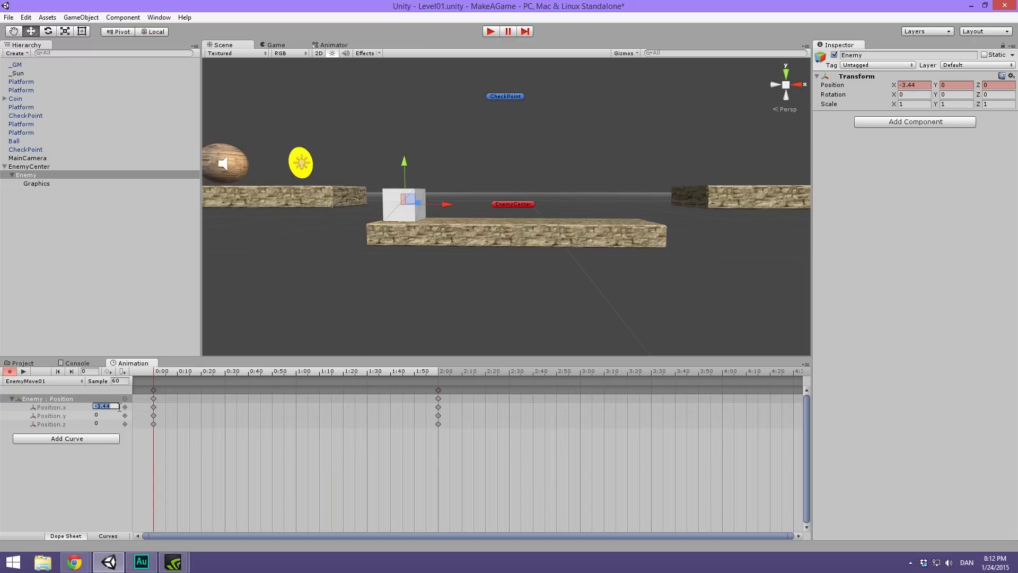
pyautogui.press('Right')
pyautogui.press('BackSpace')
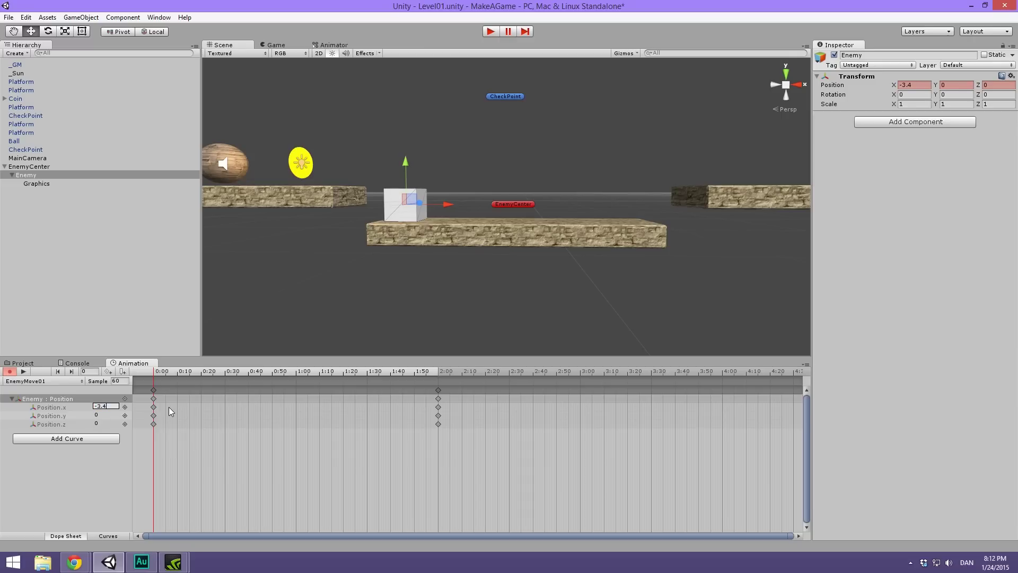
pyautogui.write('5')
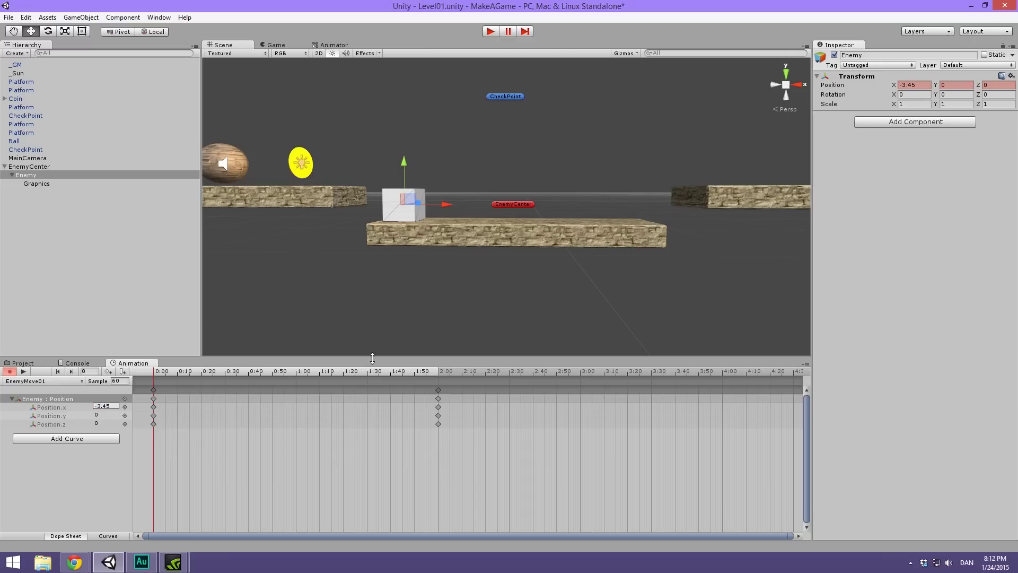
# Step: Set the Enemy's Position.x key at 2:00 to 3.45
pyautogui.click(440, 375)
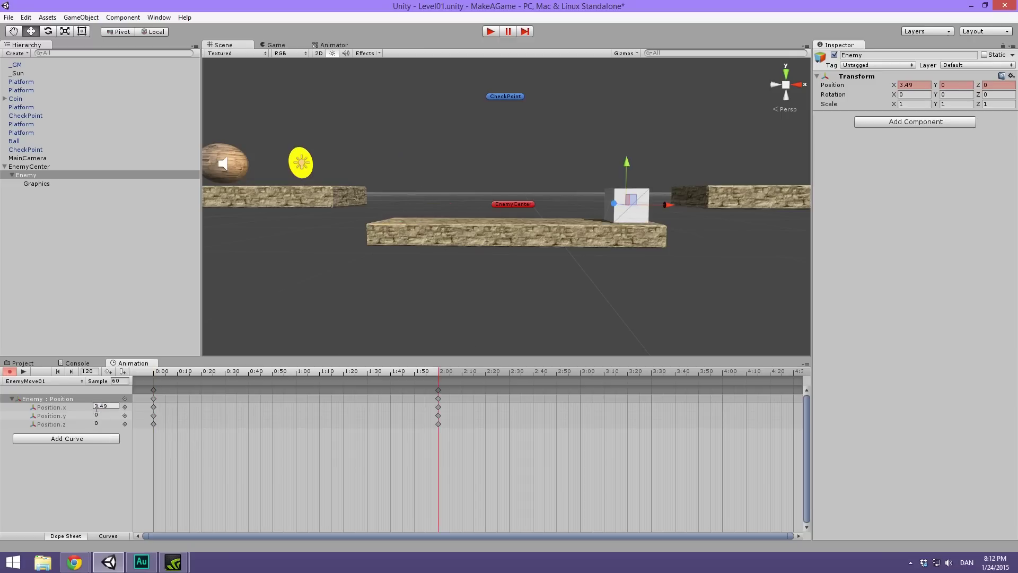
pyautogui.press('Right')
pyautogui.press('BackSpace')
pyautogui.write('5')
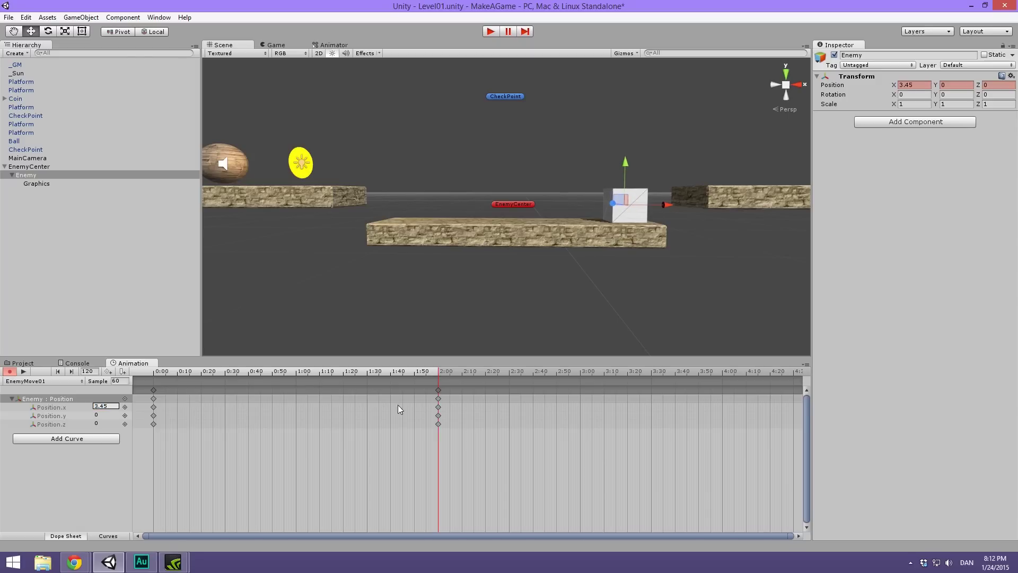
# Step: Copy the position keys from 0:00 to 4:00 (frame 240) and preview the enemy's back-and-forth motion in the scene
pyautogui.moveTo(192, 463); pyautogui.dragTo(133, 387)
pyautogui.moveTo(481, 379); pyautogui.dragTo(724, 378)
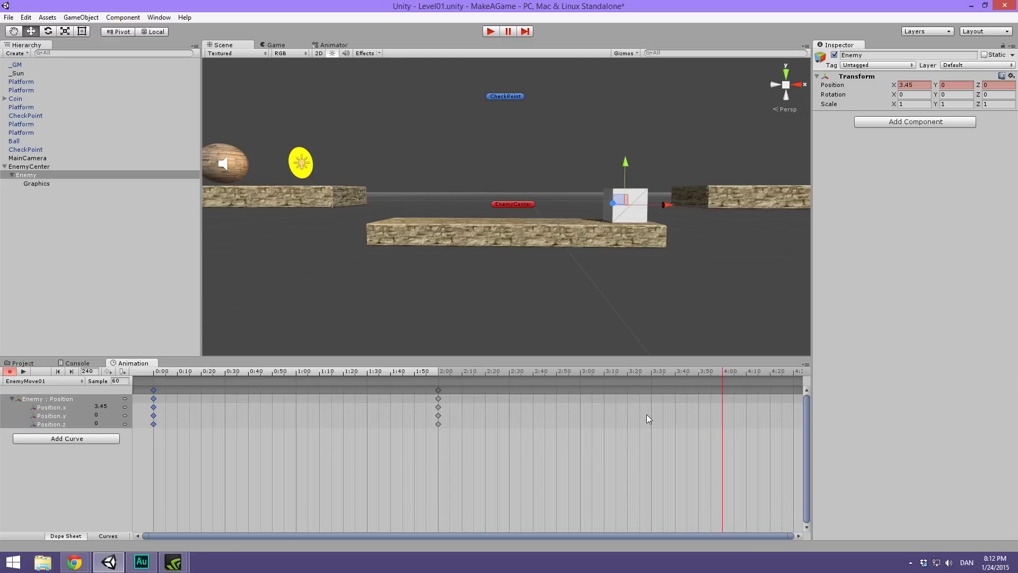
pyautogui.hotkey('ctrl', 'v')
pyautogui.moveTo(288, 378); pyautogui.dragTo(50, 374)
pyautogui.click(24, 372)
pyautogui.keyDown('alt'); pyautogui.moveTo(391, 243); pyautogui.dragTo(427, 276); pyautogui.keyUp('alt')
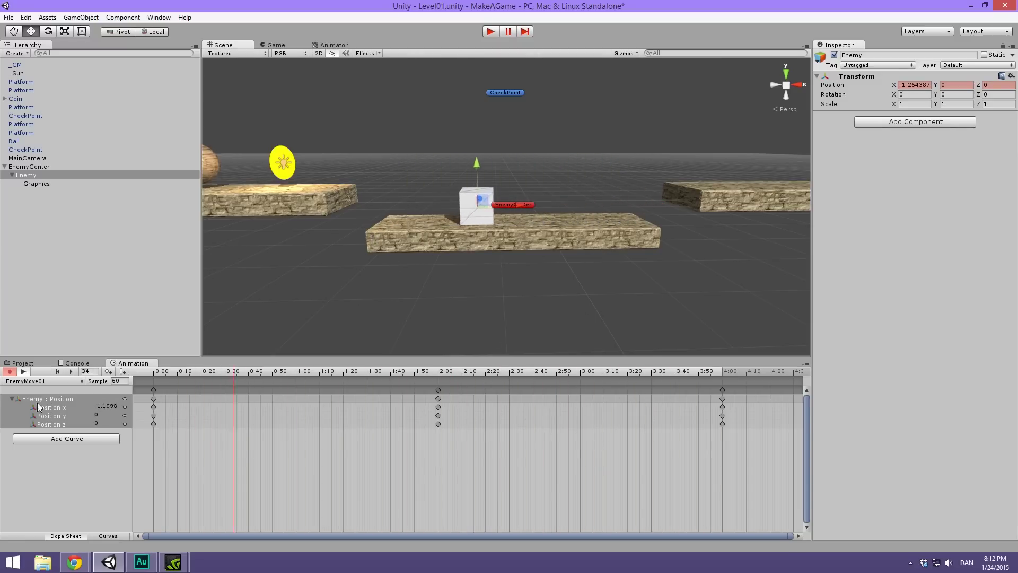
# Step: Set the tangents of all the Enemy position keyframes to Flat
pyautogui.moveTo(738, 455); pyautogui.dragTo(94, 346)
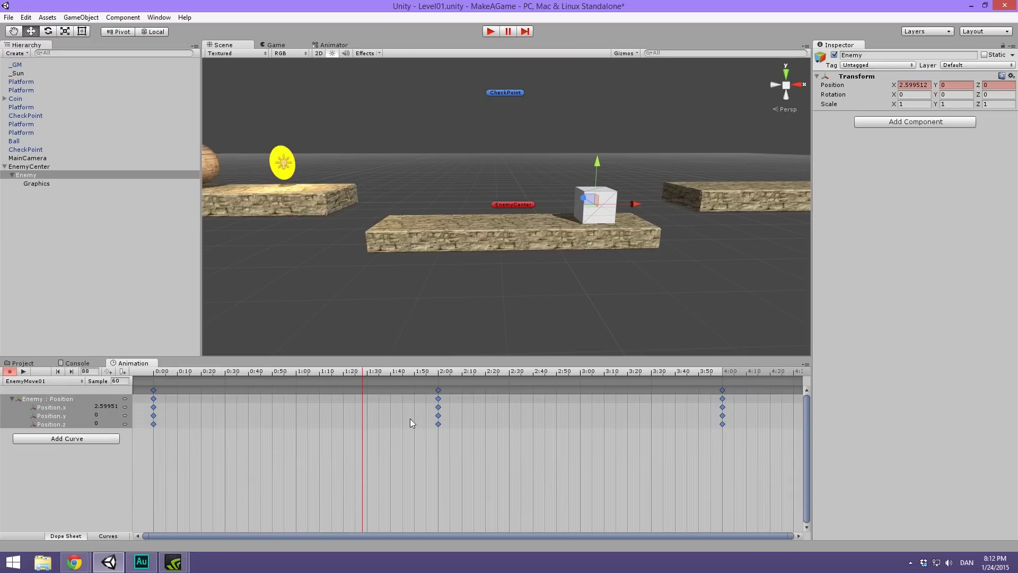
pyautogui.rightClick(438, 391)
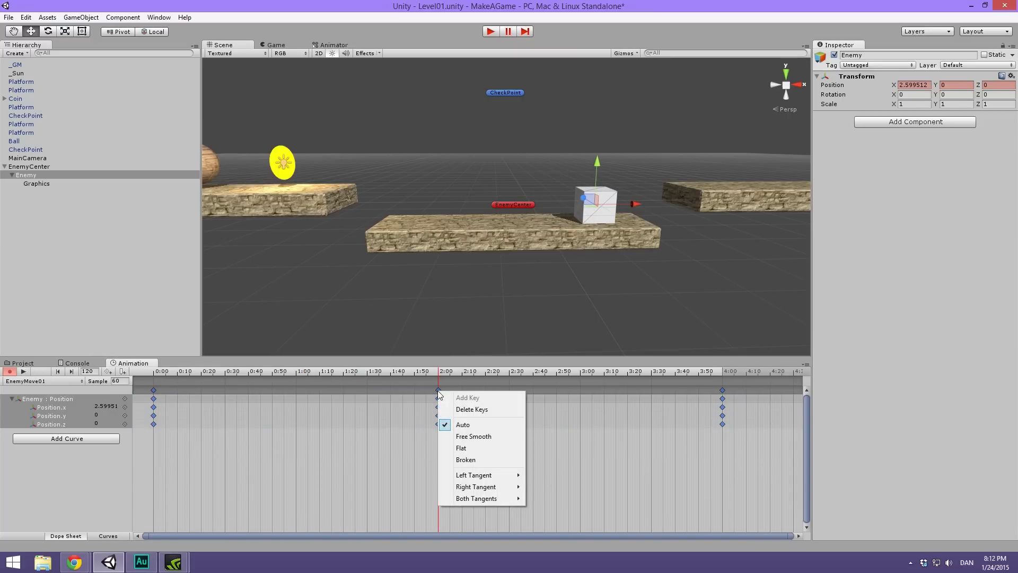
pyautogui.click(473, 447)
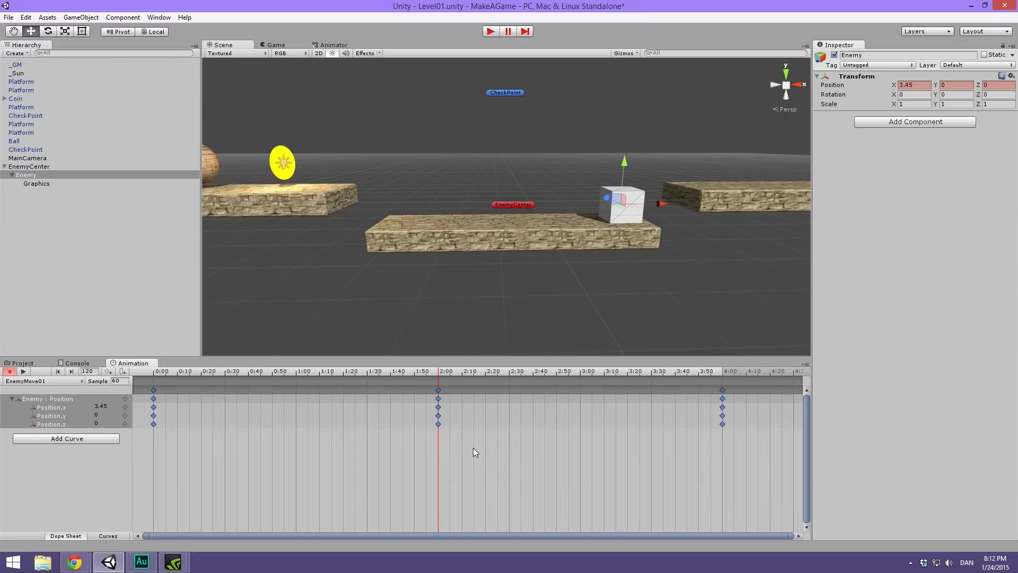
# Step: Show all the position keys as curves fitted to the view and play the animation to check the eased motion
pyautogui.click(114, 535)
pyautogui.moveTo(763, 452); pyautogui.dragTo(3, 349)
pyautogui.press('f')
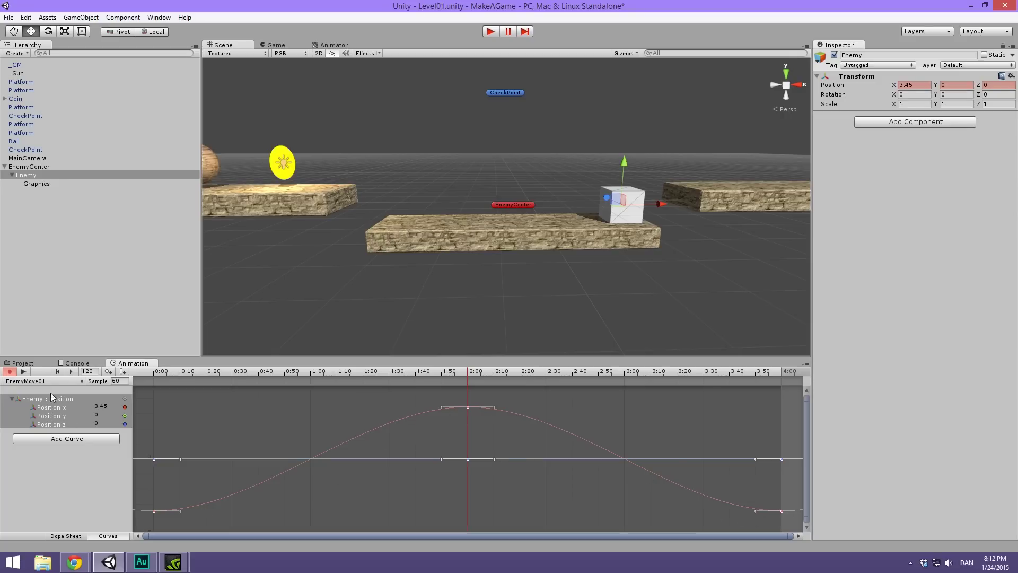
pyautogui.click(24, 371)
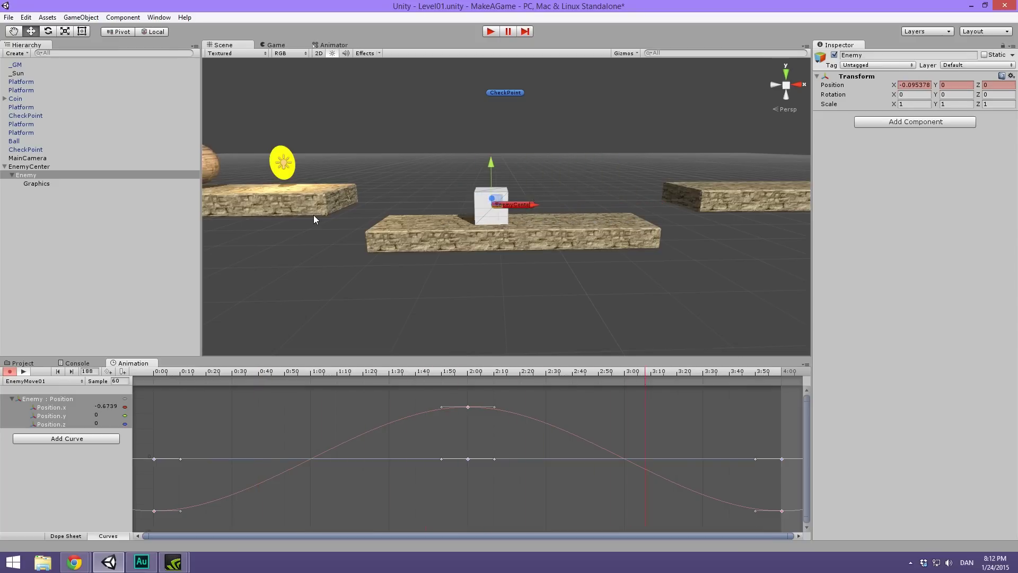
# Step: Set both tangents of all the Enemy position keys to Linear and play the animation to preview the constant-speed motion
pyautogui.click(24, 372)
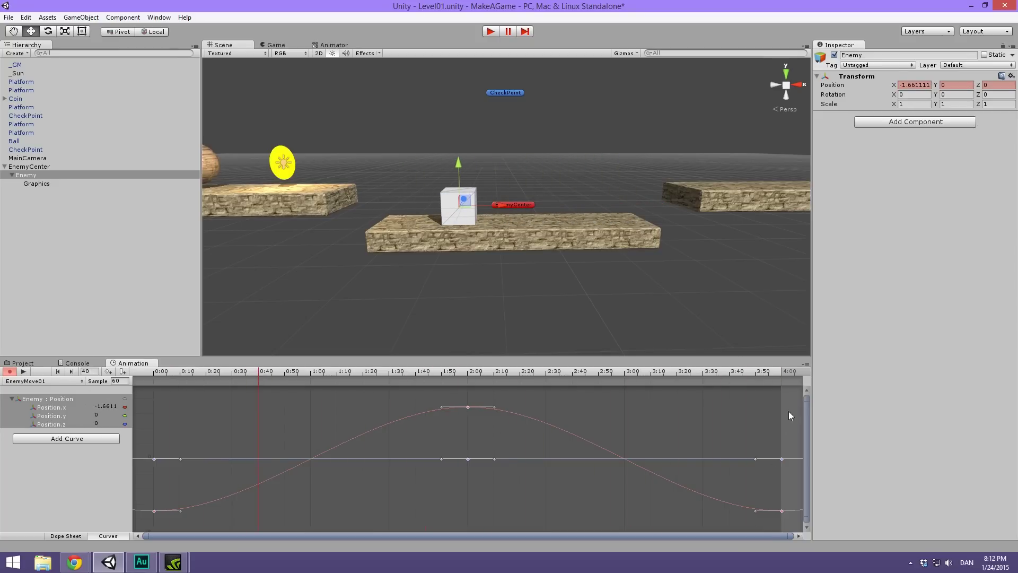
pyautogui.rightClick(467, 407)
pyautogui.moveTo(534, 504)
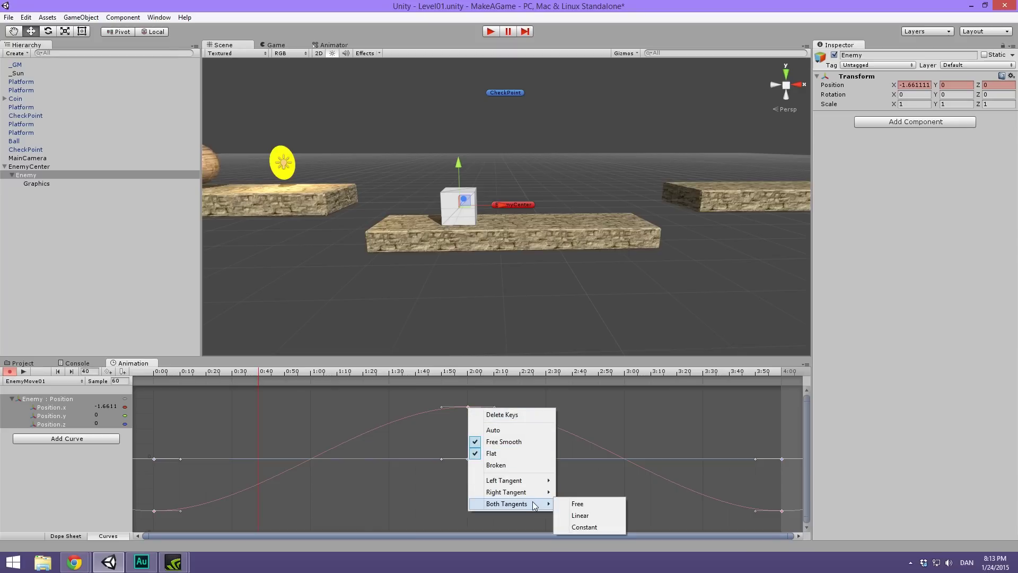
pyautogui.click(595, 516)
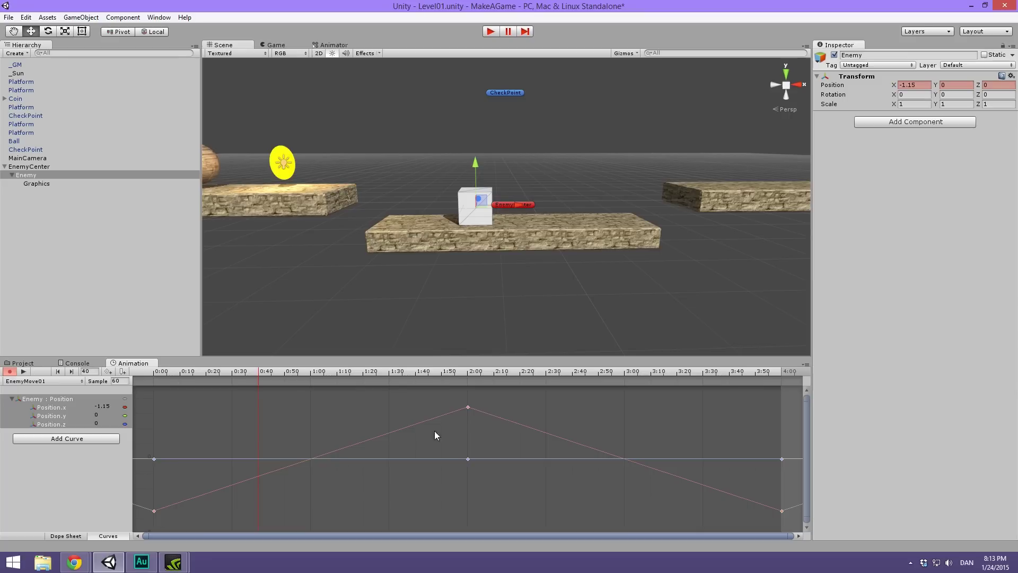
pyautogui.click(24, 371)
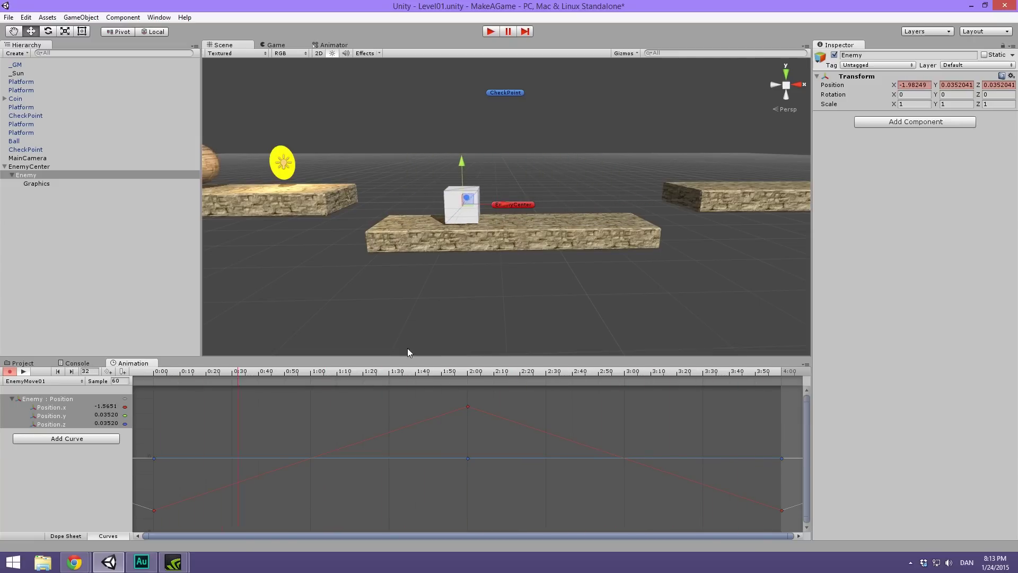
# Step: Try Free Smooth tangents on all the position keys and bend the 2:00 key's tangent handle in the curves
pyautogui.click(468, 408)
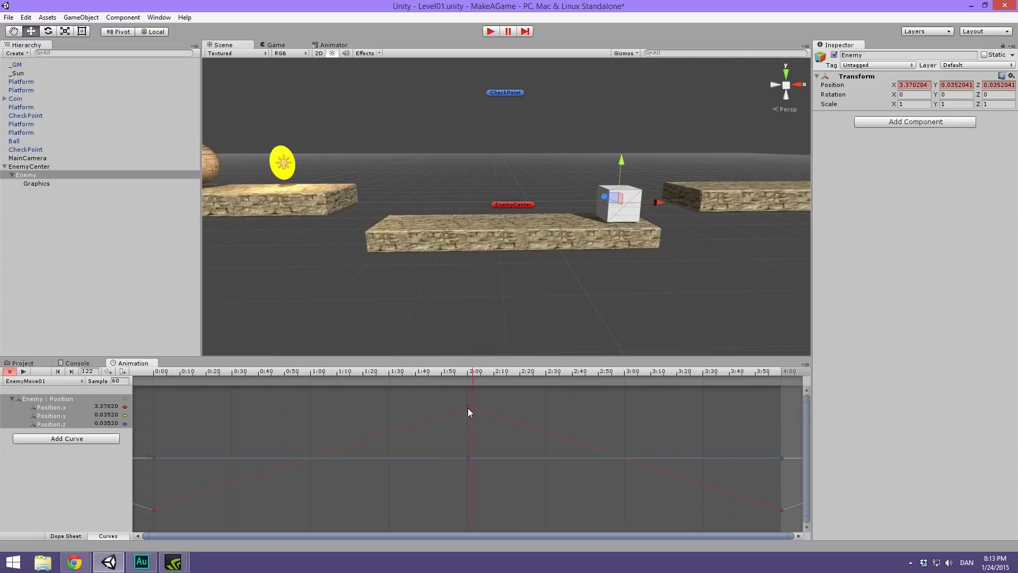
pyautogui.moveTo(790, 421); pyautogui.dragTo(132, 531)
pyautogui.click(66, 536)
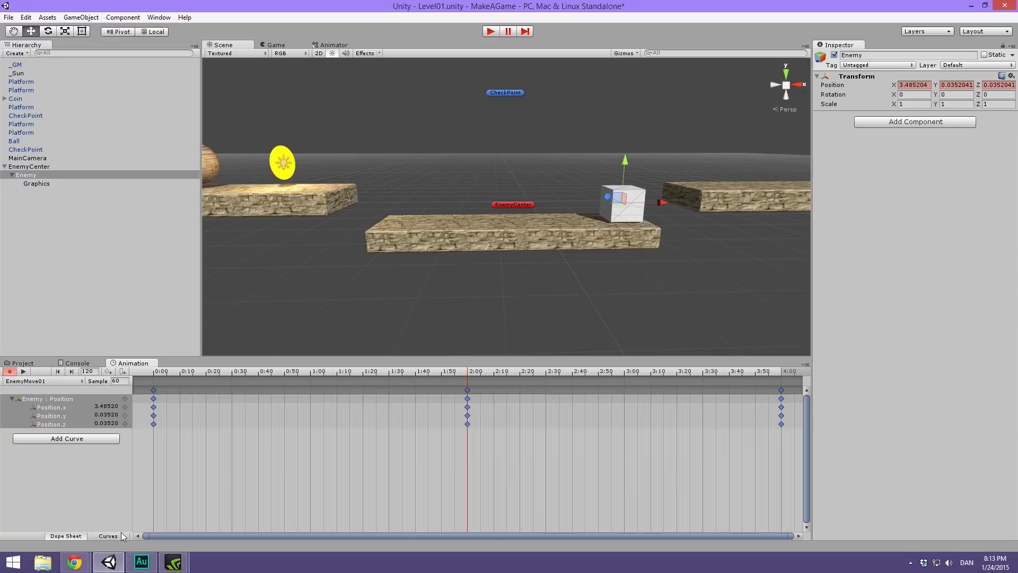
pyautogui.moveTo(791, 461); pyautogui.dragTo(114, 352)
pyautogui.rightClick(467, 389)
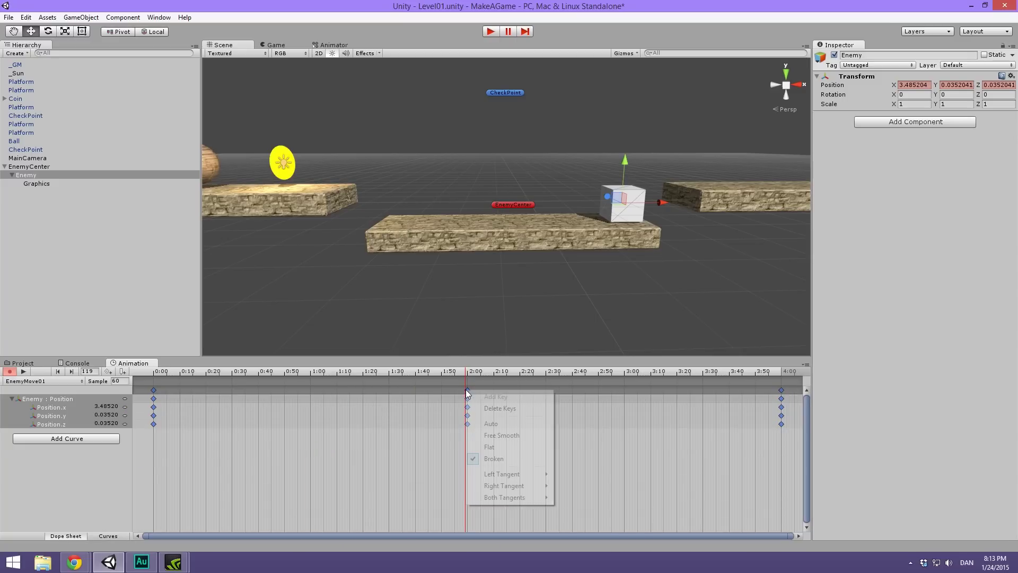
pyautogui.click(521, 436)
pyautogui.click(108, 536)
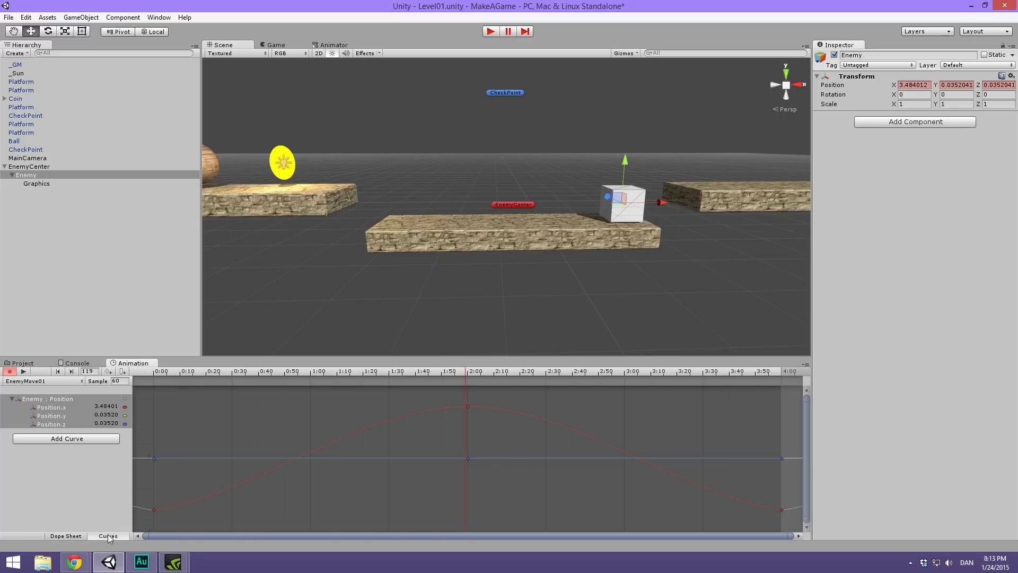
pyautogui.moveTo(494, 406)
pyautogui.mouseDown()
pyautogui.moveTo(475, 429)
pyautogui.moveTo(502, 400)
pyautogui.moveTo(475, 443)
pyautogui.moveTo(501, 419)
pyautogui.mouseUp()
pyautogui.hotkey('ctrl', 'z')
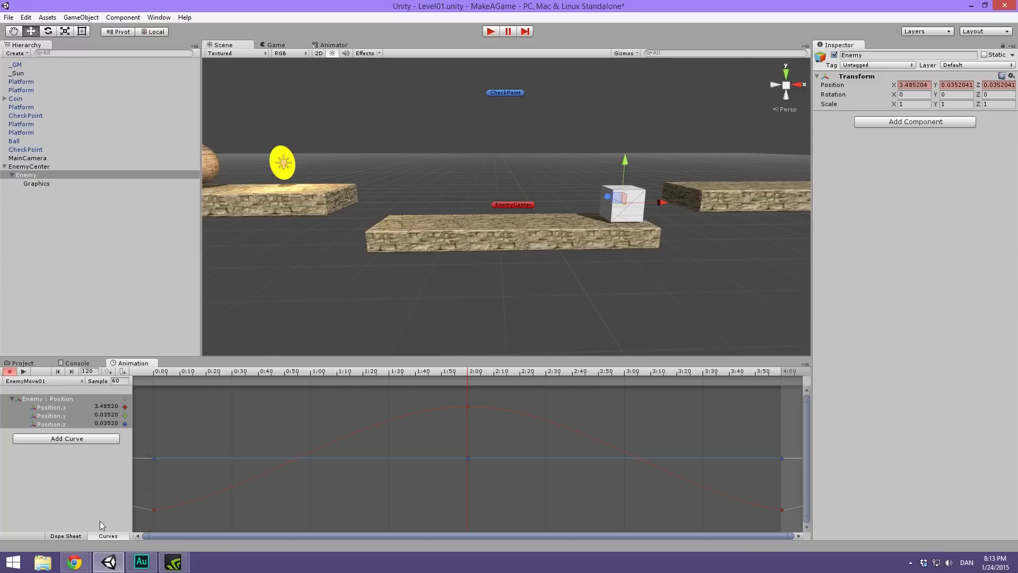
# Step: Set both tangents of all the position keys back to Linear and stop recording the EnemyMove01 animation
pyautogui.click(67, 536)
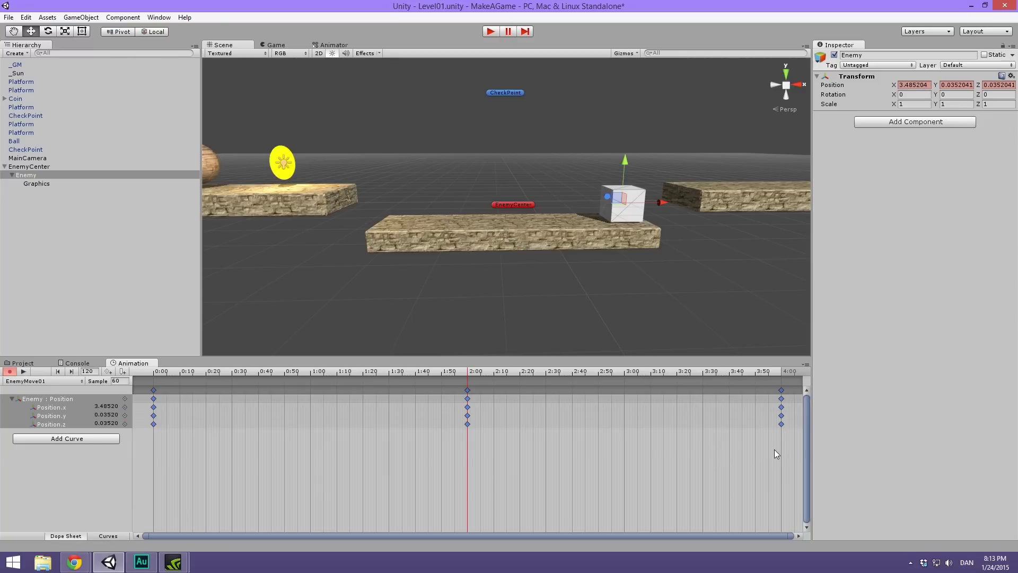
pyautogui.rightClick(467, 389)
pyautogui.moveTo(544, 496)
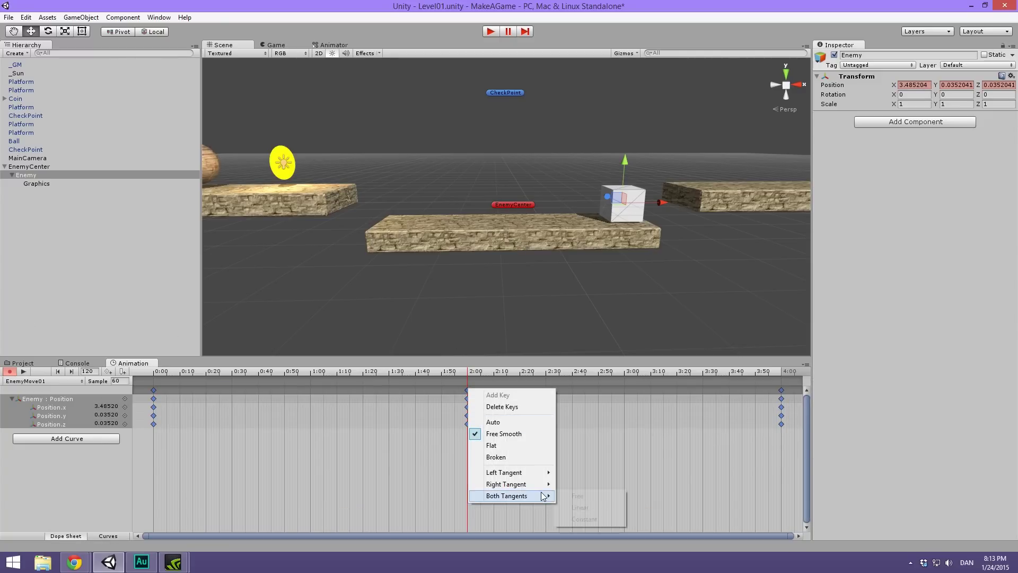
pyautogui.click(597, 508)
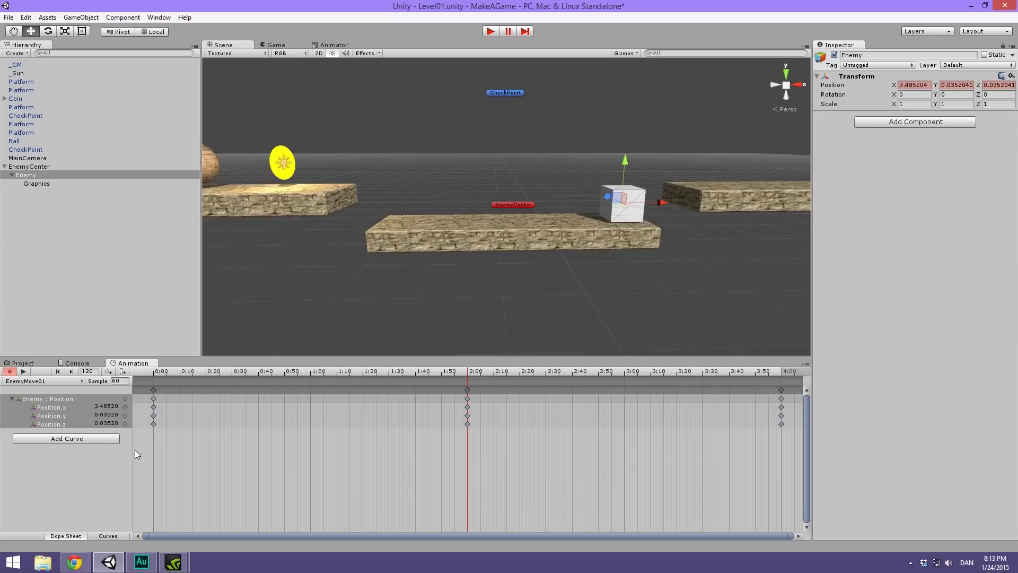
pyautogui.click(16, 398)
pyautogui.click(12, 398)
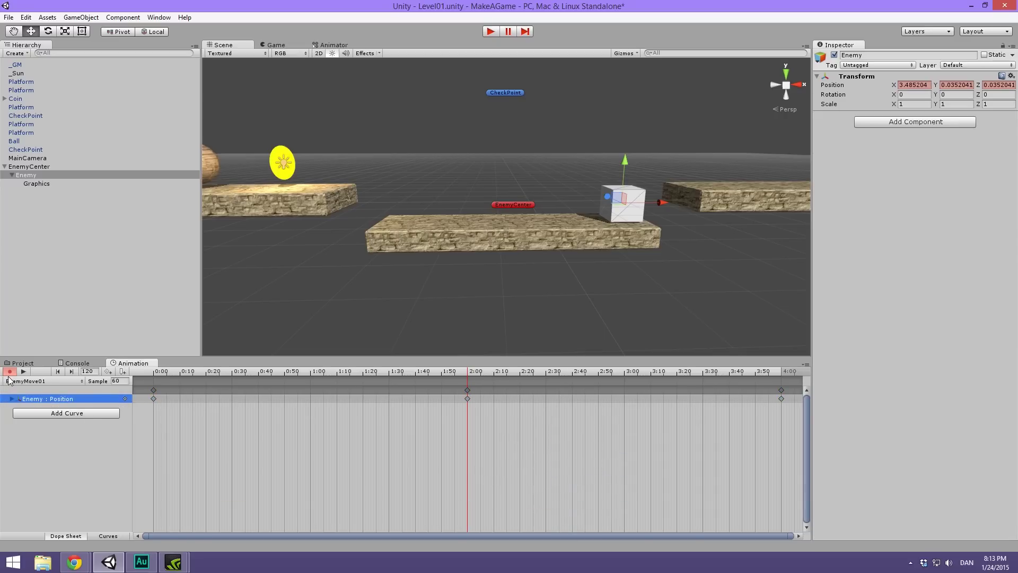
pyautogui.click(10, 372)
pyautogui.click(20, 363)
# Step: Collapse the enemy hierarchy and save EnemyCenter as a prefab in the Prefabs folder
pyautogui.scroll(-4, 458, 222)
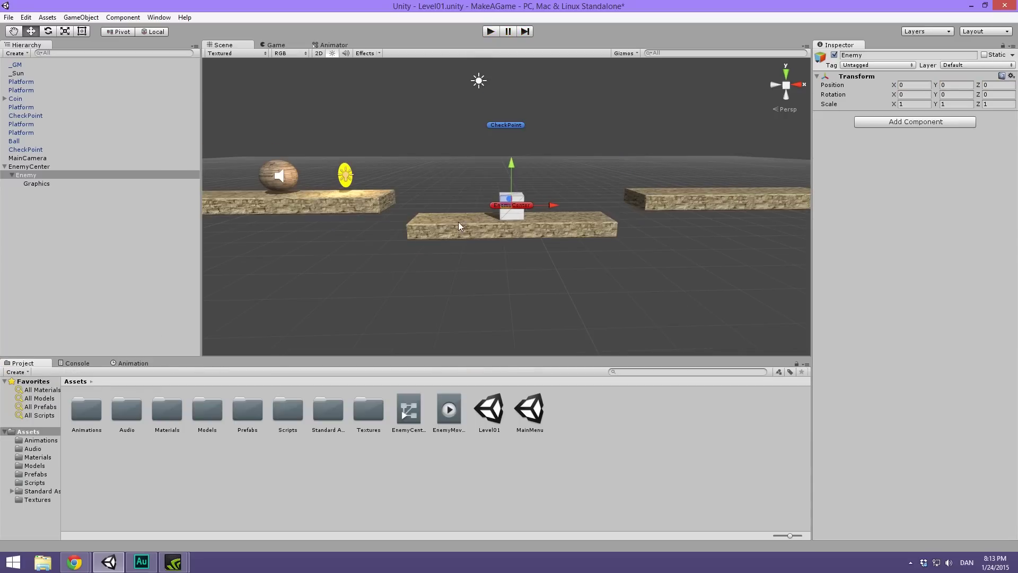
pyautogui.click(59, 183)
pyautogui.click(25, 174)
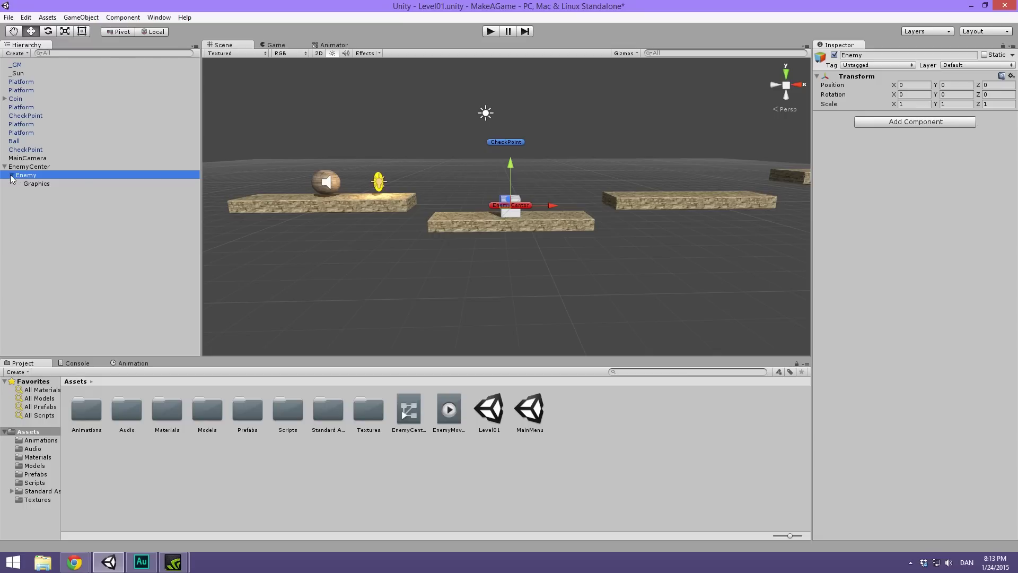
pyautogui.click(12, 175)
pyautogui.click(19, 166)
pyautogui.click(5, 166)
pyautogui.moveTo(547, 199); pyautogui.dragTo(471, 241, button='middle')
pyautogui.scroll(-6, 684, 237)
pyautogui.scroll(2, 440, 211)
pyautogui.scroll(5, 440, 210)
pyautogui.moveTo(440, 211); pyautogui.dragTo(469, 199, button='middle')
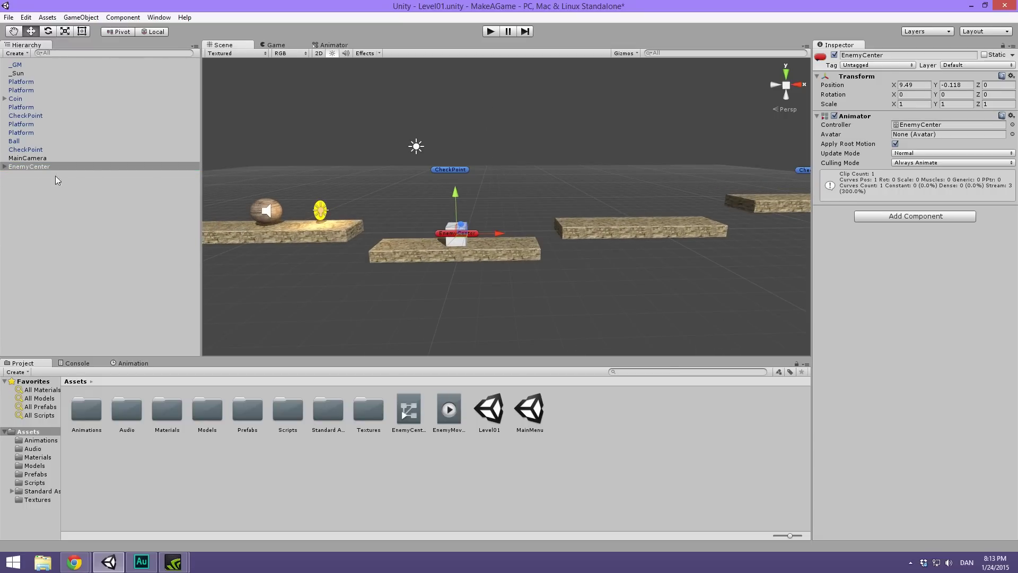
pyautogui.moveTo(34, 166); pyautogui.dragTo(243, 409)
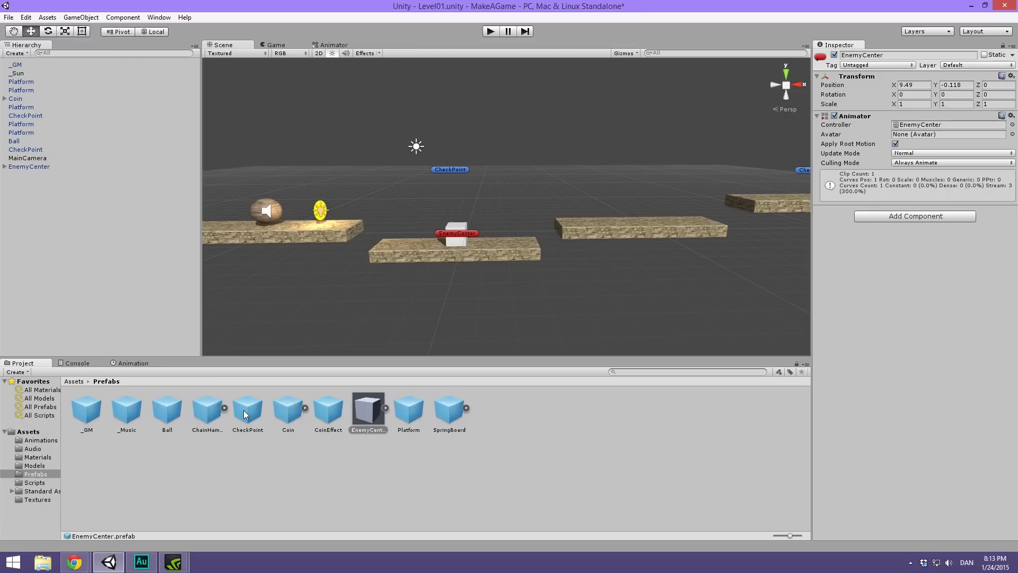
# Step: Move the EnemyCenter controller and the EnemyMove01 clip from Assets into the Animations folder
pyautogui.click(76, 382)
pyautogui.click(492, 458)
pyautogui.click(414, 414)
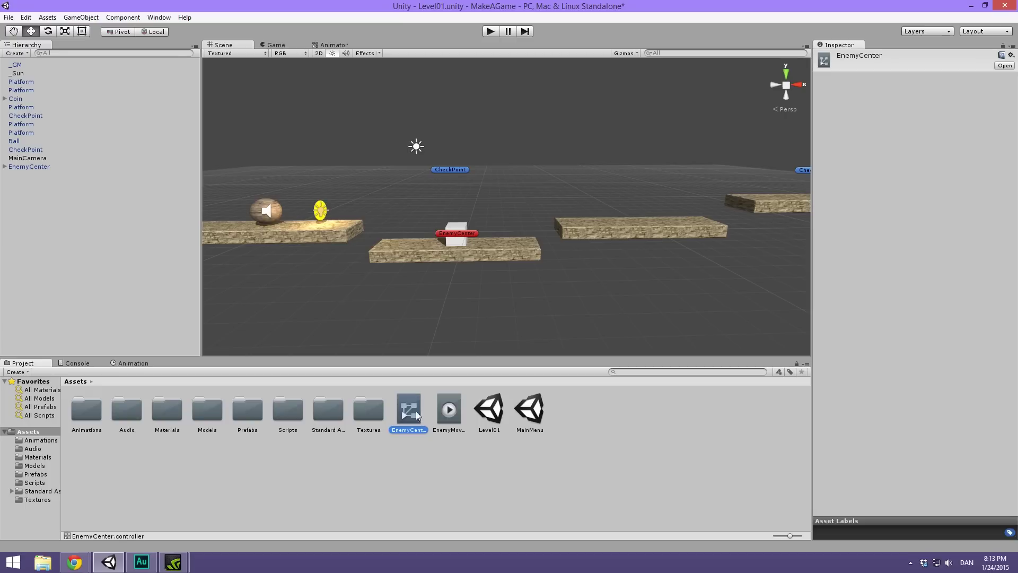
pyautogui.click(448, 411)
pyautogui.keyDown('ctrl'); pyautogui.click(409, 412); pyautogui.keyUp('ctrl')
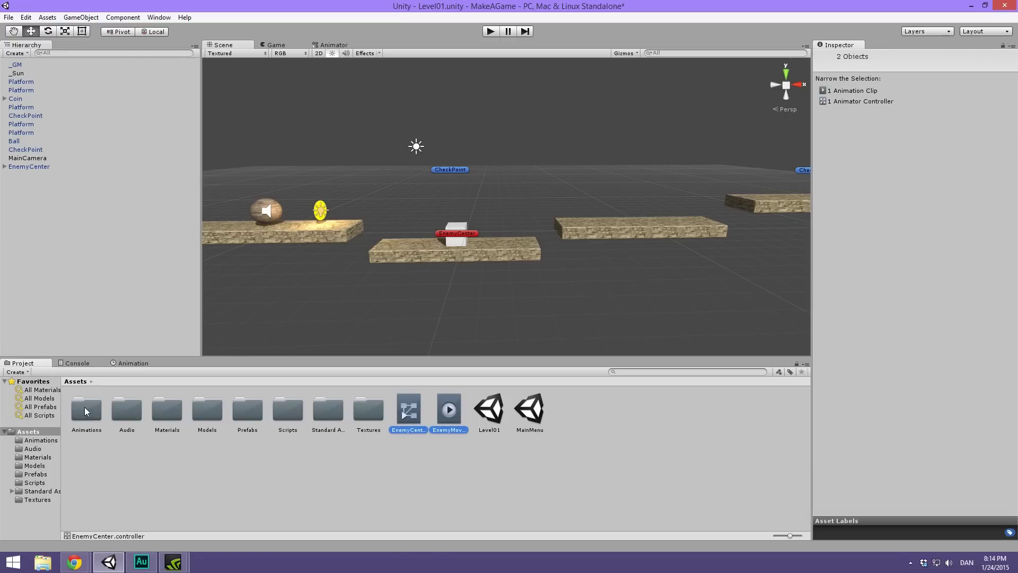
pyautogui.moveTo(85, 412); pyautogui.dragTo(86, 413)
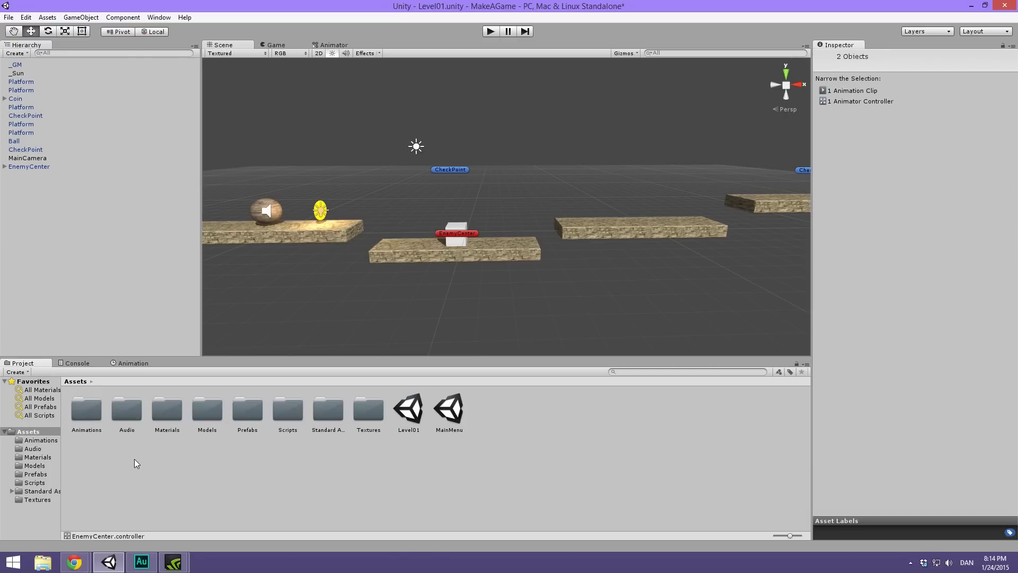
# Step: Duplicate EnemyCenter and move the copy above the next platform, at about X 18.98, Y 1.1
pyautogui.click(55, 168)
pyautogui.hotkey('ctrl', 'd')
pyautogui.moveTo(503, 234); pyautogui.dragTo(562, 237)
pyautogui.moveTo(512, 192); pyautogui.dragTo(519, 149)
pyautogui.moveTo(562, 192); pyautogui.dragTo(685, 204)
pyautogui.moveTo(655, 136); pyautogui.dragTo(641, 163)
# Step: Fine-tune the duplicated EnemyCenter's position so its cube rests on the platform's surface
pyautogui.press('f')
pyautogui.scroll(-5, 618, 269)
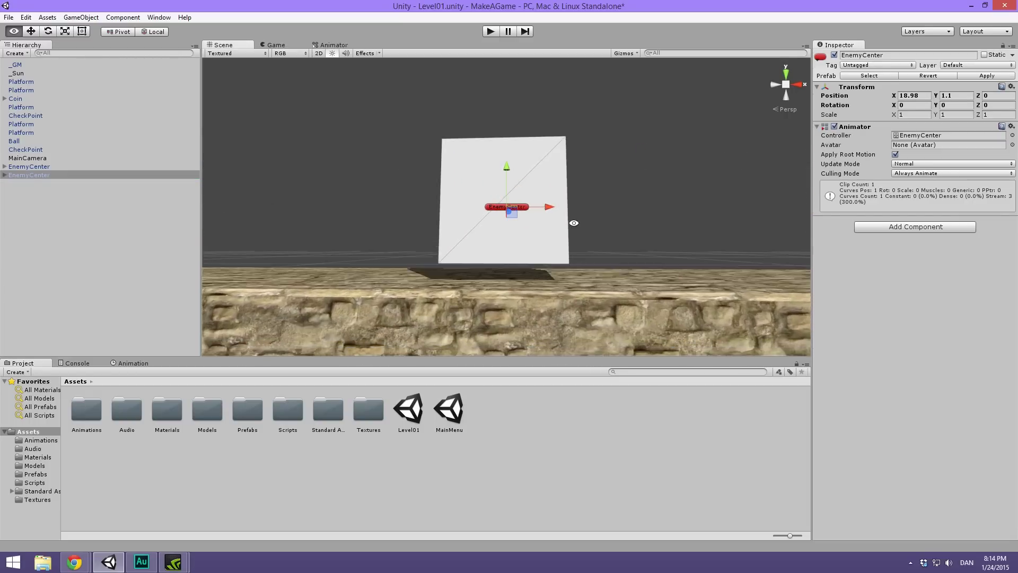
pyautogui.keyDown('alt'); pyautogui.moveTo(553, 203); pyautogui.dragTo(595, 221); pyautogui.keyUp('alt')
pyautogui.moveTo(509, 164); pyautogui.dragTo(508, 167)
# Step: Play the game, watch both enemies move on their platforms in the scene, and stop playback
pyautogui.moveTo(339, 150); pyautogui.dragTo(467, 158, button='middle')
pyautogui.scroll(-8, 470, 146)
pyautogui.click(491, 31)
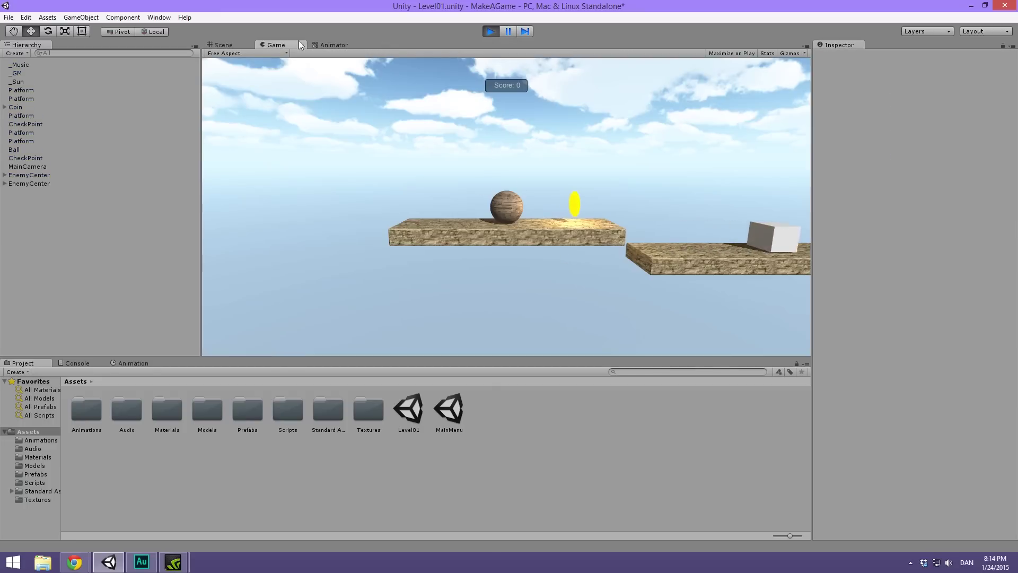
pyautogui.click(228, 45)
pyautogui.keyDown('alt'); pyautogui.moveTo(500, 166); pyautogui.dragTo(557, 159); pyautogui.keyUp('alt')
pyautogui.click(490, 31)
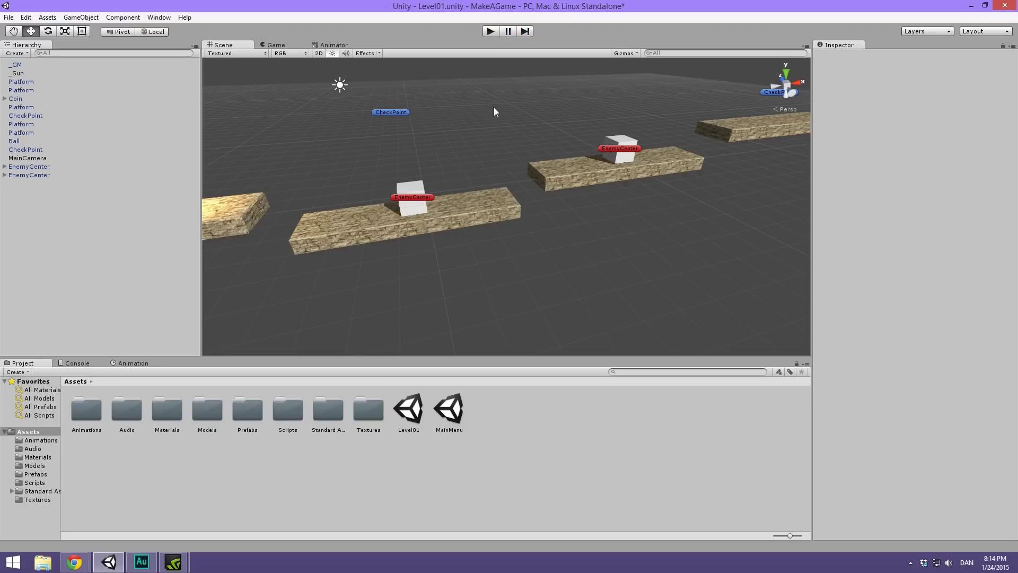
pyautogui.moveTo(524, 137); pyautogui.dragTo(529, 146, button='middle')
pyautogui.scroll(-3, 459, 173)
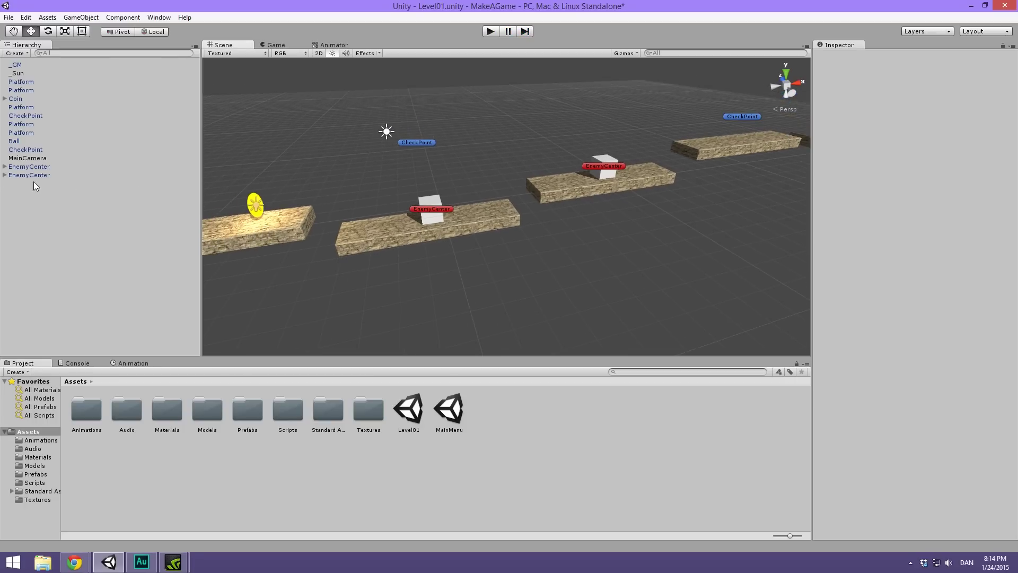
# Step: Open the first EnemyCenter's EnemyMove01 animation and select its child Enemy
pyautogui.click(41, 166)
pyautogui.press('f')
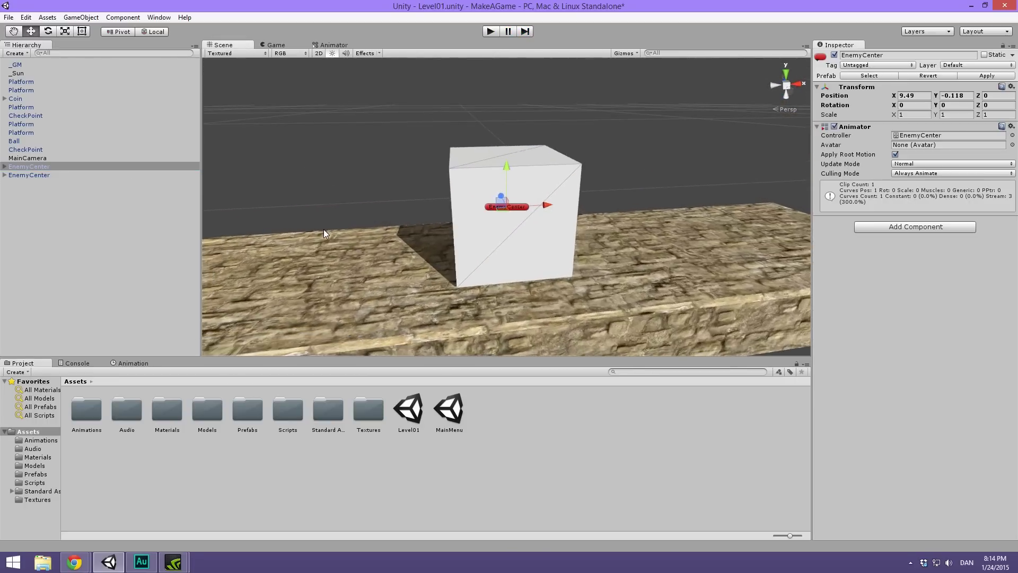
pyautogui.scroll(-3, 324, 233)
pyautogui.click(132, 363)
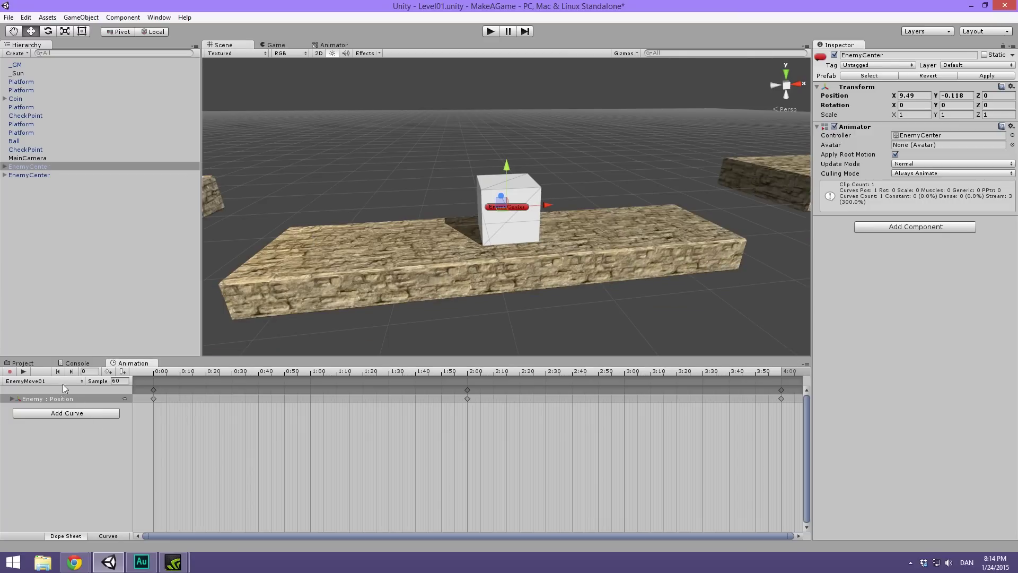
pyautogui.click(7, 167)
pyautogui.click(5, 167)
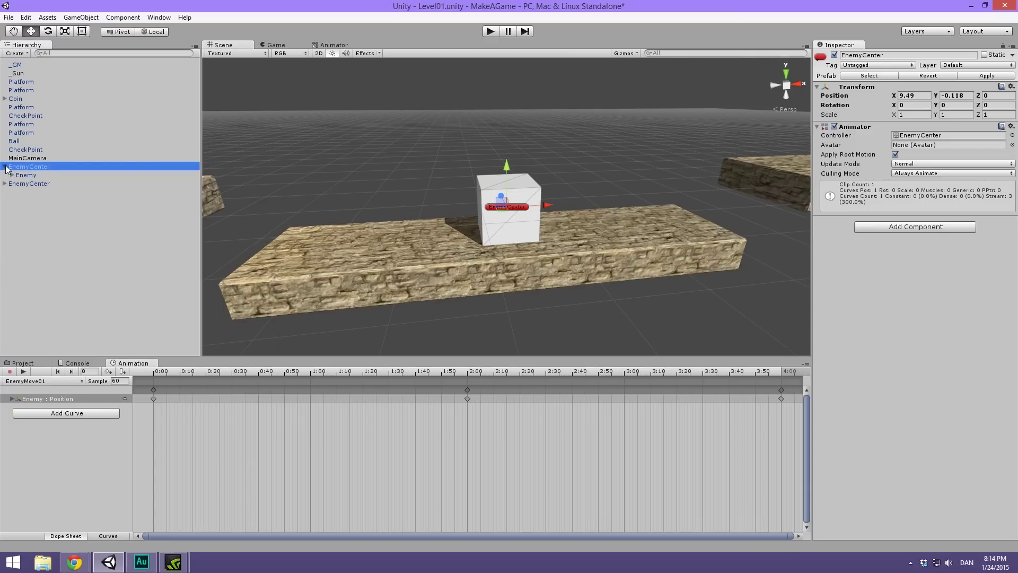
pyautogui.click(19, 175)
pyautogui.click(12, 175)
pyautogui.click(12, 175)
# Step: Try adding a position key at 1:00 that raises the Enemy above the platform, and preview the hopping motion
pyautogui.scroll(-5, 419, 199)
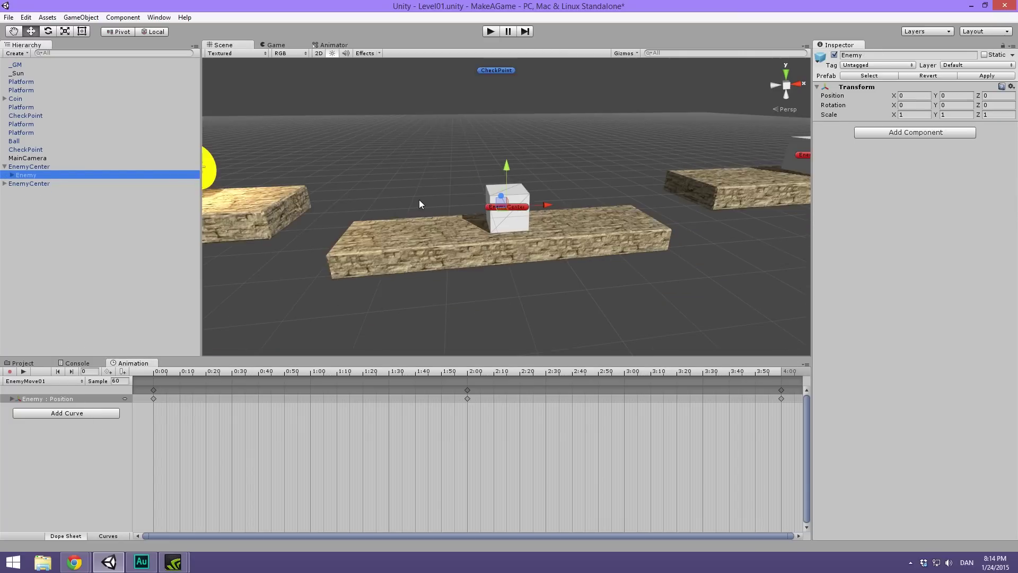
pyautogui.moveTo(301, 372); pyautogui.dragTo(468, 377)
pyautogui.moveTo(612, 166); pyautogui.dragTo(615, 108)
pyautogui.moveTo(466, 371); pyautogui.dragTo(311, 382)
pyautogui.moveTo(508, 166); pyautogui.dragTo(505, 128)
pyautogui.click(24, 371)
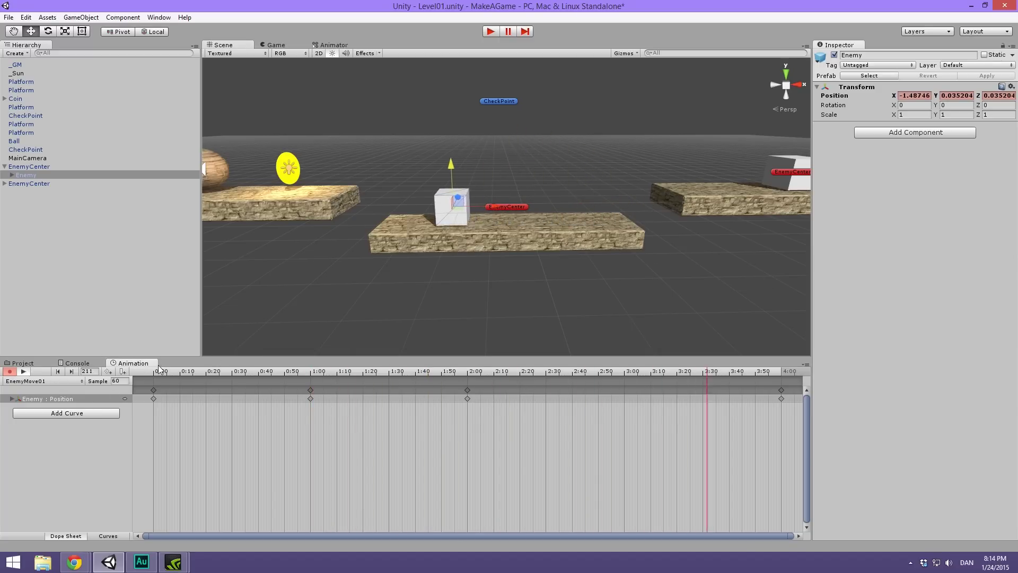
pyautogui.click(24, 371)
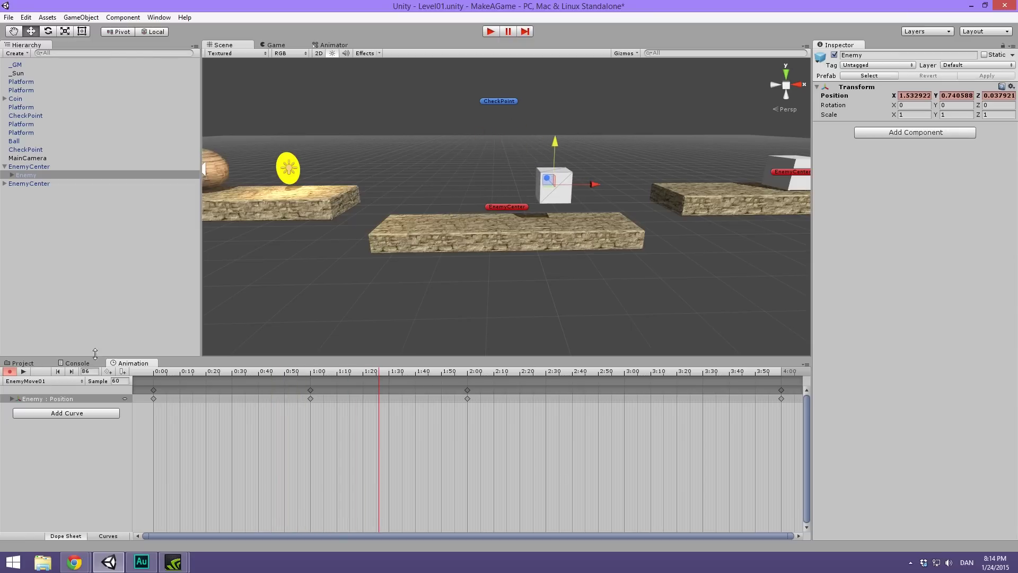
# Step: Undo the raised position key at 1:00, stop the animation recording and show the project assets
pyautogui.hotkey('ctrl', 'z')
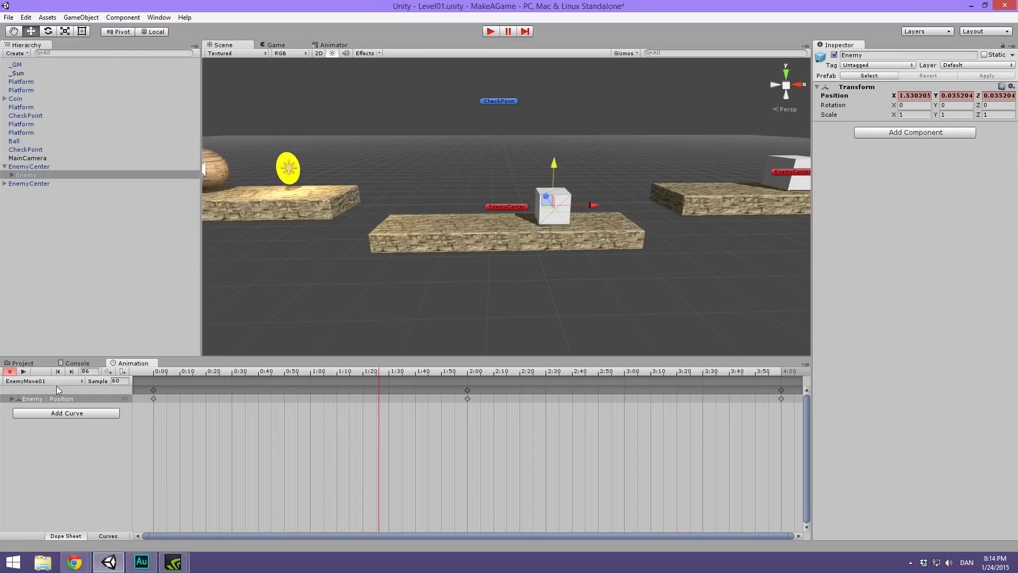
pyautogui.click(9, 371)
pyautogui.click(21, 362)
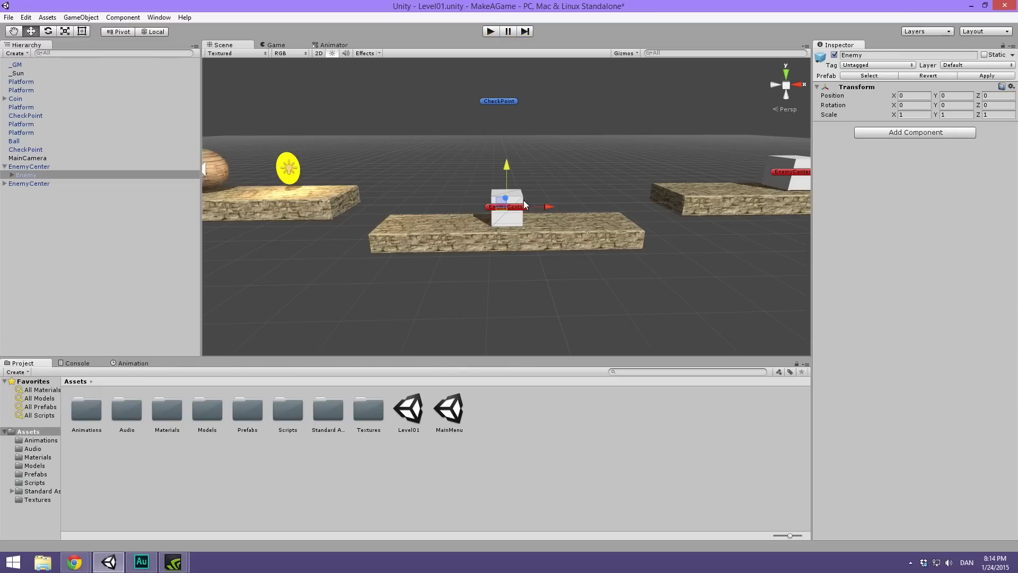
pyautogui.scroll(-4, 524, 202)
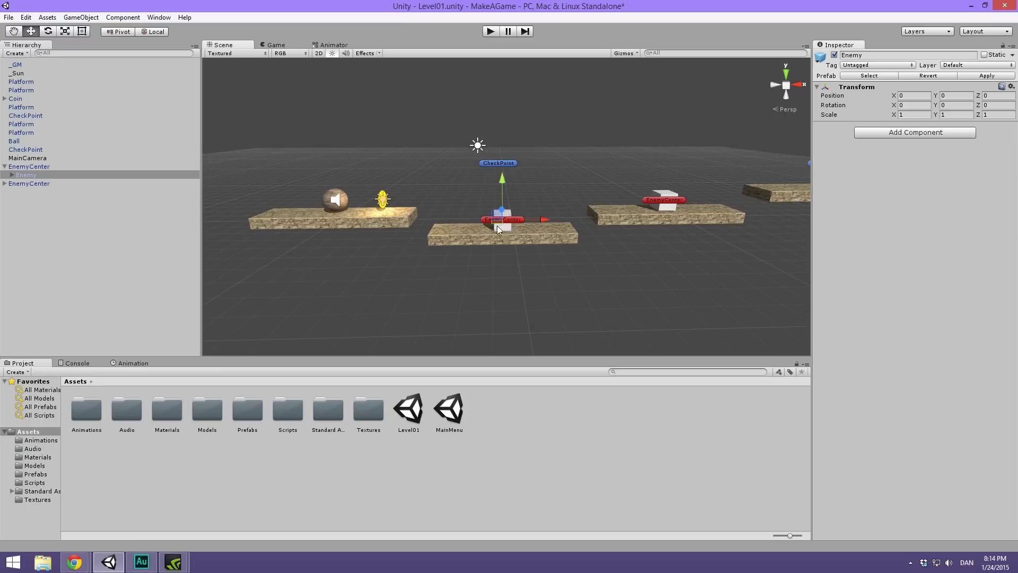
pyautogui.click(36, 167)
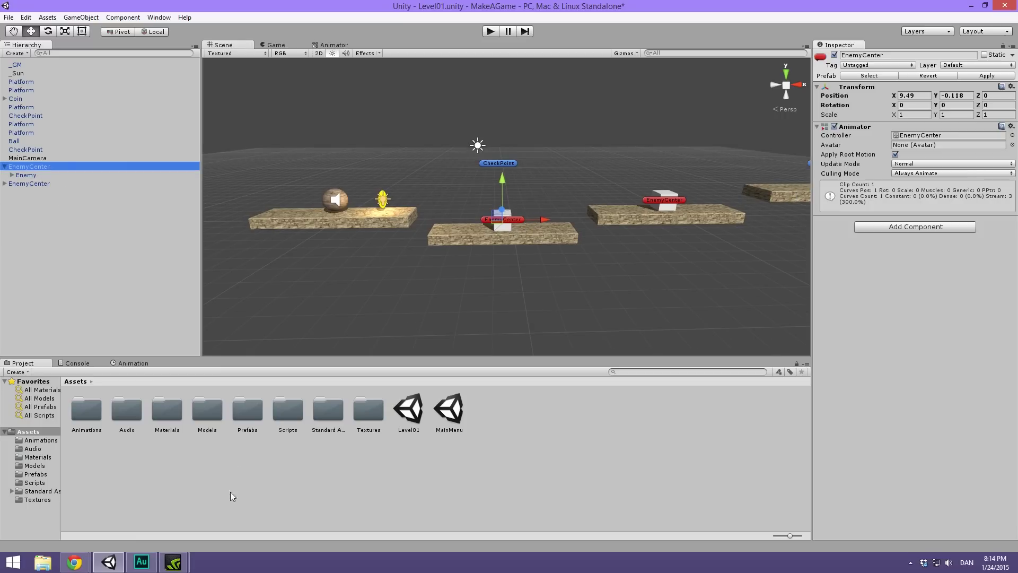
pyautogui.click(135, 563)
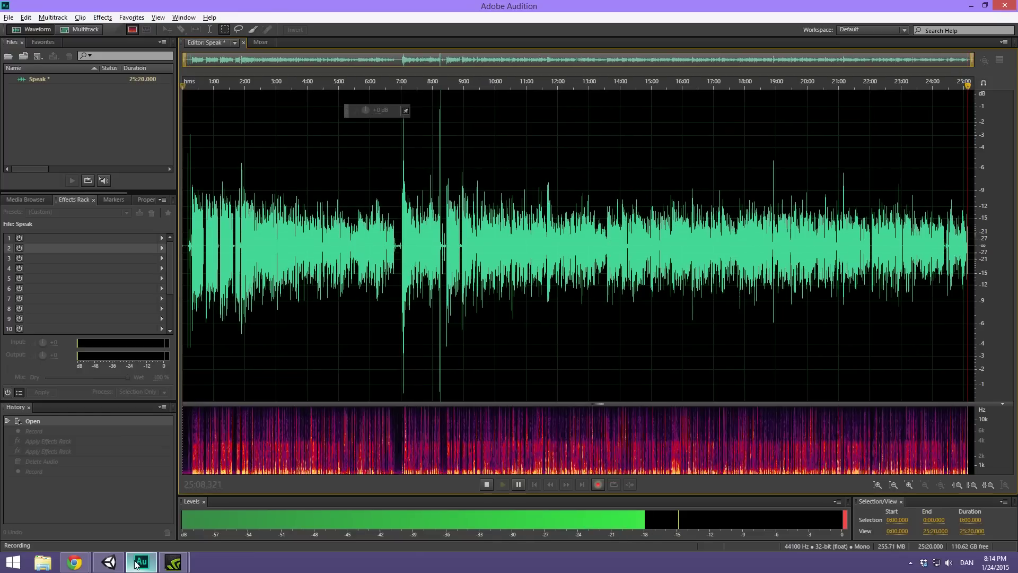
pyautogui.click(136, 563)
pyautogui.keyDown('alt'); pyautogui.moveTo(502, 232); pyautogui.dragTo(477, 247); pyautogui.keyUp('alt')
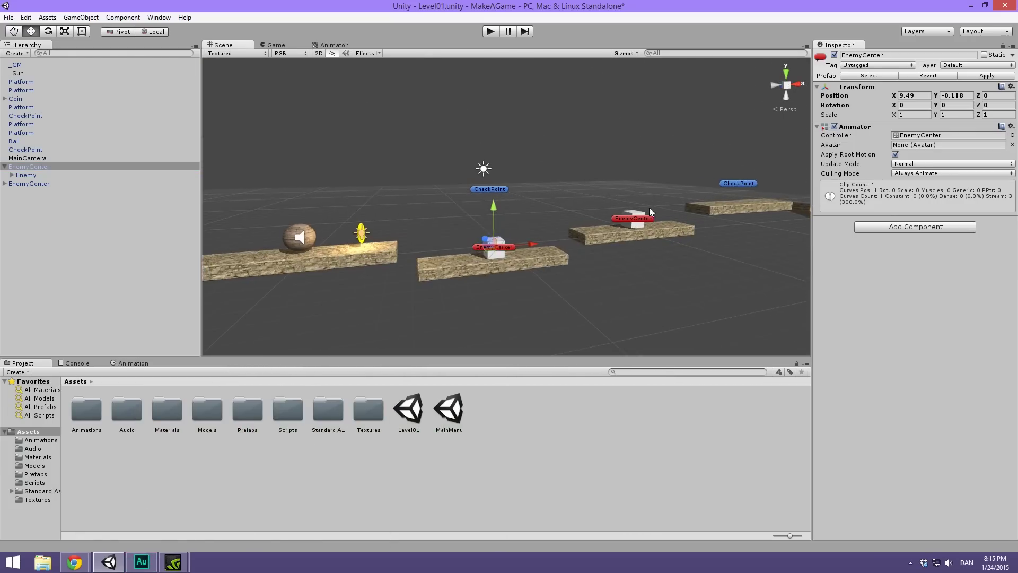
# Step: Delete the second EnemyCenter, the one on the platform farther along the course
pyautogui.moveTo(650, 208); pyautogui.dragTo(594, 213, button='middle')
pyautogui.click(72, 170)
pyautogui.press('Left')
pyautogui.press('Down')
pyautogui.press('Delete')
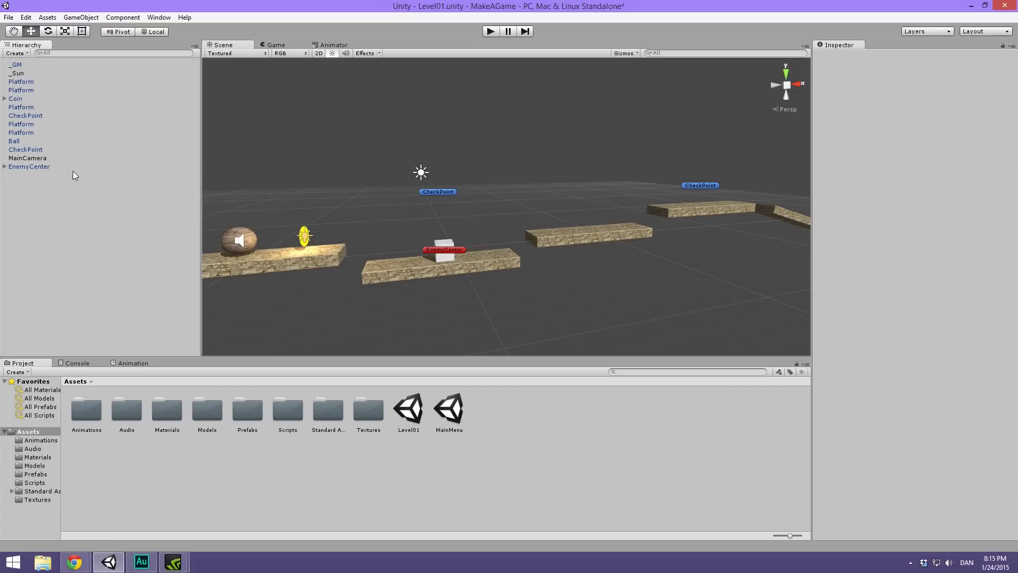
# Step: Examine the remaining enemy cube and its platform in the scene from several angles
pyautogui.moveTo(371, 237); pyautogui.dragTo(419, 237, button='middle')
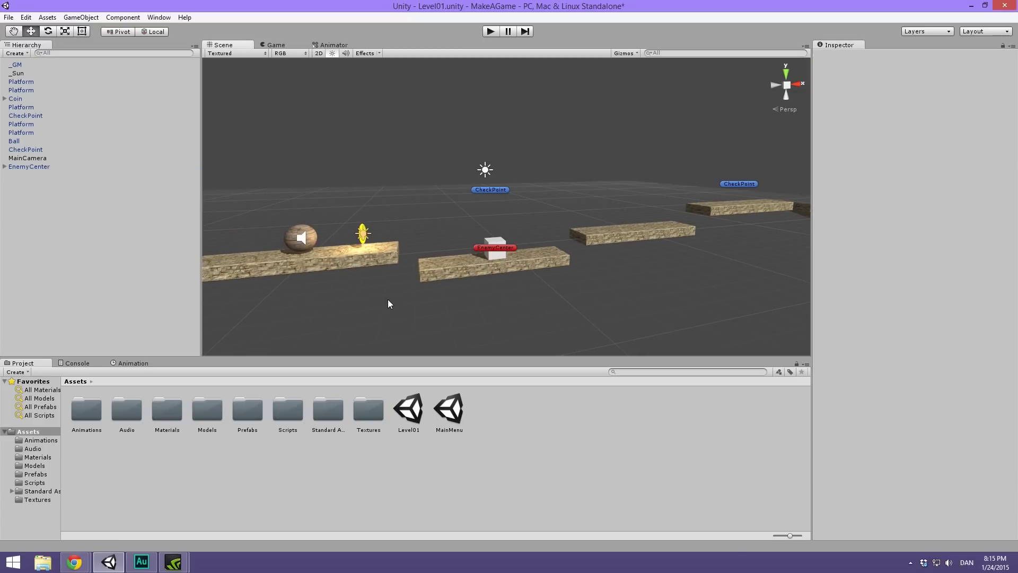
pyautogui.scroll(5, 552, 304)
pyautogui.moveTo(541, 294); pyautogui.dragTo(500, 222, button='middle')
pyautogui.keyDown('alt'); pyautogui.moveTo(501, 222); pyautogui.dragTo(554, 246); pyautogui.keyUp('alt')
pyautogui.scroll(-5, 454, 188)
pyautogui.scroll(-4, 454, 318)
pyautogui.scroll(12, 478, 259)
pyautogui.keyDown('alt'); pyautogui.moveTo(465, 271); pyautogui.dragTo(429, 265); pyautogui.keyUp('alt')
pyautogui.scroll(3, 440, 206)
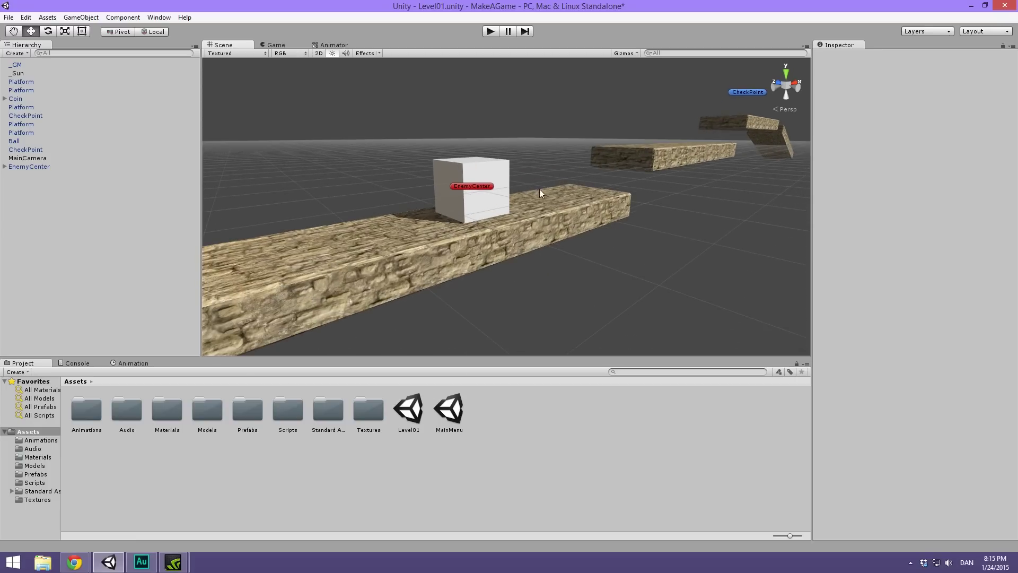
pyautogui.keyDown('alt'); pyautogui.moveTo(445, 167); pyautogui.dragTo(367, 173); pyautogui.keyUp('alt')
# Step: Create an empty GameObject as a child of Enemy inside EnemyCenter and reset its transform
pyautogui.click(45, 166)
pyautogui.scroll(3, 428, 159)
pyautogui.scroll(1, 425, 180)
pyautogui.click(5, 166)
pyautogui.click(12, 176)
pyautogui.click(24, 176)
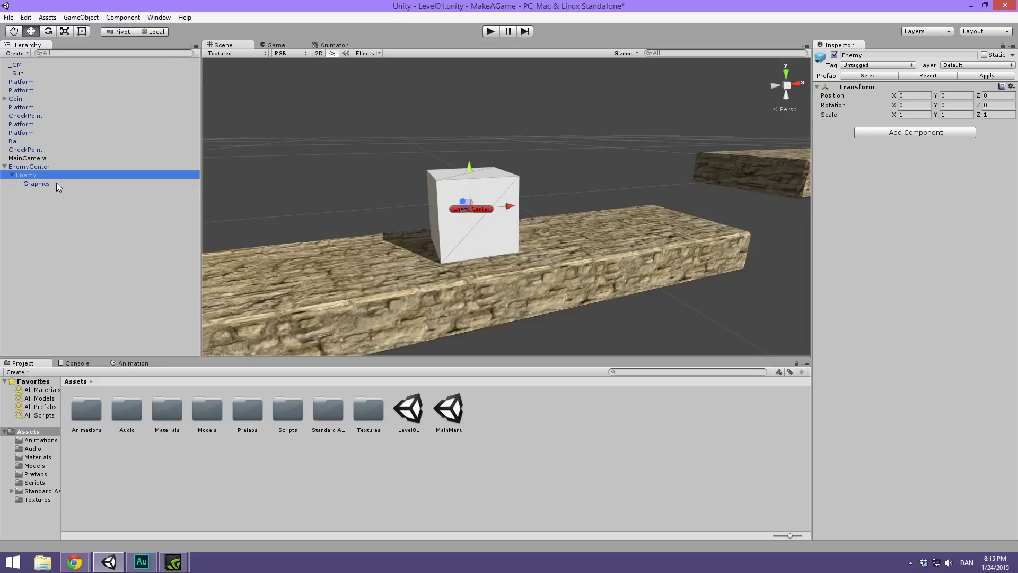
pyautogui.hotkey('ctrl', 'shift', 'n')
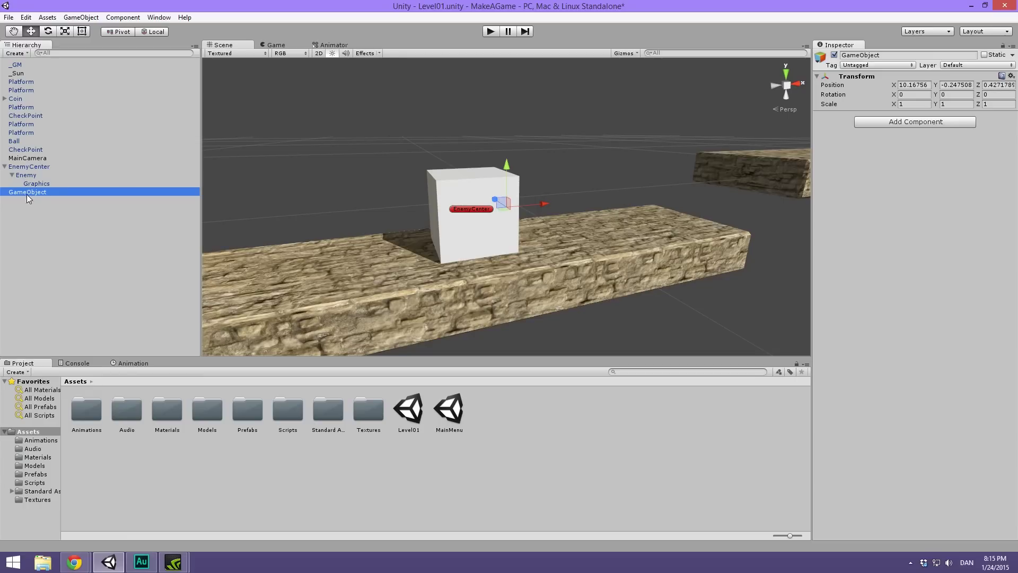
pyautogui.moveTo(44, 194); pyautogui.dragTo(32, 176)
pyautogui.rightClick(861, 76)
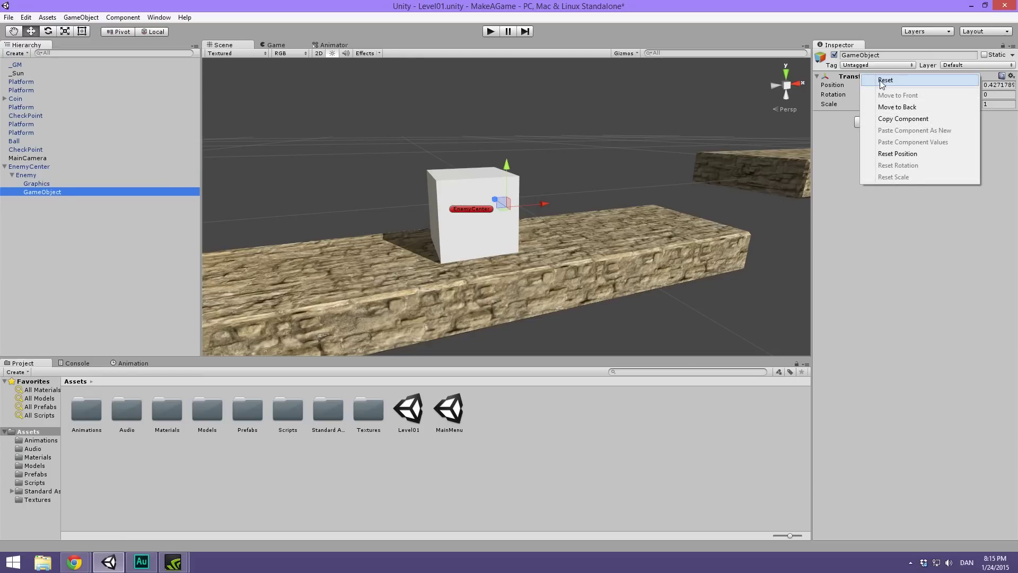
pyautogui.click(881, 81)
# Step: Add a Box Collider component to the empty GameObject under Enemy
pyautogui.click(921, 123)
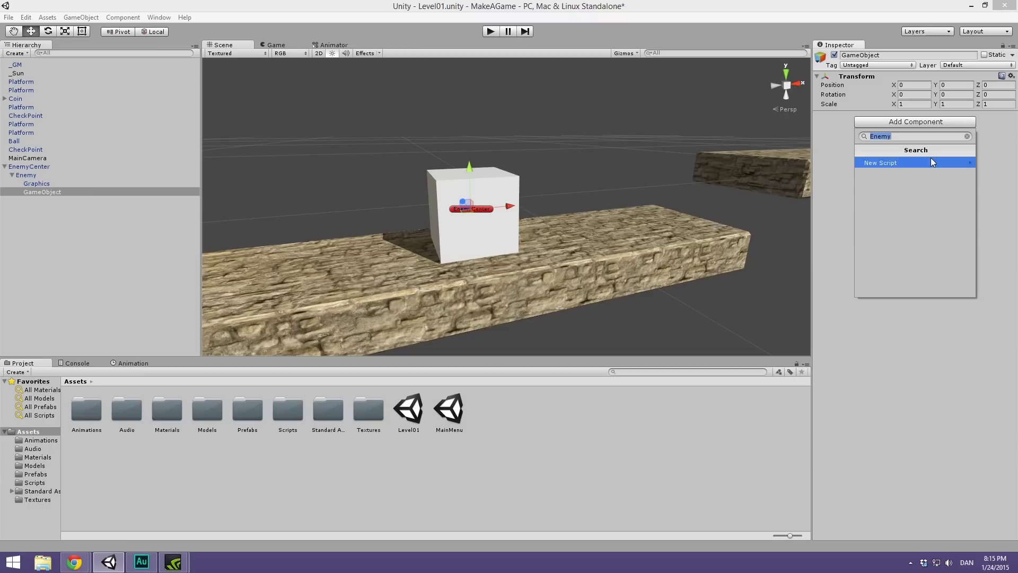
pyautogui.write('box')
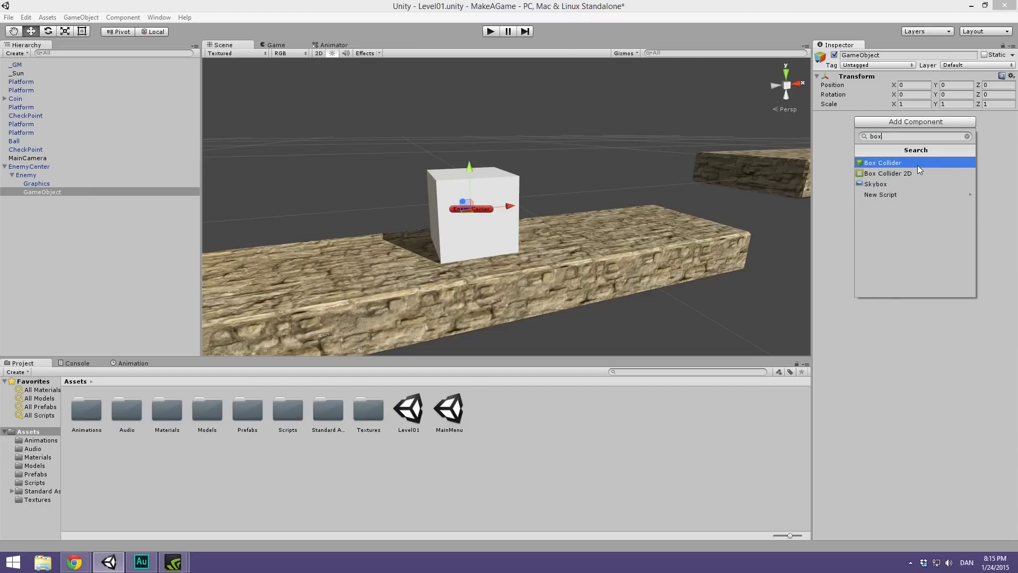
pyautogui.click(918, 166)
# Step: Scale the collider object to about 1.07 × 0.763 × 1.07 and lower it to Y -0.152 around the cube's lower part
pyautogui.keyDown('alt'); pyautogui.moveTo(525, 212); pyautogui.dragTo(570, 168); pyautogui.keyUp('alt')
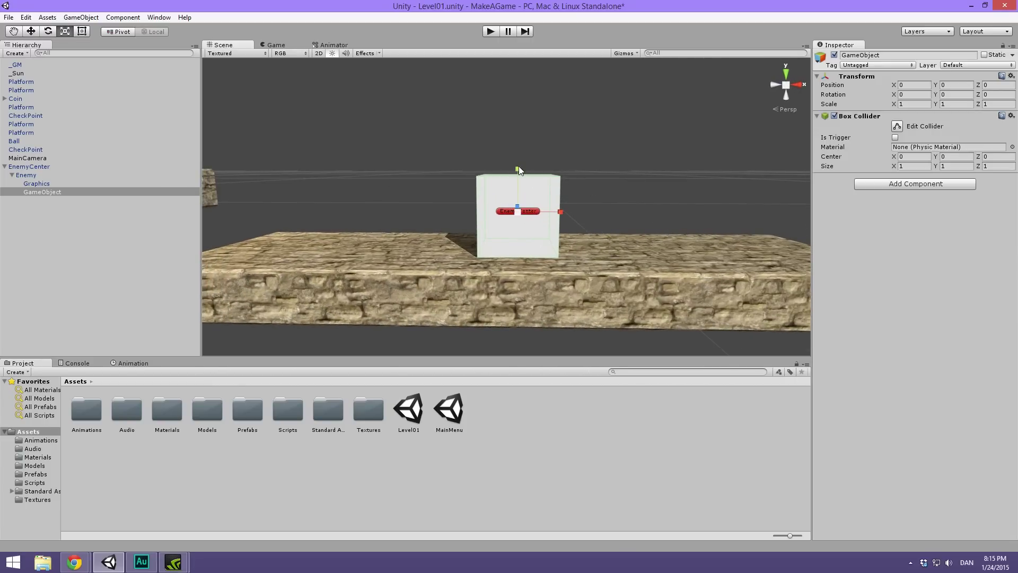
pyautogui.press('w')
pyautogui.moveTo(517, 168); pyautogui.dragTo(516, 173)
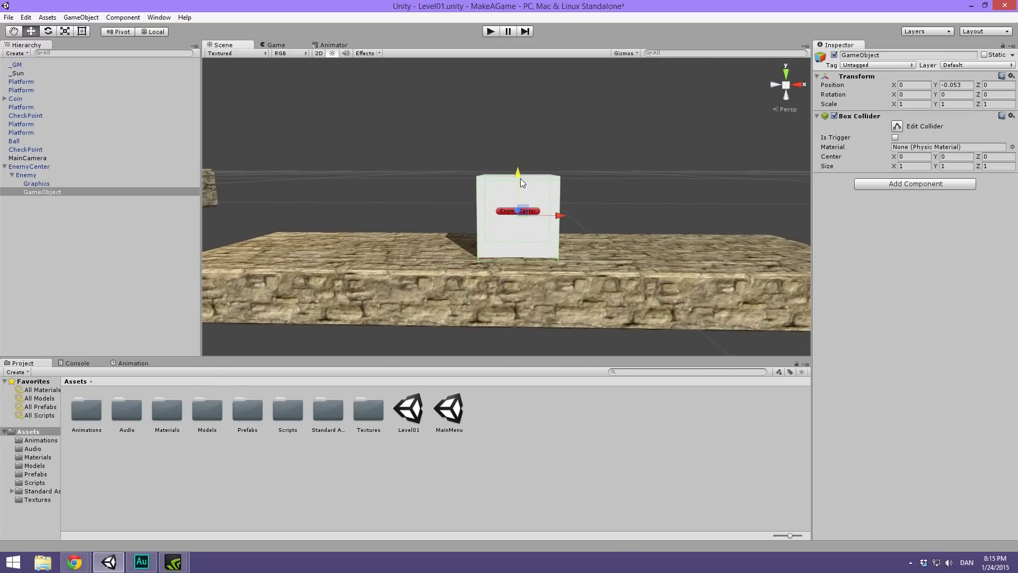
pyautogui.press('r')
pyautogui.moveTo(519, 217); pyautogui.dragTo(523, 211)
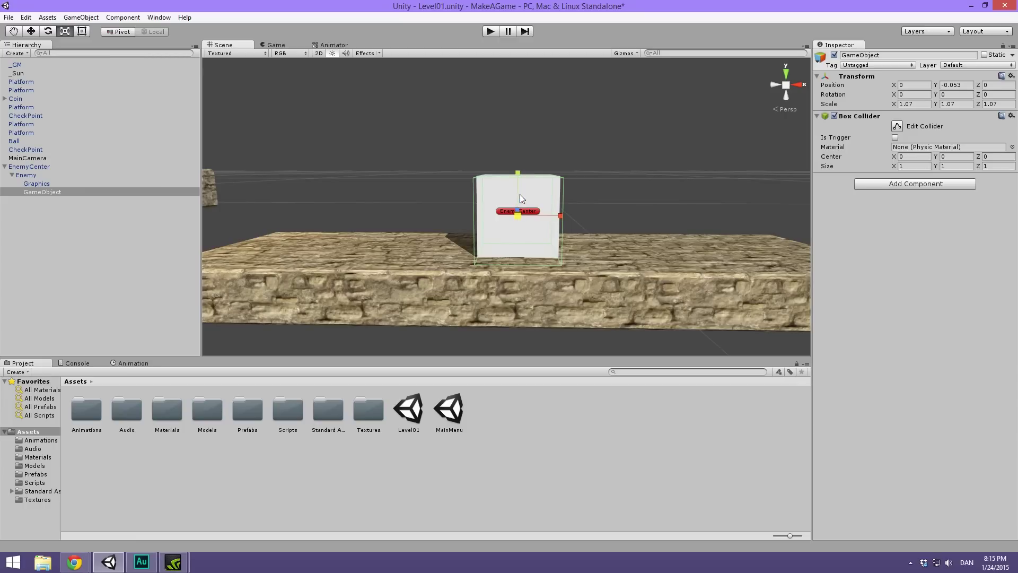
pyautogui.moveTo(518, 176); pyautogui.dragTo(618, 215)
pyautogui.press('w')
pyautogui.keyDown('alt'); pyautogui.moveTo(332, 310); pyautogui.dragTo(407, 222); pyautogui.keyUp('alt')
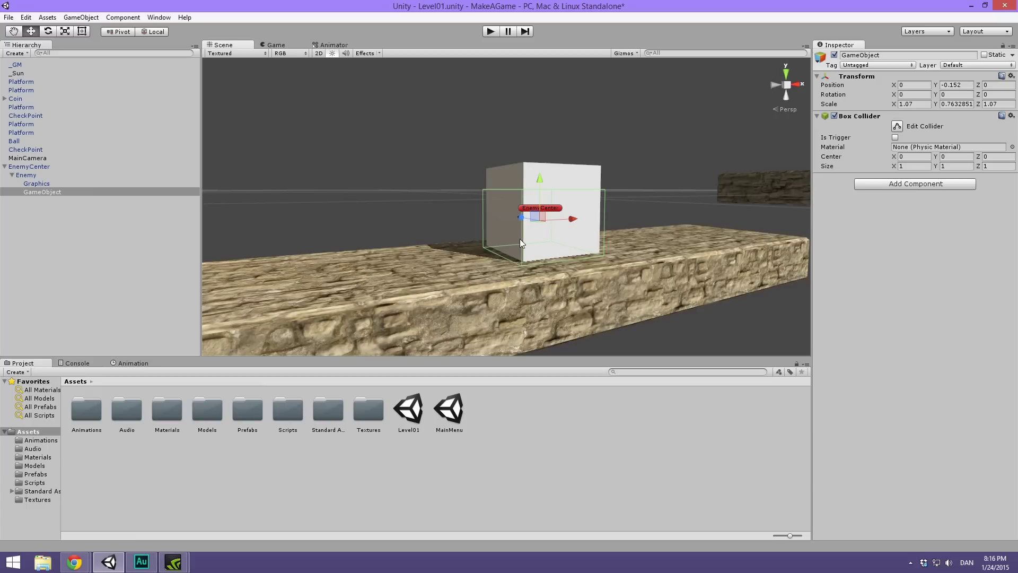
pyautogui.keyDown('alt'); pyautogui.moveTo(567, 246); pyautogui.dragTo(528, 174); pyautogui.keyUp('alt')
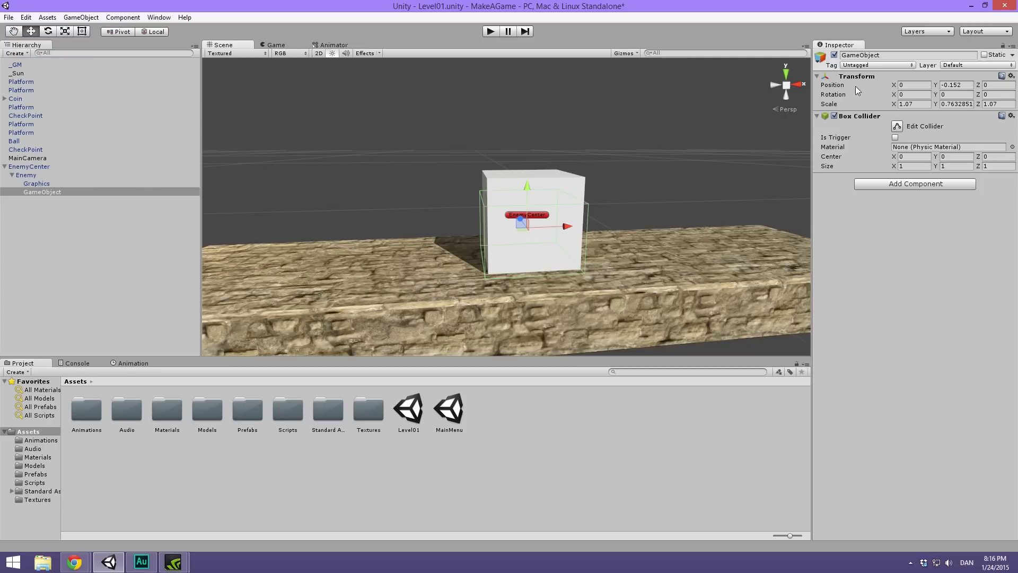
# Step: Rename the collider GameObject as KillBox
pyautogui.click(884, 54)
pyautogui.press('BackSpace')
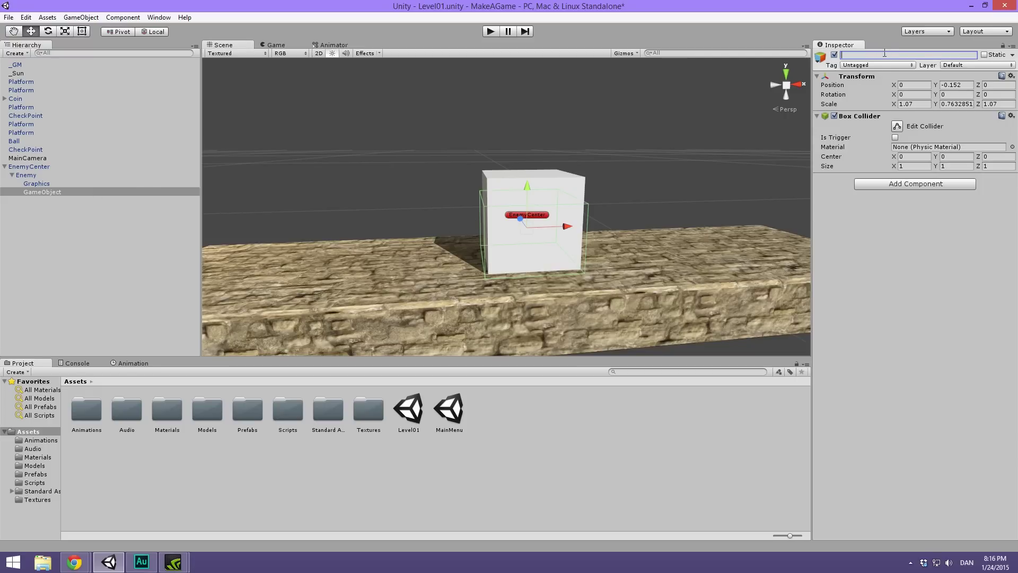
pyautogui.write('KillBox')
pyautogui.press('Return')
# Step: Duplicate KillBox and rename the copy as HitBox
pyautogui.click(43, 192)
pyautogui.hotkey('ctrl', 'd')
pyautogui.click(37, 201)
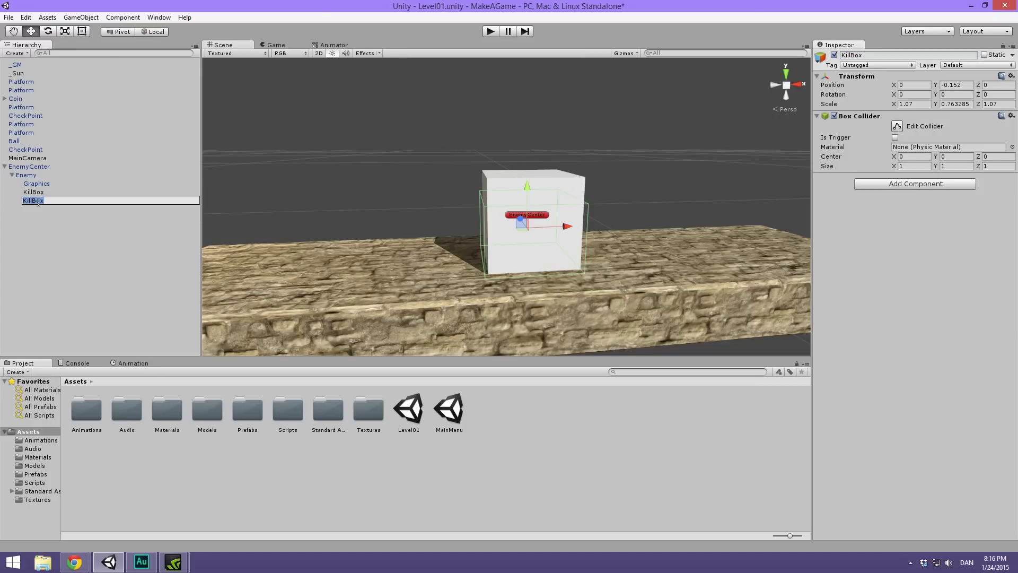
pyautogui.write('HitBox')
pyautogui.press('Return')
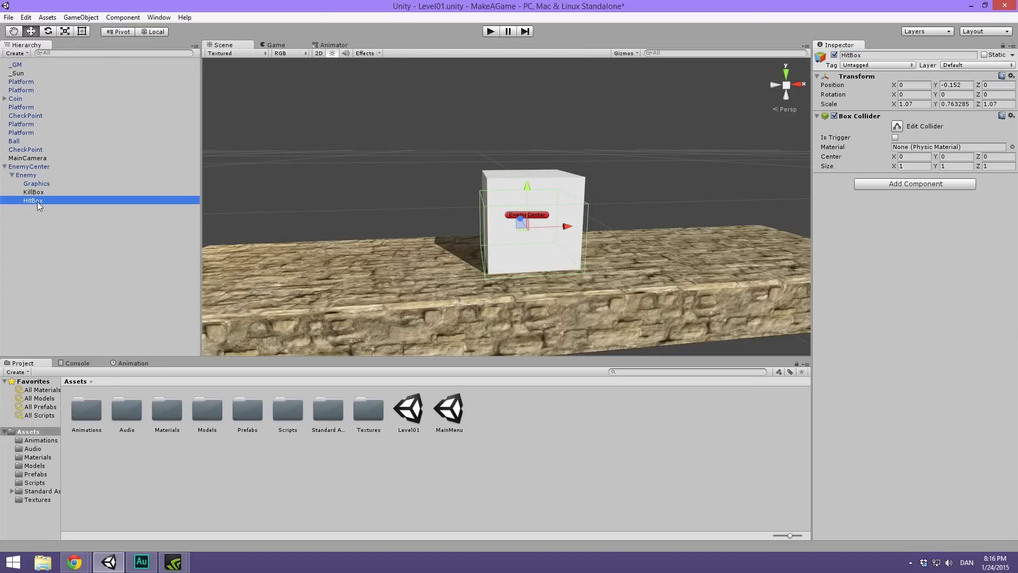
# Step: Shrink HitBox to about 0.19 × 0.14 × 0.19 and raise it to Y 0.563 on top of the enemy cube
pyautogui.press('r')
pyautogui.moveTo(531, 228); pyautogui.dragTo(486, 230)
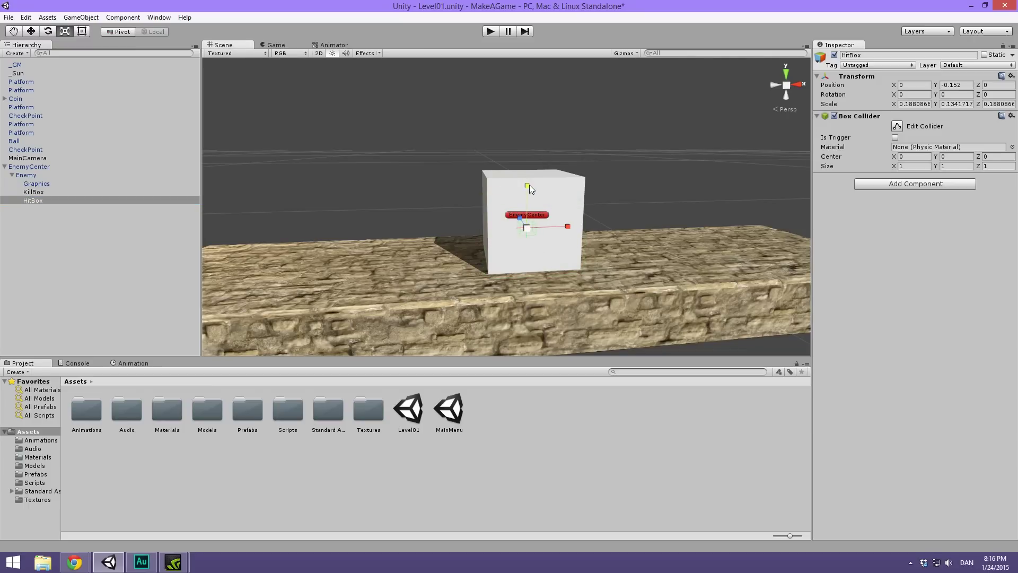
pyautogui.moveTo(535, 154); pyautogui.dragTo(534, 150)
pyautogui.press('w')
pyautogui.moveTo(526, 186); pyautogui.dragTo(510, 152)
pyautogui.scroll(3, 688, 141)
pyautogui.press('r')
pyautogui.press('w')
pyautogui.keyDown('alt'); pyautogui.moveTo(595, 170); pyautogui.dragTo(710, 164); pyautogui.keyUp('alt')
pyautogui.moveTo(514, 148); pyautogui.dragTo(464, 220)
pyautogui.keyDown('alt'); pyautogui.moveTo(540, 189); pyautogui.dragTo(386, 211); pyautogui.keyUp('alt')
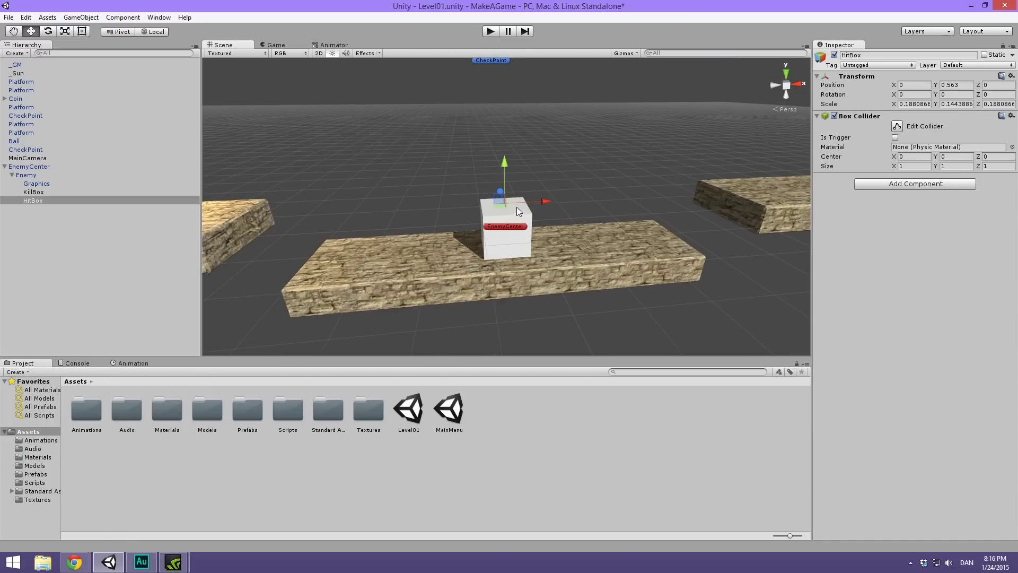
# Step: Enlarge HitBox to a scale of about 0.556 × 0.205 × 0.618 so it covers most of the cube's top
pyautogui.press('r')
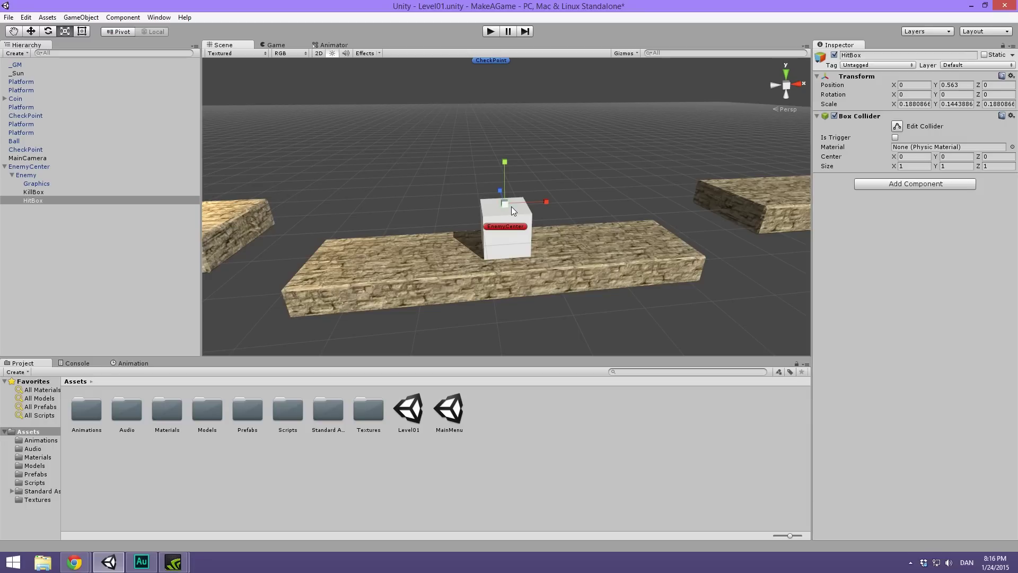
pyautogui.moveTo(503, 202); pyautogui.dragTo(584, 198)
pyautogui.keyDown('alt'); pyautogui.moveTo(584, 199); pyautogui.dragTo(769, 303); pyautogui.keyUp('alt')
pyautogui.moveTo(470, 211); pyautogui.dragTo(389, 160)
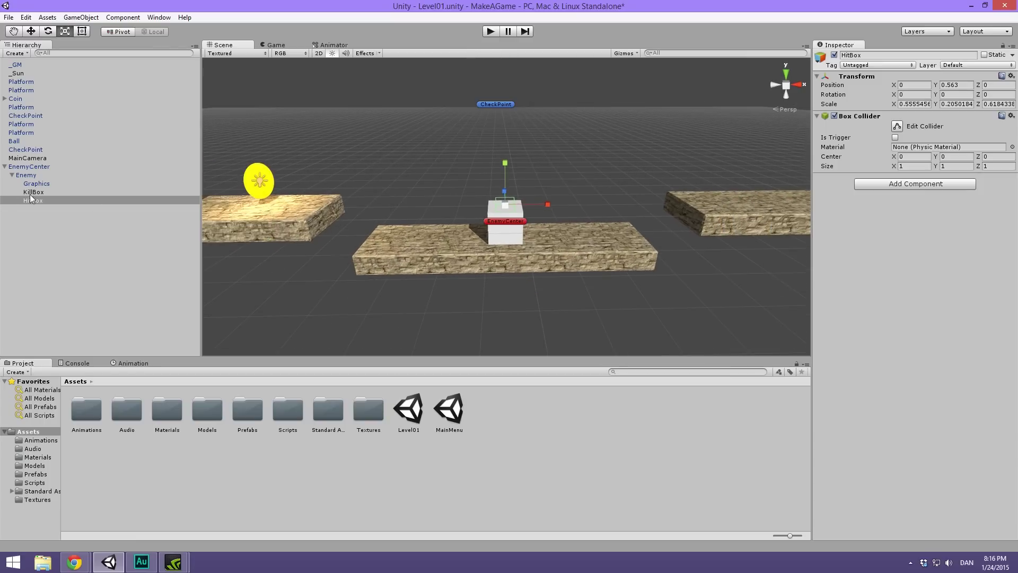
# Step: Enable Is Trigger on the Box Colliders of both KillBox and HitBox
pyautogui.click(52, 191)
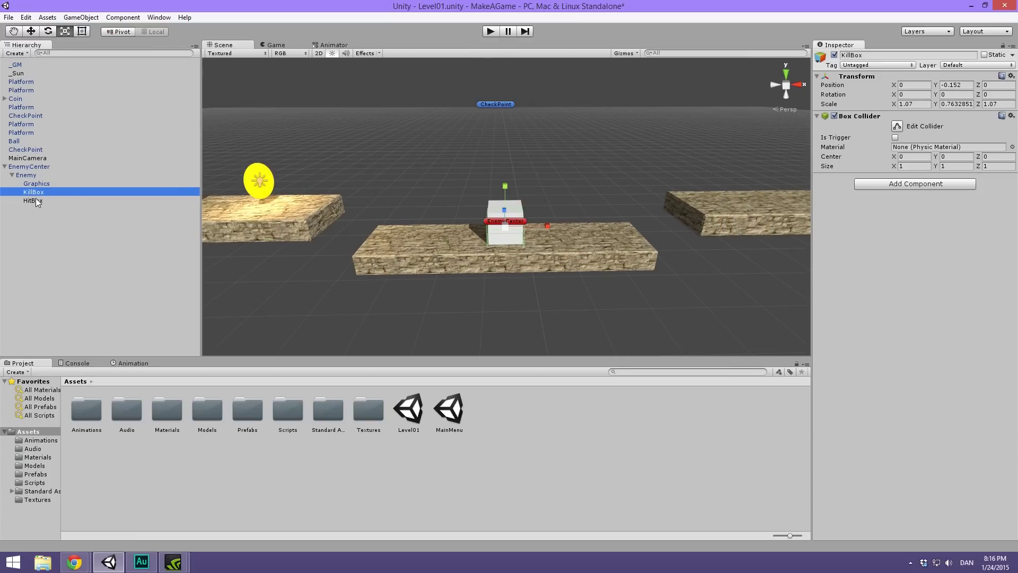
pyautogui.keyDown('ctrl'); pyautogui.click(33, 200); pyautogui.keyUp('ctrl')
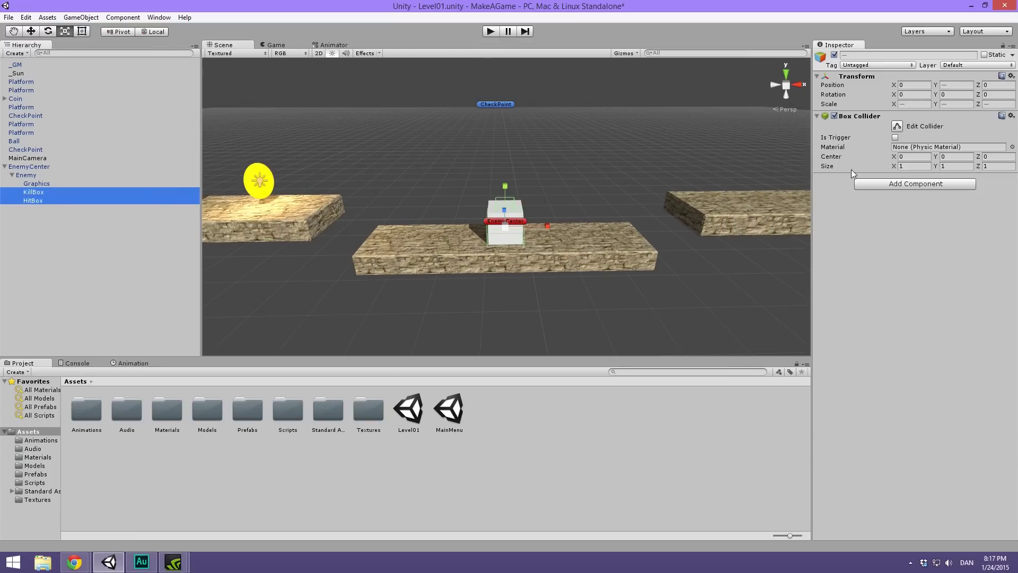
pyautogui.click(896, 138)
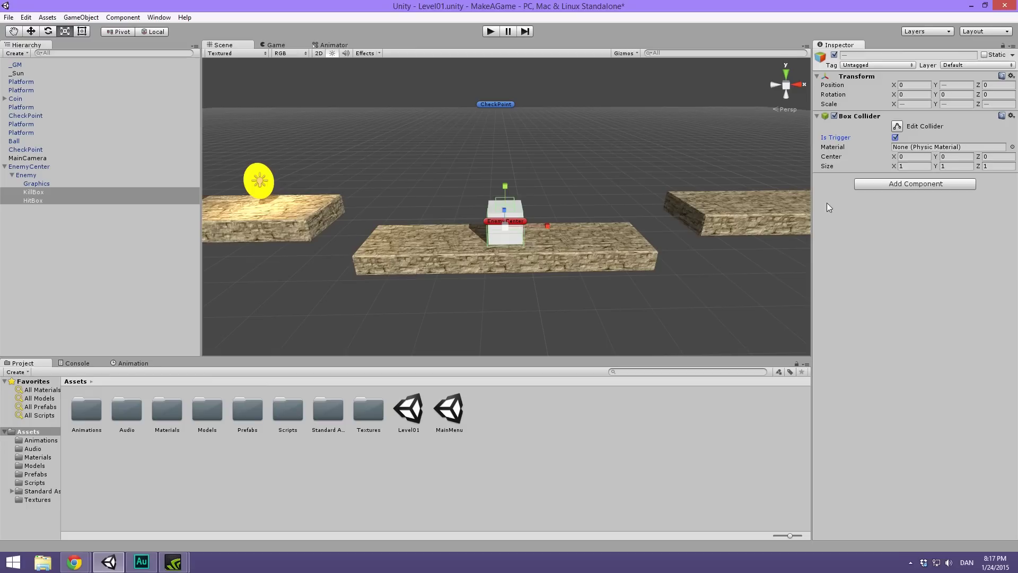
# Step: Create a new JavaScript script named DieOnHit and attach it to HitBox
pyautogui.scroll(8, 590, 238)
pyautogui.moveTo(557, 239); pyautogui.dragTo(555, 240, button='middle')
pyautogui.keyDown('alt'); pyautogui.moveTo(555, 240); pyautogui.dragTo(516, 178); pyautogui.keyUp('alt')
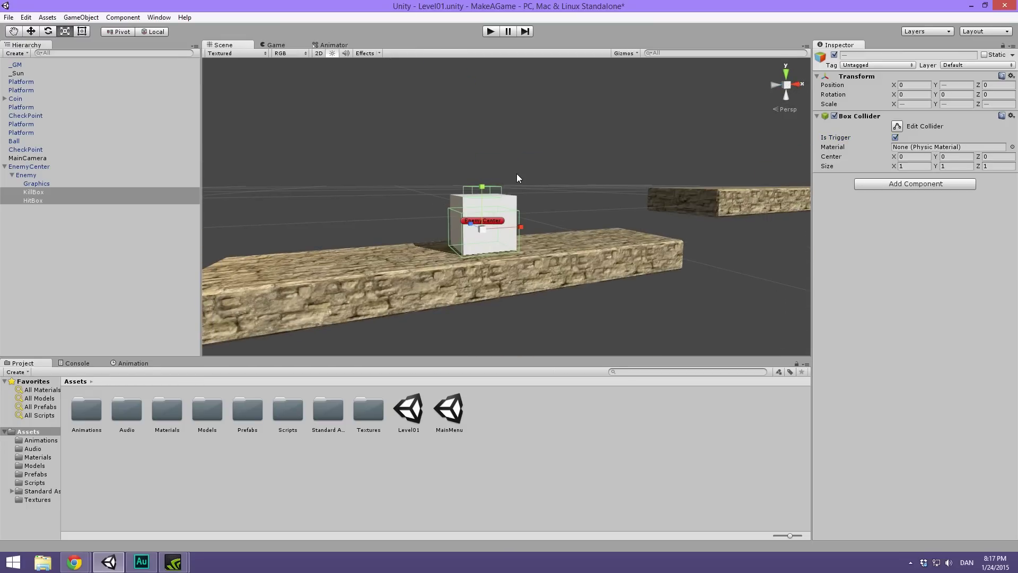
pyautogui.click(63, 200)
pyautogui.click(45, 233)
pyautogui.click(35, 201)
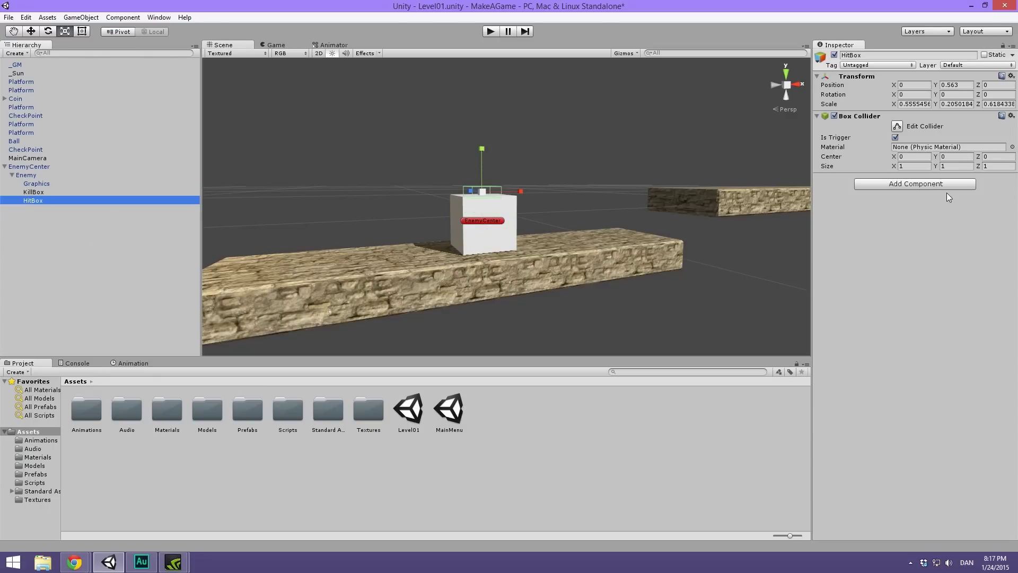
pyautogui.click(935, 184)
pyautogui.press('BackSpace')
pyautogui.click(889, 352)
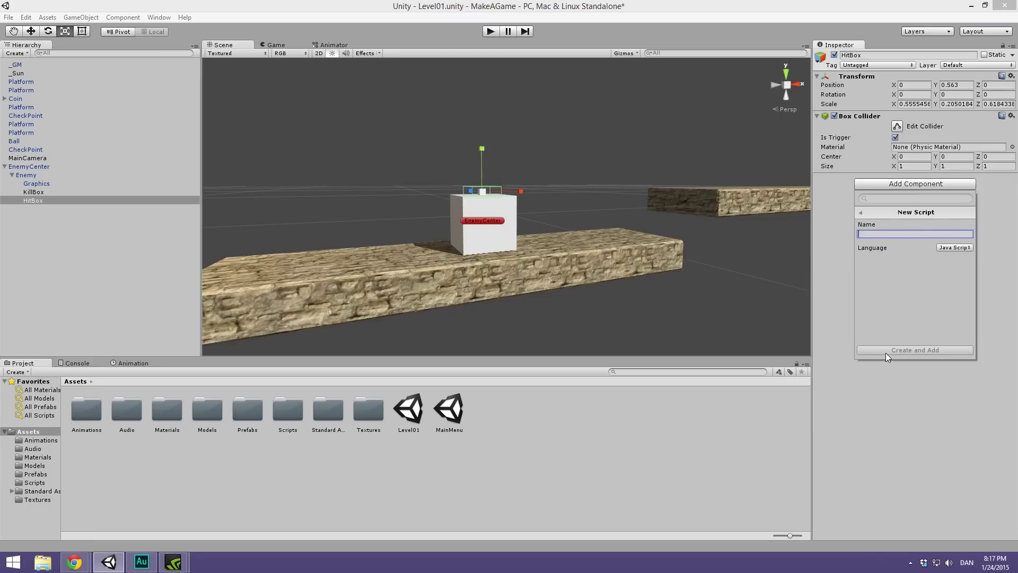
pyautogui.write('DieOn')
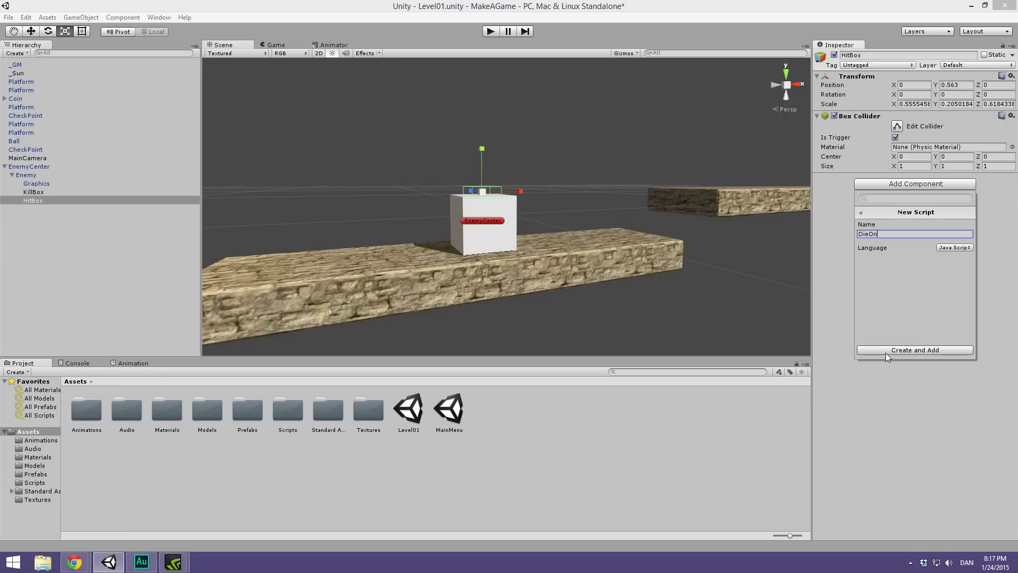
pyautogui.write('Hit')
pyautogui.click(885, 350)
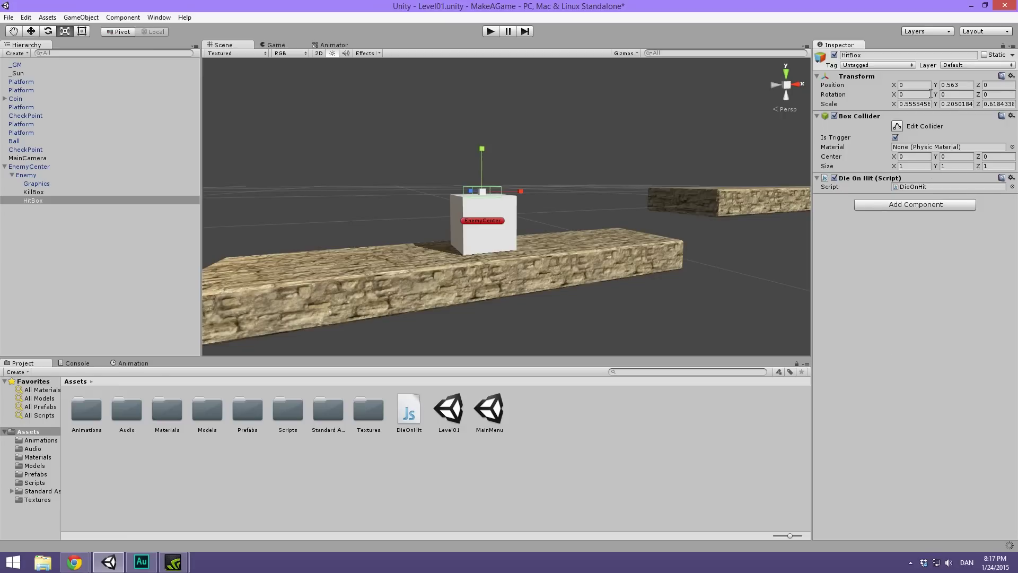
# Step: Create a new JavaScript script named Enemy and attach it to EnemyCenter
pyautogui.click(38, 172)
pyautogui.click(46, 169)
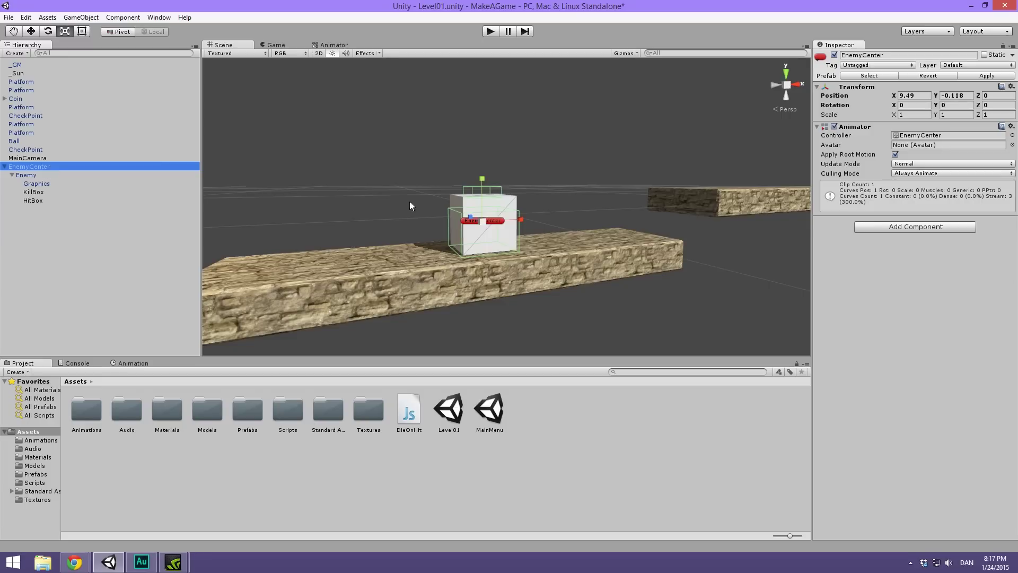
pyautogui.click(859, 229)
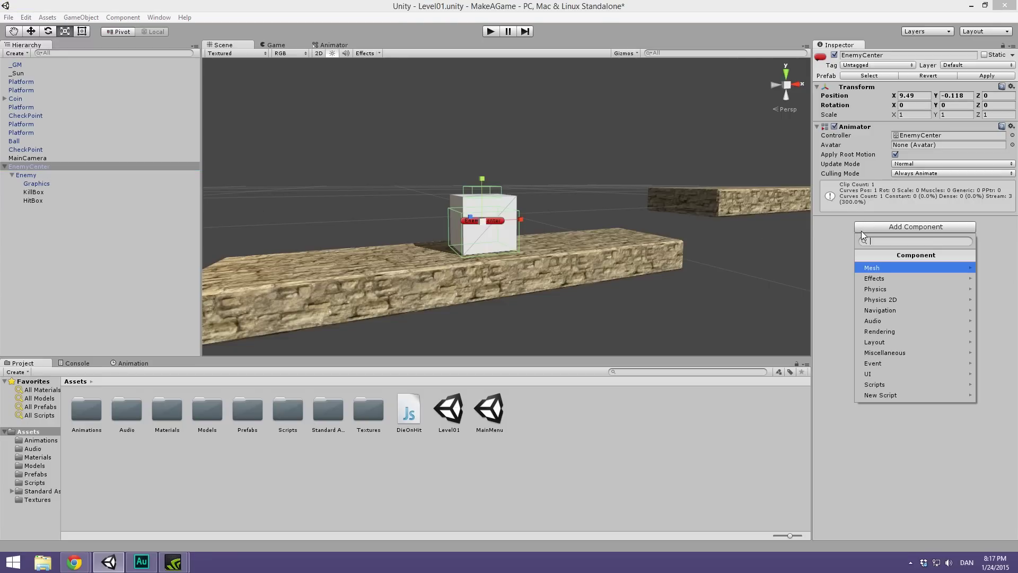
pyautogui.click(931, 393)
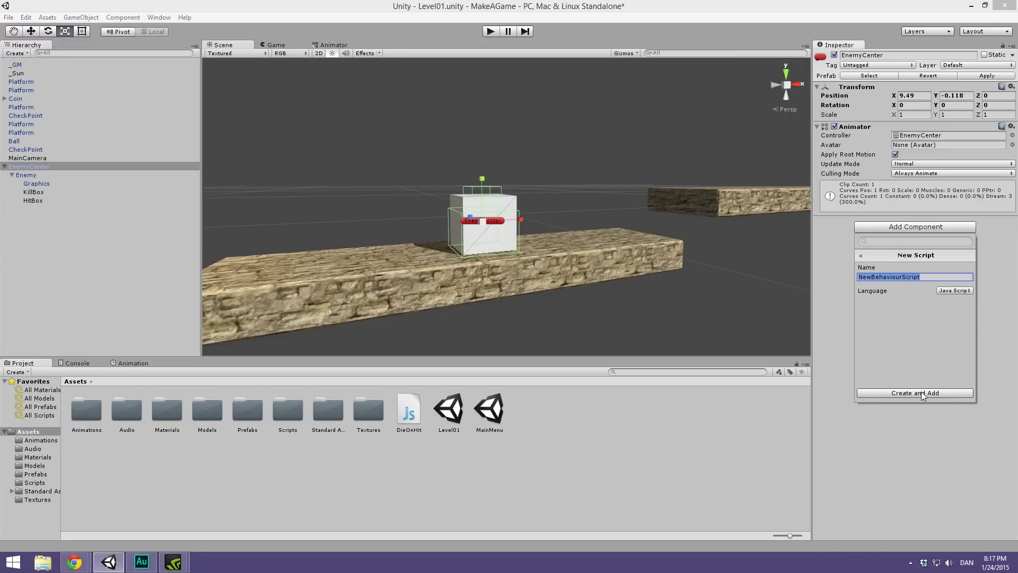
pyautogui.write('Enemy')
pyautogui.click(921, 392)
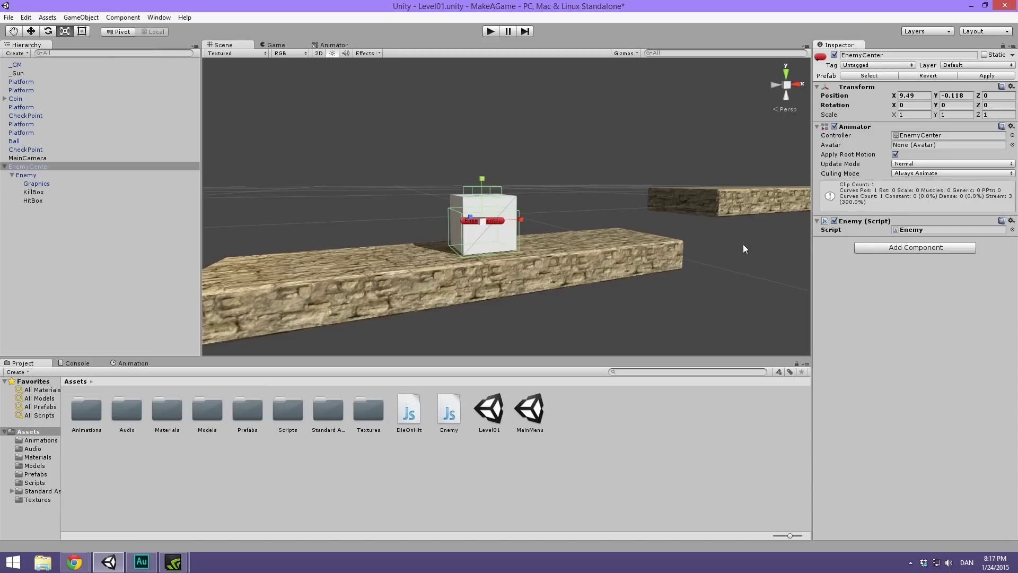
# Step: Review the components and collider areas of HitBox and KillBox on the enemy cube
pyautogui.click(34, 201)
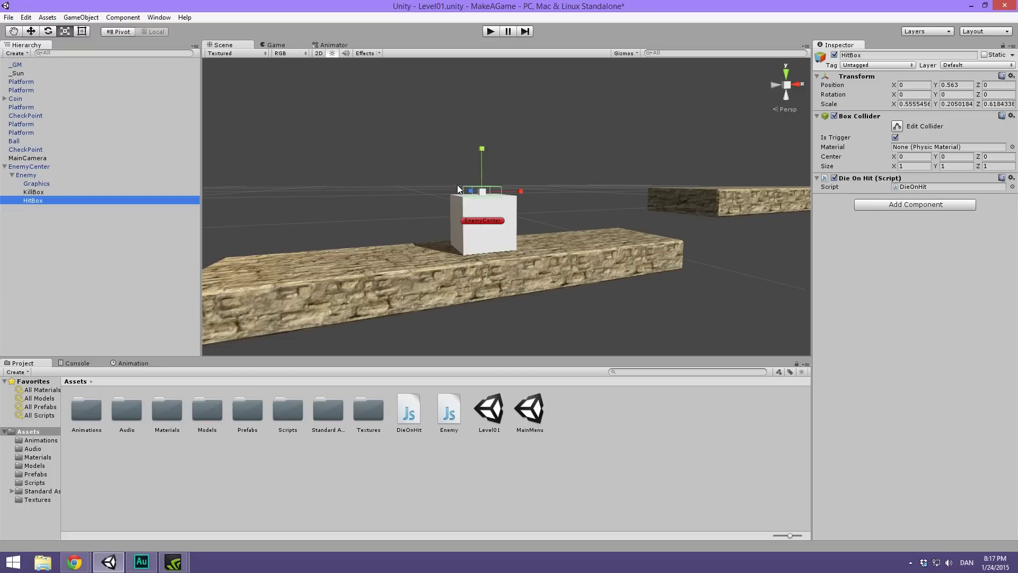
pyautogui.click(50, 192)
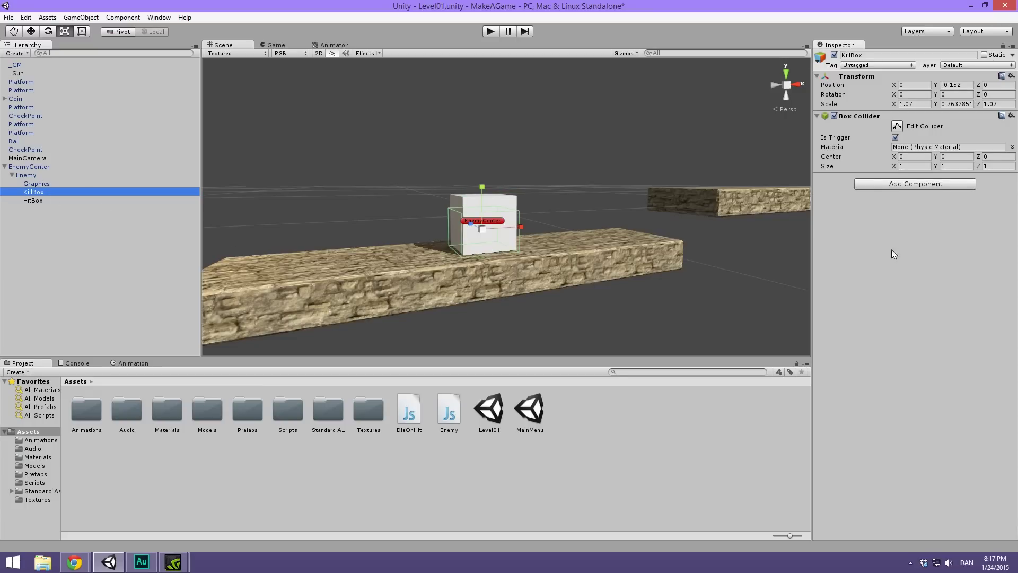
pyautogui.keyDown('alt'); pyautogui.moveTo(782, 188); pyautogui.dragTo(669, 191); pyautogui.keyUp('alt')
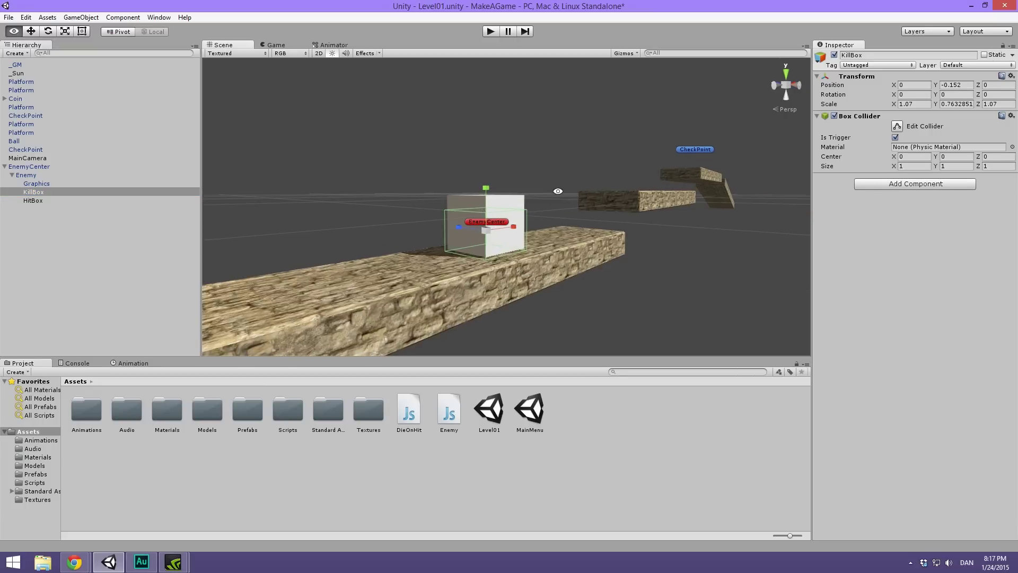
# Step: Examine the trigger areas of KillBox and HitBox, individually and selected together, around the enemy cube
pyautogui.click(46, 200)
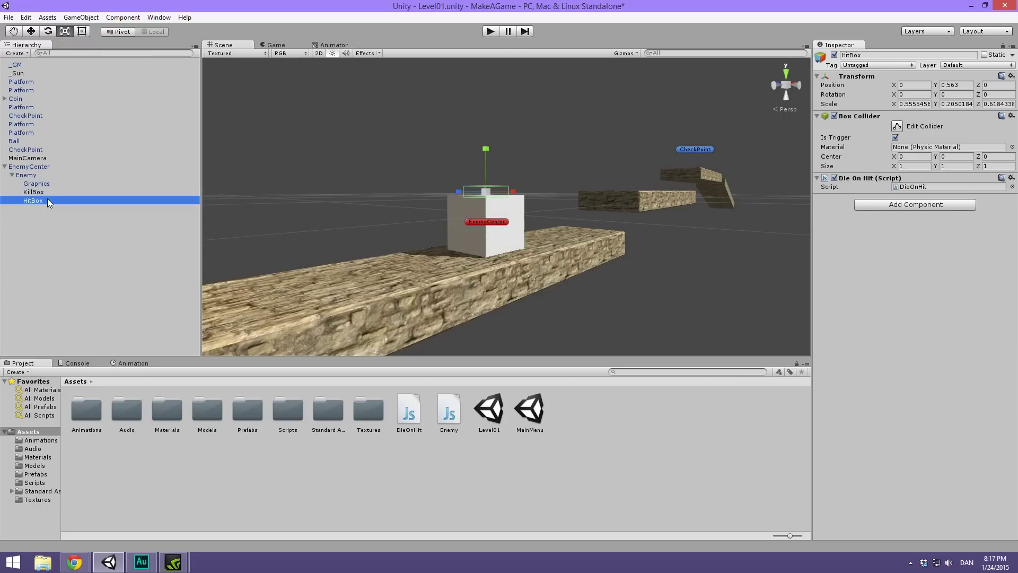
pyautogui.click(38, 176)
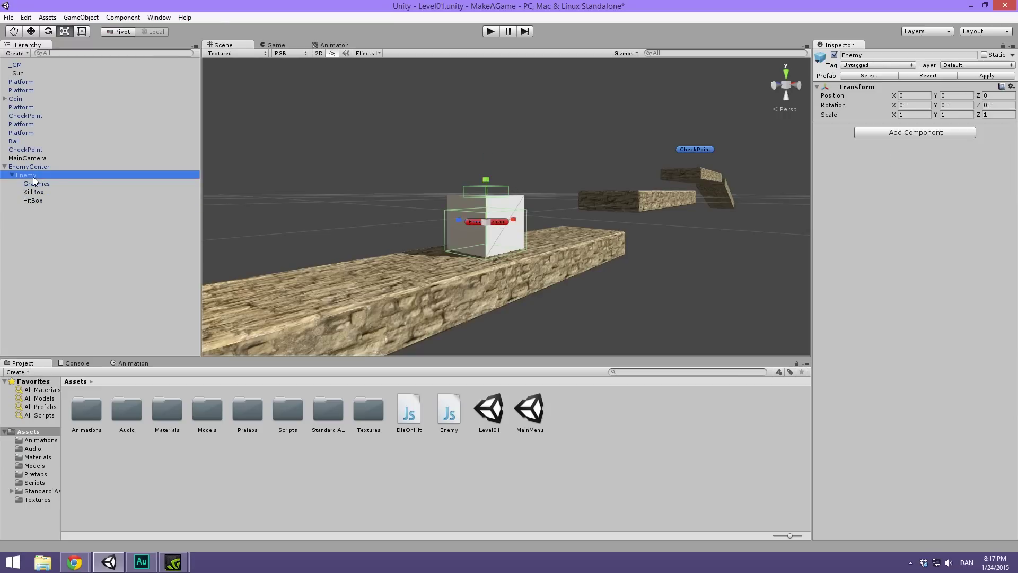
pyautogui.click(49, 191)
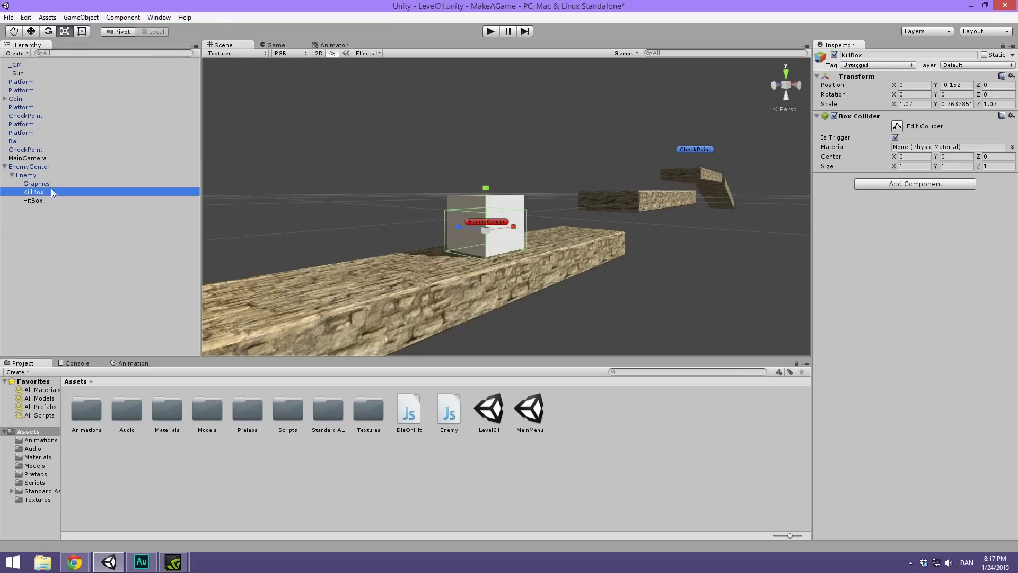
pyautogui.keyDown('shift'); pyautogui.click(50, 200); pyautogui.keyUp('shift')
pyautogui.keyDown('alt'); pyautogui.moveTo(493, 237); pyautogui.dragTo(486, 210); pyautogui.keyUp('alt')
pyautogui.scroll(3, 519, 217)
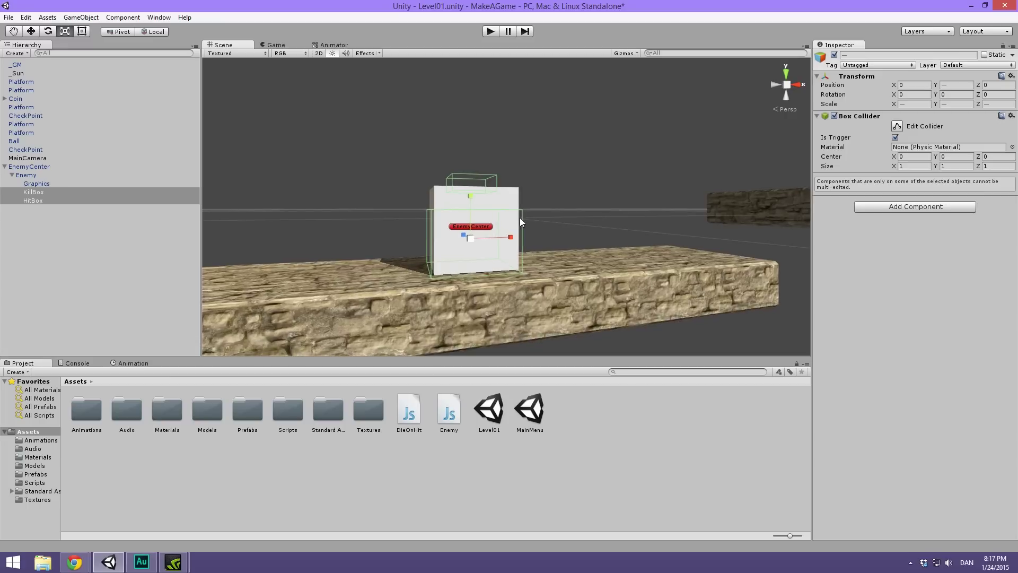
pyautogui.moveTo(531, 202); pyautogui.dragTo(543, 228, button='middle')
pyautogui.keyDown('alt'); pyautogui.moveTo(543, 228); pyautogui.dragTo(586, 232); pyautogui.keyUp('alt')
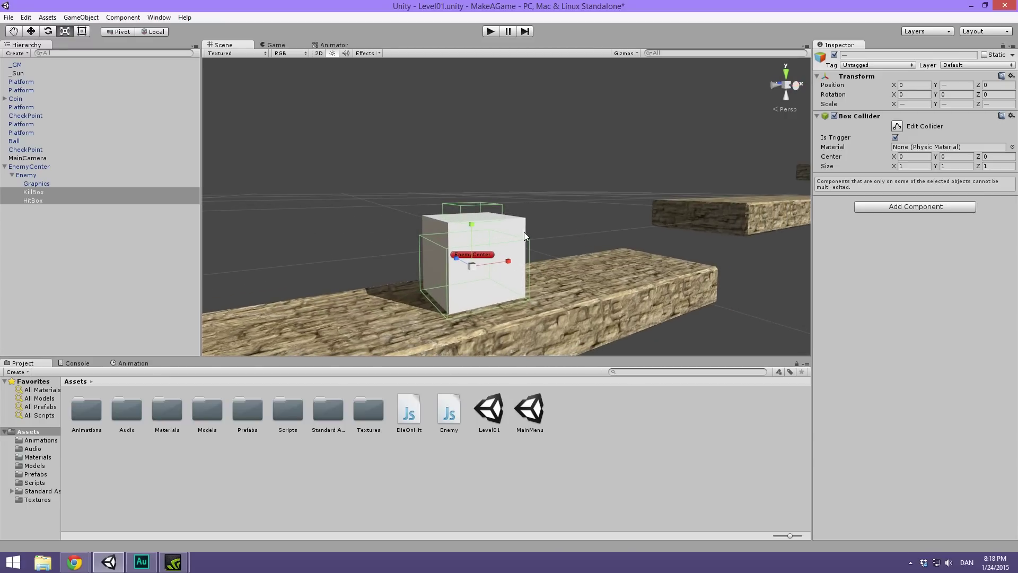
# Step: Add a new layer named PlayerCollision as User Layer 8
pyautogui.click(965, 66)
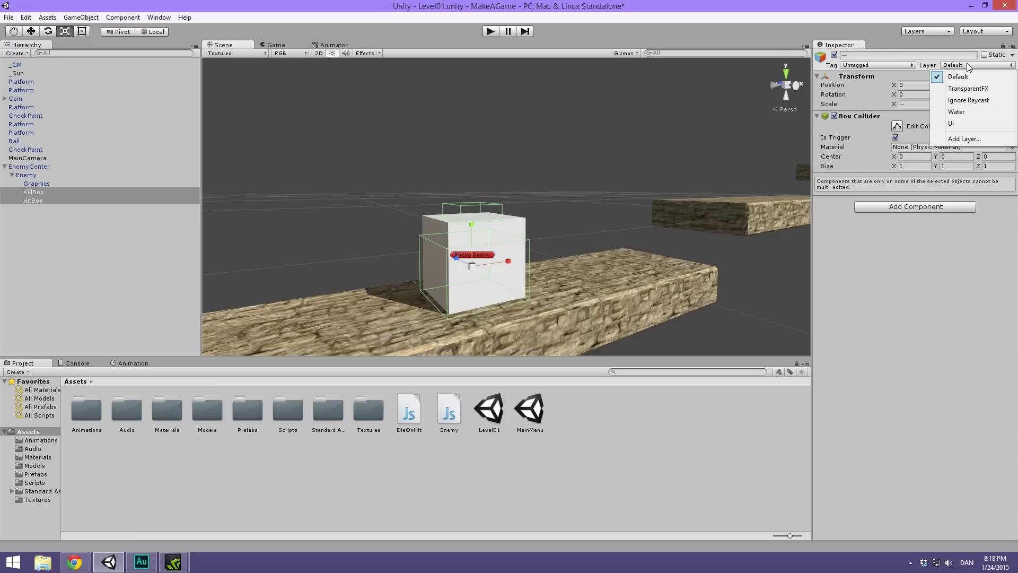
pyautogui.click(968, 65)
pyautogui.click(979, 65)
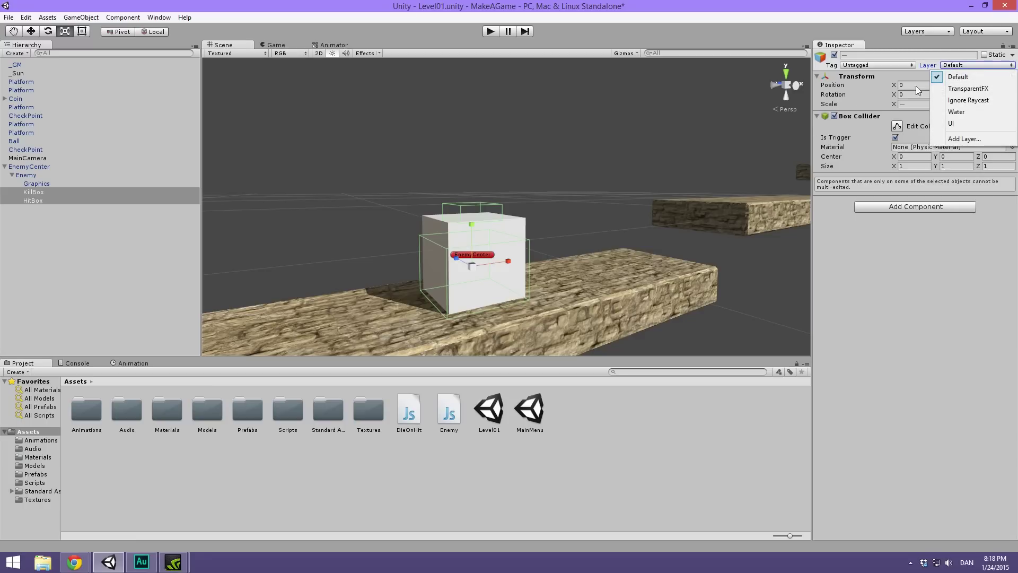
pyautogui.click(973, 66)
pyautogui.click(973, 63)
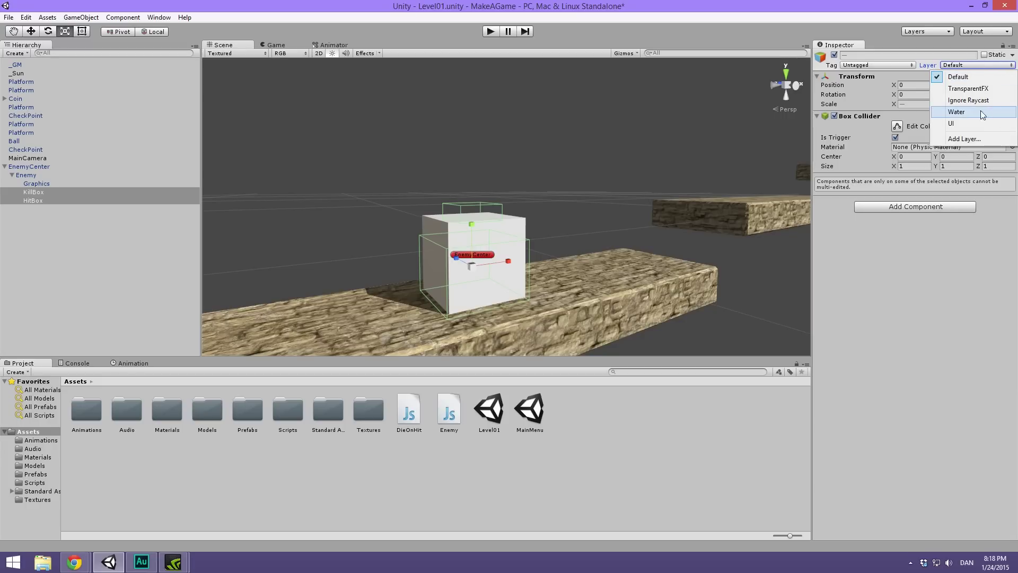
pyautogui.click(978, 139)
pyautogui.click(932, 184)
pyautogui.write('PlayerCollision')
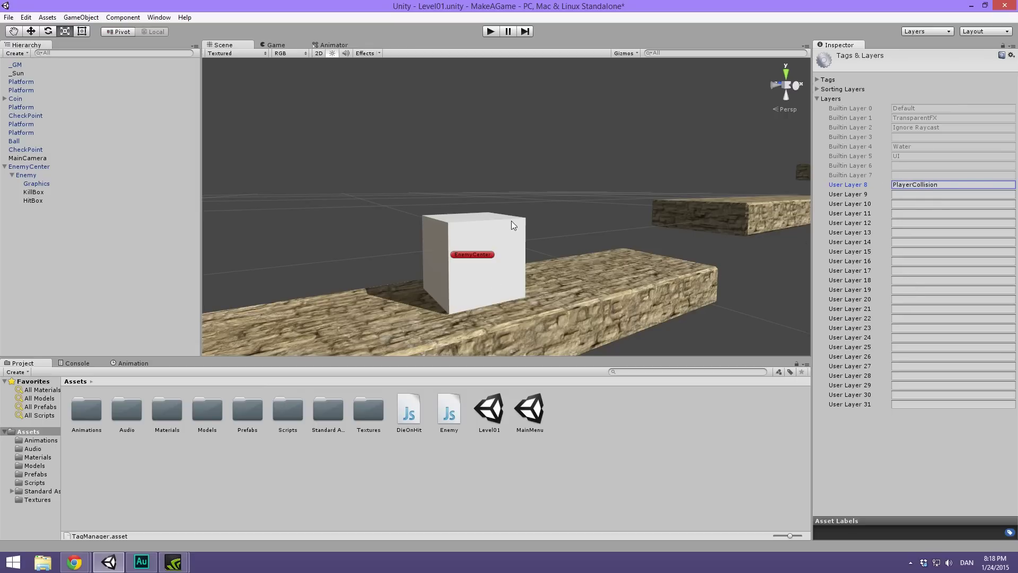
# Step: Assign the PlayerCollision layer to both KillBox and HitBox
pyautogui.click(46, 194)
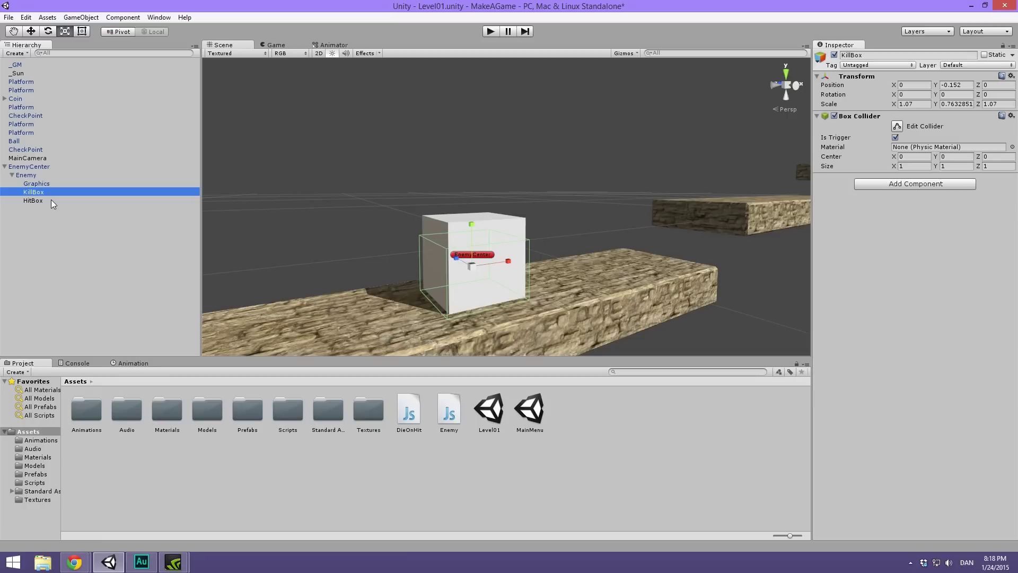
pyautogui.keyDown('shift'); pyautogui.click(51, 200); pyautogui.keyUp('shift')
pyautogui.click(952, 65)
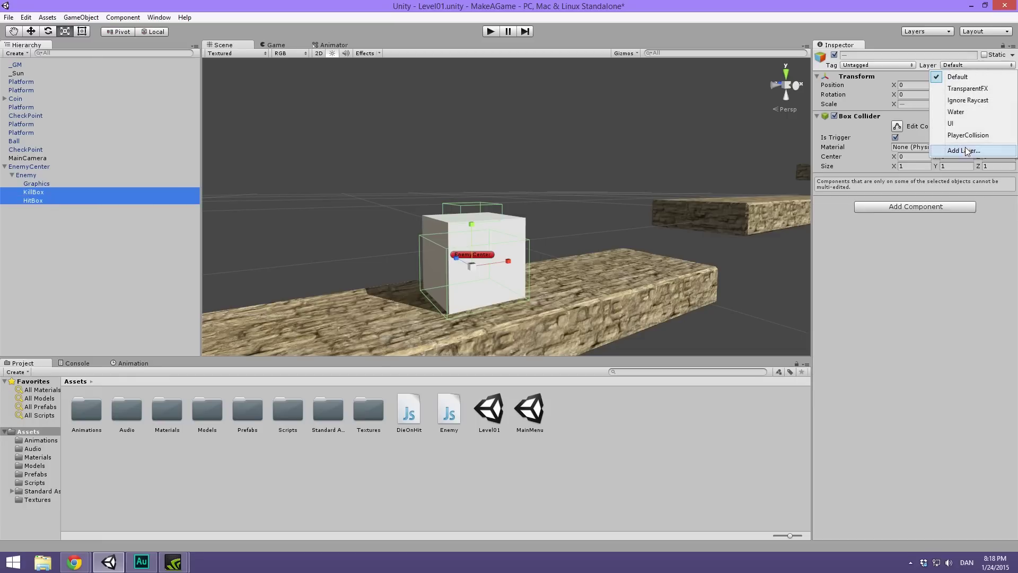
pyautogui.click(965, 137)
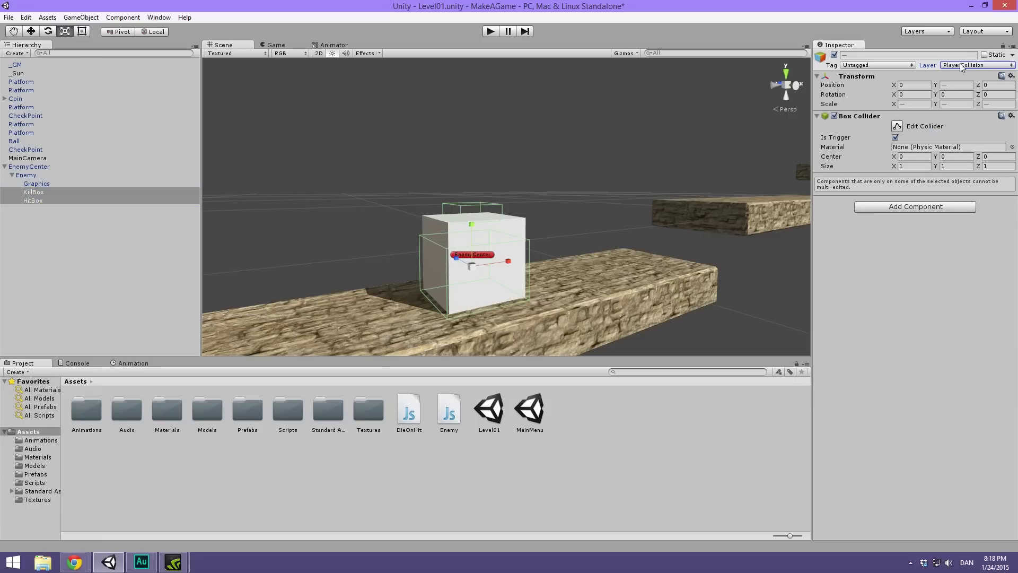
pyautogui.click(52, 193)
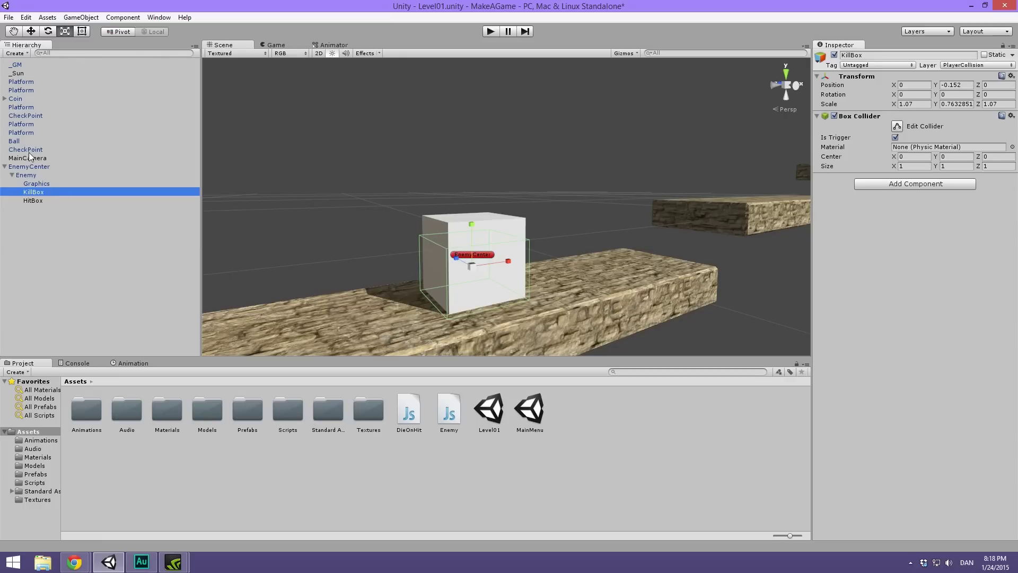
# Step: Add a new layer named Player as User Layer 9 for the Ball
pyautogui.click(15, 141)
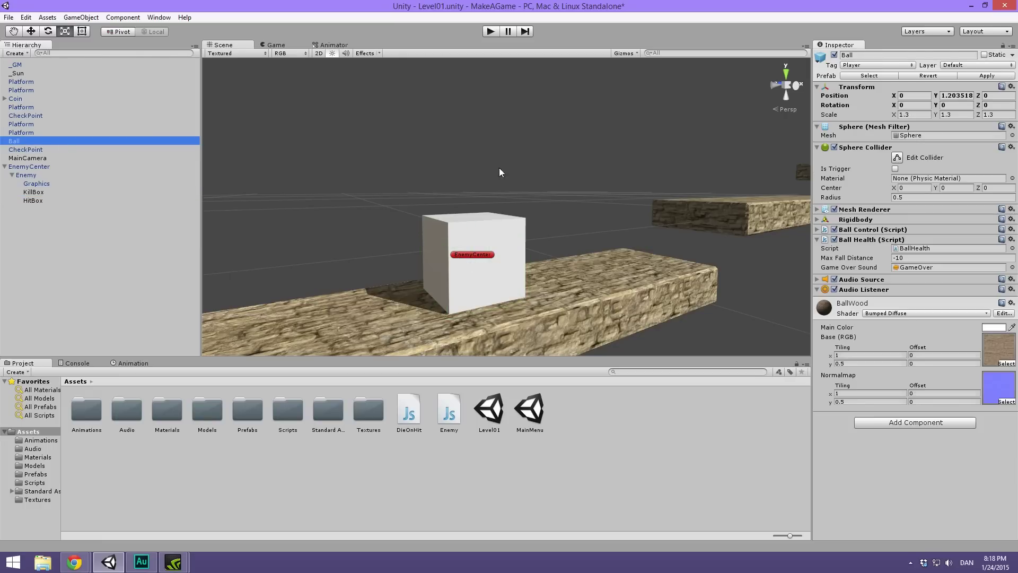
pyautogui.press('f')
pyautogui.keyDown('alt'); pyautogui.moveTo(606, 199); pyautogui.dragTo(609, 199); pyautogui.keyUp('alt')
pyautogui.click(995, 67)
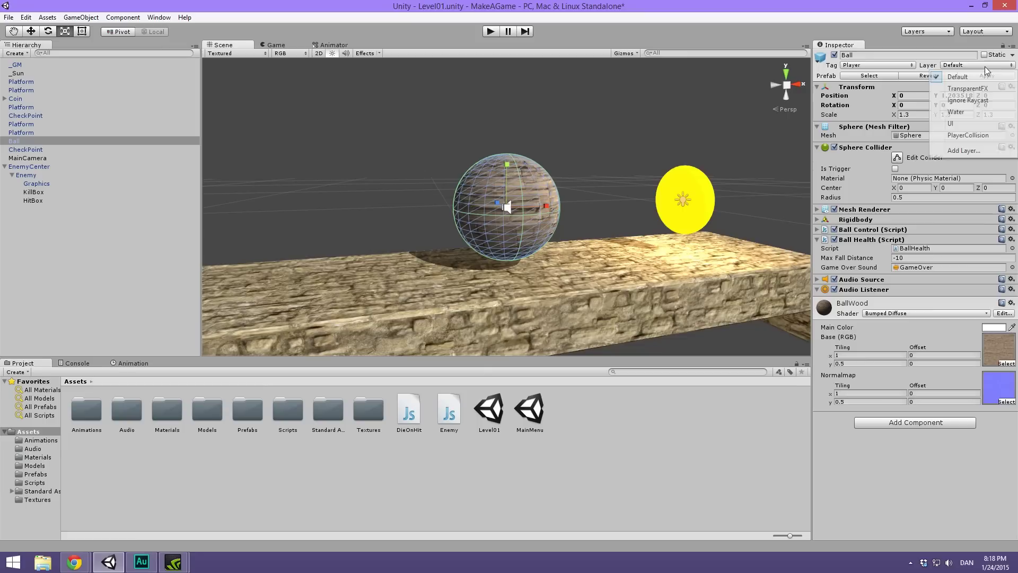
pyautogui.click(965, 151)
pyautogui.click(916, 193)
pyautogui.write('Player')
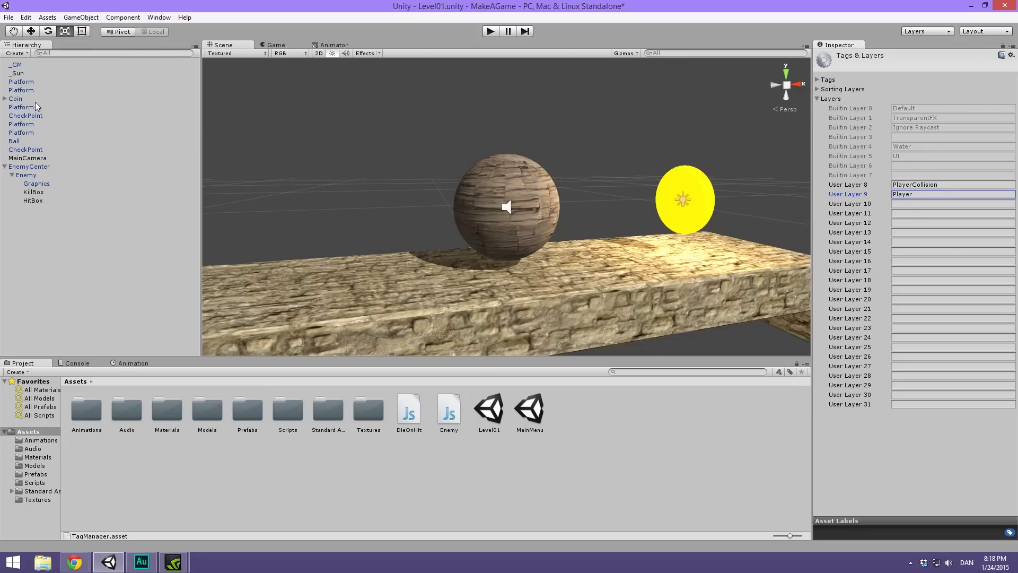
# Step: Assign the Player layer to the Ball and apply the change to its prefab
pyautogui.click(37, 141)
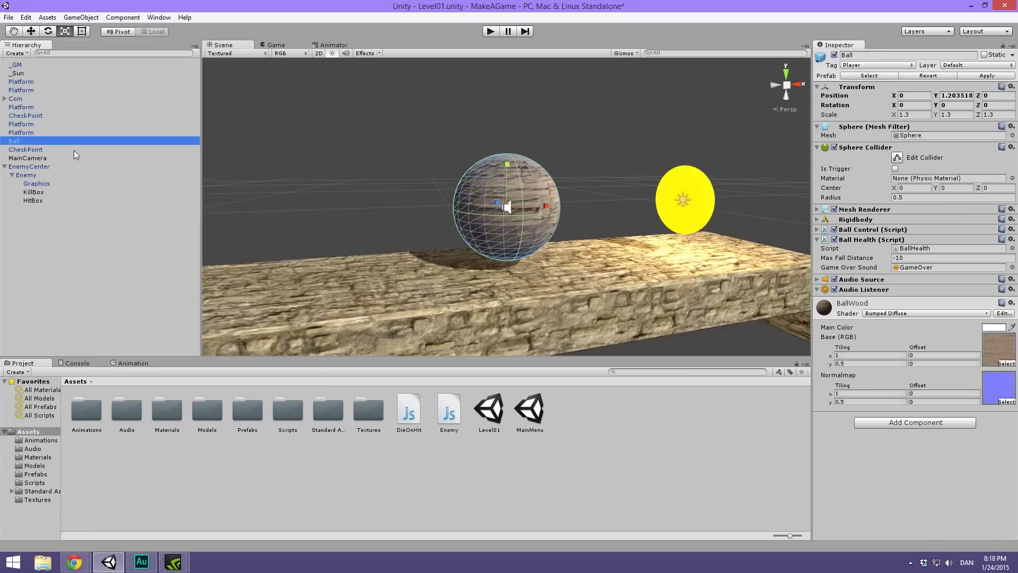
pyautogui.click(977, 65)
pyautogui.click(970, 152)
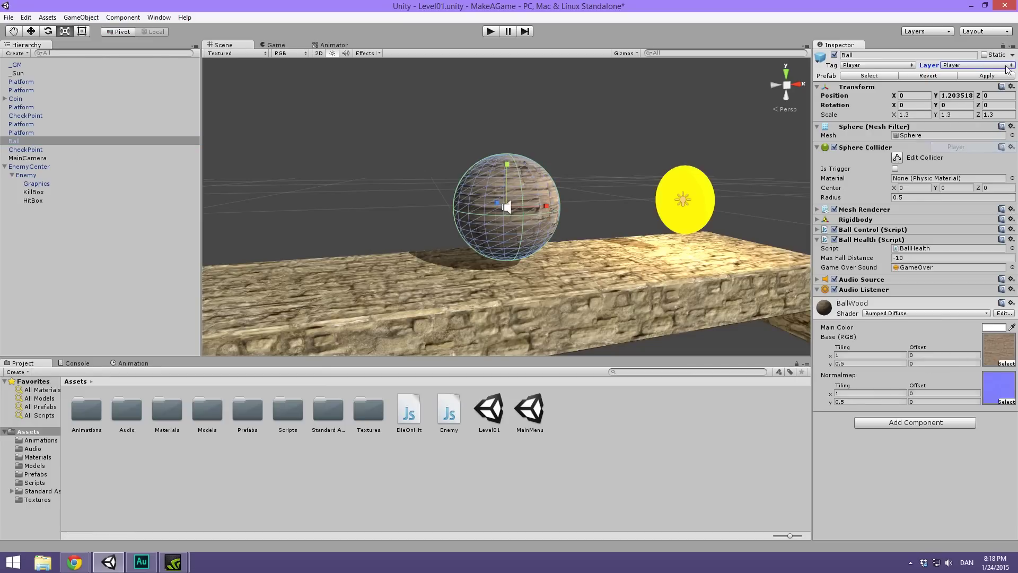
pyautogui.click(984, 75)
pyautogui.moveTo(525, 145); pyautogui.dragTo(479, 151, button='middle')
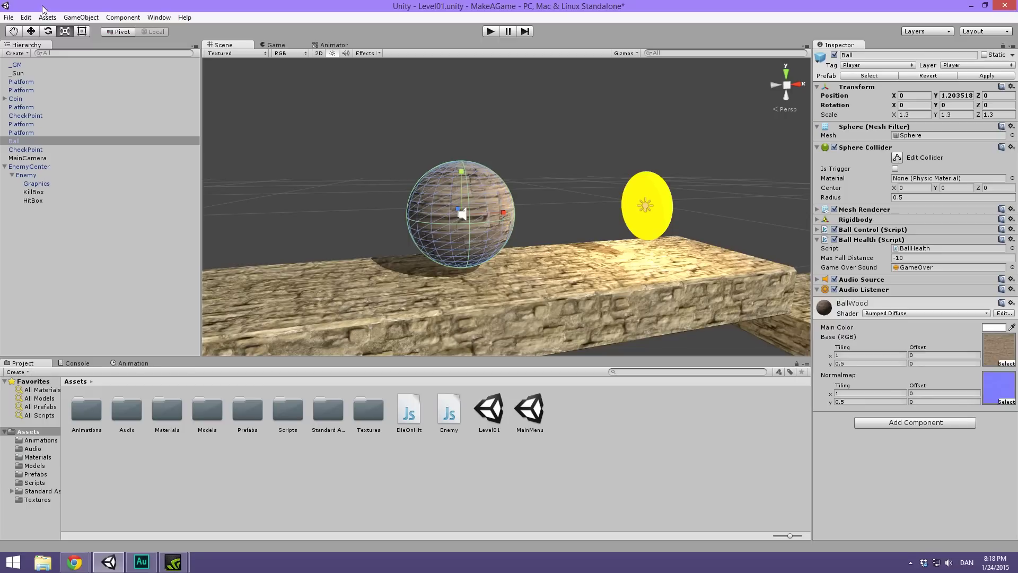
# Step: In the project's Physics collision matrix, disable PlayerCollision's collisions with Default, TransparentFX, Ignore Raycast, Water, UI and PlayerCollision itself
pyautogui.click(26, 17)
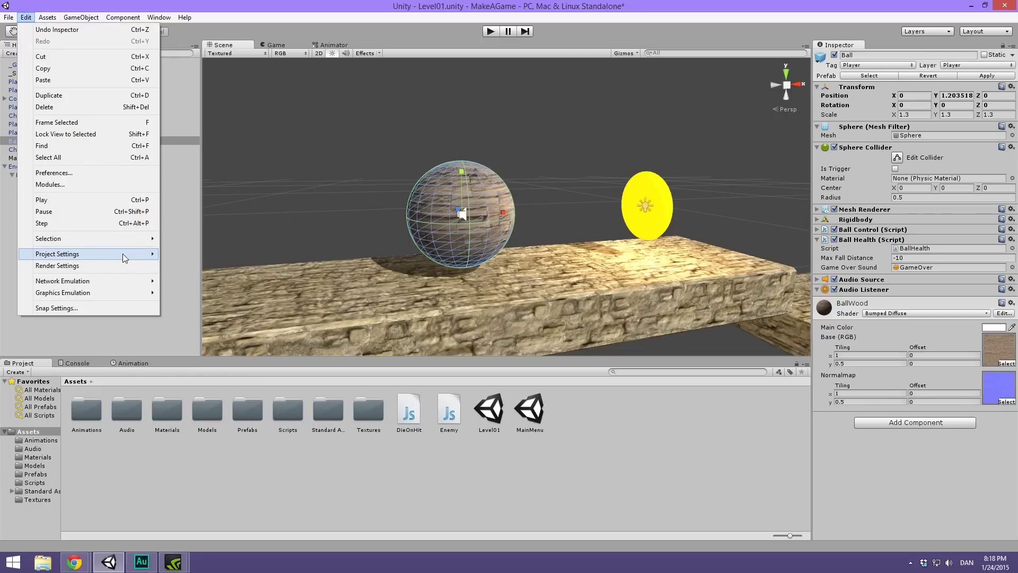
pyautogui.moveTo(125, 257)
pyautogui.click(212, 313)
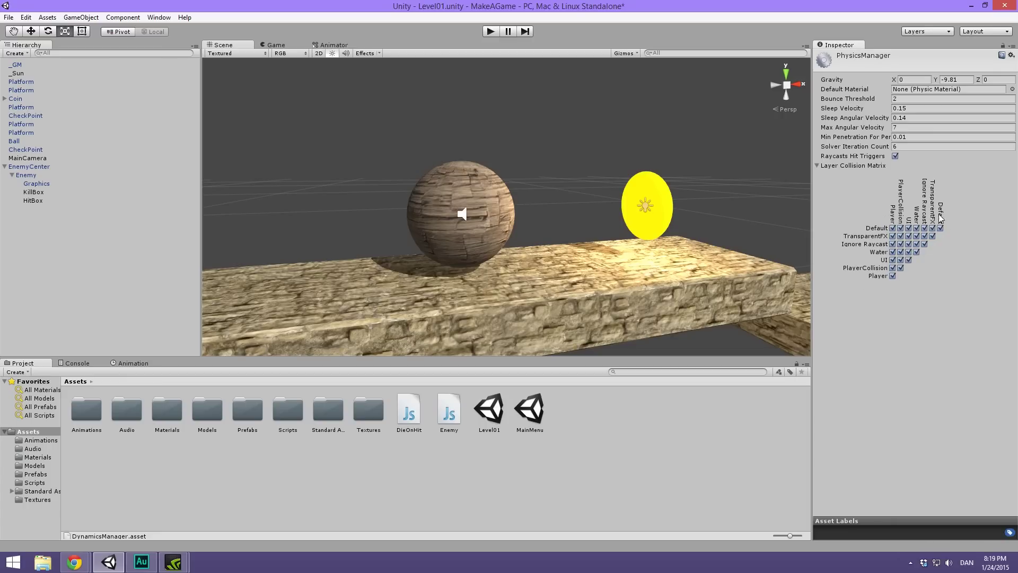
pyautogui.click(901, 227)
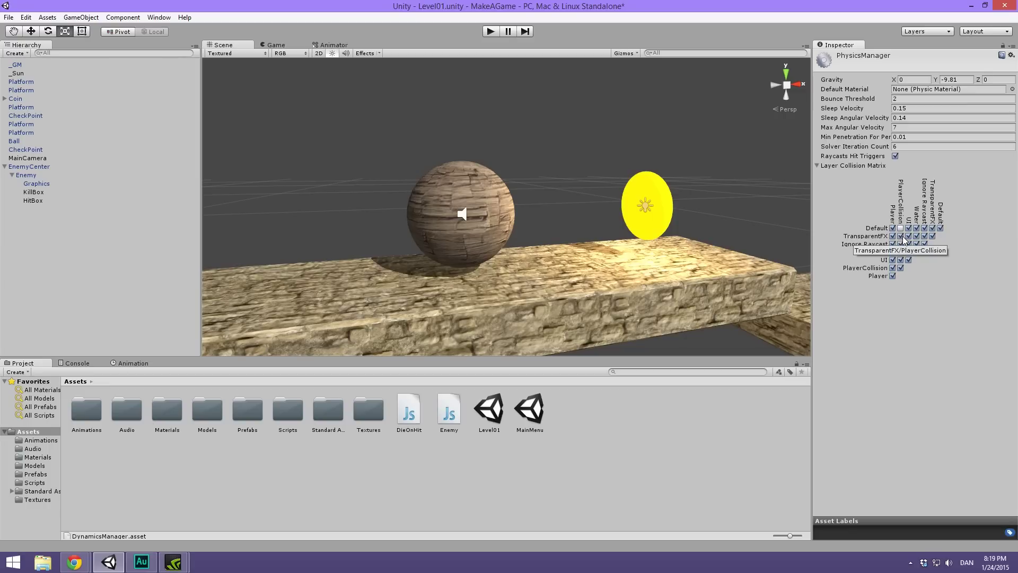
pyautogui.click(902, 237)
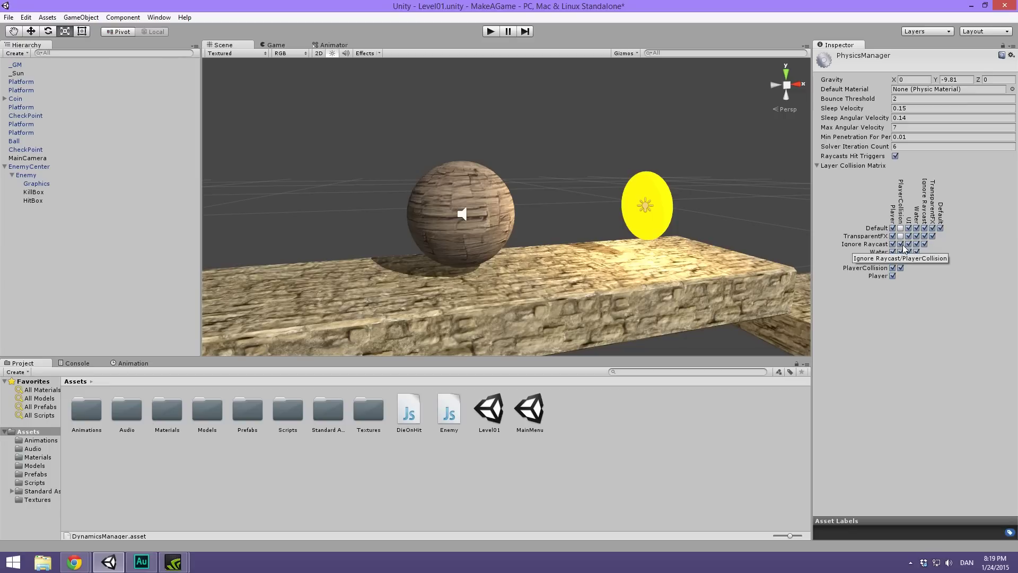
pyautogui.click(901, 244)
pyautogui.click(901, 252)
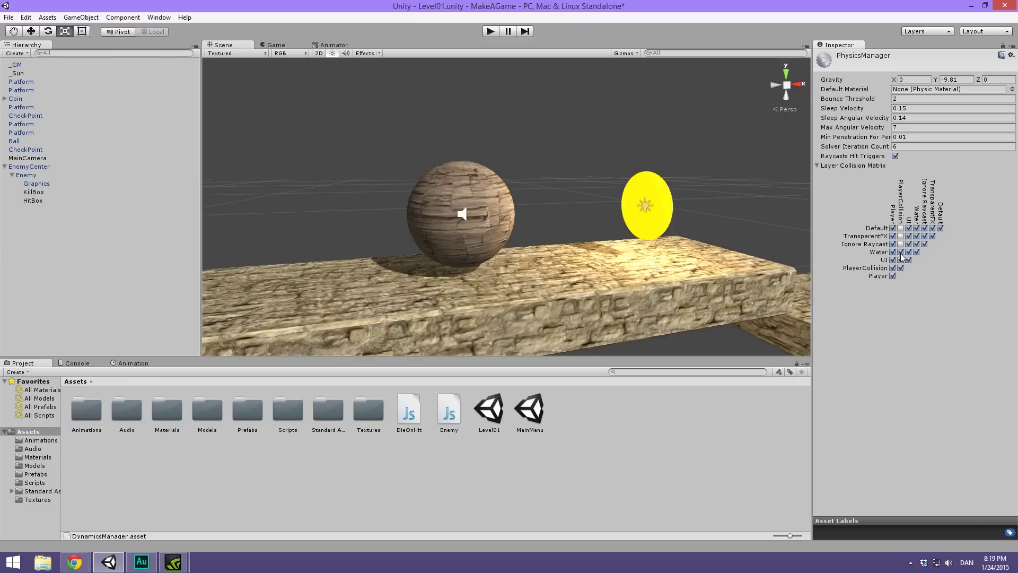
pyautogui.click(901, 260)
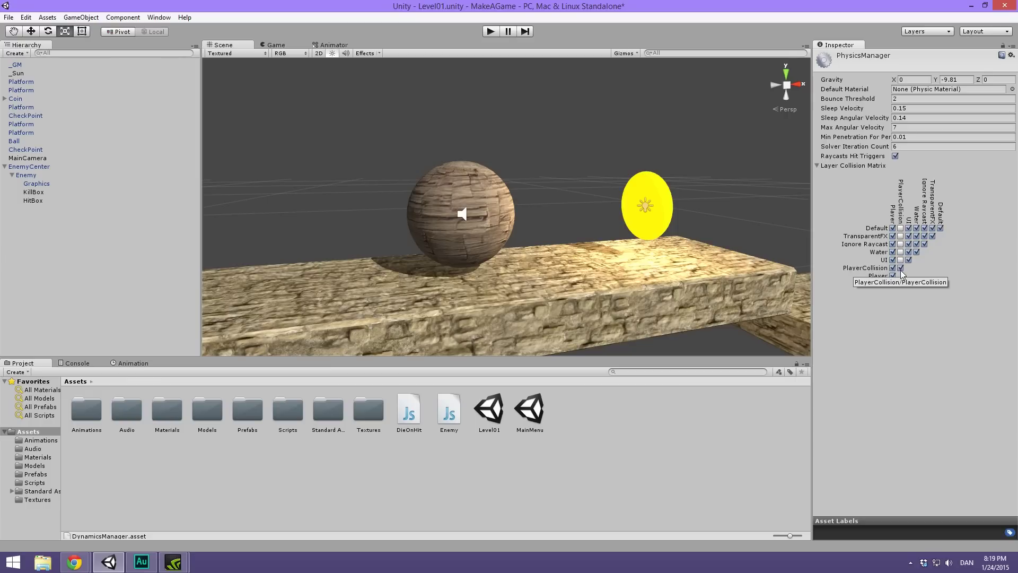
pyautogui.click(900, 267)
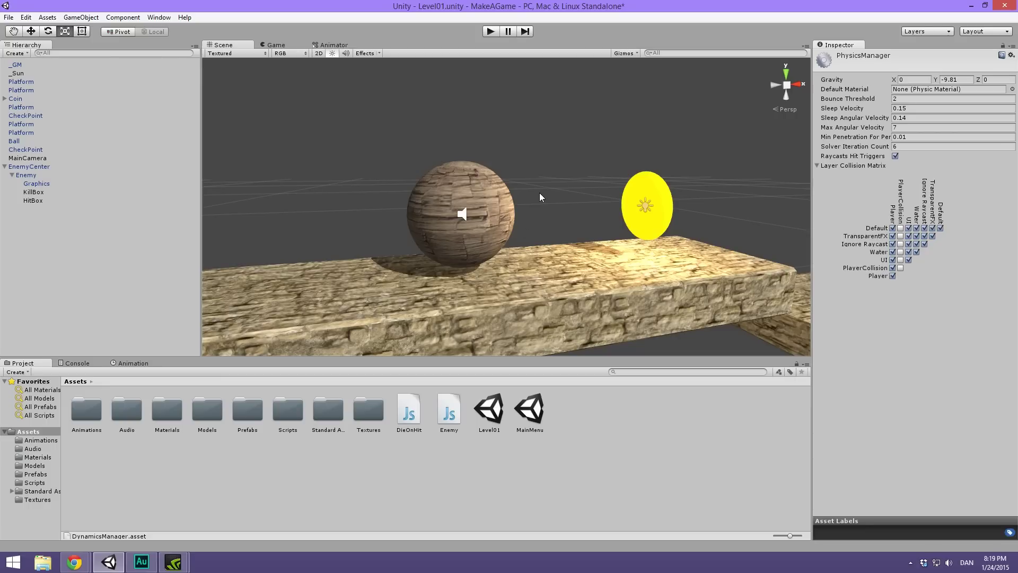
# Step: Inspect KillBox and HitBox again and view the enemy in relation to the ball and platforms
pyautogui.moveTo(539, 193); pyautogui.dragTo(507, 214, button='middle')
pyautogui.scroll(-10, 507, 214)
pyautogui.keyDown('alt'); pyautogui.moveTo(587, 164); pyautogui.dragTo(568, 180); pyautogui.keyUp('alt')
pyautogui.press('Right')
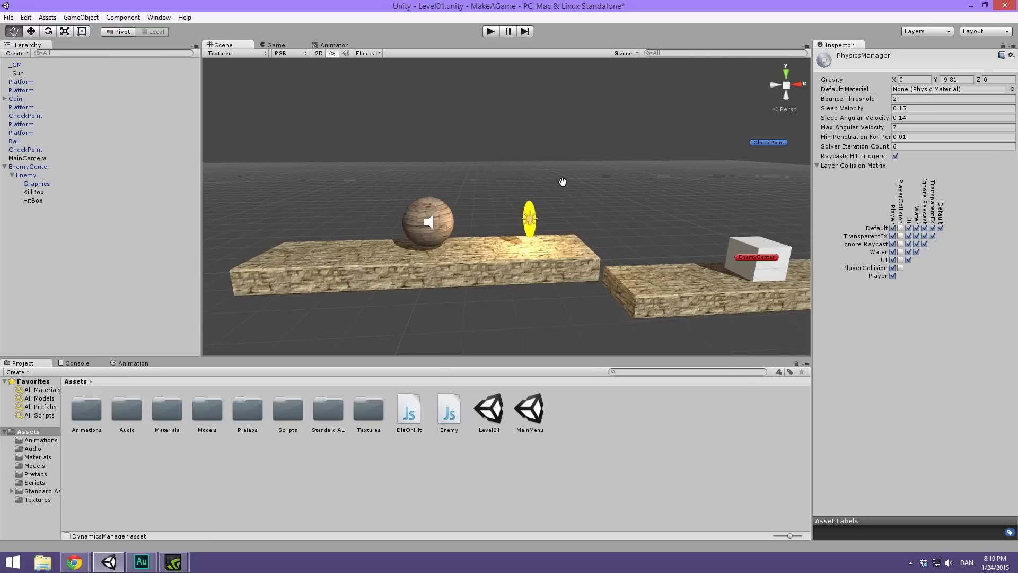
pyautogui.click(33, 192)
pyautogui.click(42, 200)
pyautogui.click(46, 193)
pyautogui.moveTo(563, 202); pyautogui.dragTo(445, 202, button='middle')
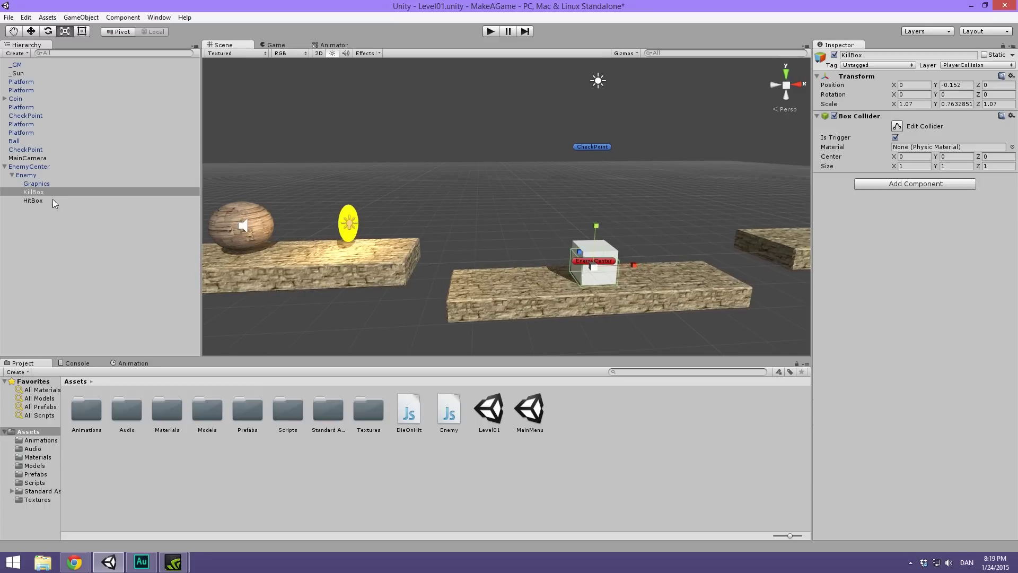
# Step: Open the DieOnHit and Enemy scripts in MonoDevelop
pyautogui.click(419, 451)
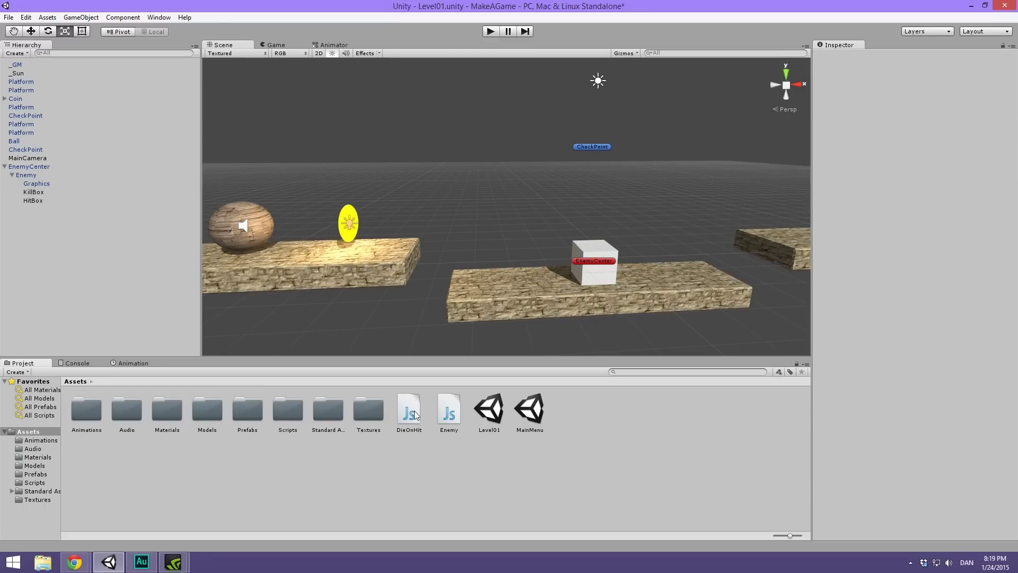
pyautogui.click(420, 404)
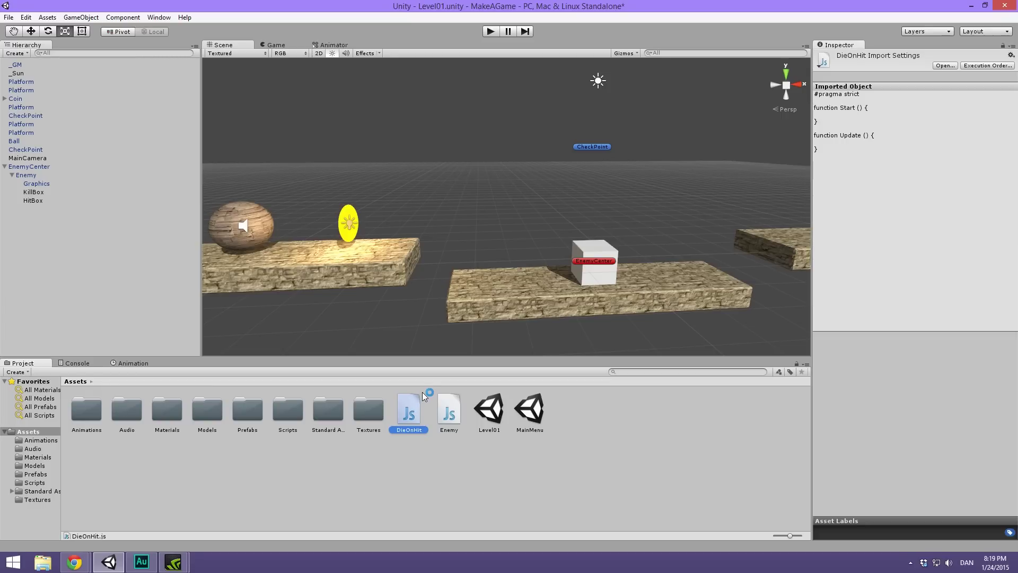
pyautogui.doubleClick(443, 406)
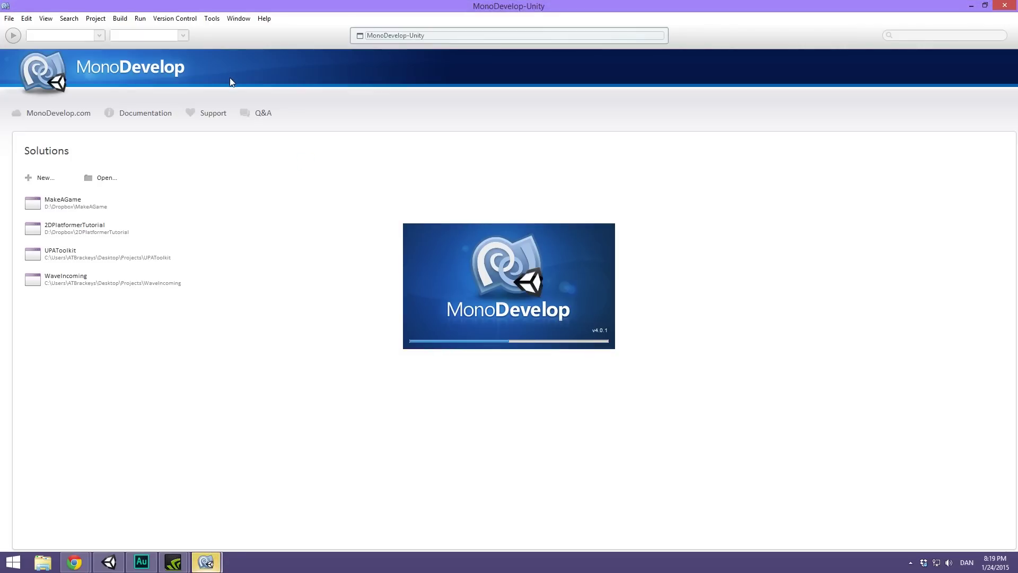
pyautogui.click(152, 117)
pyautogui.keyDown('ctrl'); pyautogui.scroll(2, 123, 192); pyautogui.keyUp('ctrl')
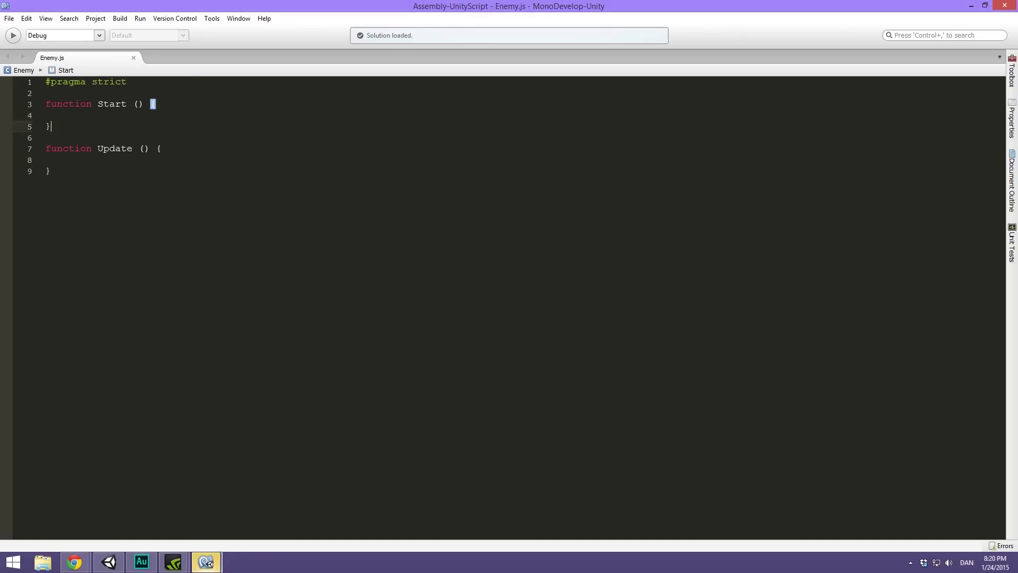
# Step: Close the DieOnHit script's window and reopen the script from the Unity project's Assets
pyautogui.click(185, 561)
pyautogui.moveTo(202, 561)
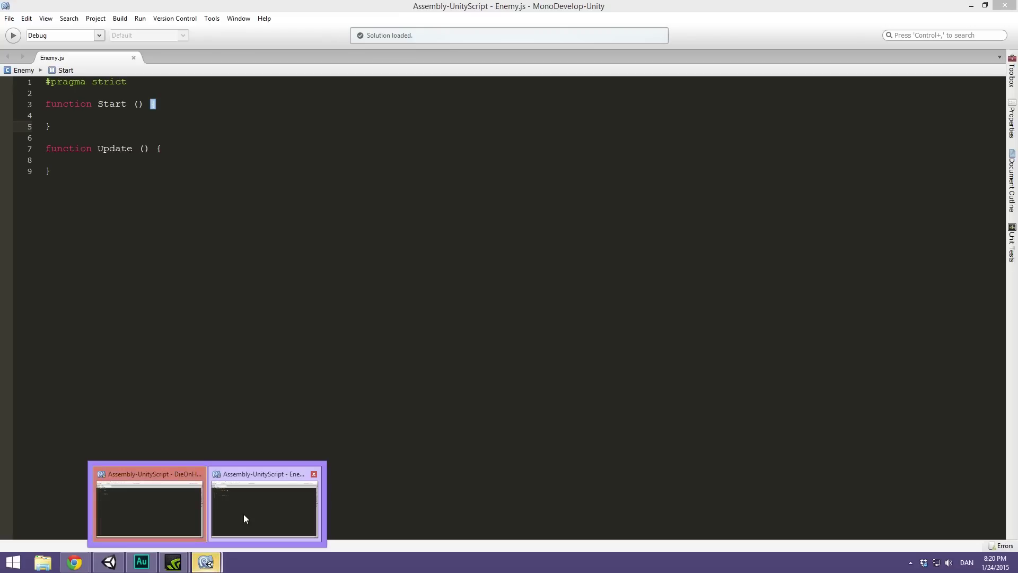
pyautogui.click(166, 517)
pyautogui.click(1004, 5)
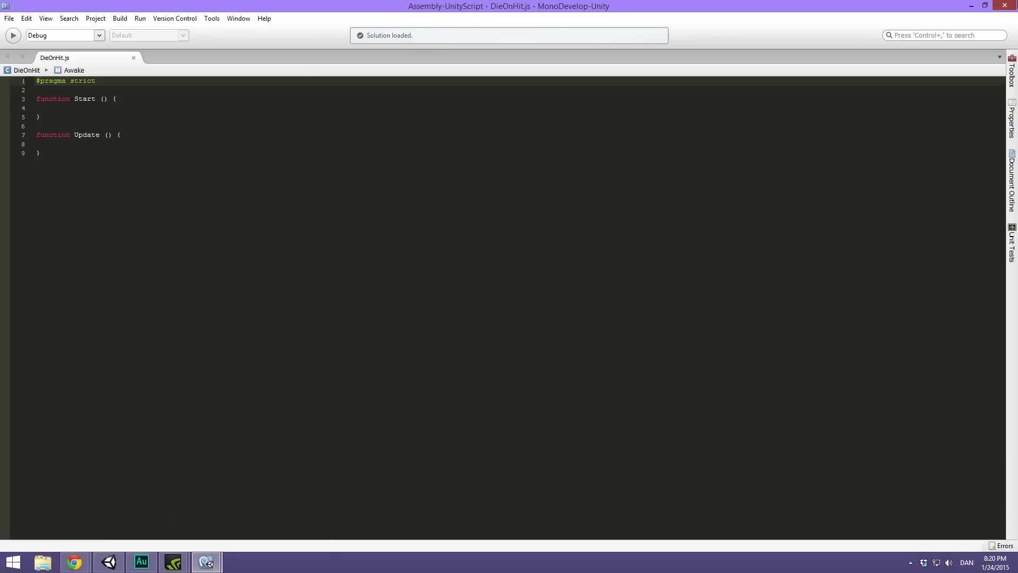
pyautogui.click(970, 6)
pyautogui.doubleClick(411, 413)
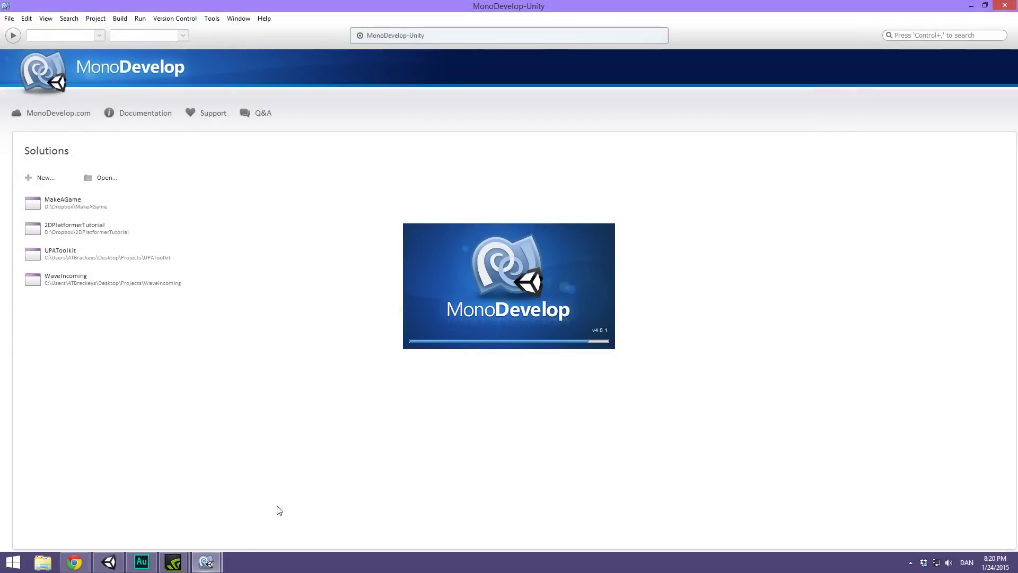
pyautogui.moveTo(207, 561)
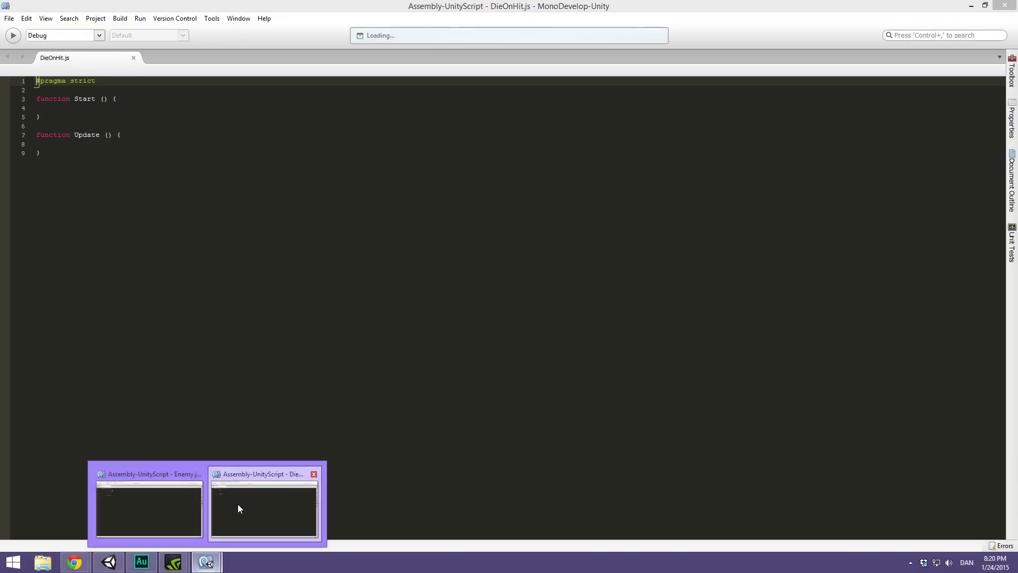
pyautogui.click(238, 502)
pyautogui.keyDown('ctrl'); pyautogui.scroll(3, 141, 272); pyautogui.keyUp('ctrl')
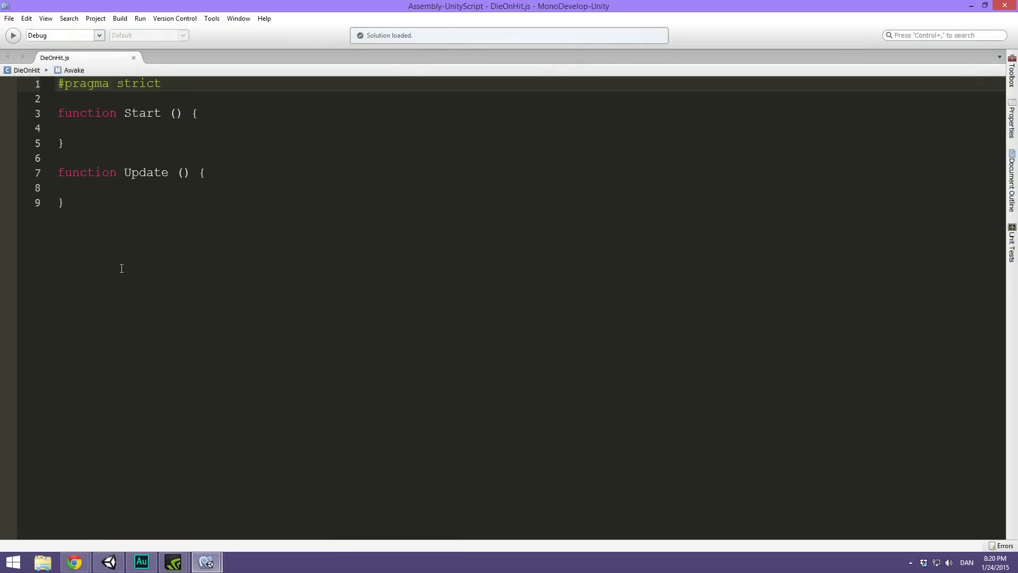
pyautogui.keyDown('ctrl'); pyautogui.scroll(-1, 125, 268); pyautogui.keyUp('ctrl')
# Step: Switch to the Enemy script and delete its default Start and Update functions
pyautogui.hotkey('alt', 'Tab')
pyautogui.hotkey('alt', 'Tab')
pyautogui.moveTo(207, 561)
pyautogui.click(177, 503)
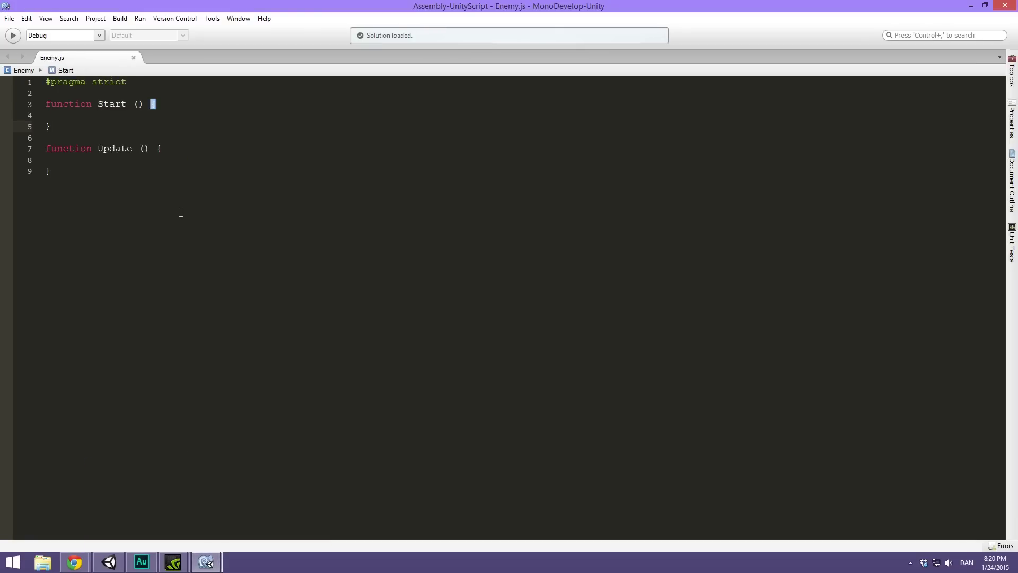
pyautogui.keyDown('ctrl'); pyautogui.scroll(1, 179, 210); pyautogui.keyUp('ctrl')
pyautogui.moveTo(87, 198); pyautogui.dragTo(5, 112)
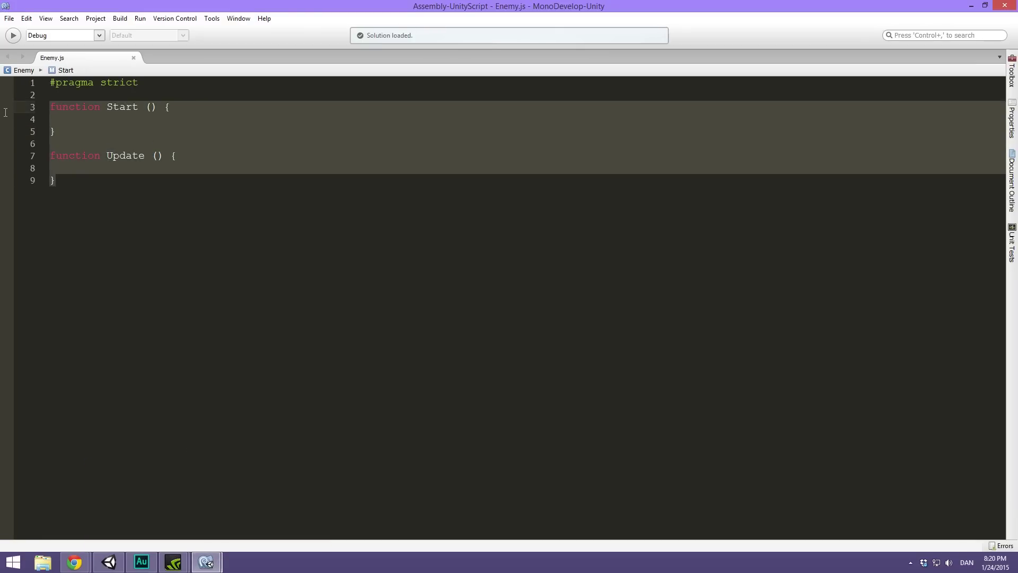
pyautogui.press('Delete')
# Step: Declare a function Die () with an opening brace below the #pragma strict line in the Enemy script
pyautogui.write('function')
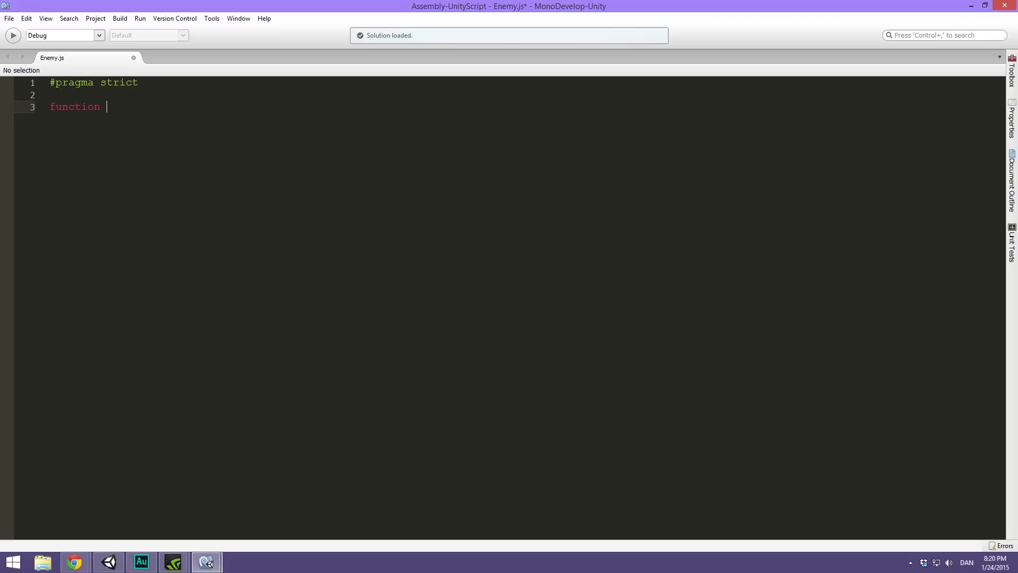
pyautogui.write(' Die () {')
pyautogui.press('Return')
pyautogui.write('GameO')
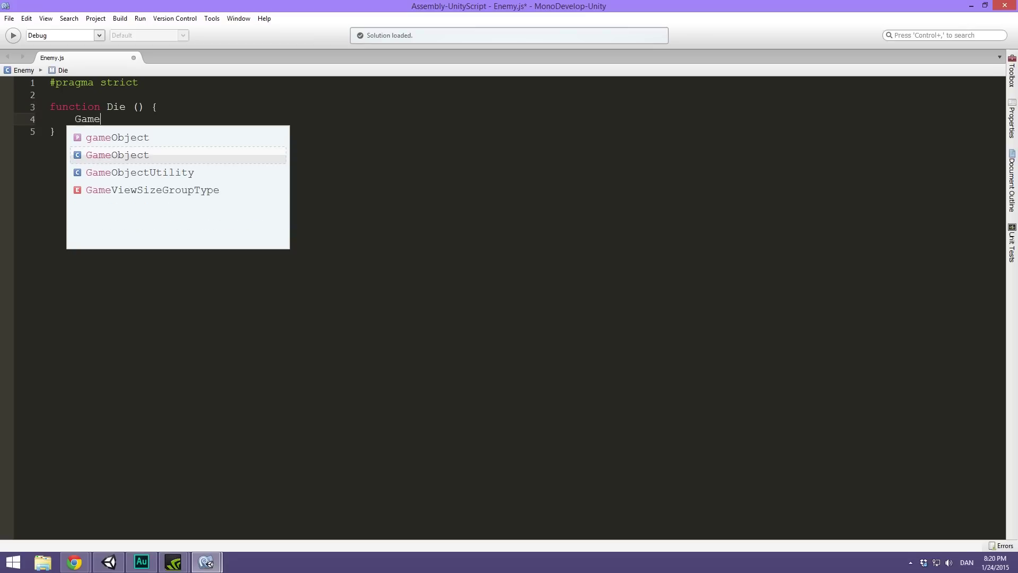
pyautogui.press('BackSpace')
pyautogui.press('BackSpace')
pyautogui.press('BackSpace')
pyautogui.press('BackSpace')
pyautogui.press('BackSpace')
# Step: Add the statement Destroy (gameObject); inside the Enemy script's Die function
pyautogui.write('Desot')
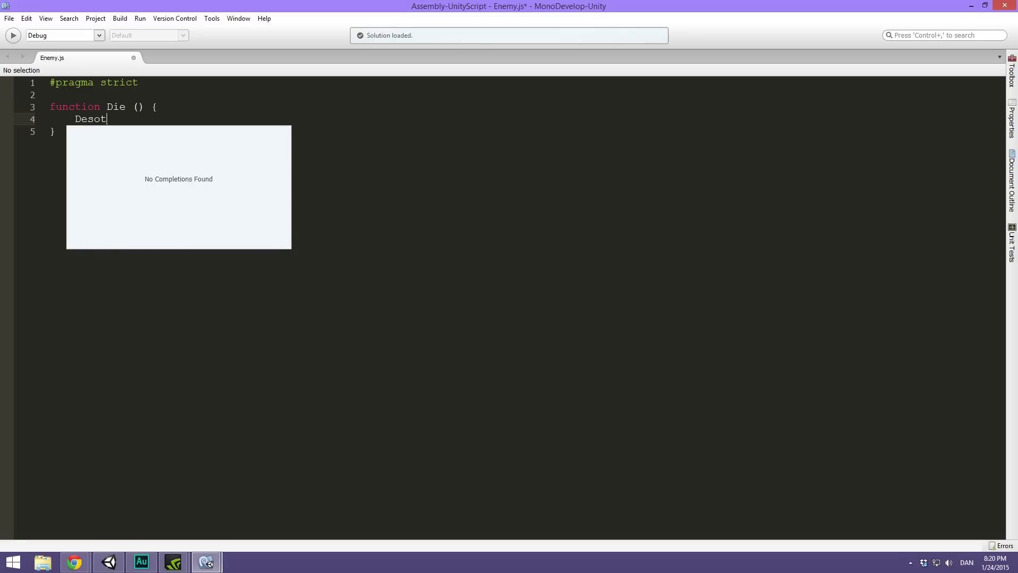
pyautogui.press('BackSpace')
pyautogui.press('BackSpace')
pyautogui.write('troy (game')
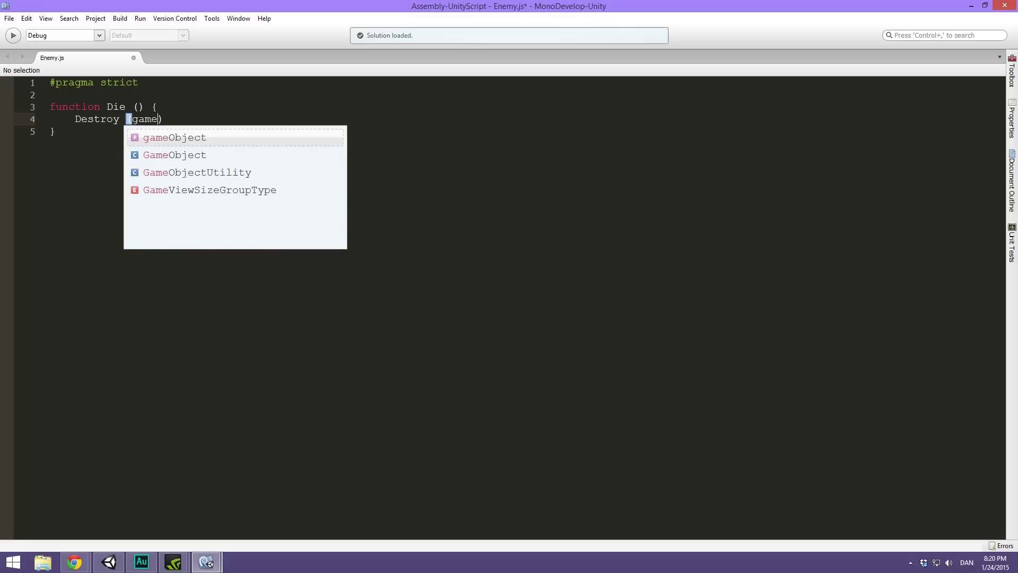
pyautogui.press('Return')
pyautogui.write(';')
pyautogui.press('Up')
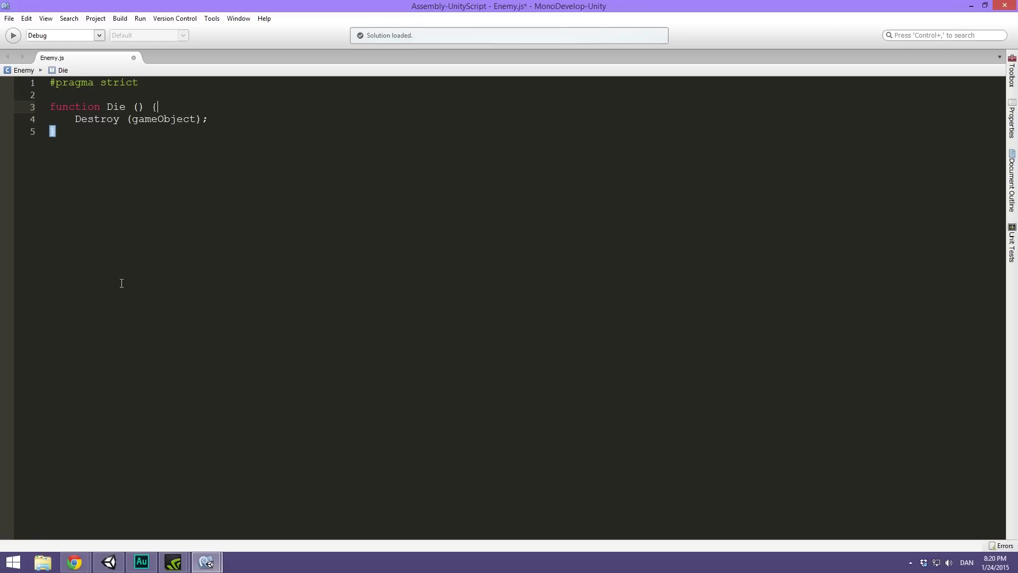
# Step: Save the Enemy script with its completed Die function
pyautogui.press('Down')
pyautogui.press('Down')
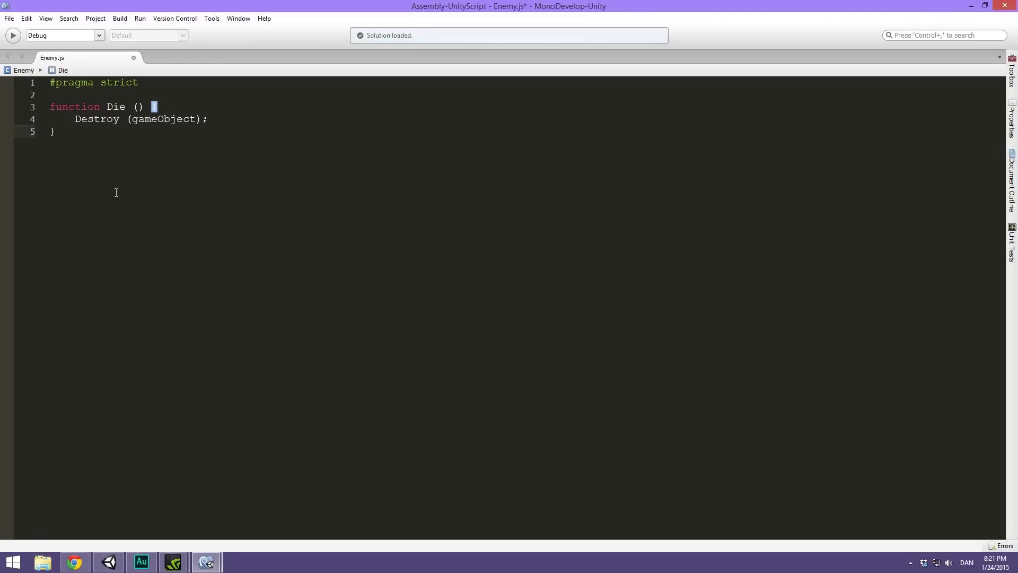
pyautogui.hotkey('ctrl', 's')
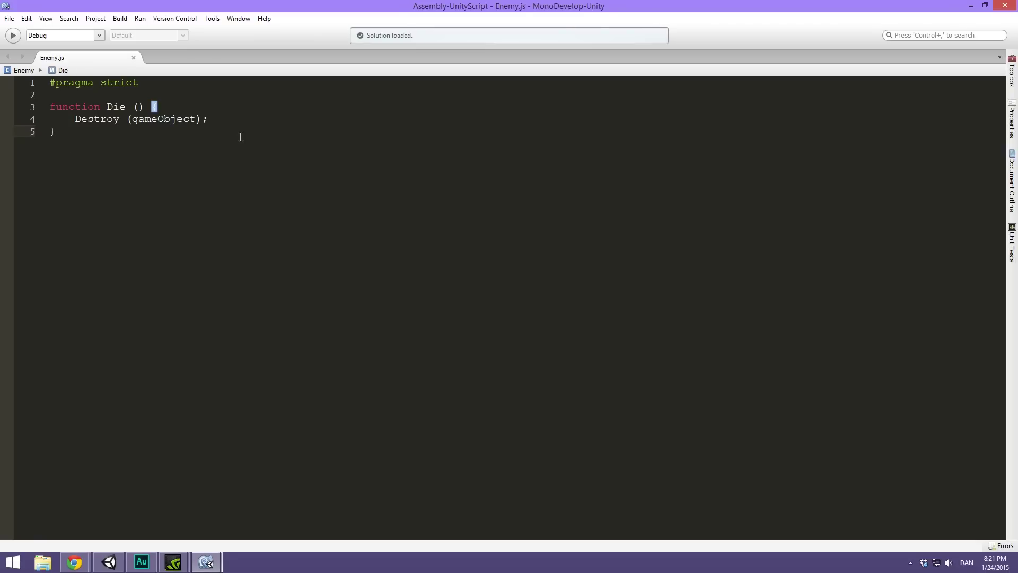
# Step: Switch to the DieOnHit script and replace its default functions with an empty function OnTriggerEnter () with braces
pyautogui.click(973, 7)
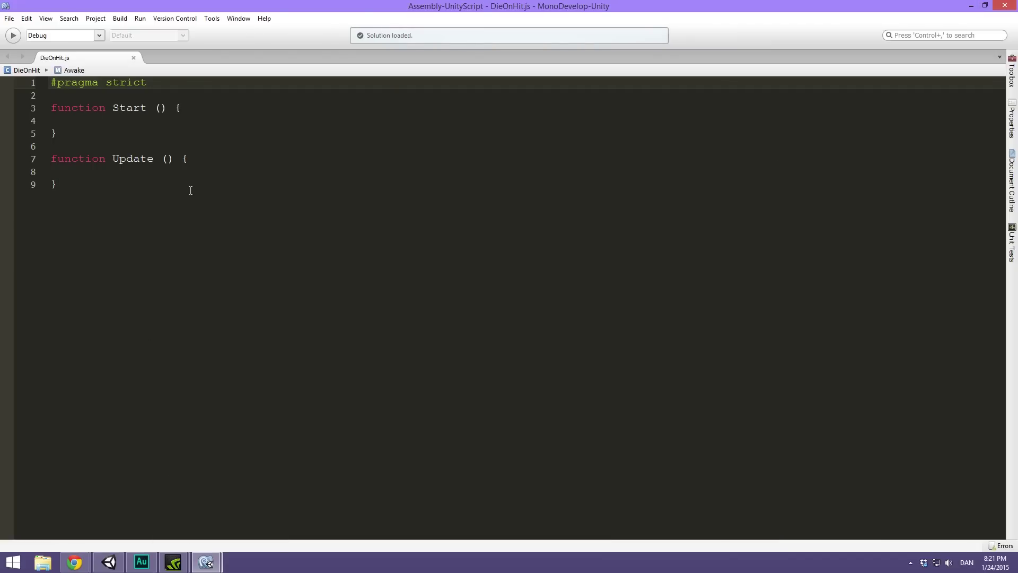
pyautogui.click(191, 190)
pyautogui.moveTo(97, 206); pyautogui.dragTo(18, 112)
pyautogui.write('function')
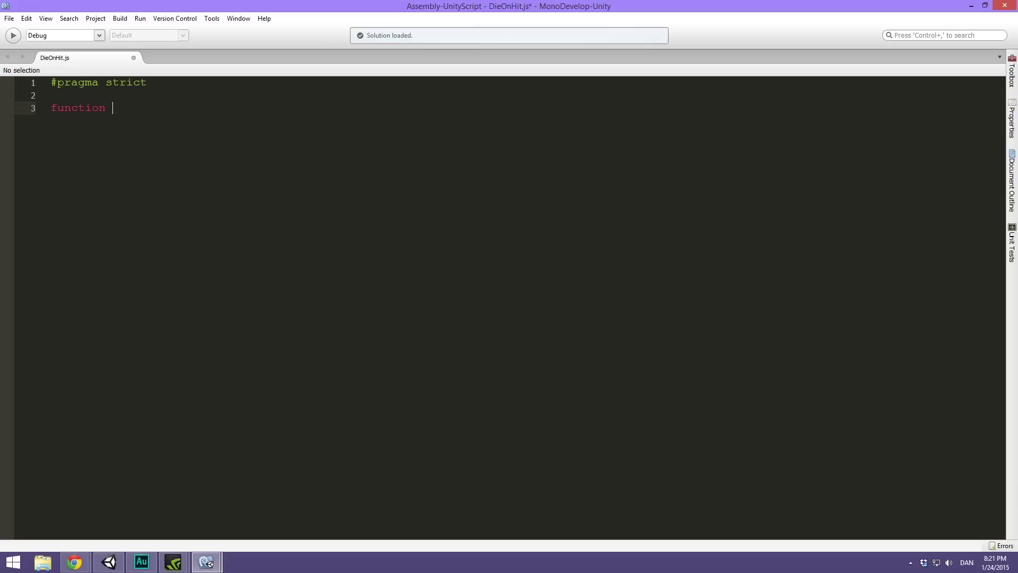
pyautogui.write('OnTriggerEnter')
pyautogui.write('() {')
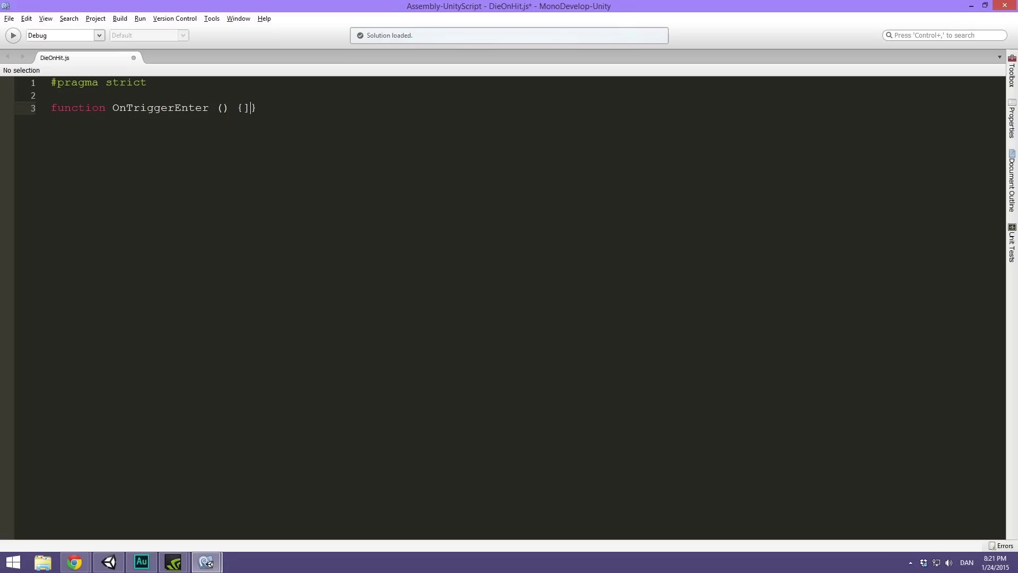
pyautogui.press('Return')
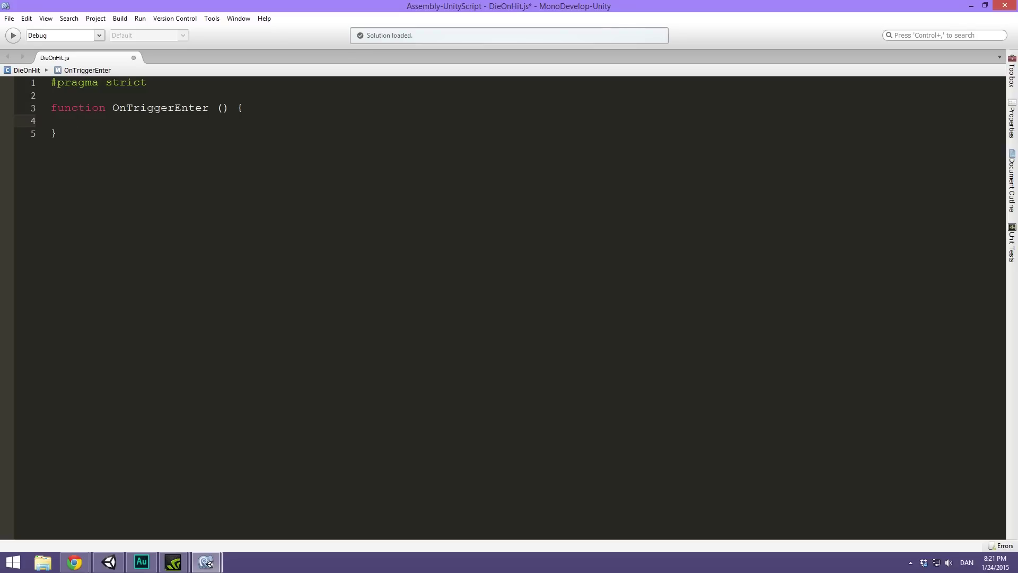
# Step: Begin the declaration var enemy = transform. inside the OnTriggerEnter function
pyautogui.write('var Ene')
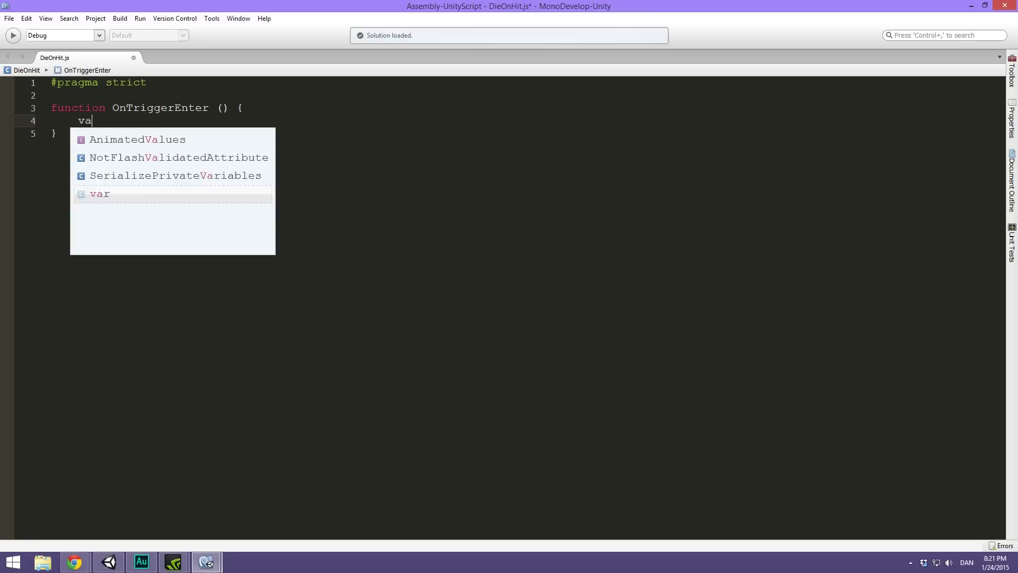
pyautogui.press('BackSpace')
pyautogui.press('BackSpace')
pyautogui.press('BackSpace')
pyautogui.write('enemy')
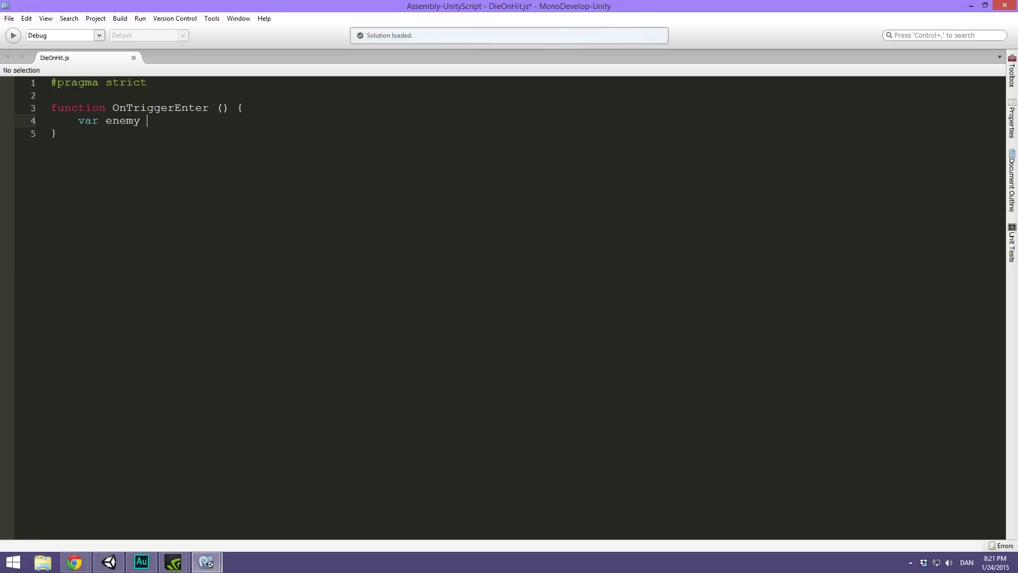
pyautogui.write(' = transform.find')
pyautogui.press('BackSpace')
pyautogui.press('BackSpace')
pyautogui.press('BackSpace')
pyautogui.press('BackSpace')
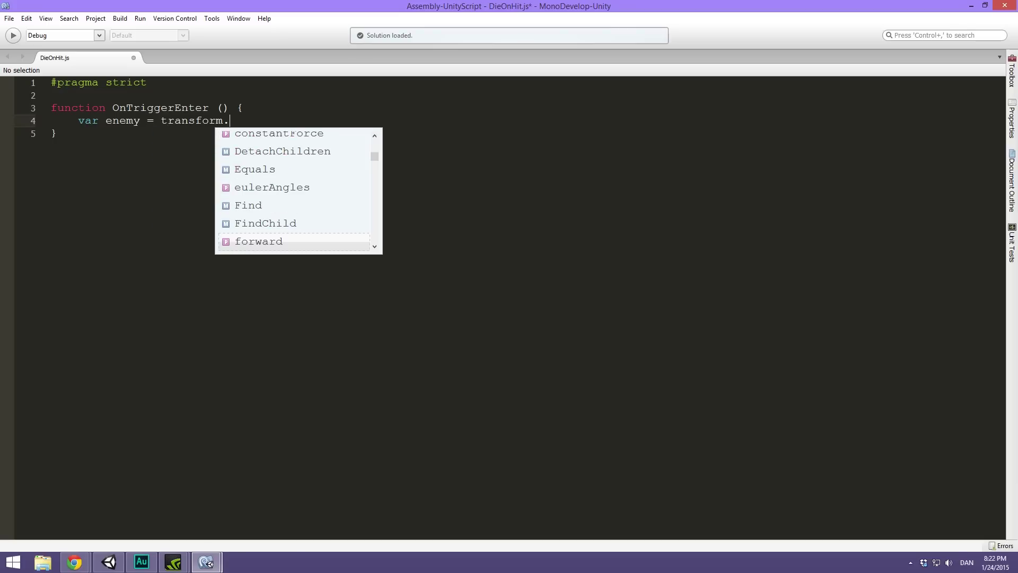
# Step: Complete the enemy variable's assignment with GetComponentInParent ("Enemy"); after transform
pyautogui.write('getcom')
pyautogui.press('Down')
pyautogui.press('Down')
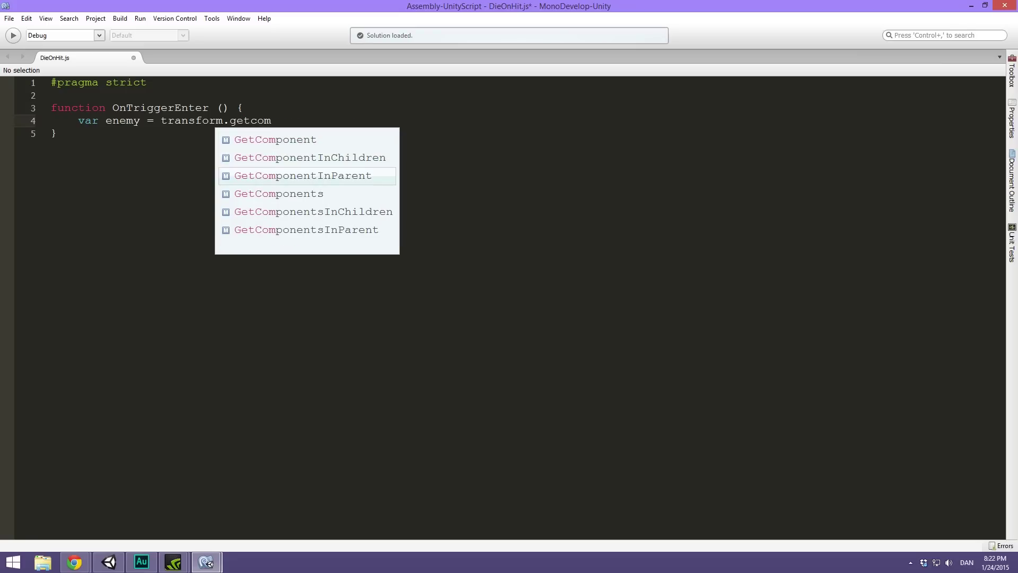
pyautogui.press('Return')
pyautogui.write('(')
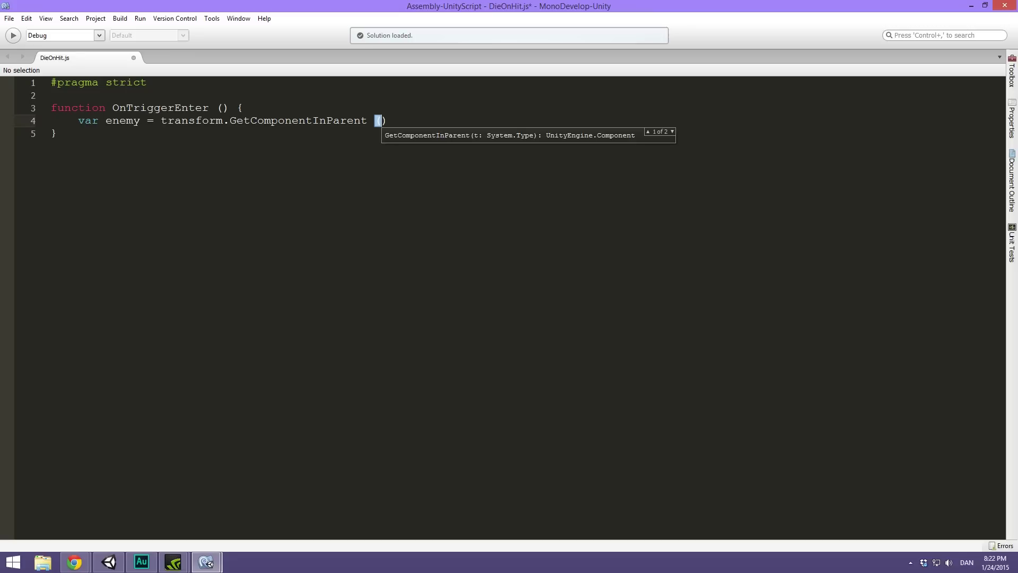
pyautogui.write('"')
pyautogui.write('Enemy")')
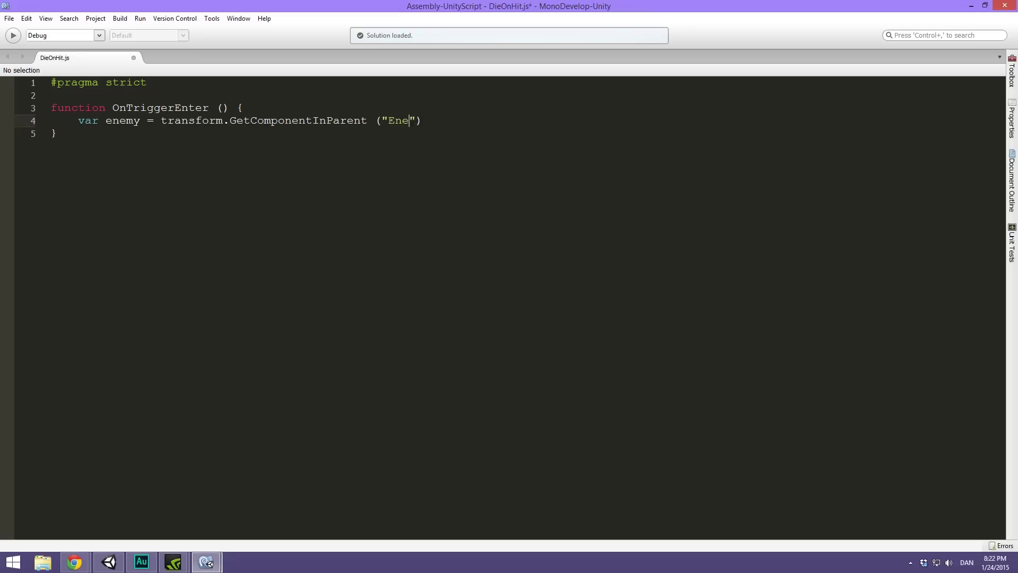
pyautogui.write(';')
# Step: Add the call enemy.Die(); below the variable declaration and save the DieOnHit script
pyautogui.press('Return')
pyautogui.write('enemy.')
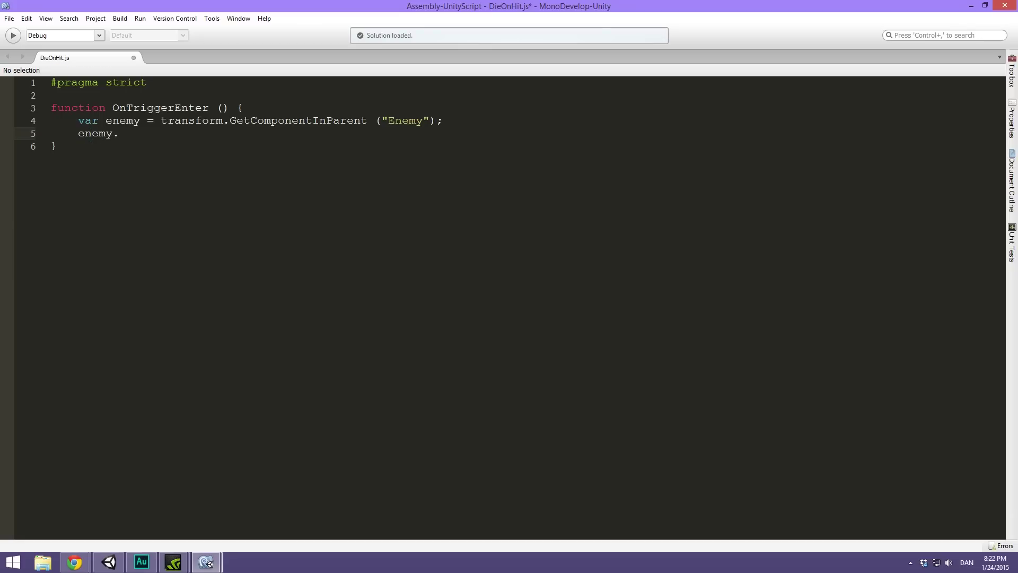
pyautogui.write('Die();')
pyautogui.hotkey('ctrl', 's')
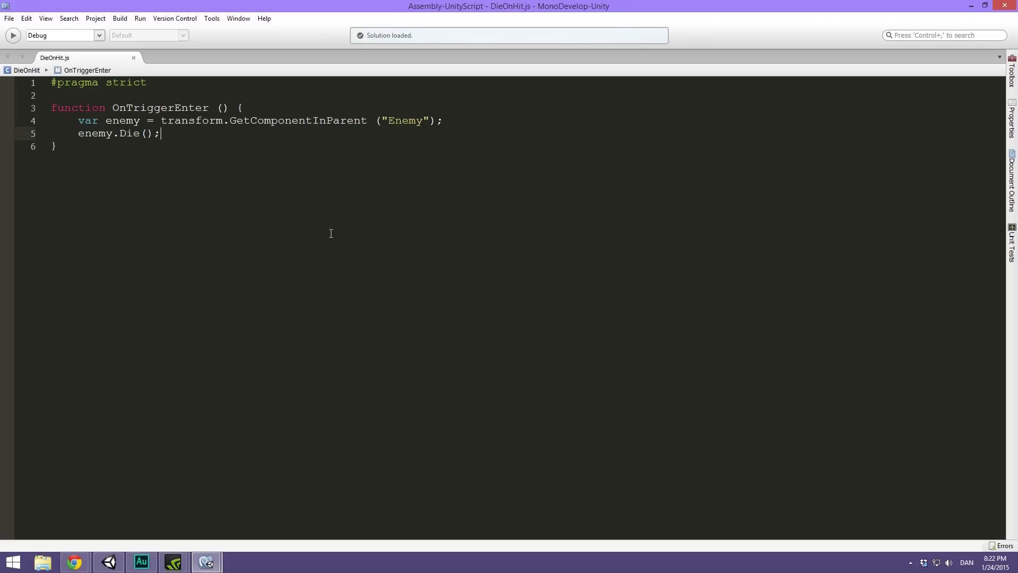
# Step: Switch to Unity, view the compile error in the Console and open the DieOnHit script from it
pyautogui.click(971, 6)
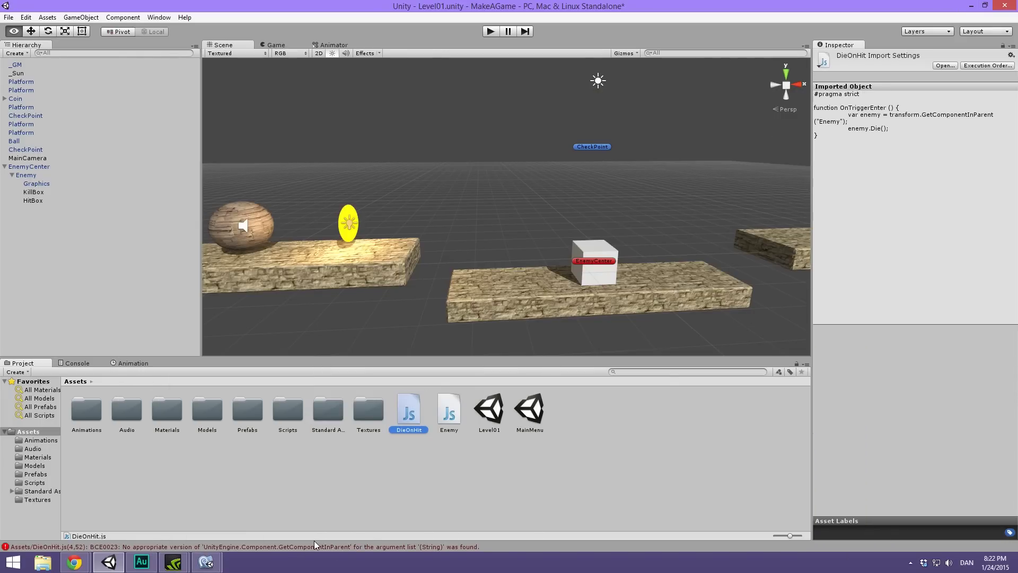
pyautogui.click(313, 546)
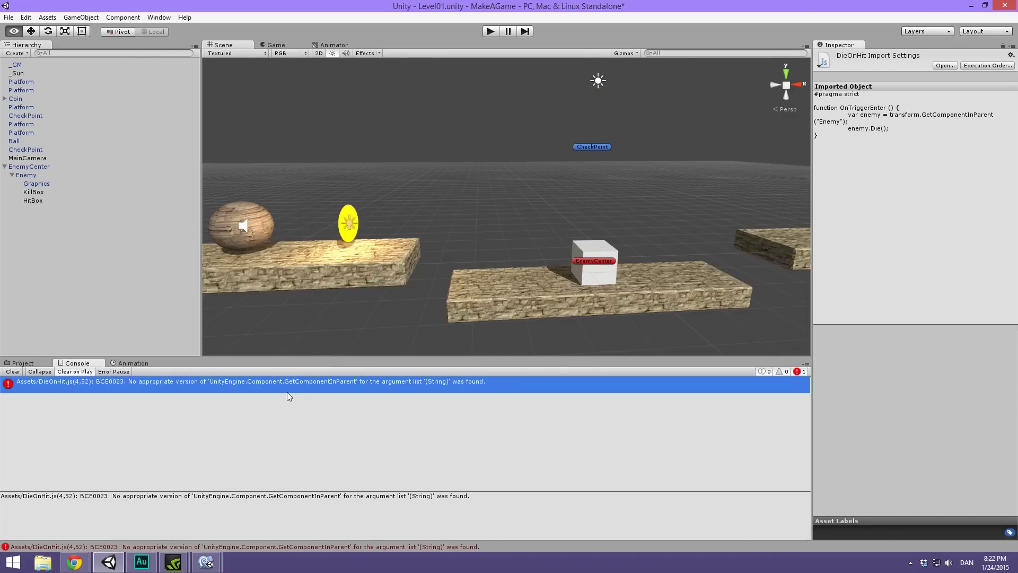
pyautogui.doubleClick(320, 382)
pyautogui.click(656, 228)
pyautogui.click(628, 138)
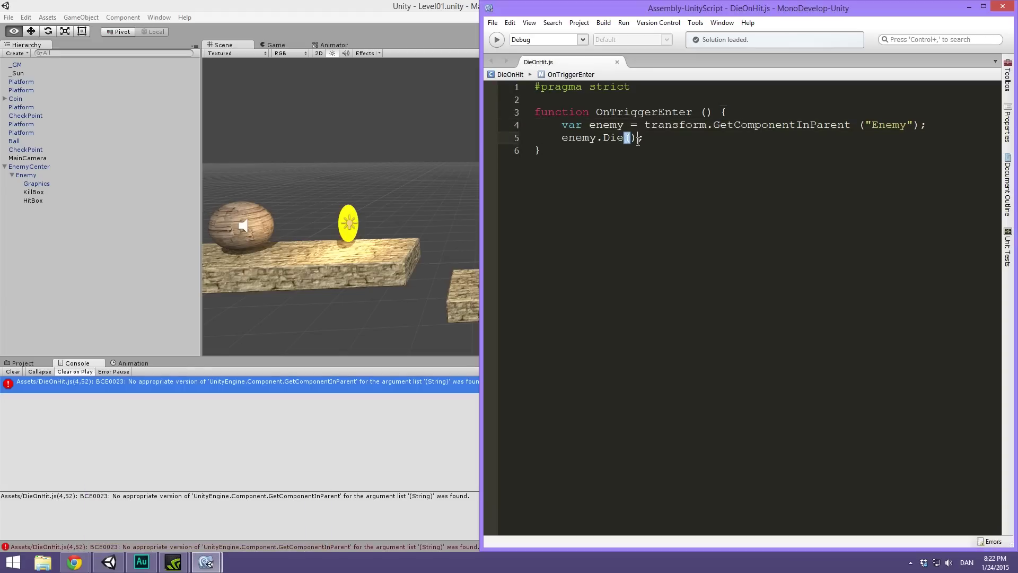
# Step: Try replacing transform with gameObject in the enemy variable's assignment, save the script and recheck the Console in Unity
pyautogui.click(692, 112)
pyautogui.click(709, 124)
pyautogui.moveTo(921, 124); pyautogui.dragTo(672, 124)
pyautogui.doubleClick(672, 124)
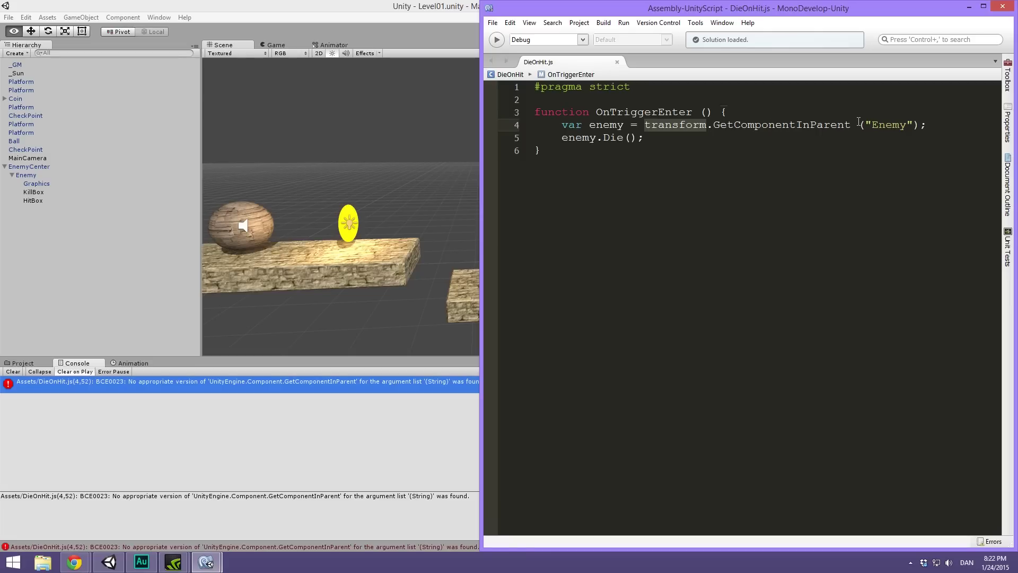
pyautogui.write('gameObject')
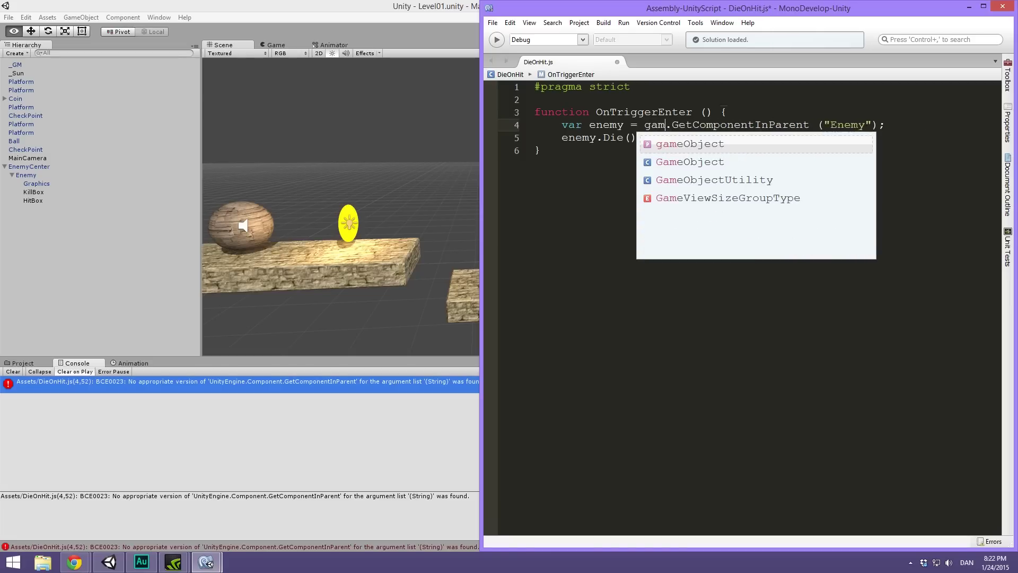
pyautogui.hotkey('ctrl', 's')
pyautogui.hotkey('alt', 'Tab')
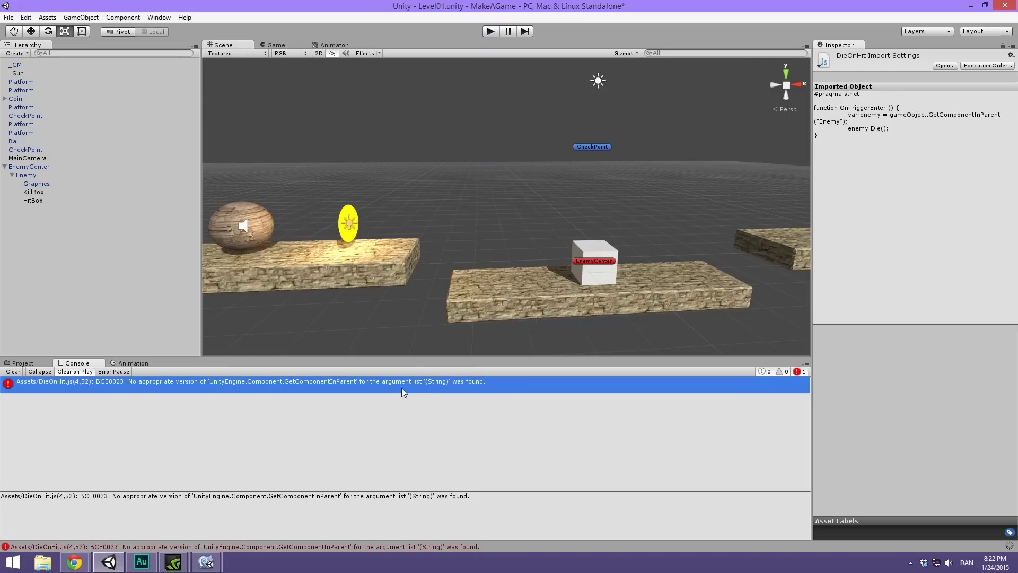
# Step: Reopen DieOnHit from the Console error, restore transform in place of gameObject, save, and recheck Unity
pyautogui.doubleClick(412, 387)
pyautogui.doubleClick(694, 124)
pyautogui.write('transform')
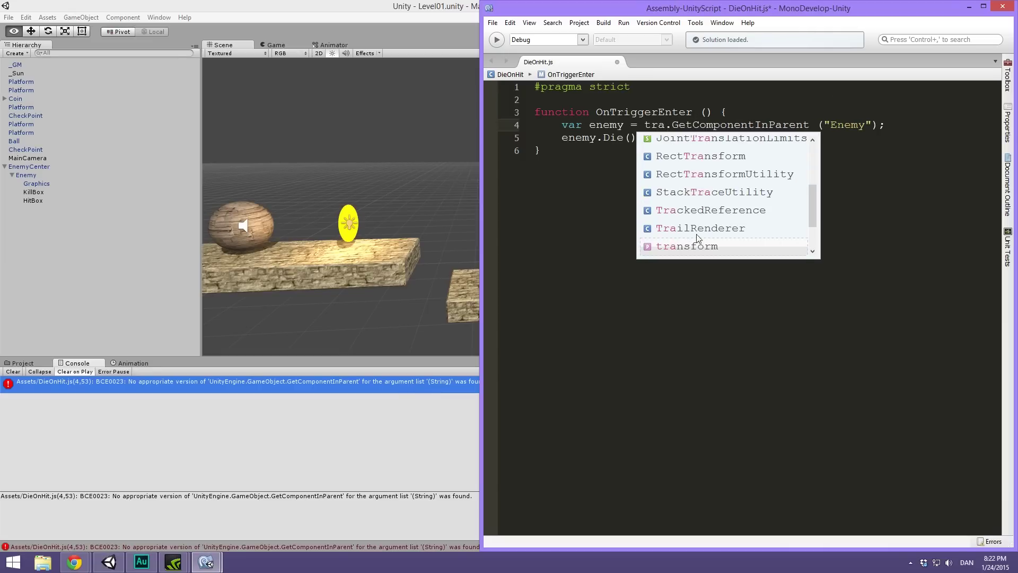
pyautogui.press('Return')
pyautogui.hotkey('ctrl', 's')
pyautogui.hotkey('alt', 'Tab')
# Step: Change the GetComponentInParent argument from the string "Enemy" to the type Enemy without quotes, save, and return to Unity
pyautogui.hotkey('alt', 'Tab')
pyautogui.moveTo(913, 124); pyautogui.dragTo(865, 126)
pyautogui.write('Enemy')
pyautogui.hotkey('ctrl', 's')
pyautogui.hotkey('alt', 'Tab')
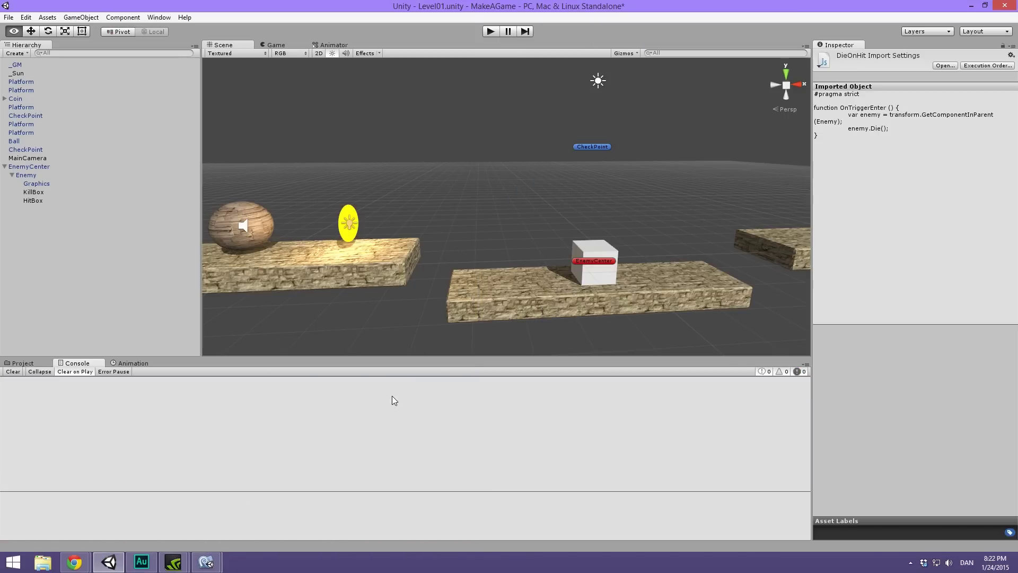
# Step: Review the DieOnHit script's OnTriggerEnter function and its enemy variable assignment
pyautogui.hotkey('alt', 'Tab')
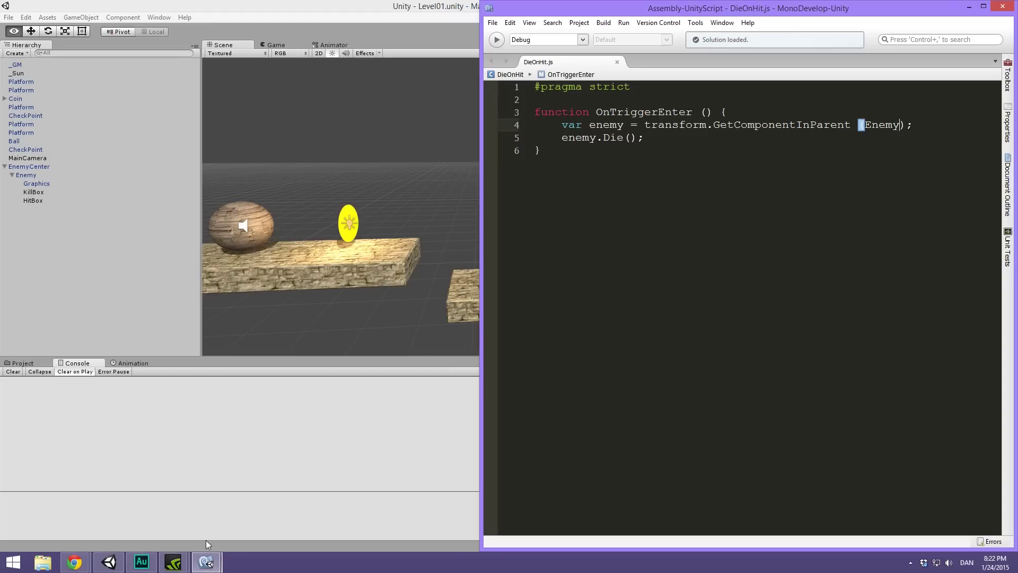
pyautogui.click(664, 208)
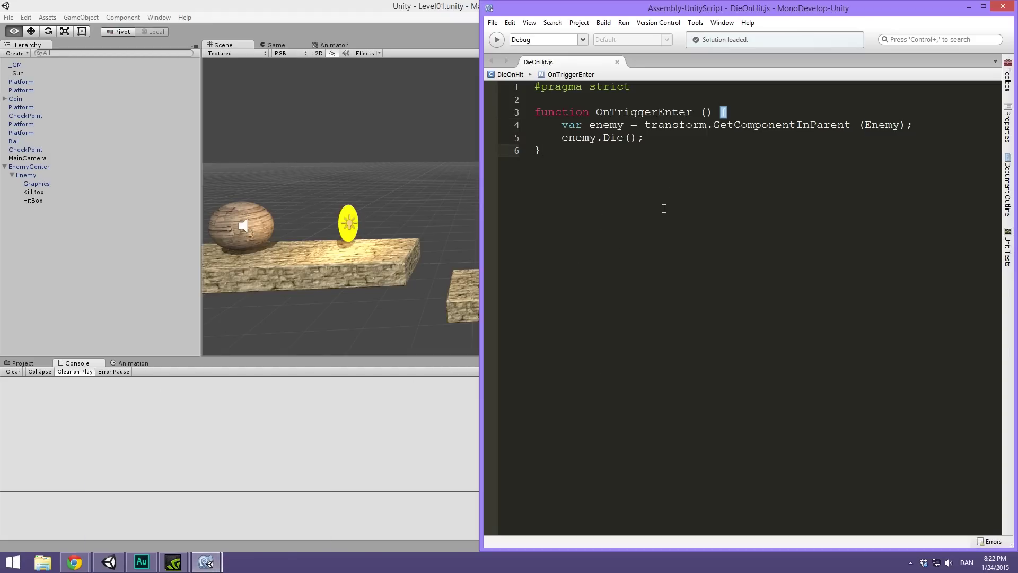
pyautogui.moveTo(597, 187); pyautogui.dragTo(522, 117)
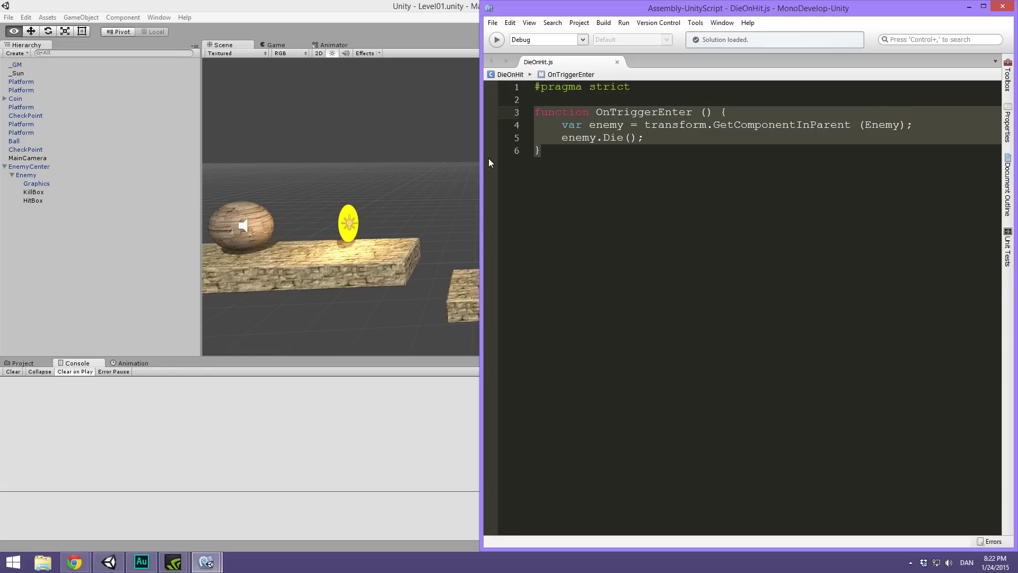
pyautogui.click(622, 114)
pyautogui.moveTo(561, 125); pyautogui.dragTo(908, 128)
pyautogui.doubleClick(591, 126)
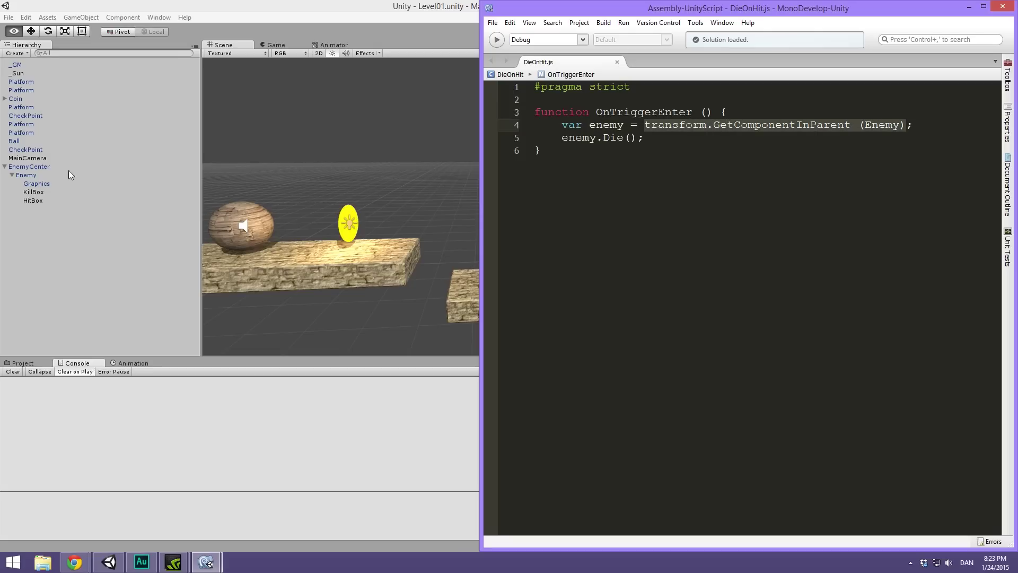
# Step: Inspect the components on the EnemyCenter, HitBox and Enemy objects to trace where the Enemy script is attached
pyautogui.click(47, 169)
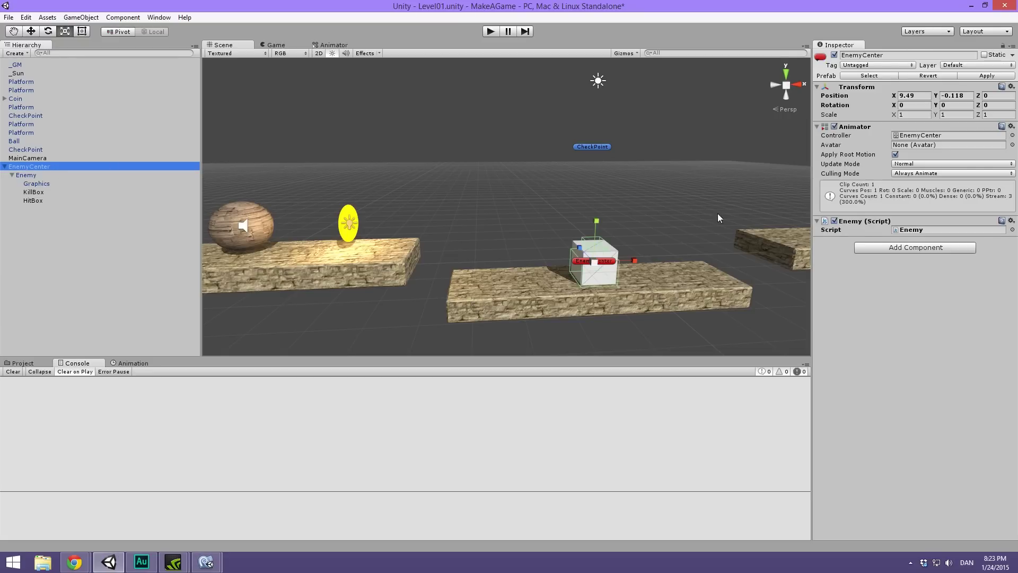
pyautogui.click(56, 201)
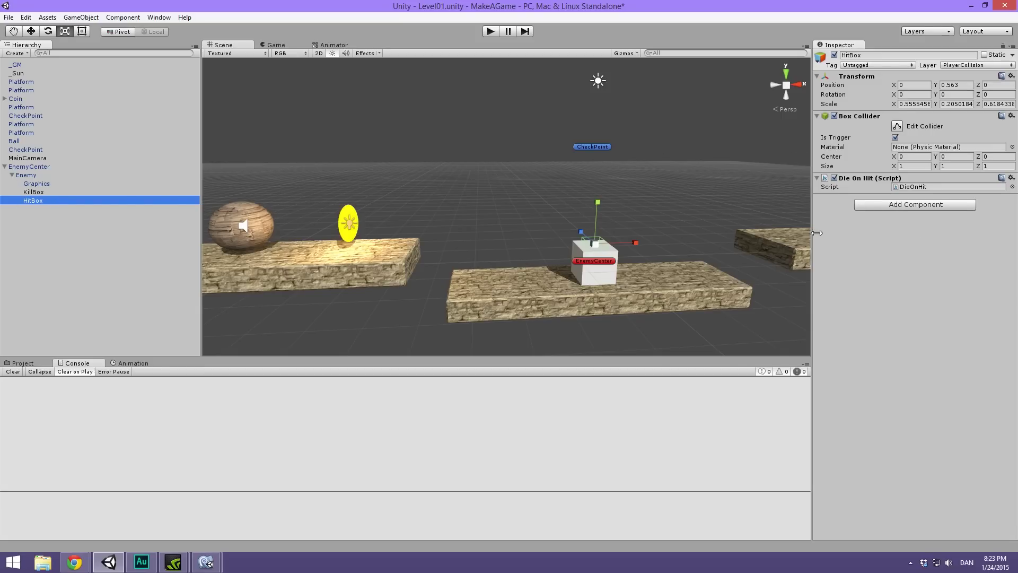
pyautogui.click(27, 175)
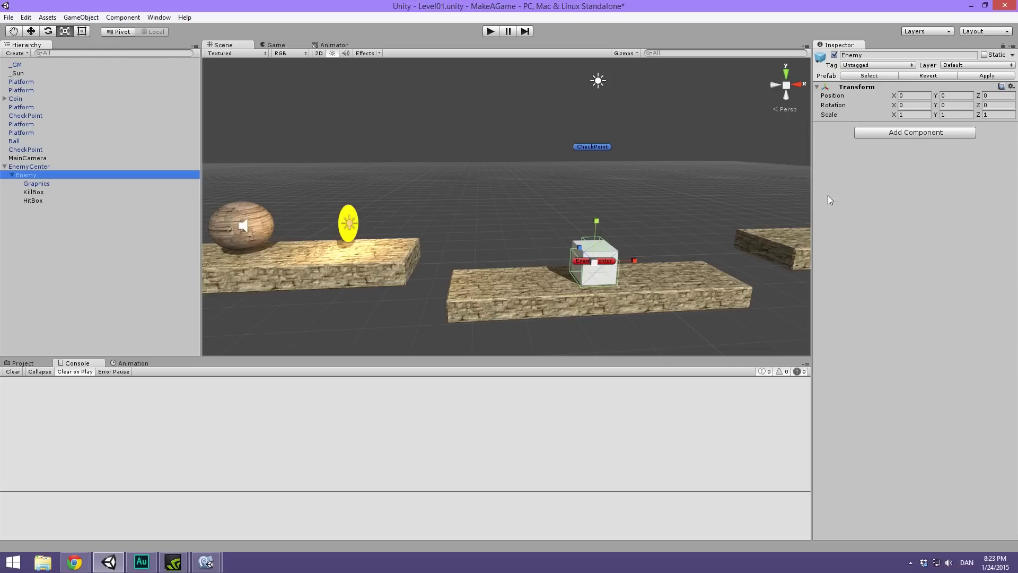
pyautogui.click(48, 168)
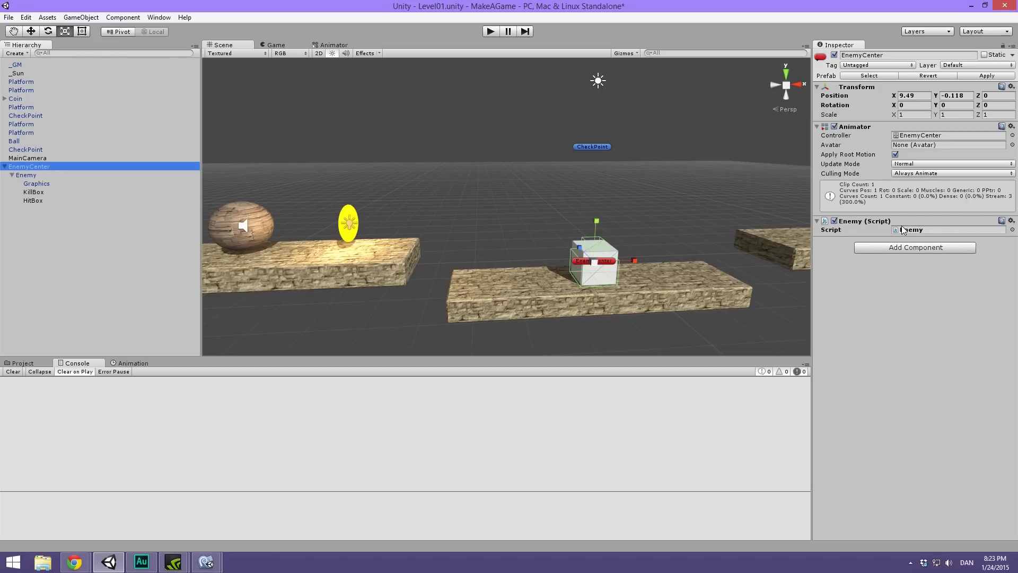
# Step: Place the Enemy script's window beside the DieOnHit script and compare the Die function with the code that calls it
pyautogui.hotkey('alt', 'Tab')
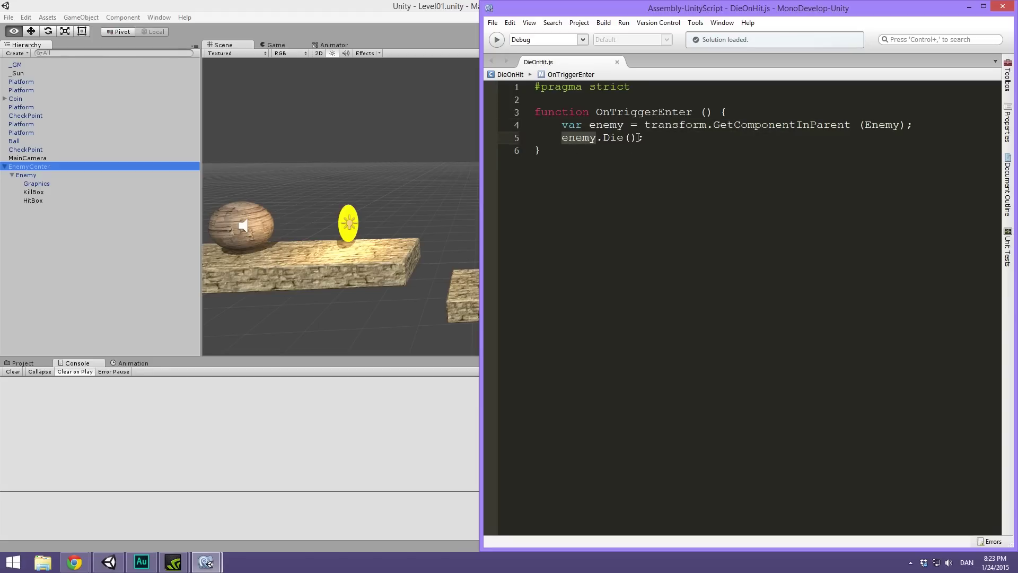
pyautogui.click(211, 560)
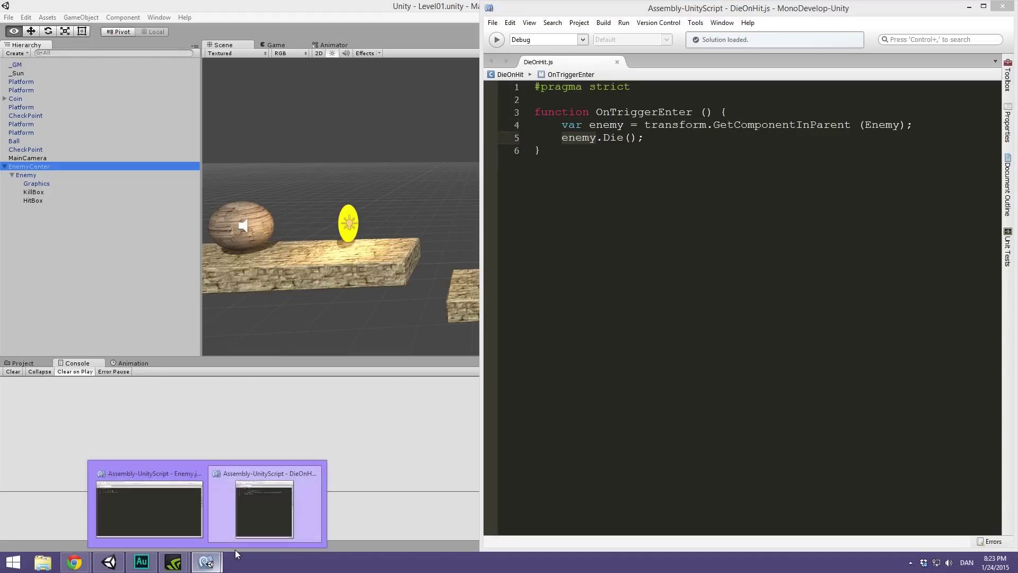
pyautogui.click(139, 522)
pyautogui.moveTo(549, 4); pyautogui.dragTo(237, 122)
pyautogui.click(115, 111)
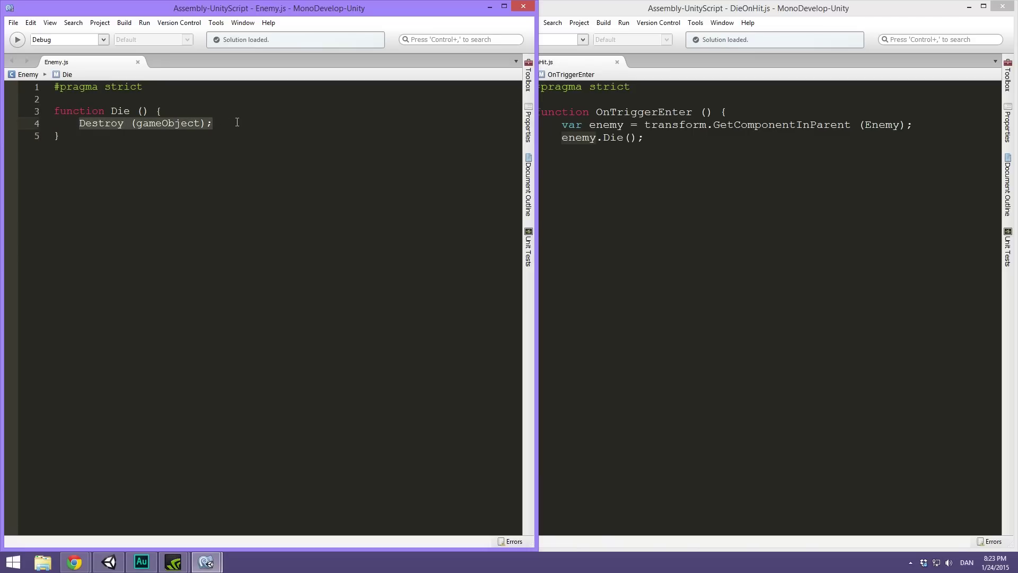
pyautogui.click(630, 10)
pyautogui.moveTo(629, 10); pyautogui.dragTo(1017, 173)
pyautogui.moveTo(397, 7); pyautogui.dragTo(0, 53)
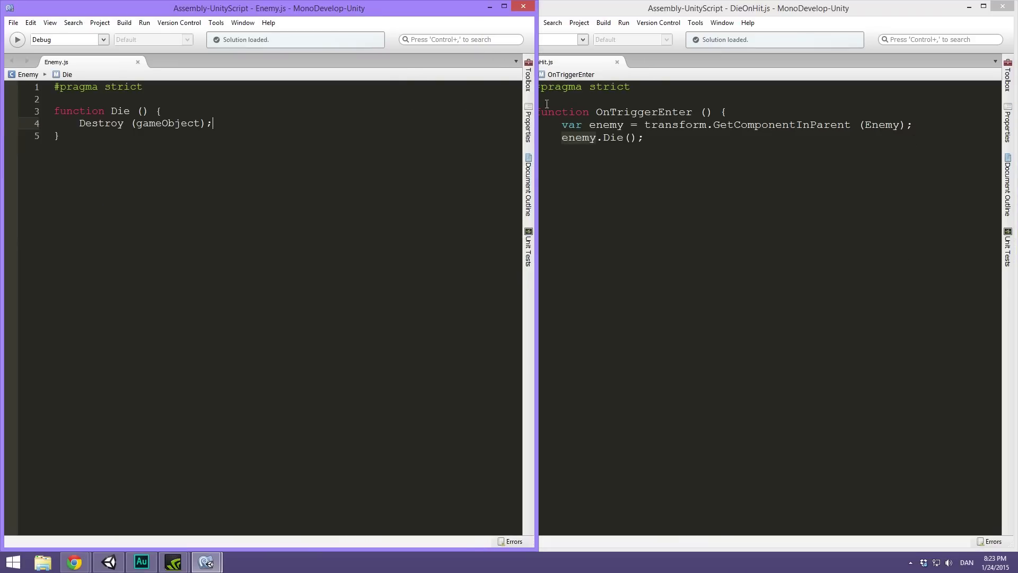
pyautogui.hotkey('alt', 'Tab')
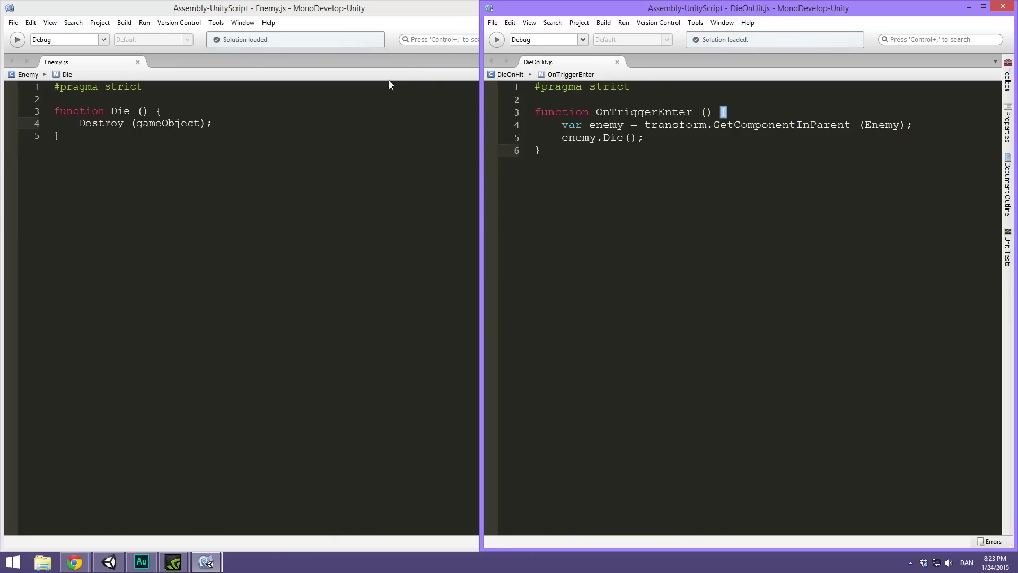
pyautogui.moveTo(554, 122); pyautogui.dragTo(966, 123)
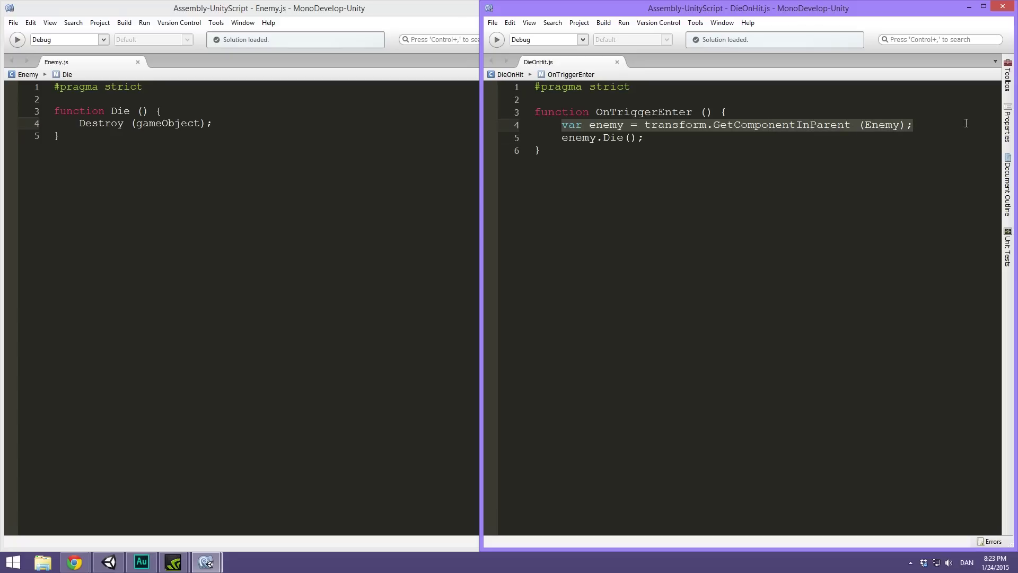
# Step: Compare DieOnHit's enemy.Die() call with the Enemy script's Die function and return to Unity
pyautogui.moveTo(650, 139); pyautogui.dragTo(577, 136)
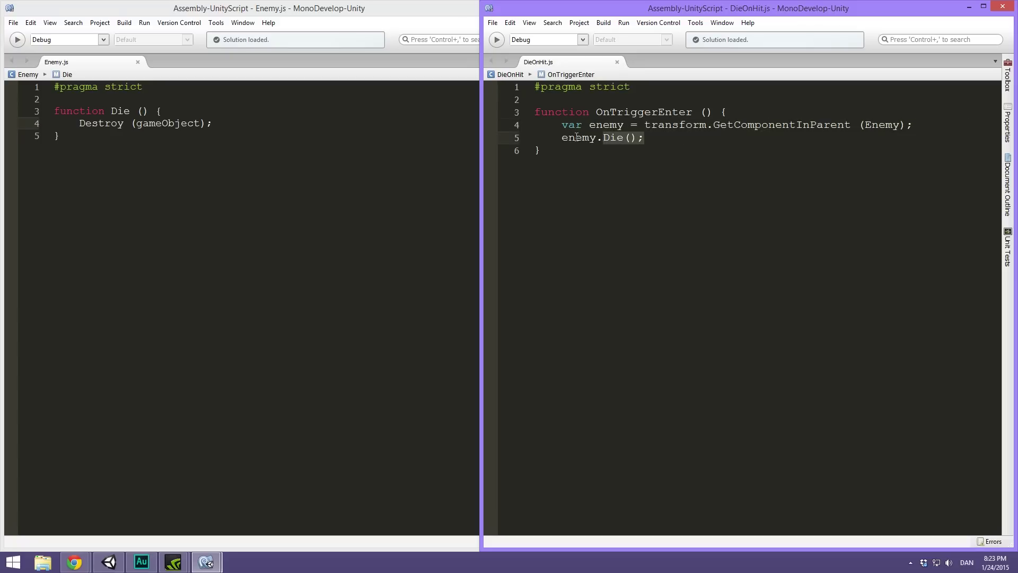
pyautogui.click(60, 126)
pyautogui.moveTo(61, 137); pyautogui.dragTo(28, 109)
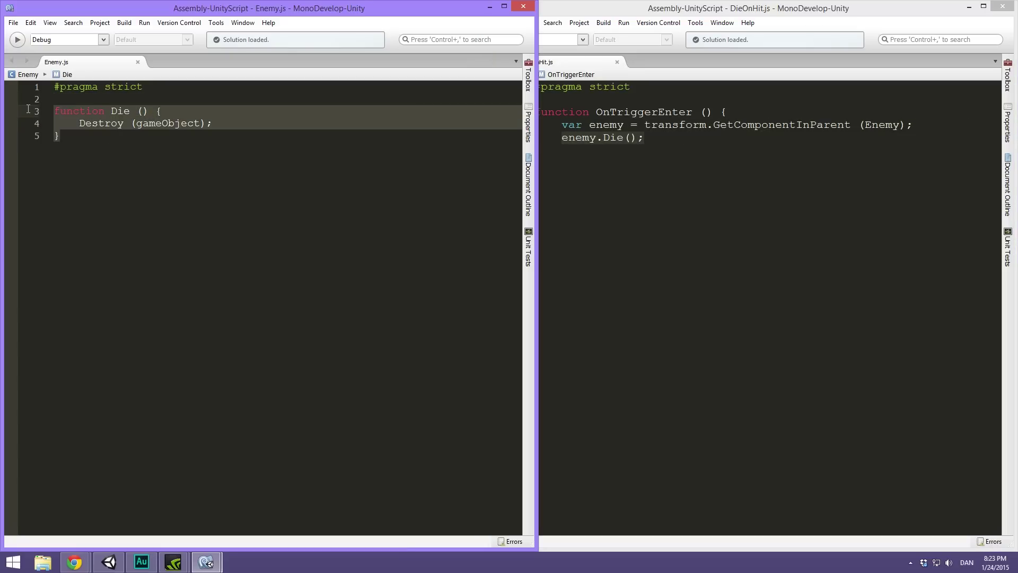
pyautogui.click(523, 6)
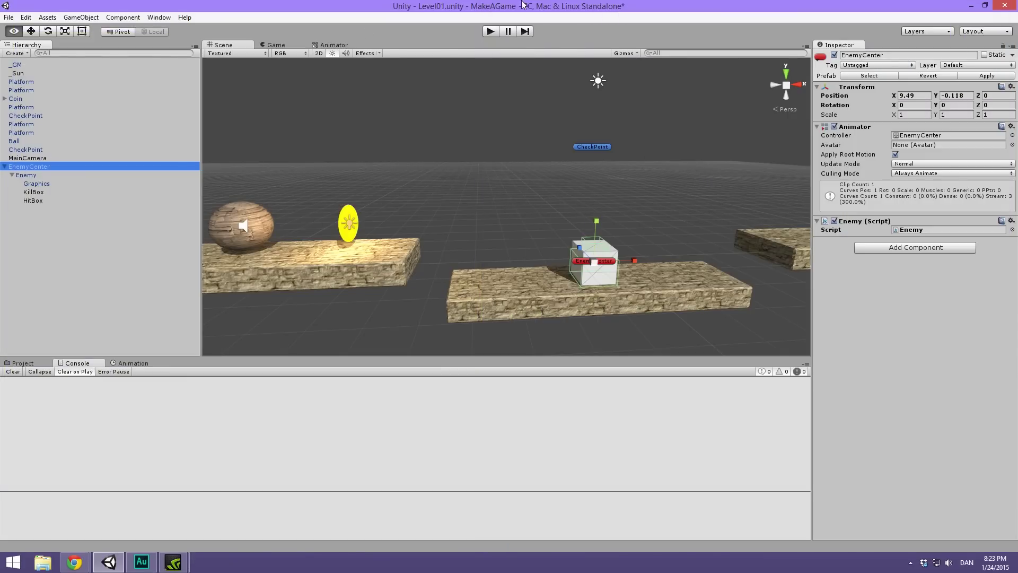
# Step: Play-test the level by collecting the coin and rolling the ball onto the enemy's platform, and stop the game
pyautogui.click(491, 32)
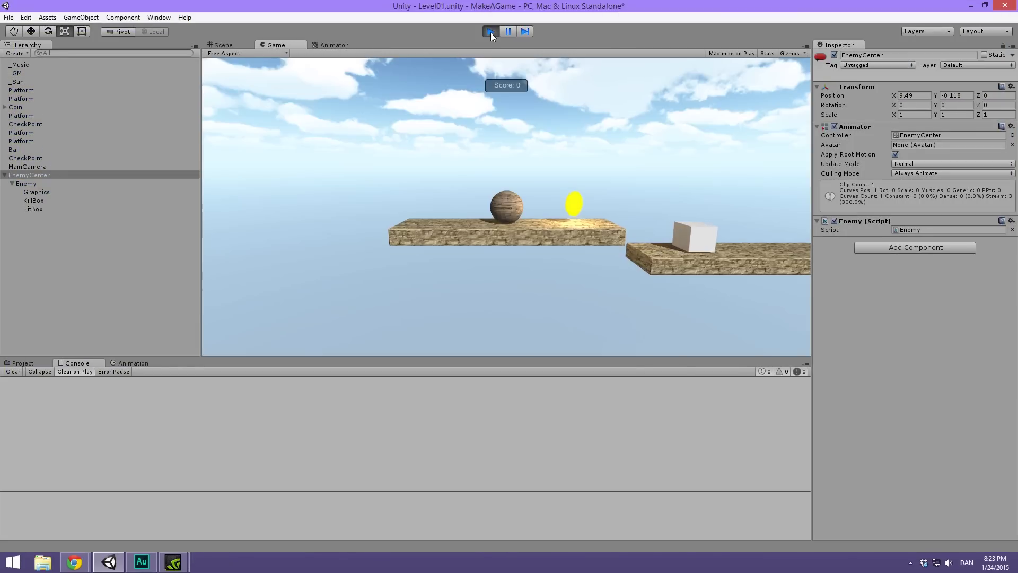
pyautogui.press('Right')
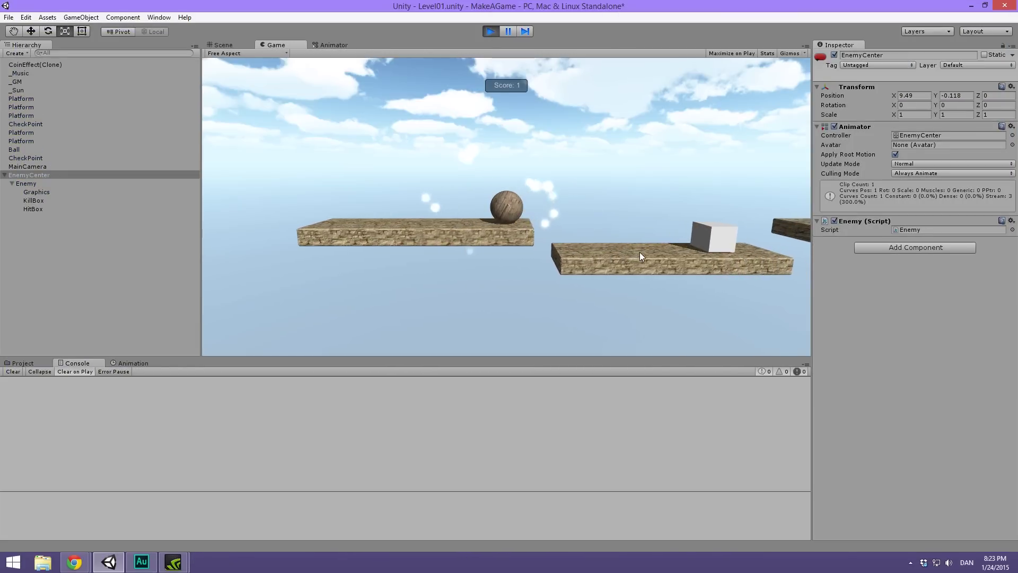
pyautogui.press('Left')
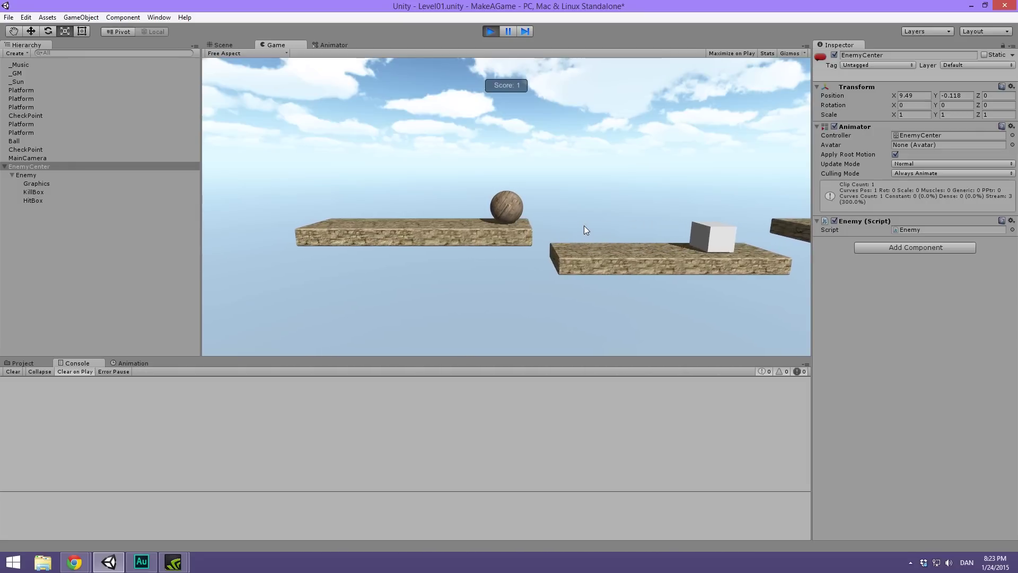
pyautogui.press('space')
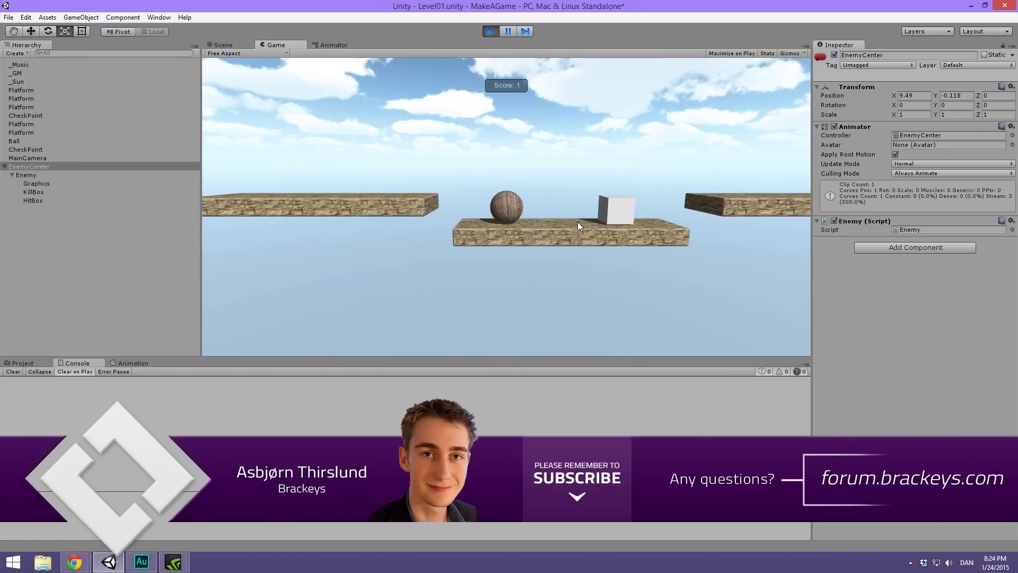
pyautogui.press('space')
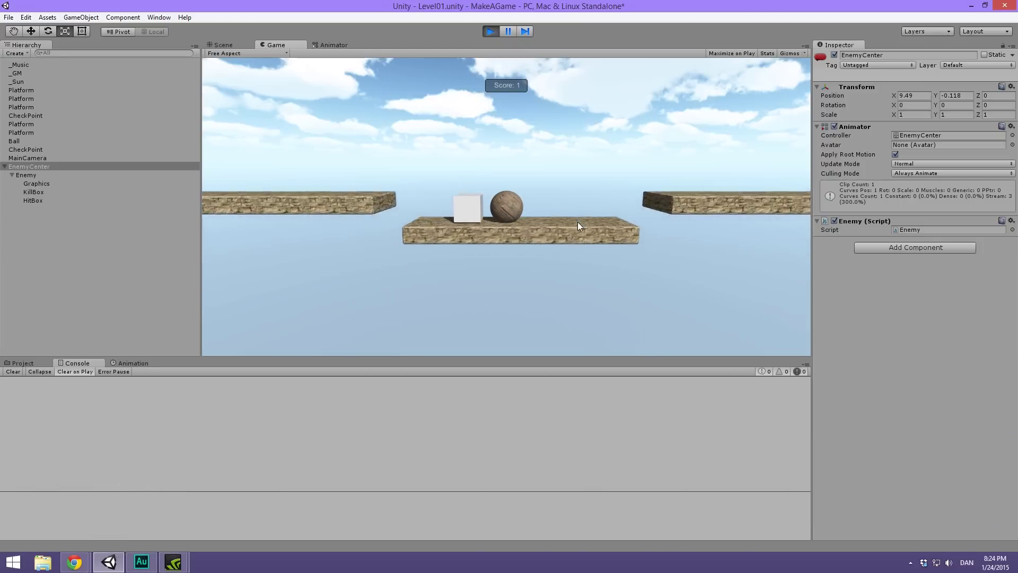
pyautogui.press('space')
pyautogui.click(492, 31)
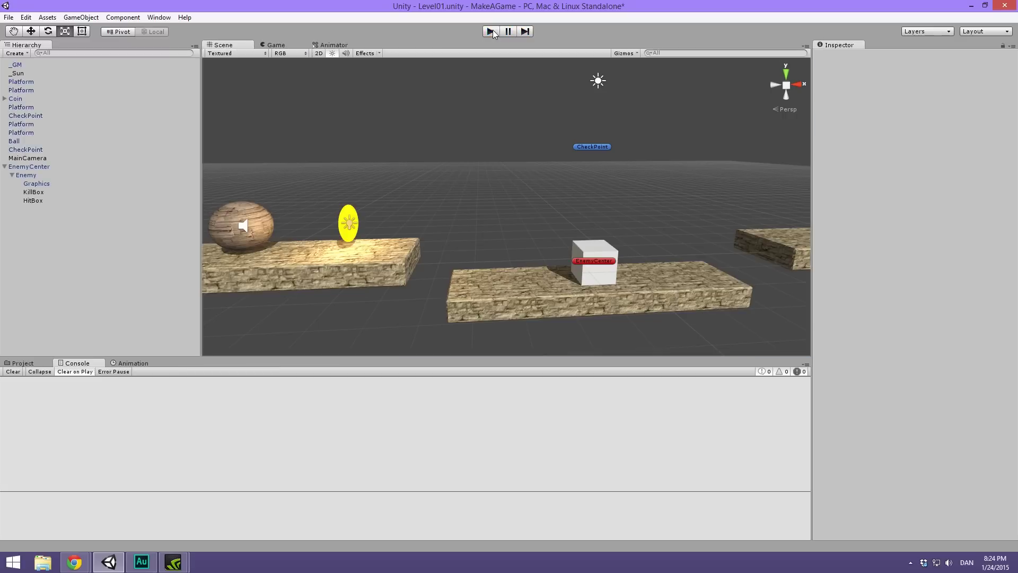
# Step: Run the level again, jump the ball over onto the enemy from above, and stop the game
pyautogui.click(492, 31)
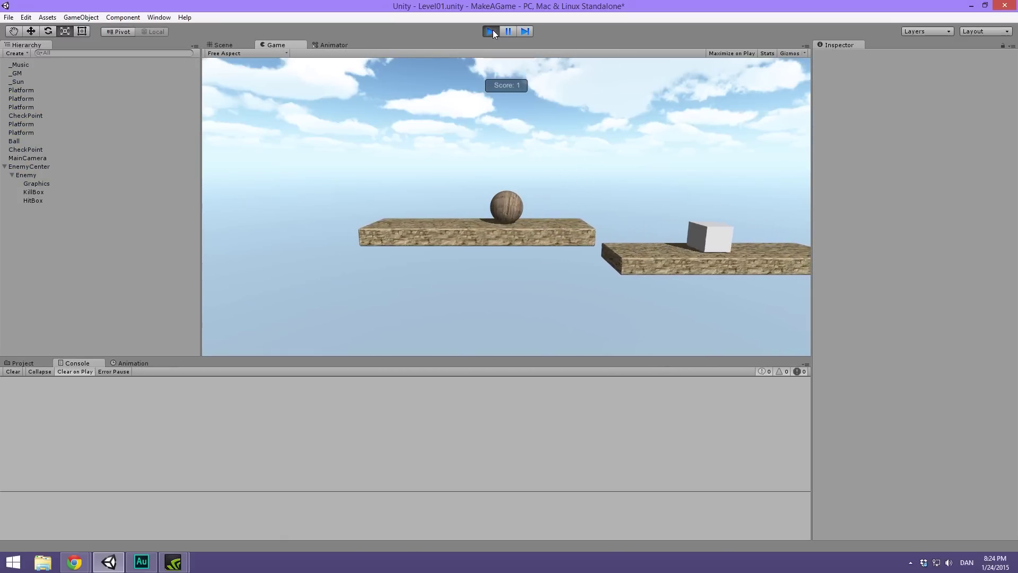
pyautogui.press('d')
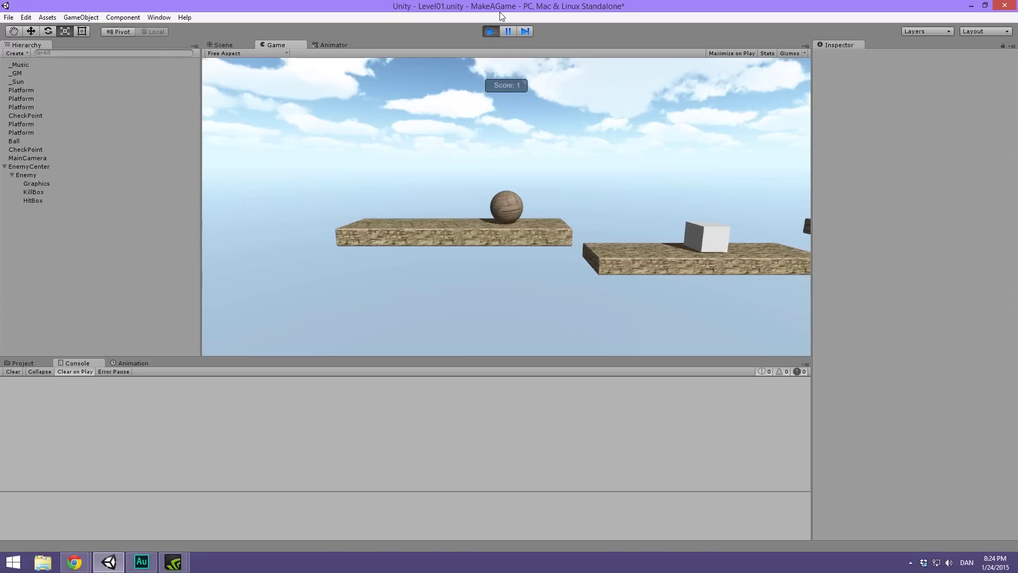
pyautogui.press('space')
pyautogui.press('Right')
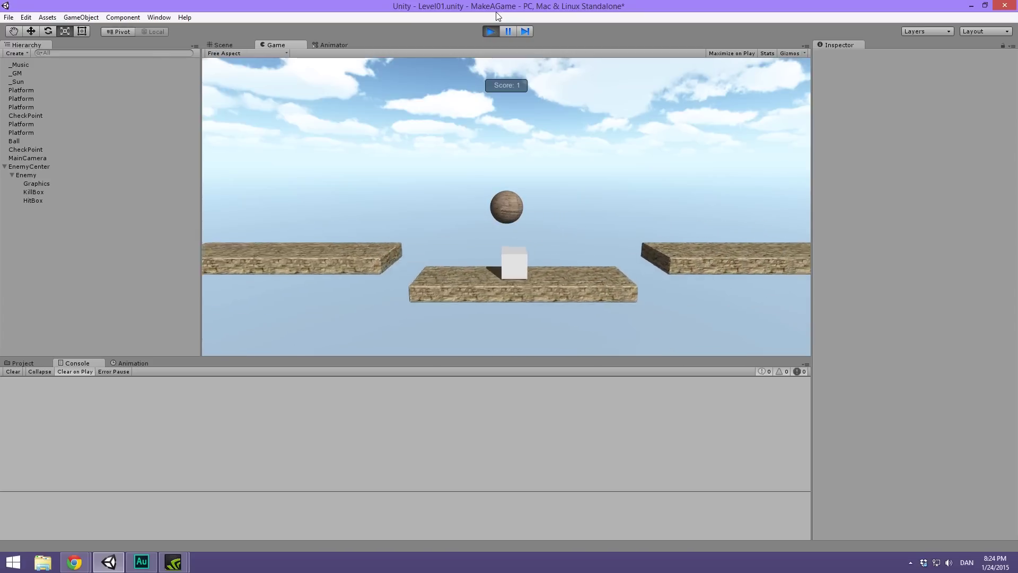
pyautogui.click(490, 32)
# Step: Add a Box Collider to the enemy's Graphics object after checking the KillBox collider
pyautogui.click(47, 184)
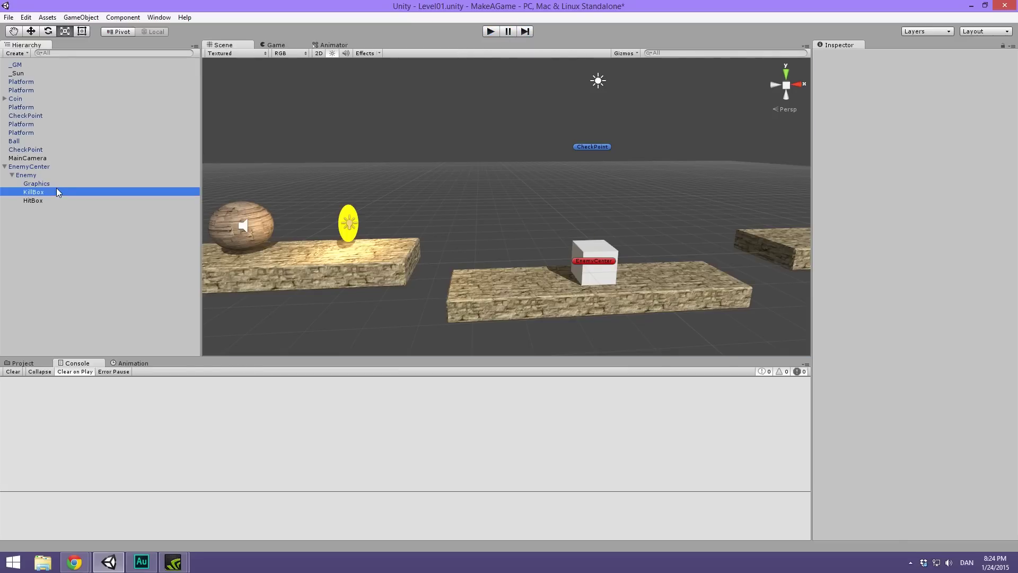
pyautogui.click(45, 177)
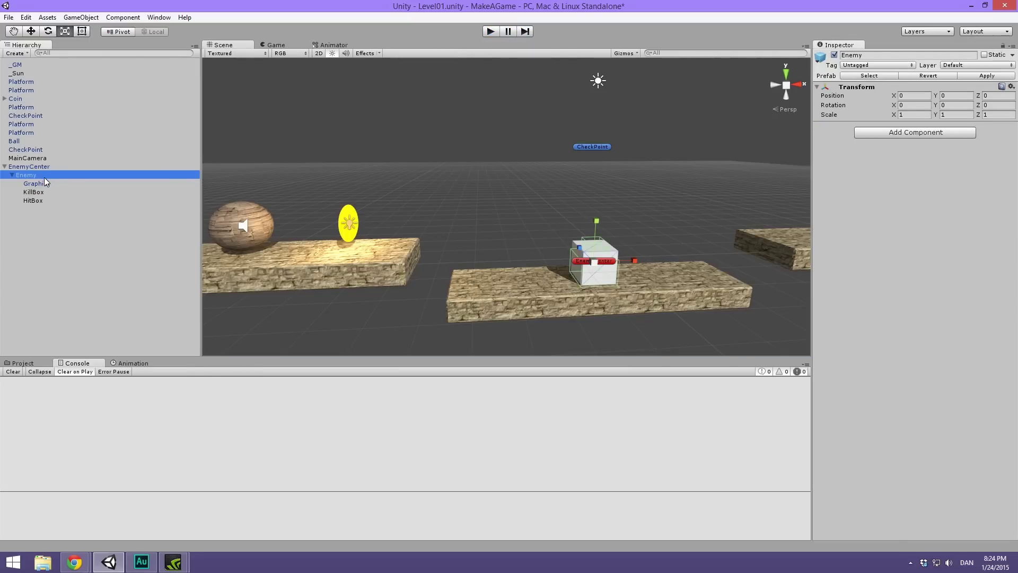
pyautogui.click(69, 191)
pyautogui.press('f')
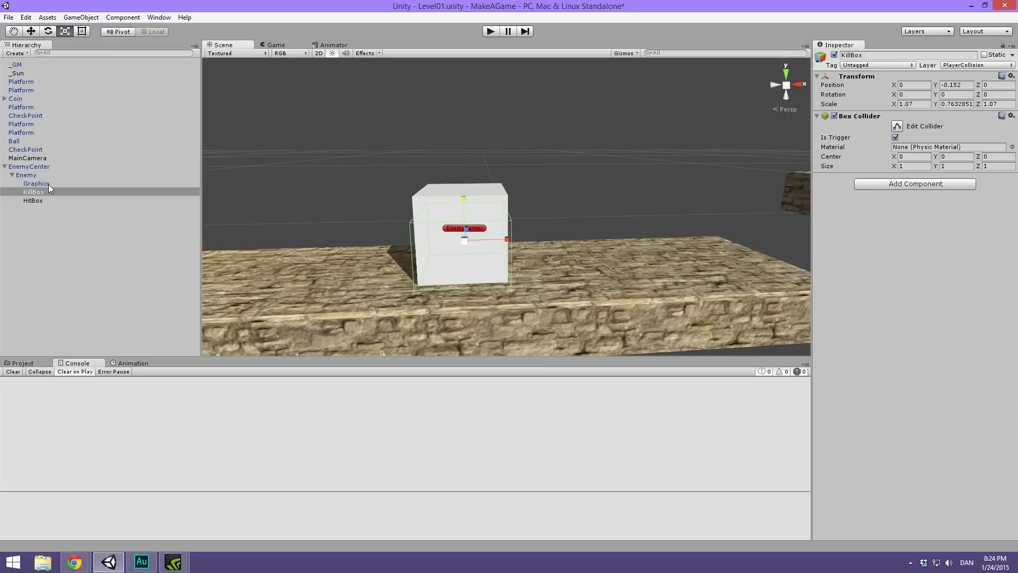
pyautogui.click(45, 184)
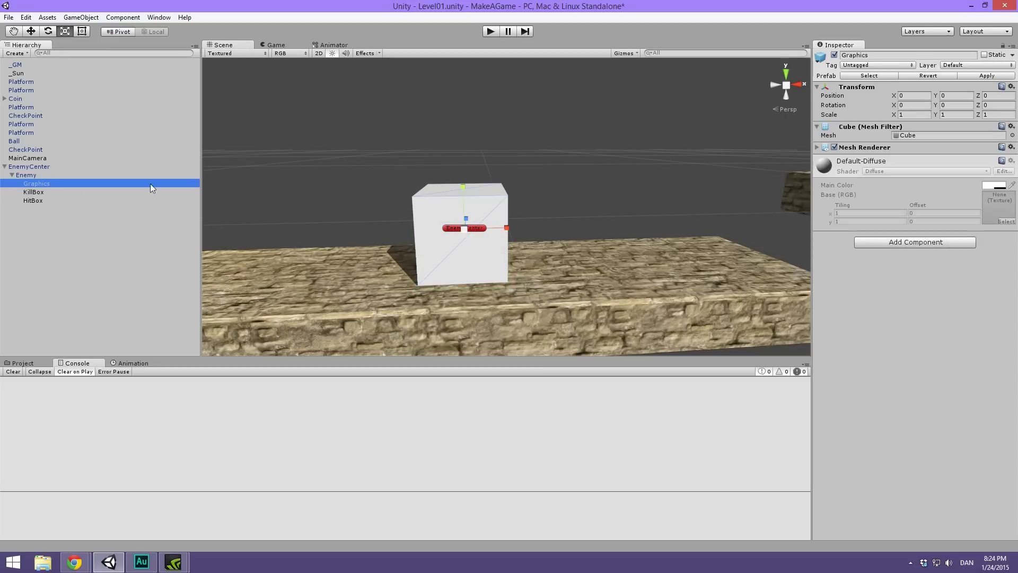
pyautogui.click(910, 245)
pyautogui.write('coll')
pyautogui.press('Return')
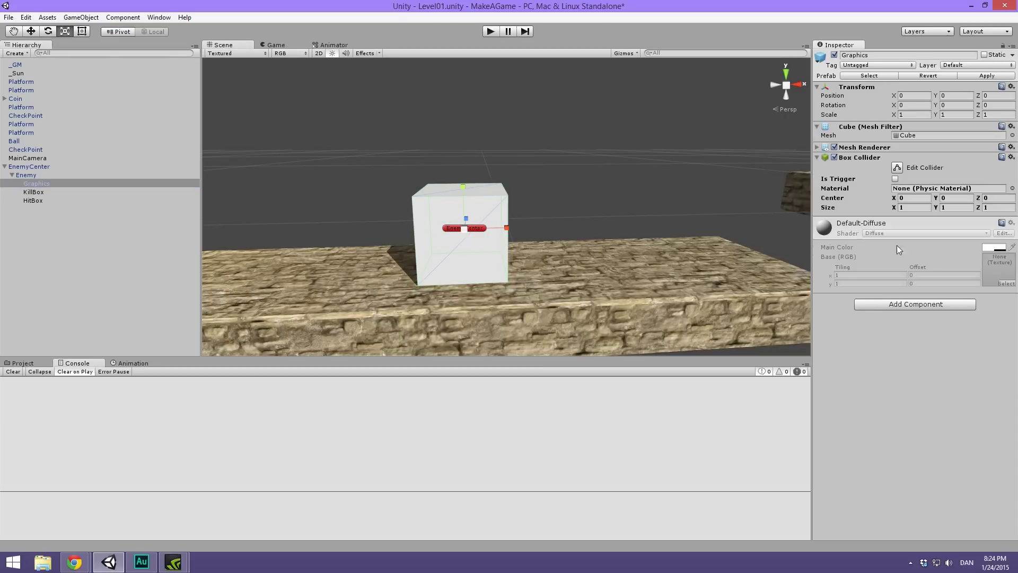
# Step: Test the enemy's new solid collider in play mode by jumping the ball onto it, and stop the game
pyautogui.moveTo(358, 253)
pyautogui.keyDown('alt'); pyautogui.mouseDown()
pyautogui.moveTo(551, 252)
pyautogui.moveTo(372, 250)
pyautogui.mouseUp(); pyautogui.keyUp('alt')
pyautogui.moveTo(372, 250); pyautogui.dragTo(432, 240, button='middle')
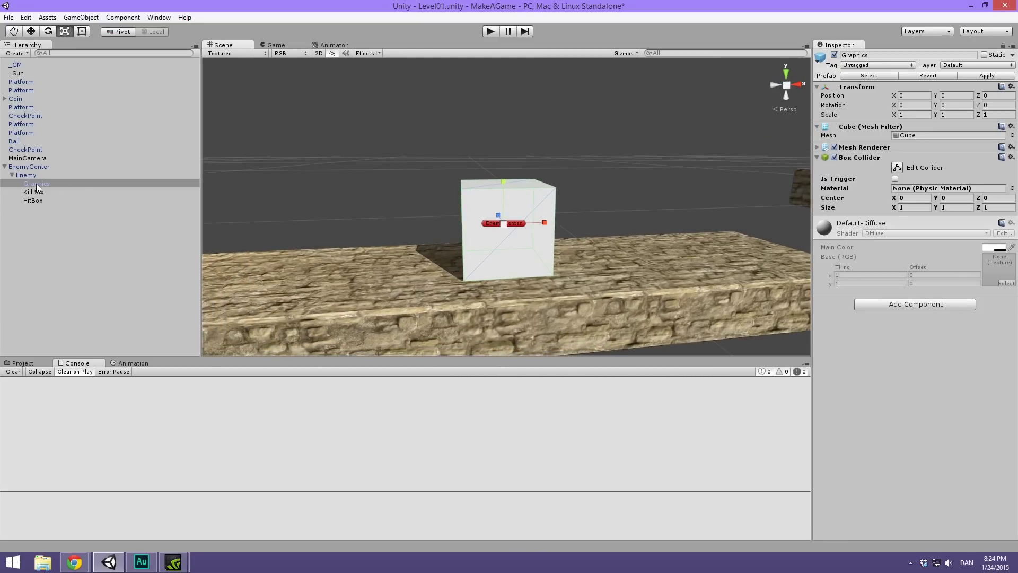
pyautogui.moveTo(438, 169); pyautogui.dragTo(466, 166, button='middle')
pyautogui.scroll(-8, 463, 205)
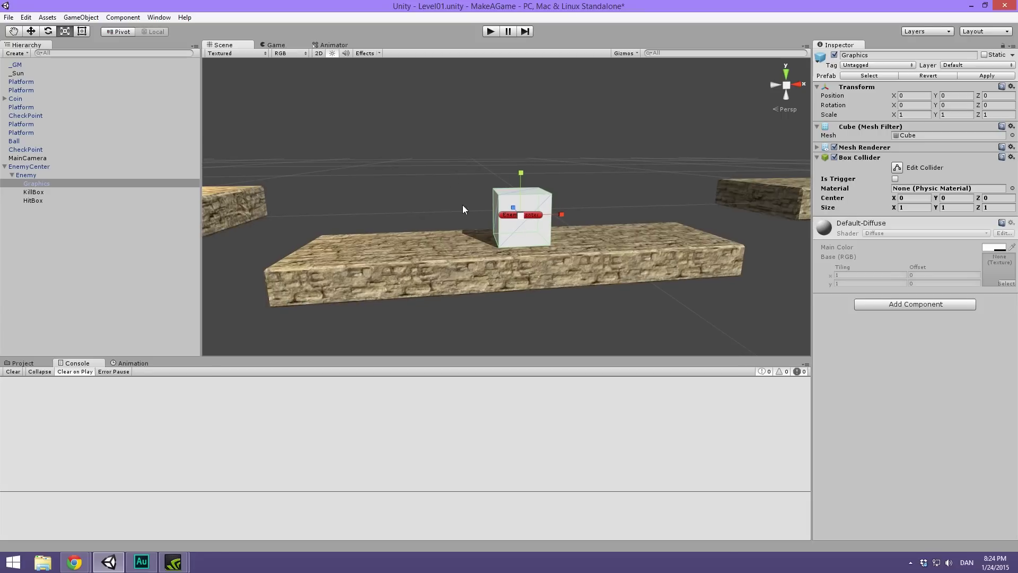
pyautogui.click(491, 32)
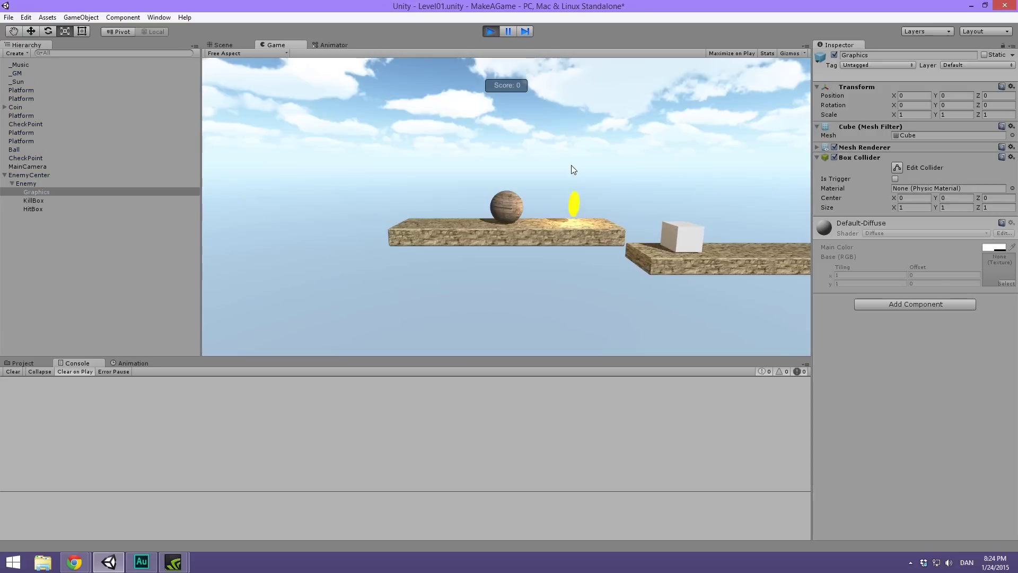
pyautogui.press('d')
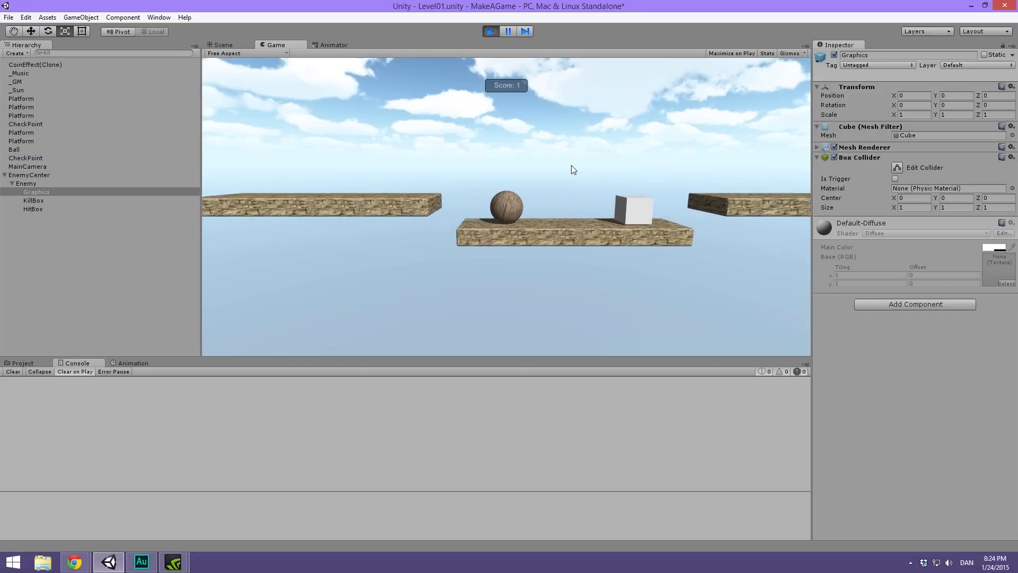
pyautogui.press('w')
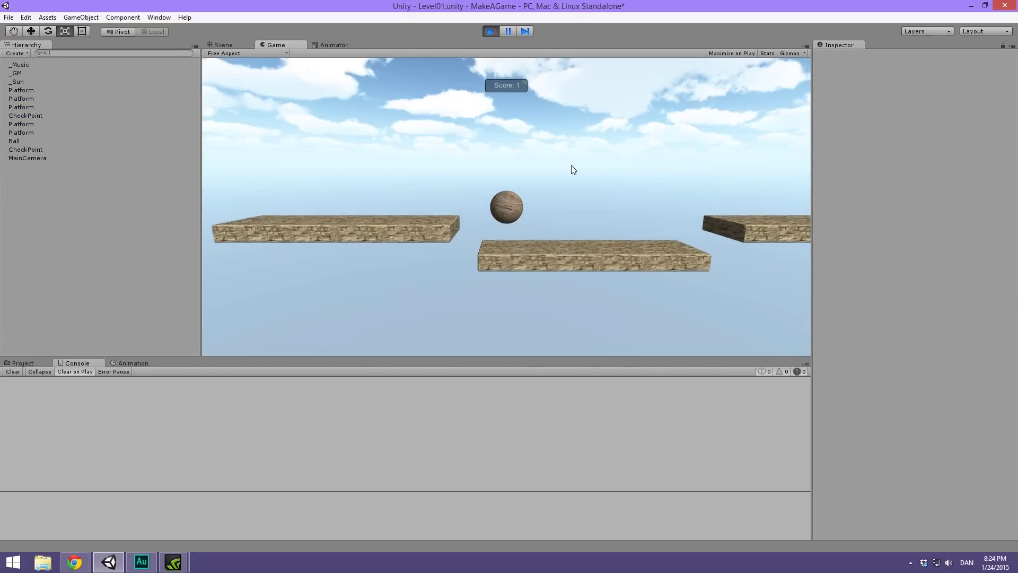
pyautogui.click(491, 31)
# Step: Shrink the HitBox to a scale of about 0.22, 0.08, 0.25 and lower it to Y 0.547 on top of the enemy cube
pyautogui.click(39, 174)
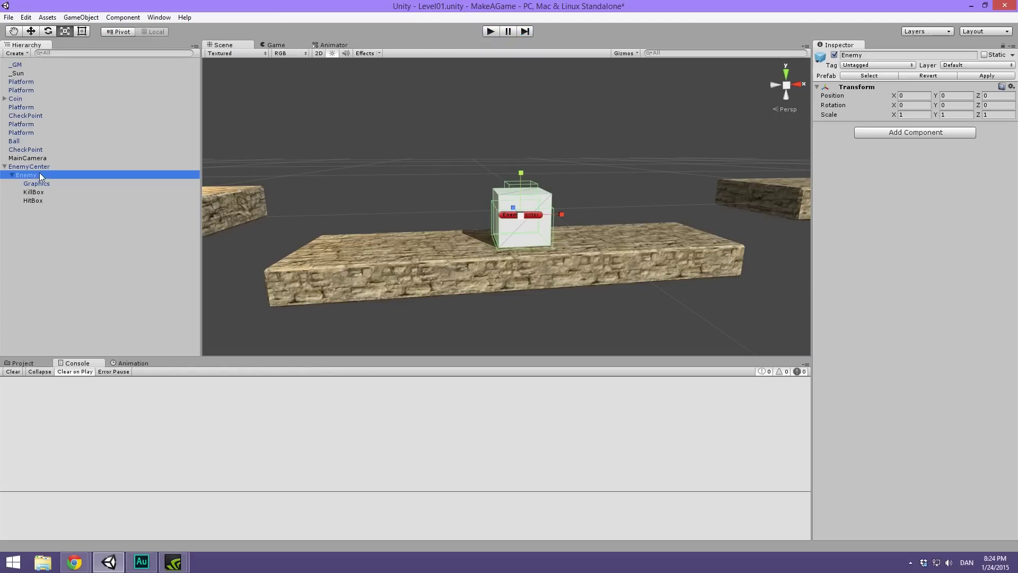
pyautogui.click(74, 183)
pyautogui.scroll(2, 373, 175)
pyautogui.click(33, 200)
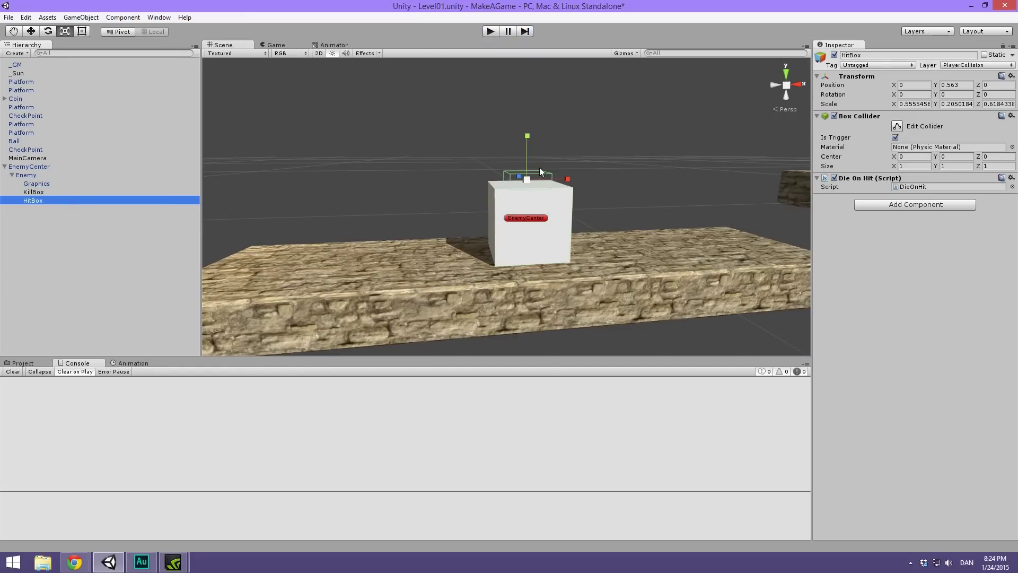
pyautogui.scroll(5, 539, 167)
pyautogui.scroll(2, 559, 181)
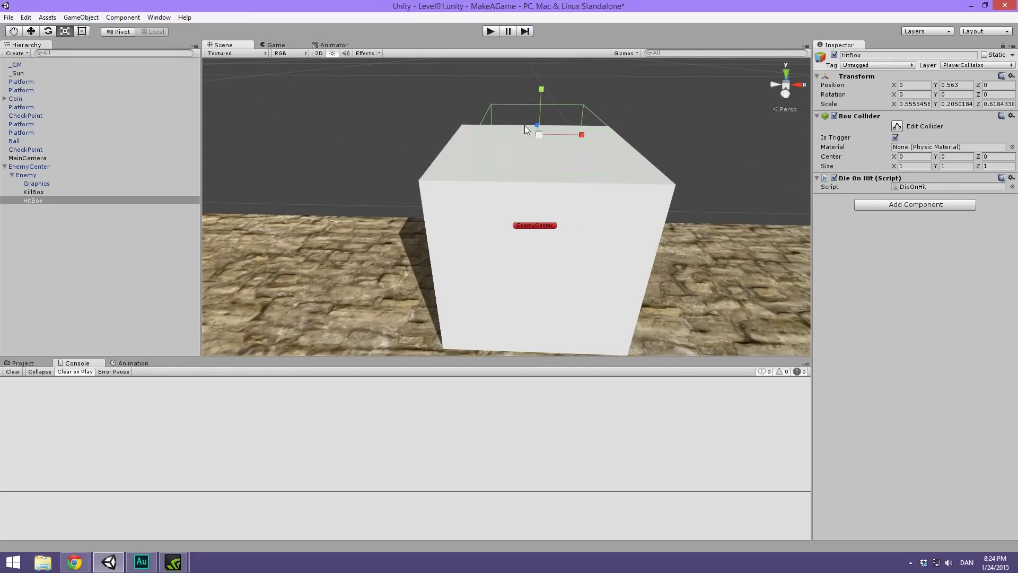
pyautogui.moveTo(515, 135); pyautogui.dragTo(511, 135)
pyautogui.moveTo(511, 136); pyautogui.dragTo(550, 27, button='right')
pyautogui.keyDown('alt'); pyautogui.moveTo(549, 28); pyautogui.dragTo(477, 48); pyautogui.keyUp('alt')
pyautogui.press('w')
pyautogui.moveTo(460, 215); pyautogui.dragTo(457, 217)
# Step: Play-test the resized HitBox by rolling the ball against the enemy's side and jumping near it
pyautogui.click(490, 31)
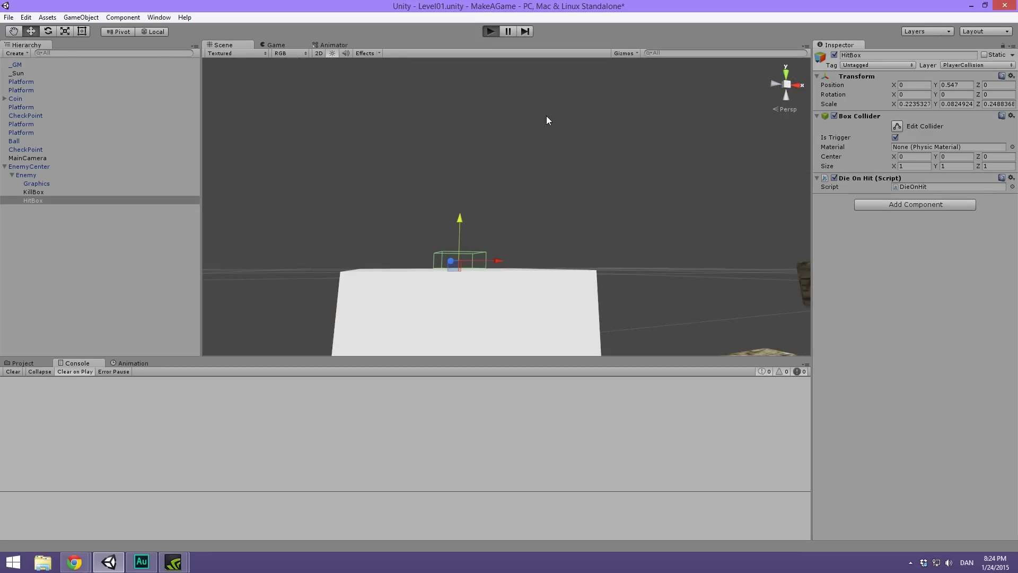
pyautogui.press('d')
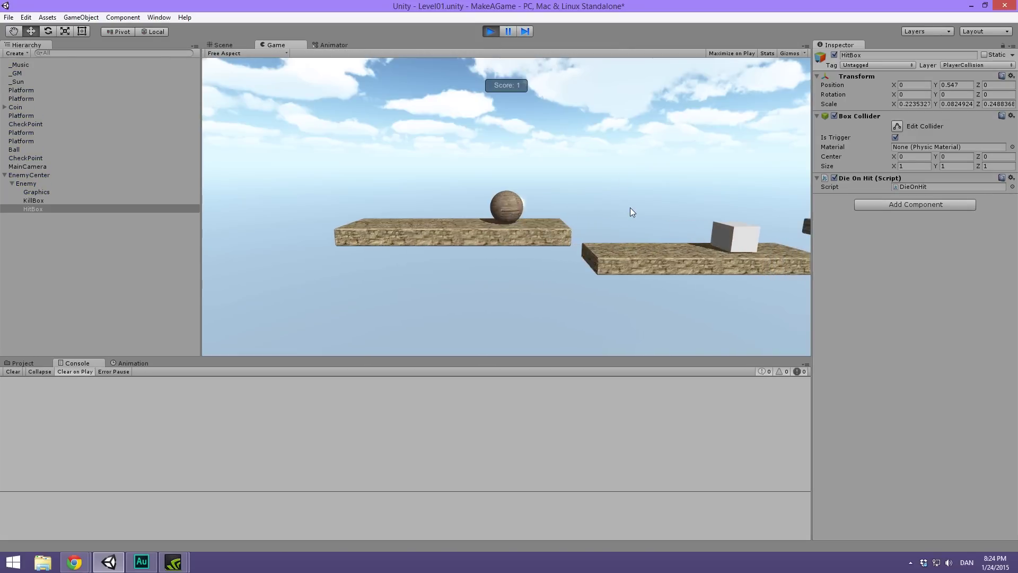
pyautogui.press('d')
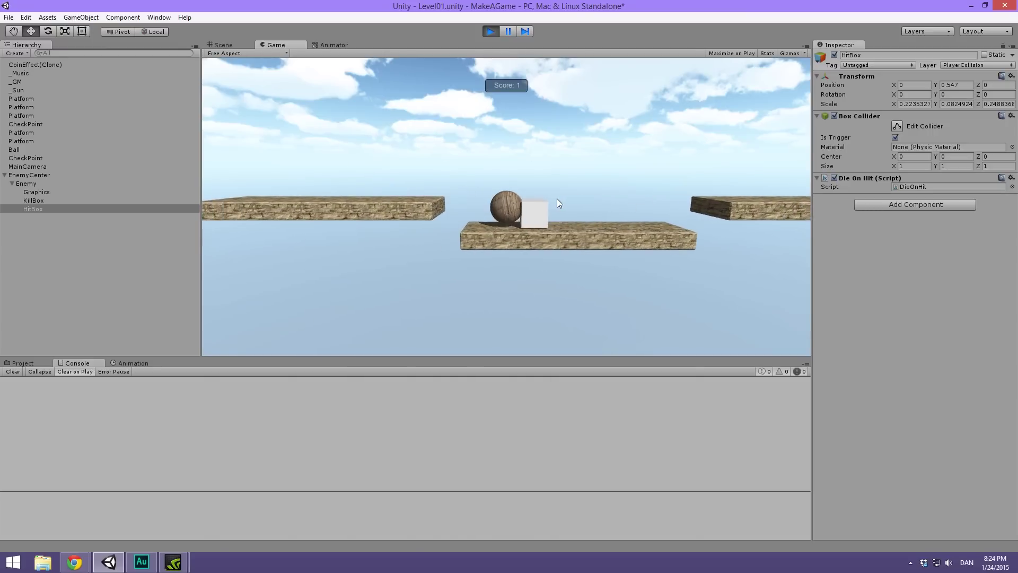
pyautogui.press('Right')
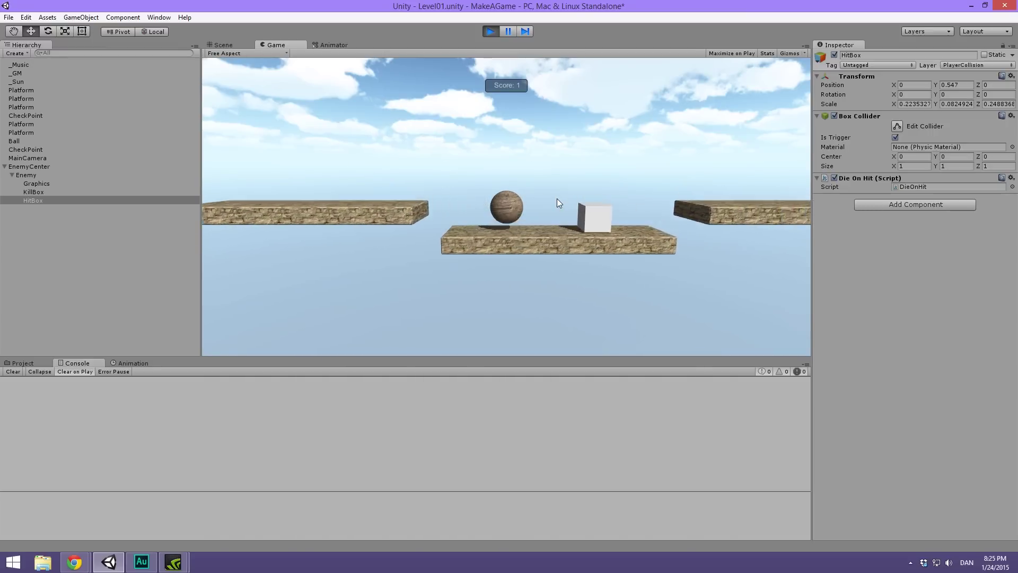
pyautogui.press('space')
pyautogui.press('Right')
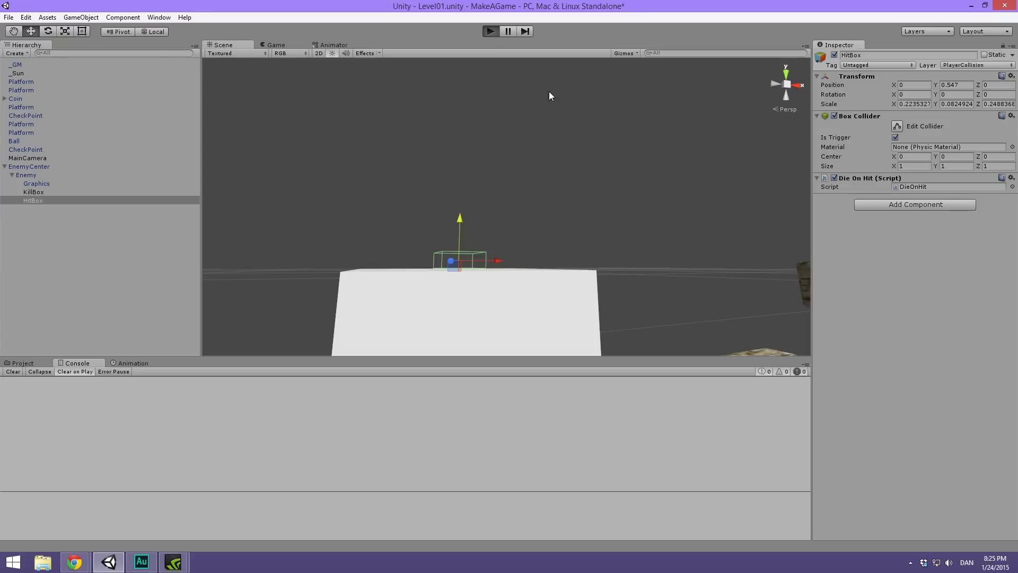
# Step: Play-test the small HitBox by jumping the ball over and onto the moving enemy several times, and stop the game
pyautogui.press('Right')
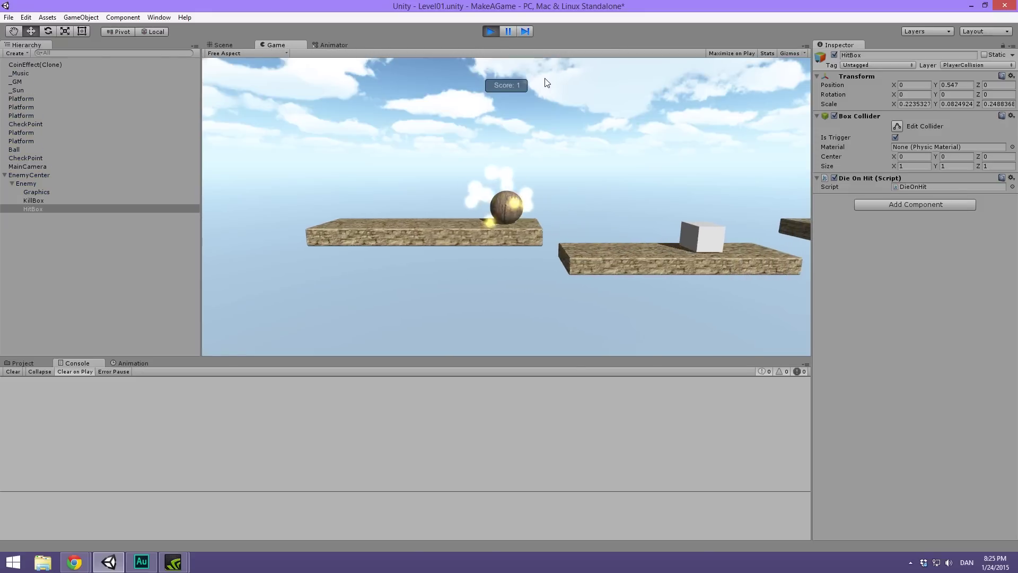
pyautogui.press('Right')
pyautogui.press('space')
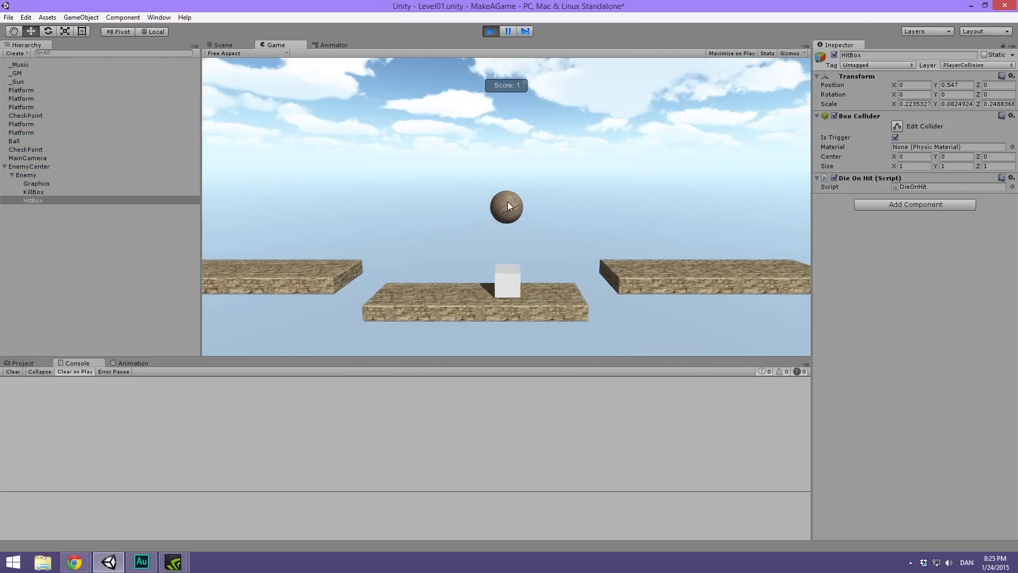
pyautogui.press('w')
pyautogui.press('space')
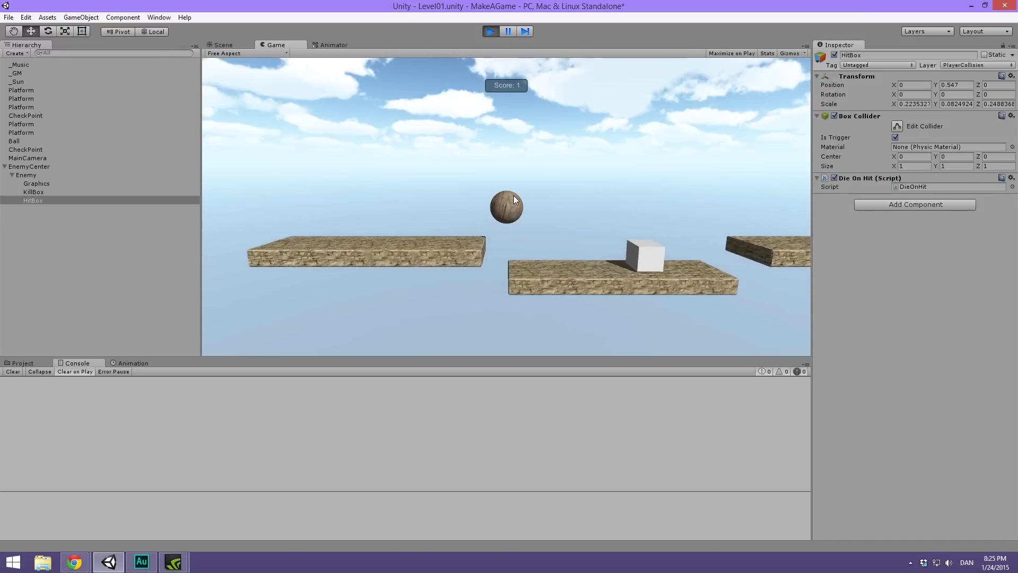
pyautogui.press('d')
pyautogui.press('w')
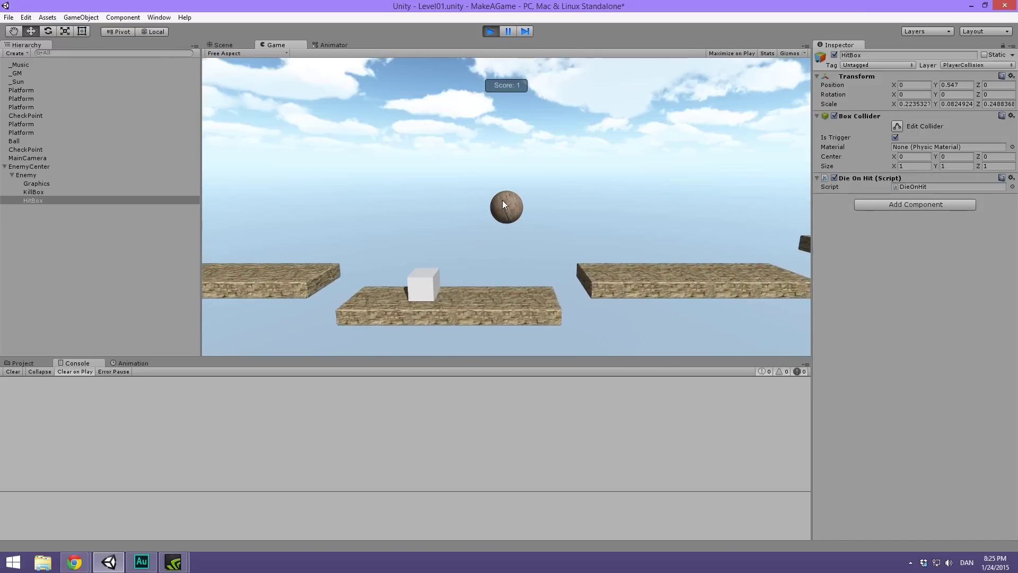
pyautogui.press('a')
pyautogui.press('space')
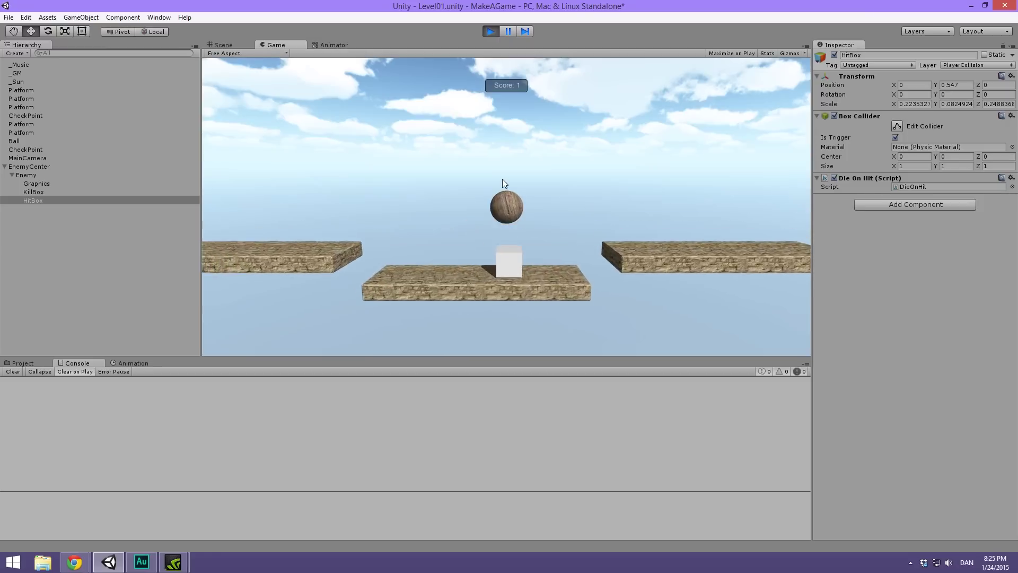
pyautogui.press('w')
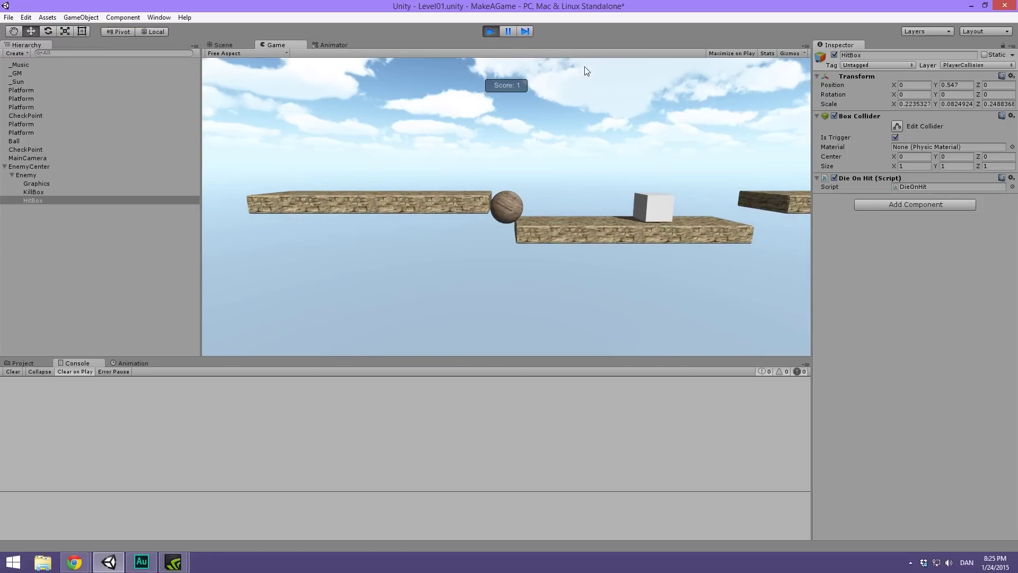
pyautogui.click(492, 30)
# Step: Widen the HitBox on top of the enemy cube to an X scale of about 0.47
pyautogui.keyDown('alt'); pyautogui.moveTo(466, 202); pyautogui.dragTo(493, 270); pyautogui.keyUp('alt')
pyautogui.moveTo(512, 210)
pyautogui.mouseDown(button='middle')
pyautogui.moveTo(527, 225)
pyautogui.moveTo(532, 216)
pyautogui.mouseUp(button='middle')
pyautogui.scroll(3, 531, 216)
pyautogui.scroll(-5, 531, 215)
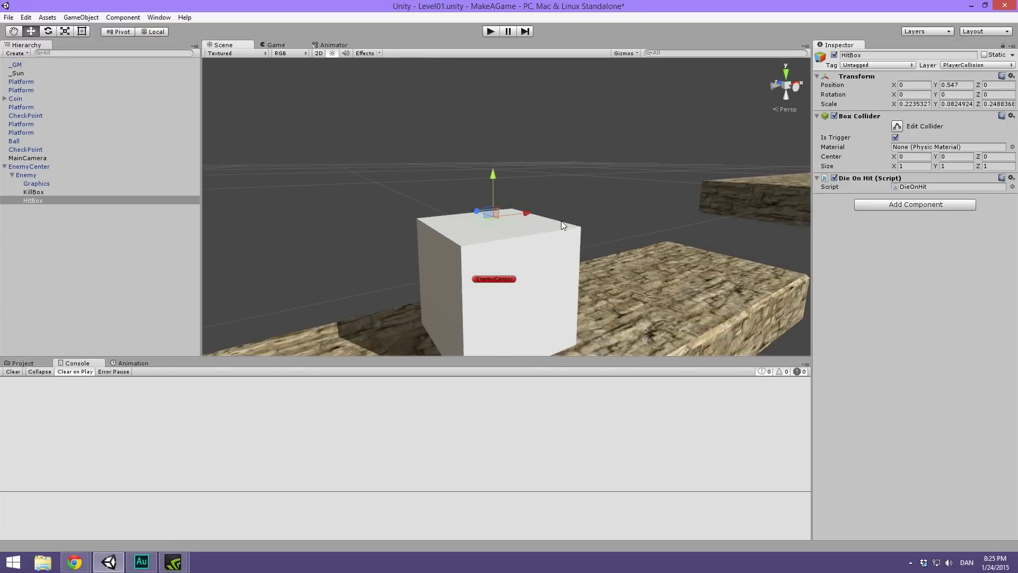
pyautogui.press('r')
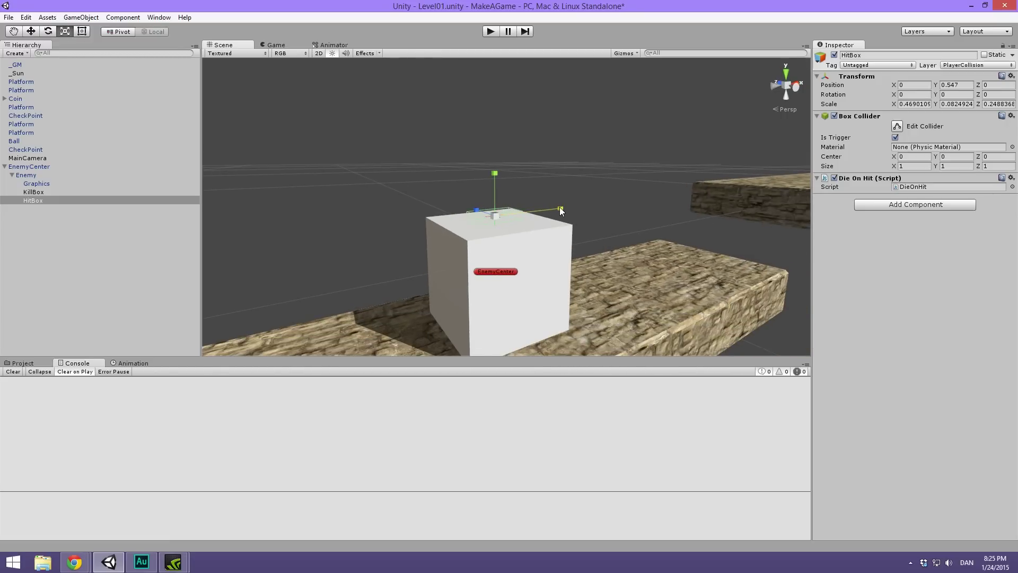
pyautogui.keyDown('alt'); pyautogui.moveTo(598, 291); pyautogui.dragTo(545, 298); pyautogui.keyUp('alt')
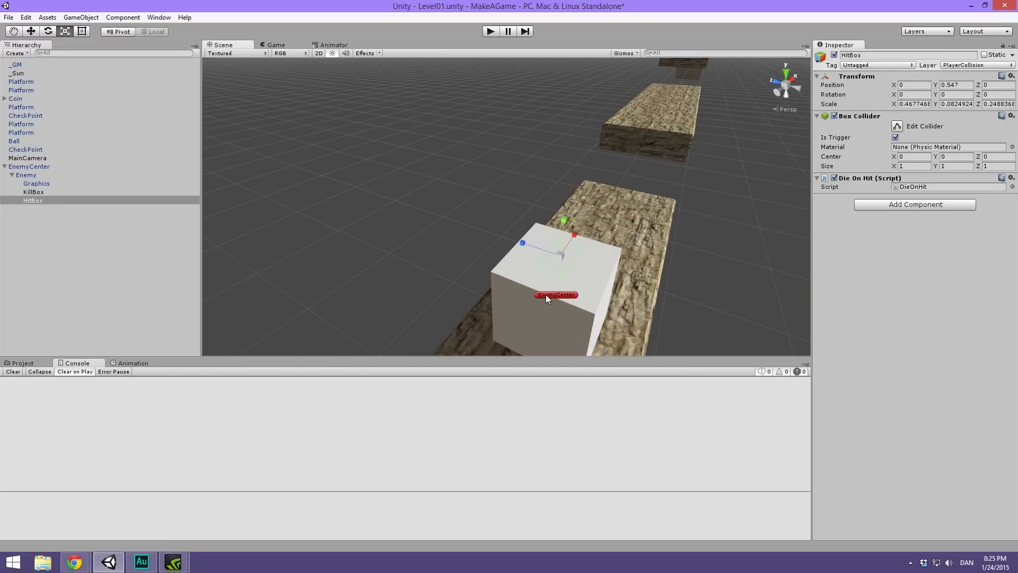
# Step: Slow EnemyCenter's EnemyMove01 animation by moving its middle keyframe to 4:00 and its last keyframe to 8:00, and end recording
pyautogui.click(33, 175)
pyautogui.click(11, 175)
pyautogui.click(4, 166)
pyautogui.click(26, 168)
pyautogui.click(30, 363)
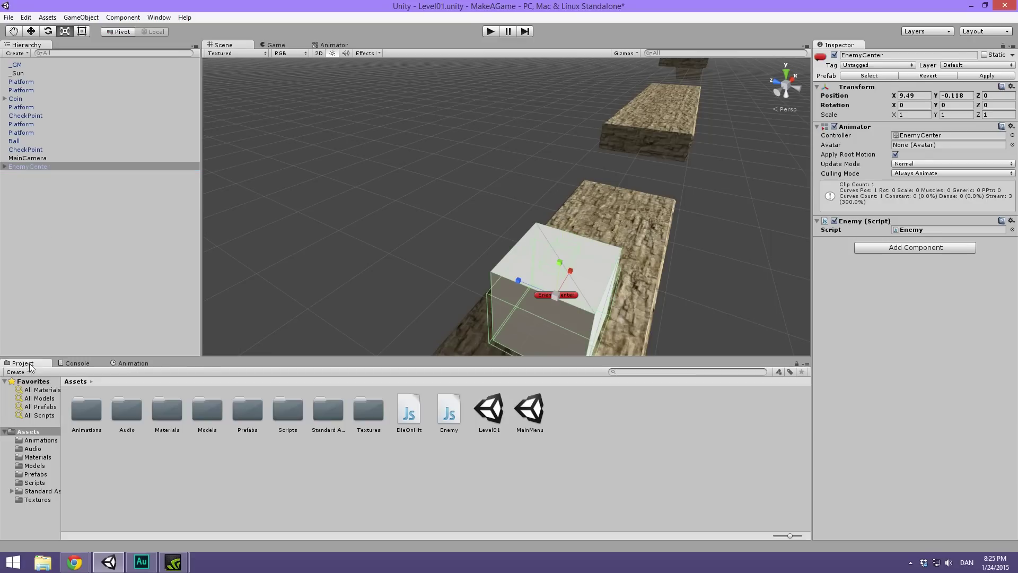
pyautogui.click(135, 364)
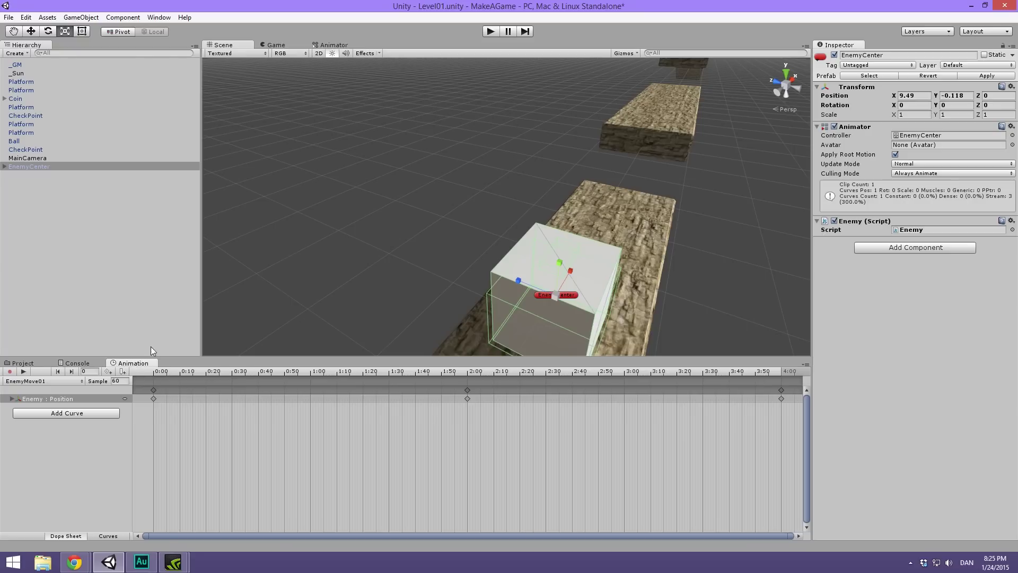
pyautogui.click(456, 371)
pyautogui.keyDown('alt'); pyautogui.scroll(-8, 360, 451); pyautogui.keyUp('alt')
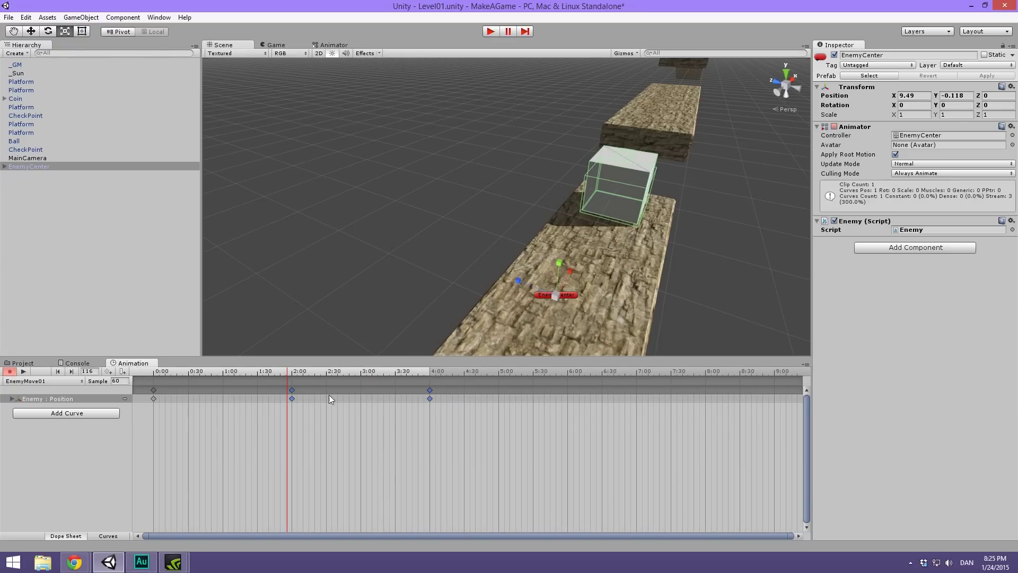
pyautogui.moveTo(292, 390); pyautogui.dragTo(432, 387)
pyautogui.moveTo(497, 460); pyautogui.dragTo(636, 376)
pyautogui.moveTo(567, 391); pyautogui.dragTo(705, 398)
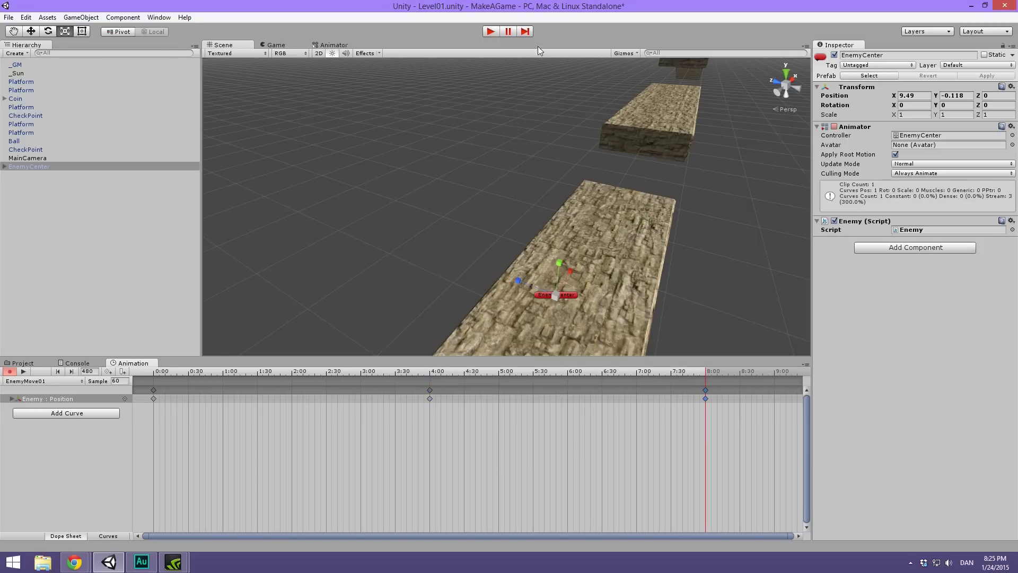
pyautogui.click(9, 372)
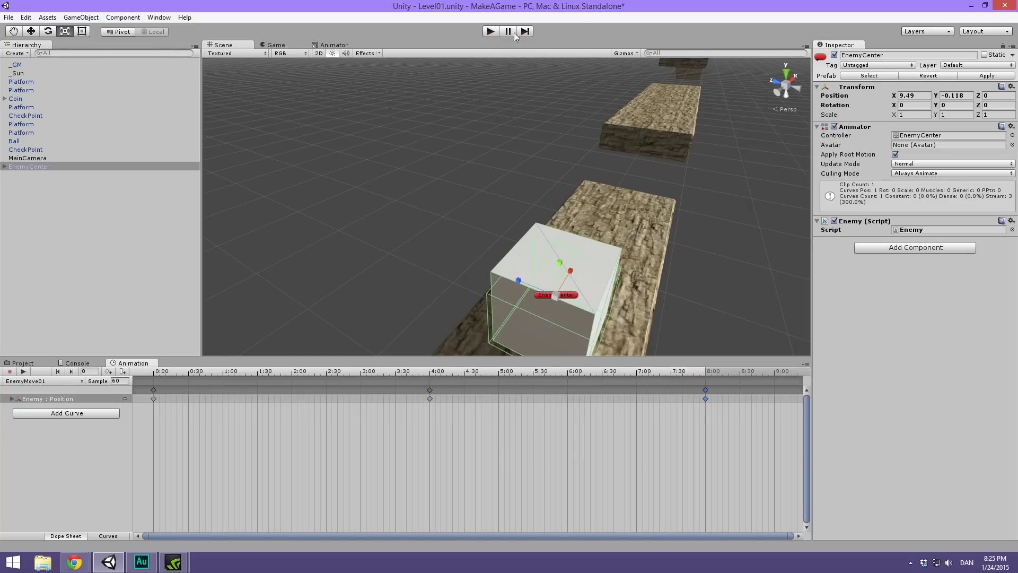
# Step: Play-test the slower enemy and wider HitBox by rolling the ball against the enemy and jumping onto it, and stop the game
pyautogui.click(491, 31)
pyautogui.press('d')
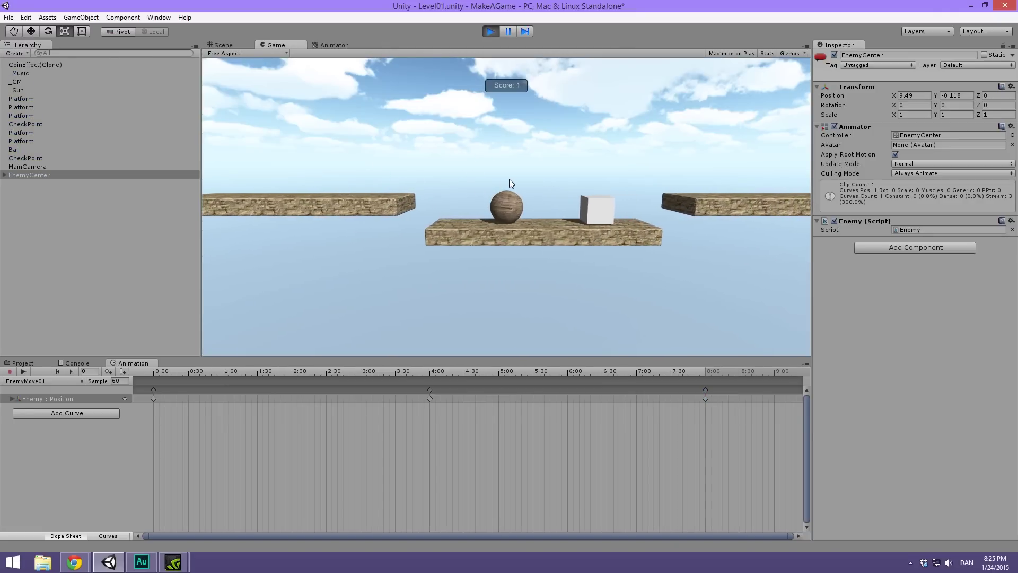
pyautogui.press('w')
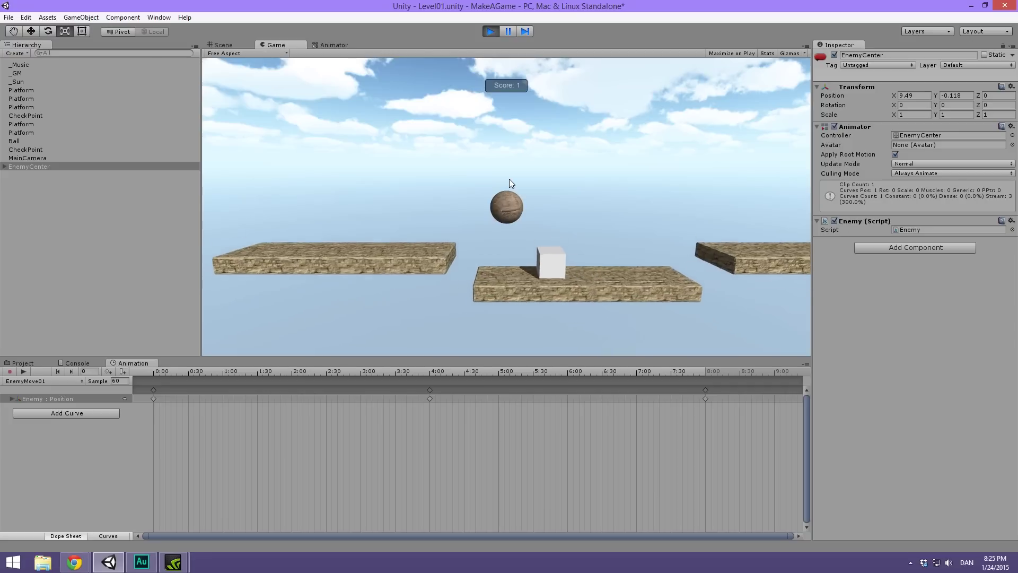
pyautogui.press('w')
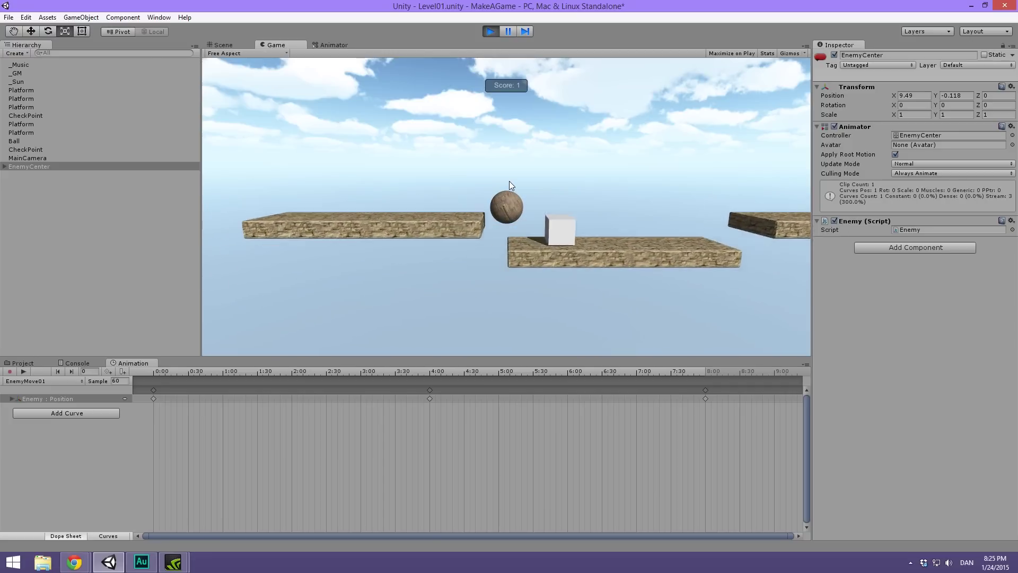
pyautogui.press('d')
pyautogui.press('w')
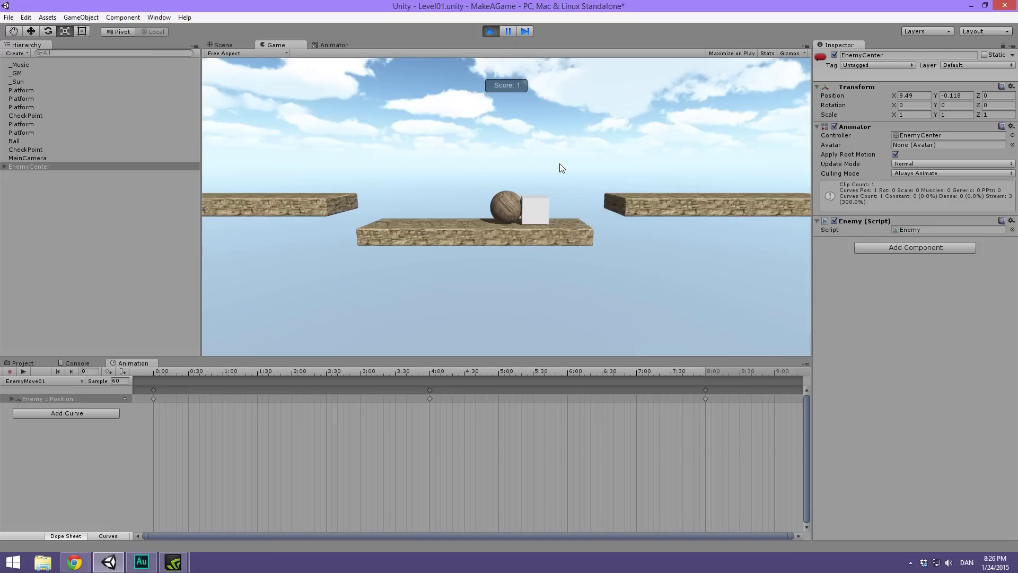
pyautogui.press('space')
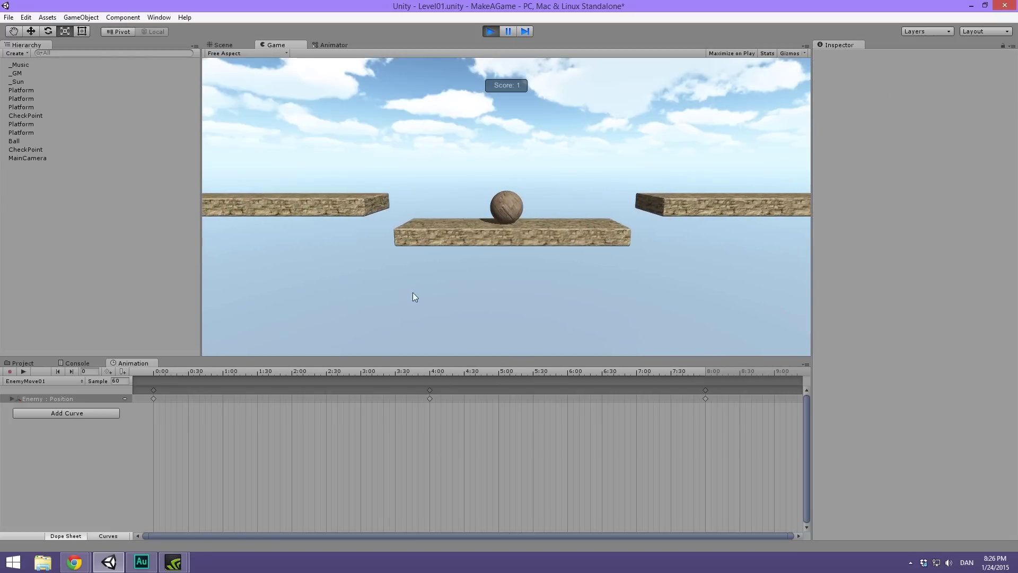
pyautogui.click(490, 31)
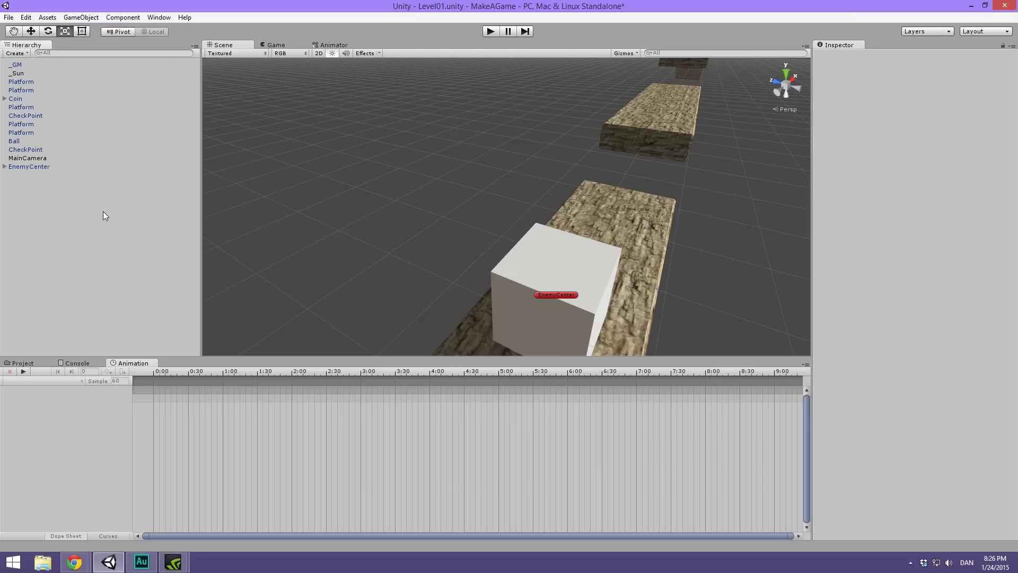
# Step: Check EnemyCenter's components and the project assets, and examine the whole level's platform, checkpoint and enemy layout from the front
pyautogui.click(50, 167)
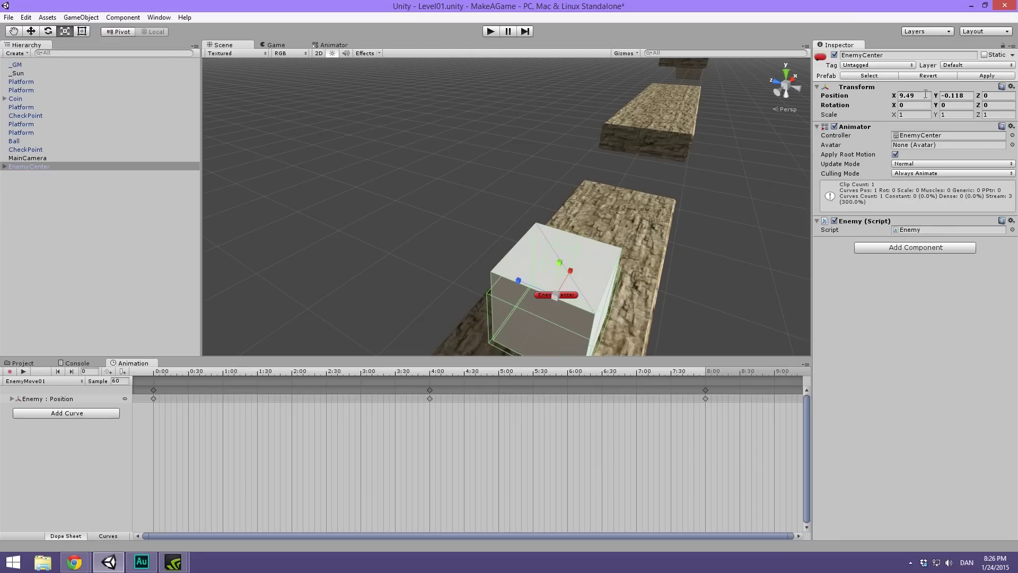
pyautogui.click(10, 176)
pyautogui.click(23, 363)
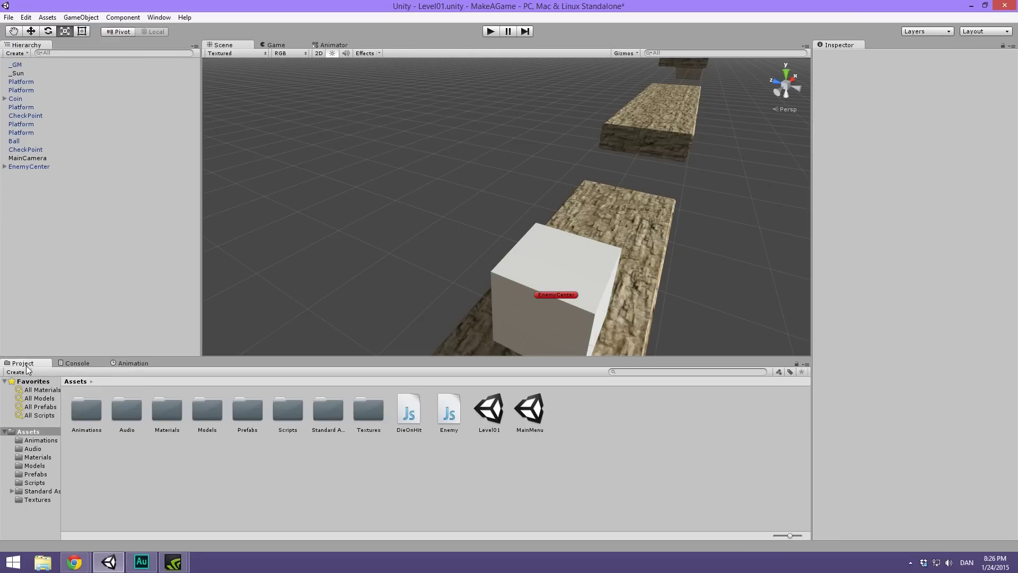
pyautogui.scroll(-10, 432, 196)
pyautogui.scroll(-6, 527, 169)
pyautogui.keyDown('alt'); pyautogui.moveTo(432, 242); pyautogui.dragTo(268, 162); pyautogui.keyUp('alt')
pyautogui.moveTo(424, 189); pyautogui.dragTo(345, 207, button='middle')
pyautogui.keyDown('alt'); pyautogui.moveTo(345, 211); pyautogui.dragTo(407, 264); pyautogui.keyUp('alt')
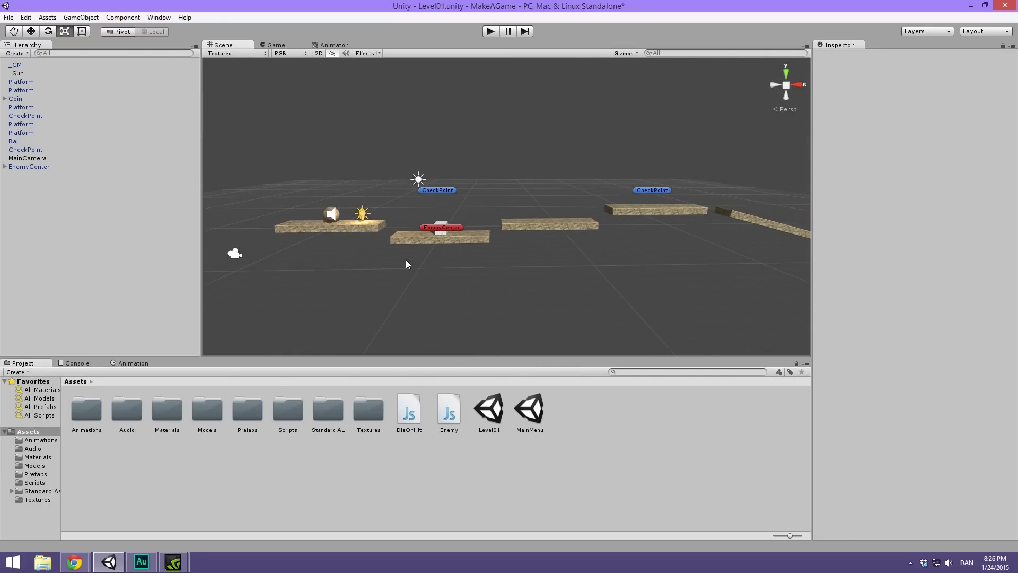